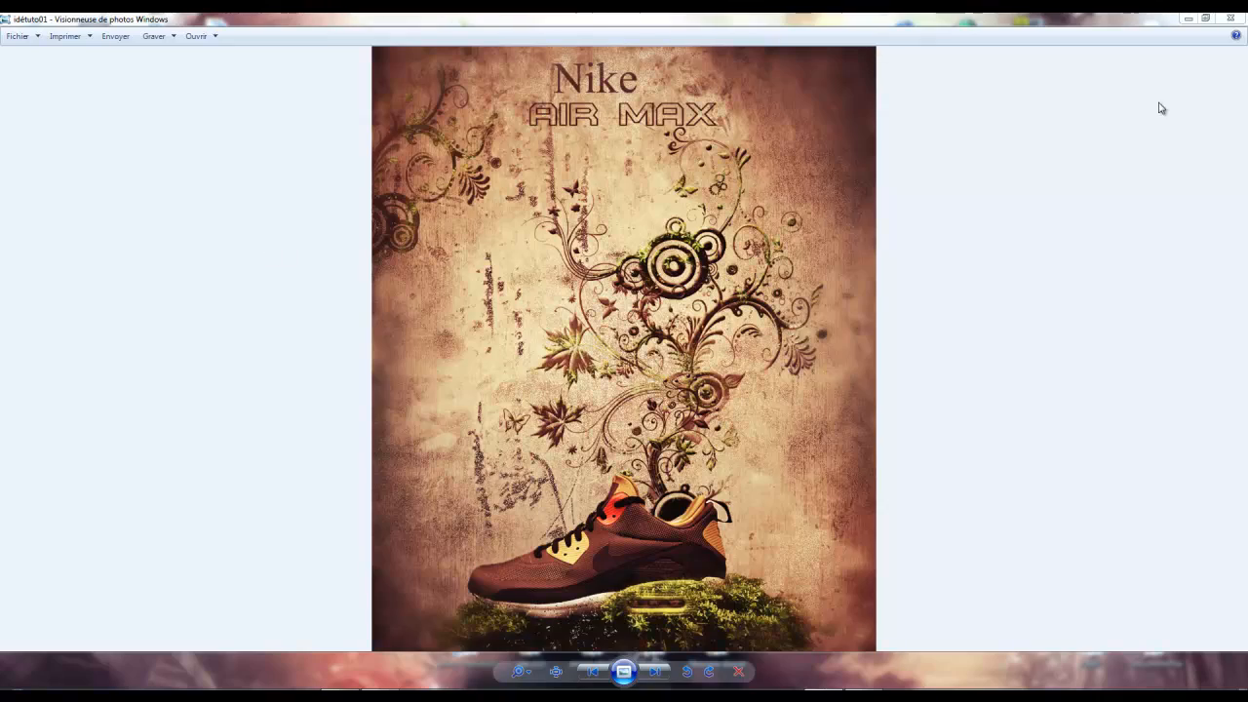
# - Minimize the finished poster, look over the shoe, texture and brush files on the desktop, and switch to Photoshop
pyautogui.click(1187, 20)
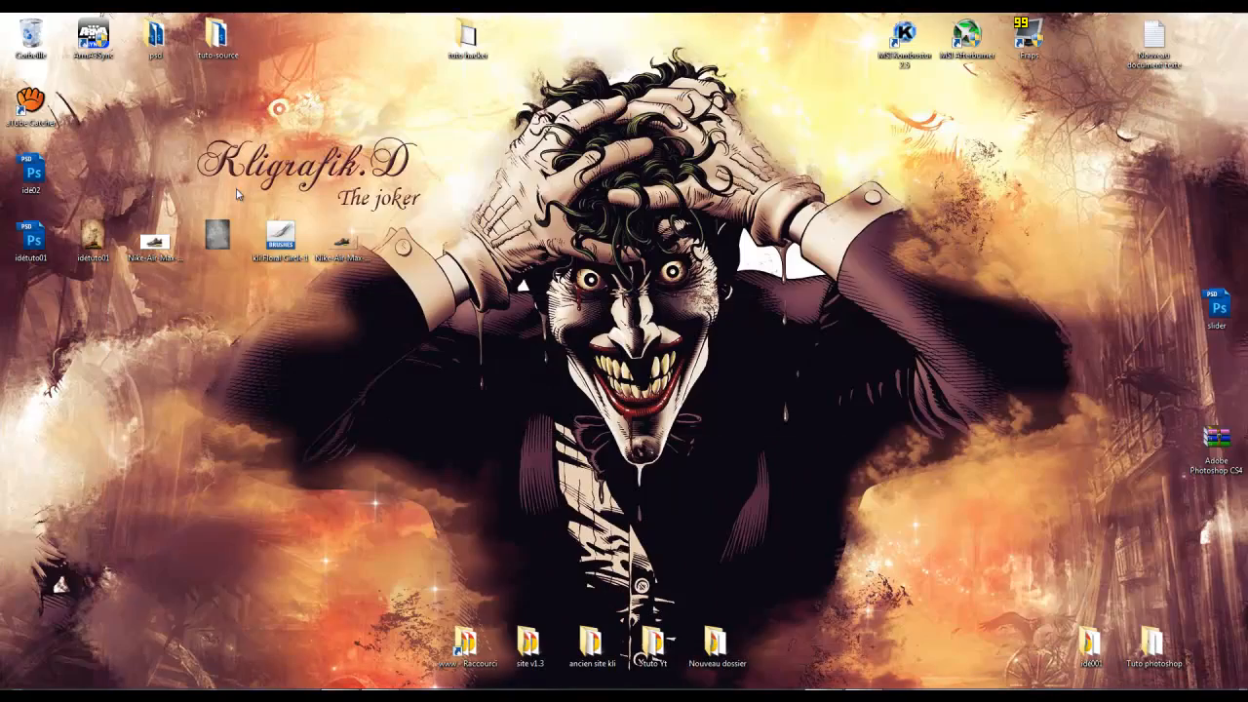
pyautogui.doubleClick(153, 247)
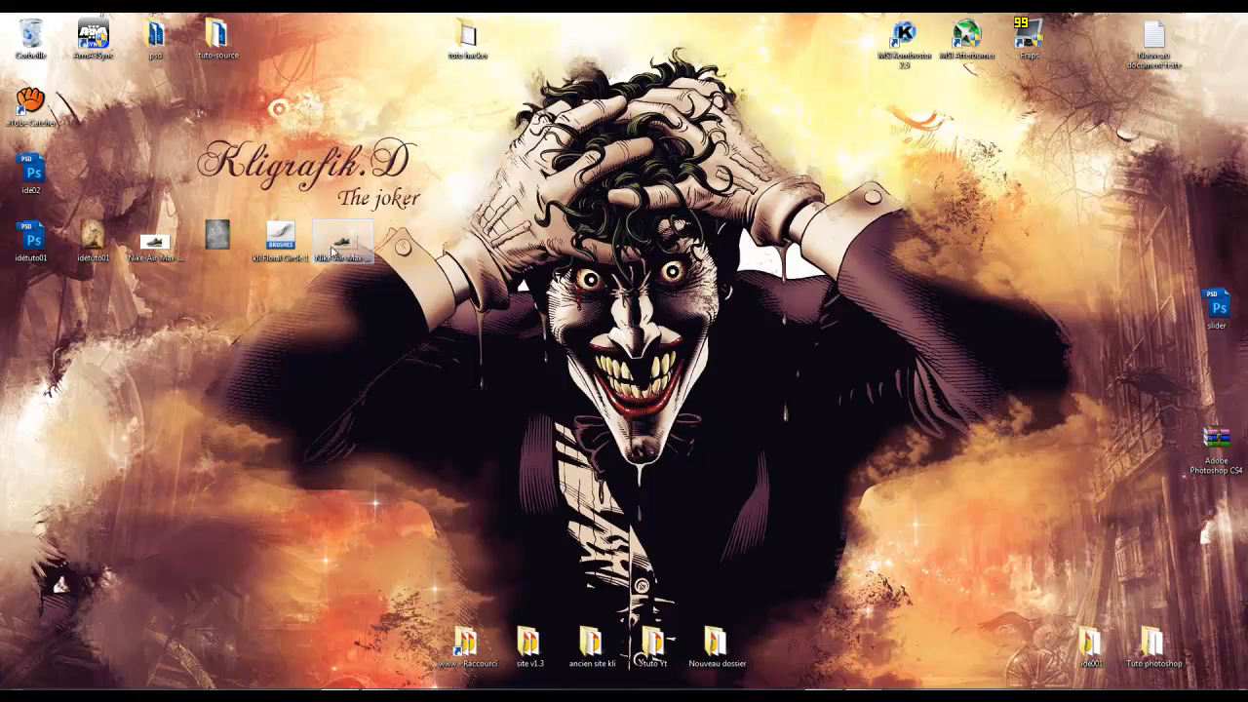
pyautogui.doubleClick(332, 249)
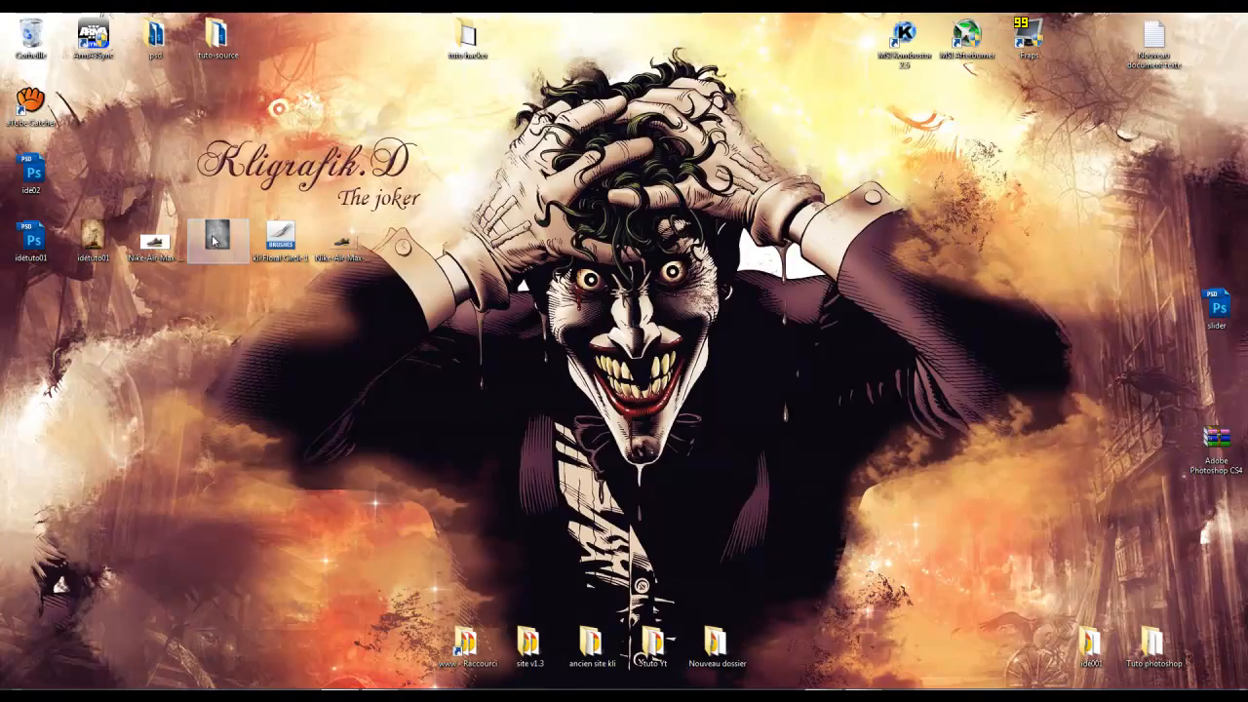
pyautogui.doubleClick(216, 239)
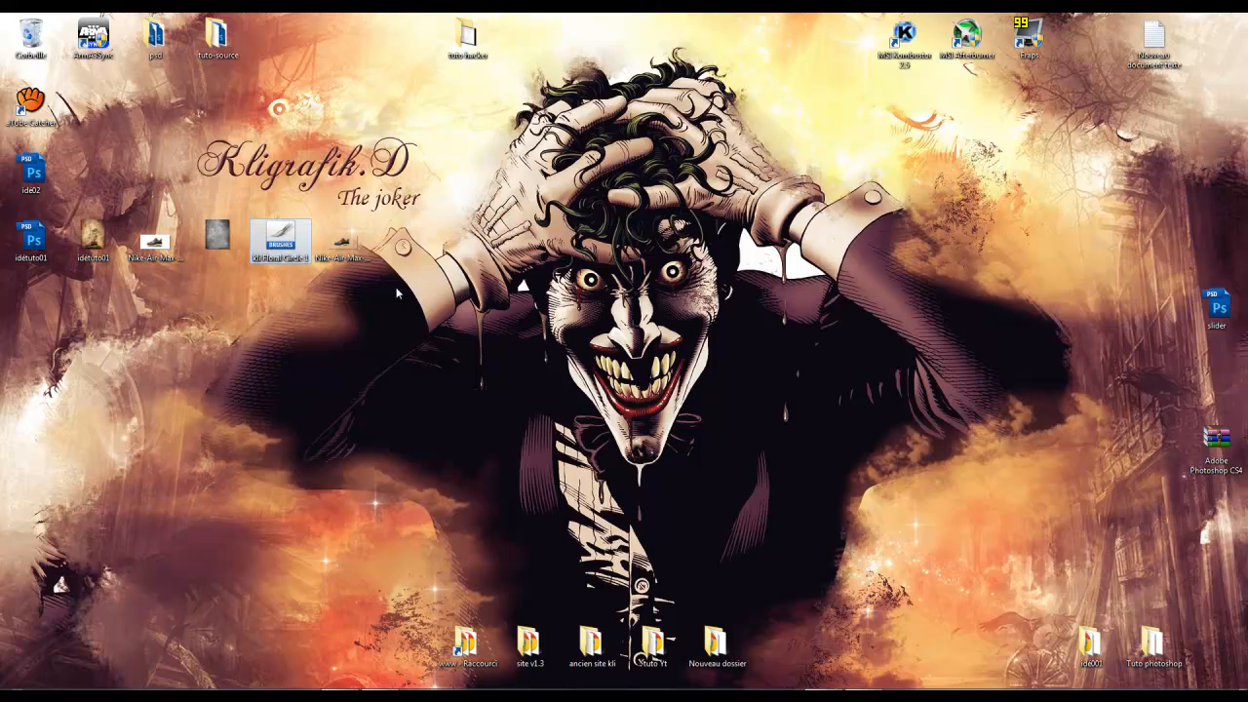
pyautogui.click(253, 257)
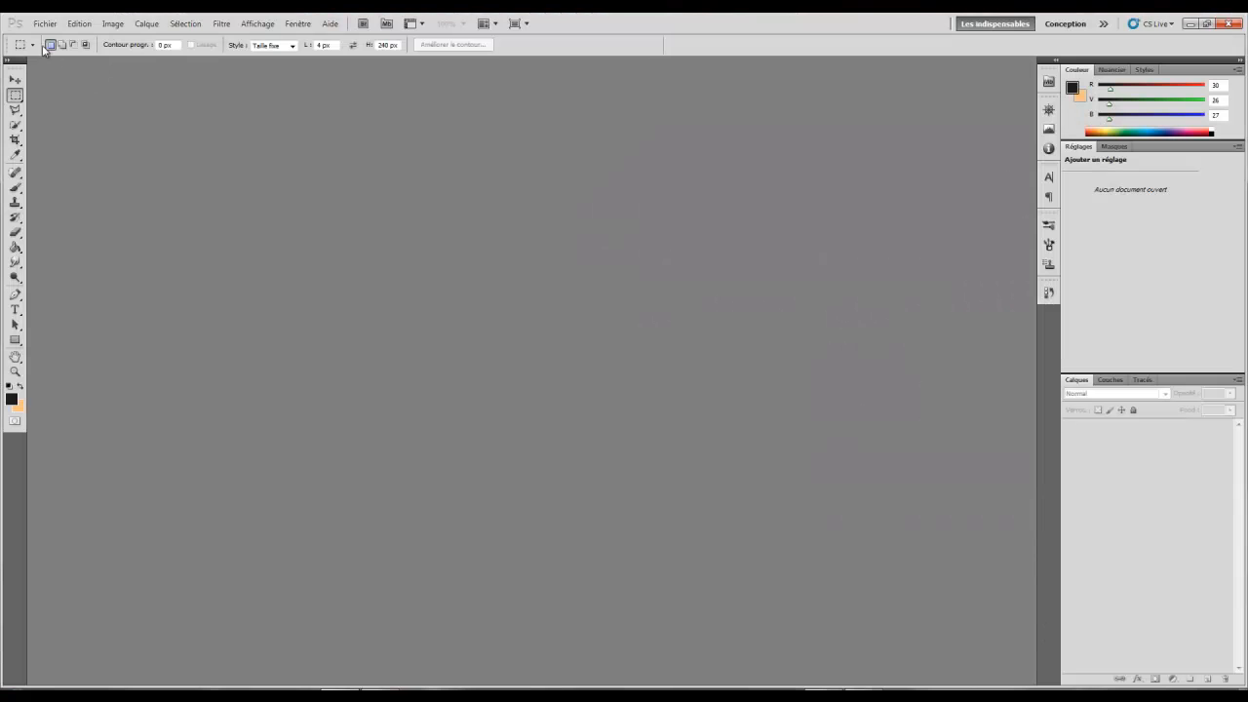
# - Create a new 1000 x 1200 pixel RGB document at 72 pixels per inch with a white background
pyautogui.click(45, 23)
pyautogui.click(49, 38)
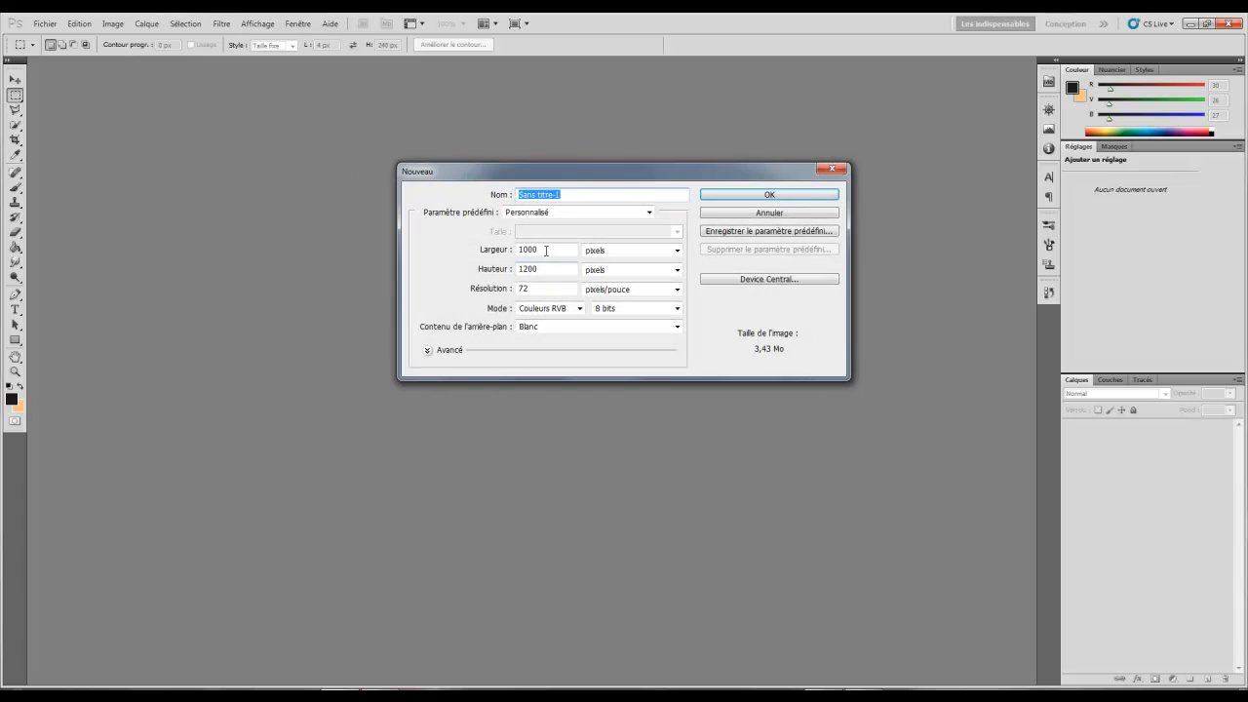
pyautogui.doubleClick(546, 251)
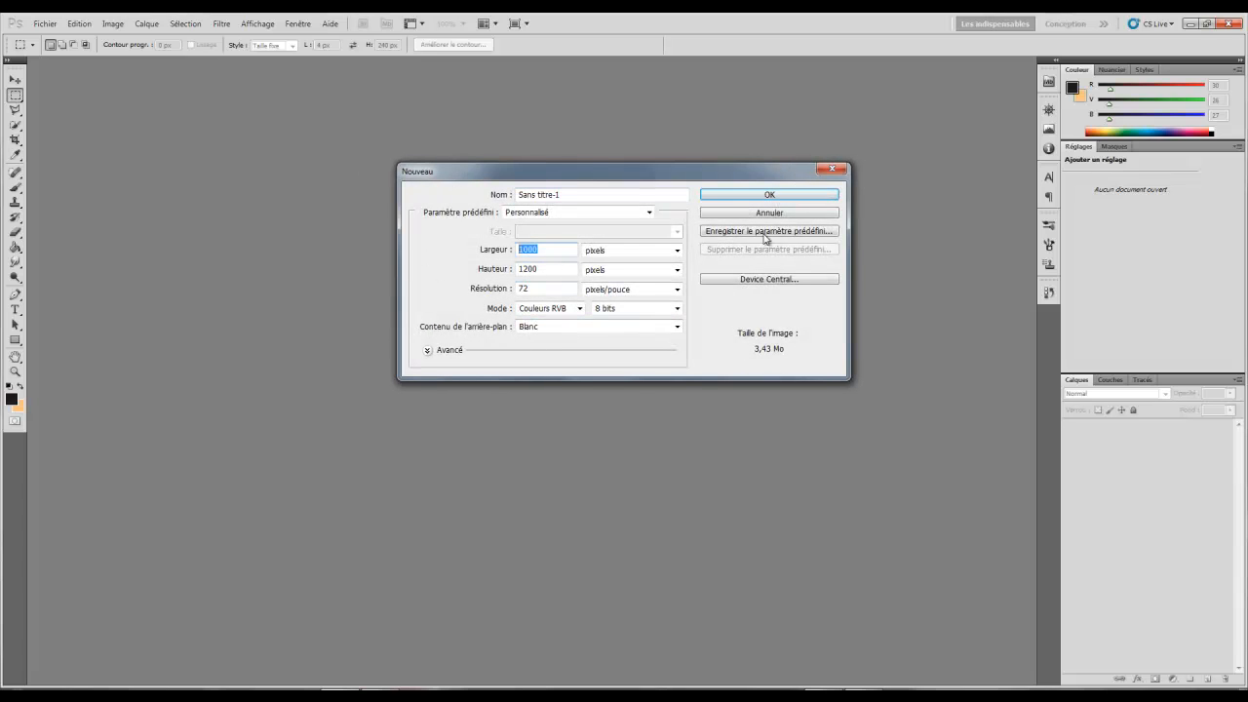
pyautogui.click(781, 194)
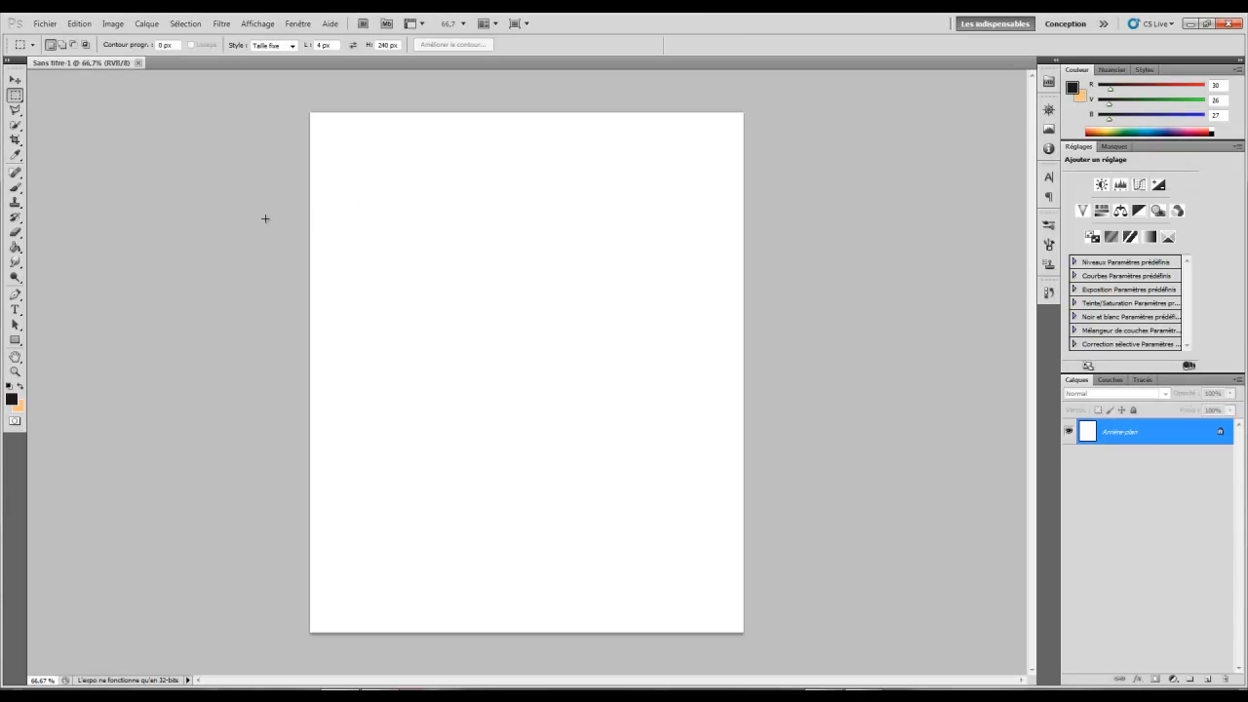
# - Add a gradient fill layer above the background, keeping the default layer name, Normal mode and 100% opacity
pyautogui.click(156, 26)
pyautogui.moveTo(244, 125)
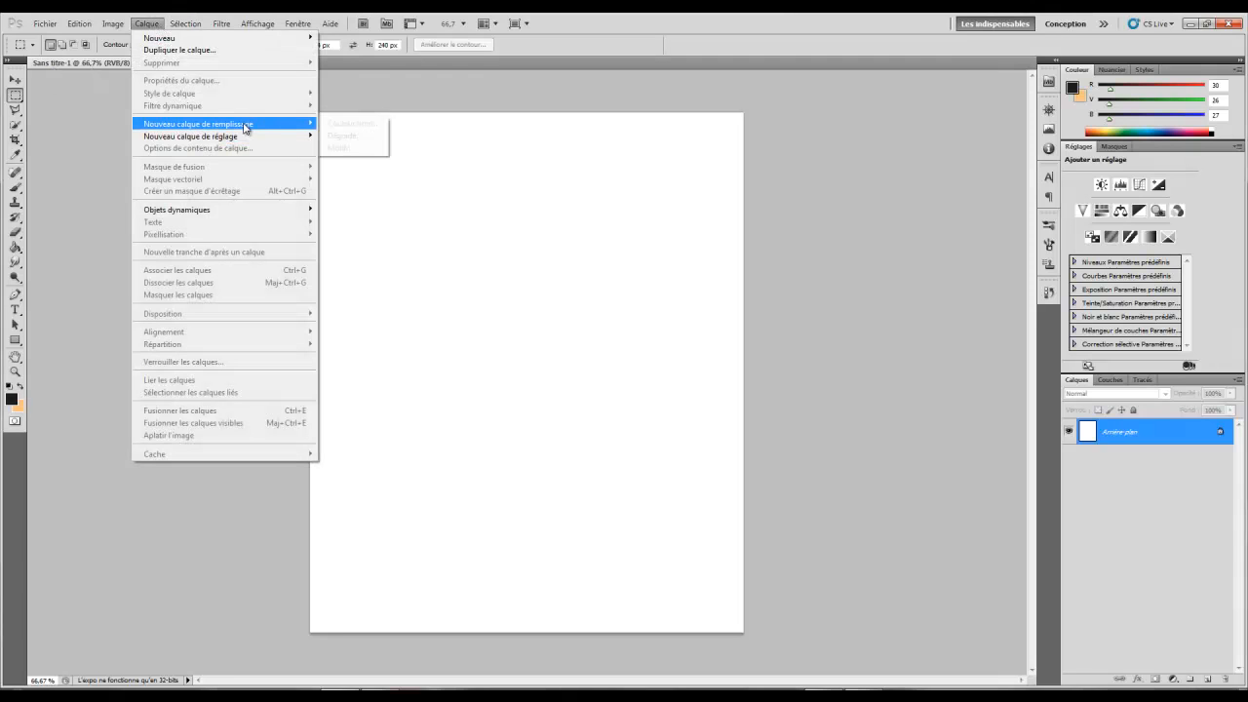
pyautogui.click(339, 135)
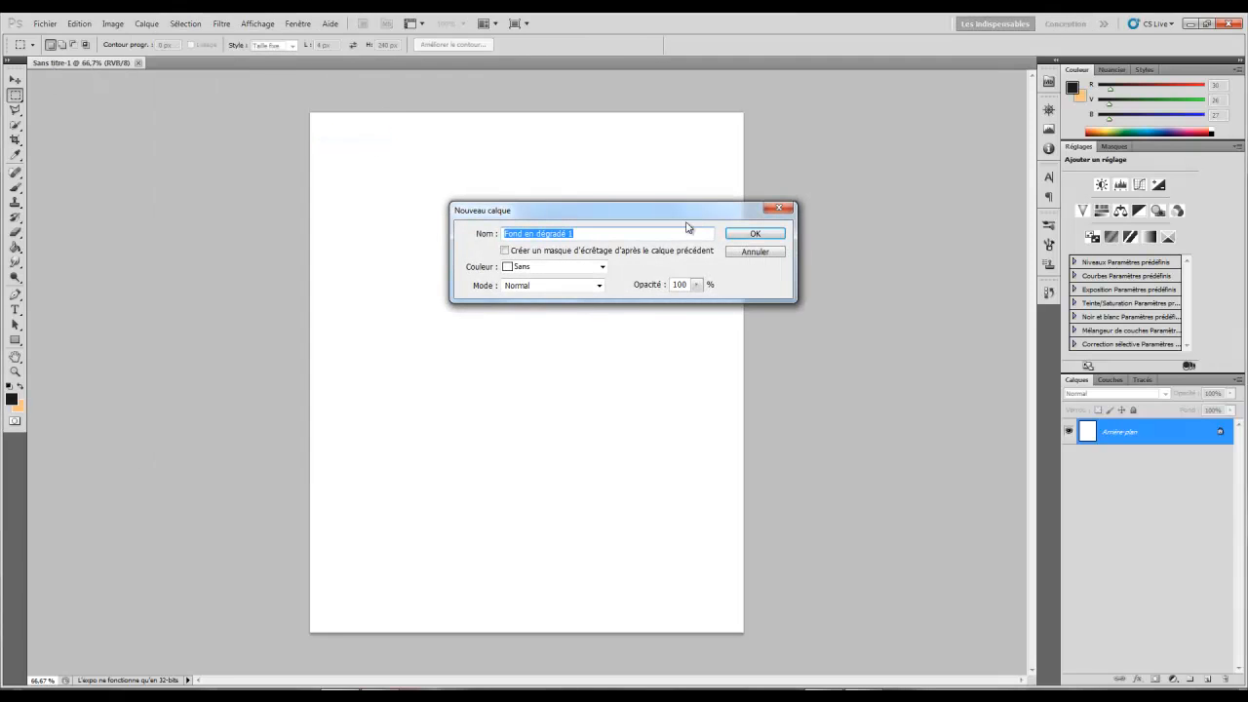
pyautogui.click(761, 232)
# - Edit the fill's gradient so its end stop has 100% opacity and the color white (ffffff)
pyautogui.click(797, 220)
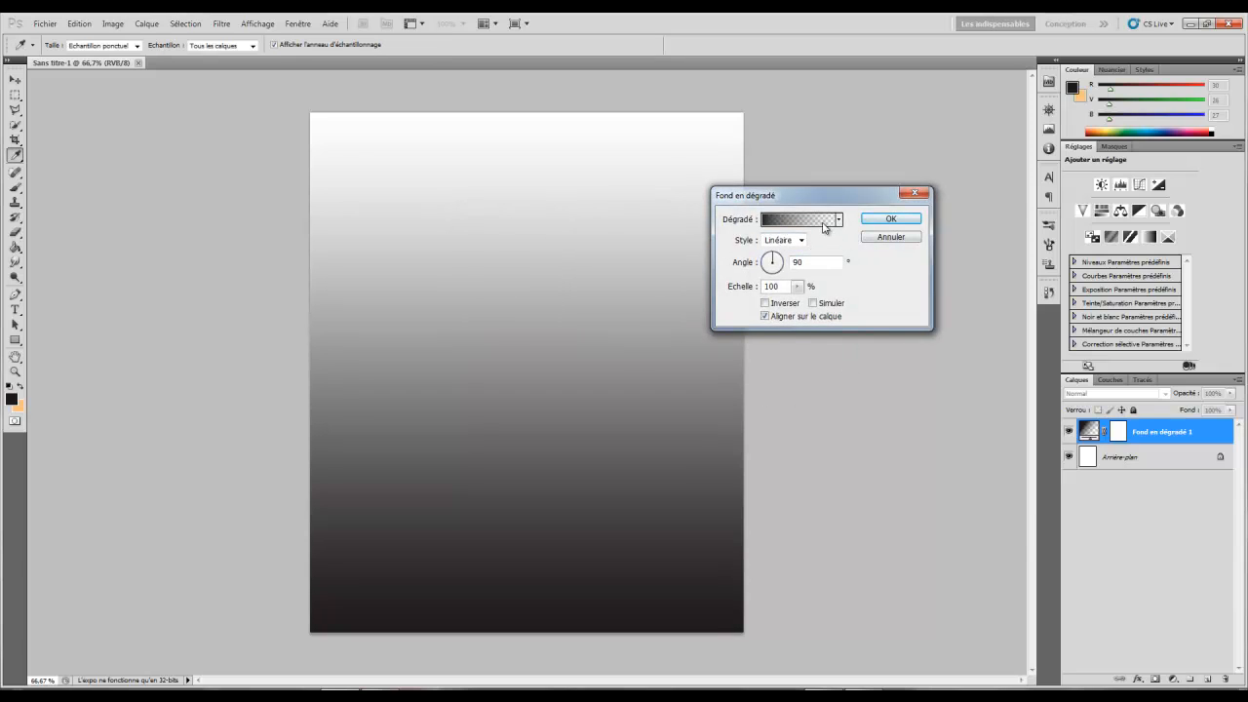
pyautogui.click(1202, 418)
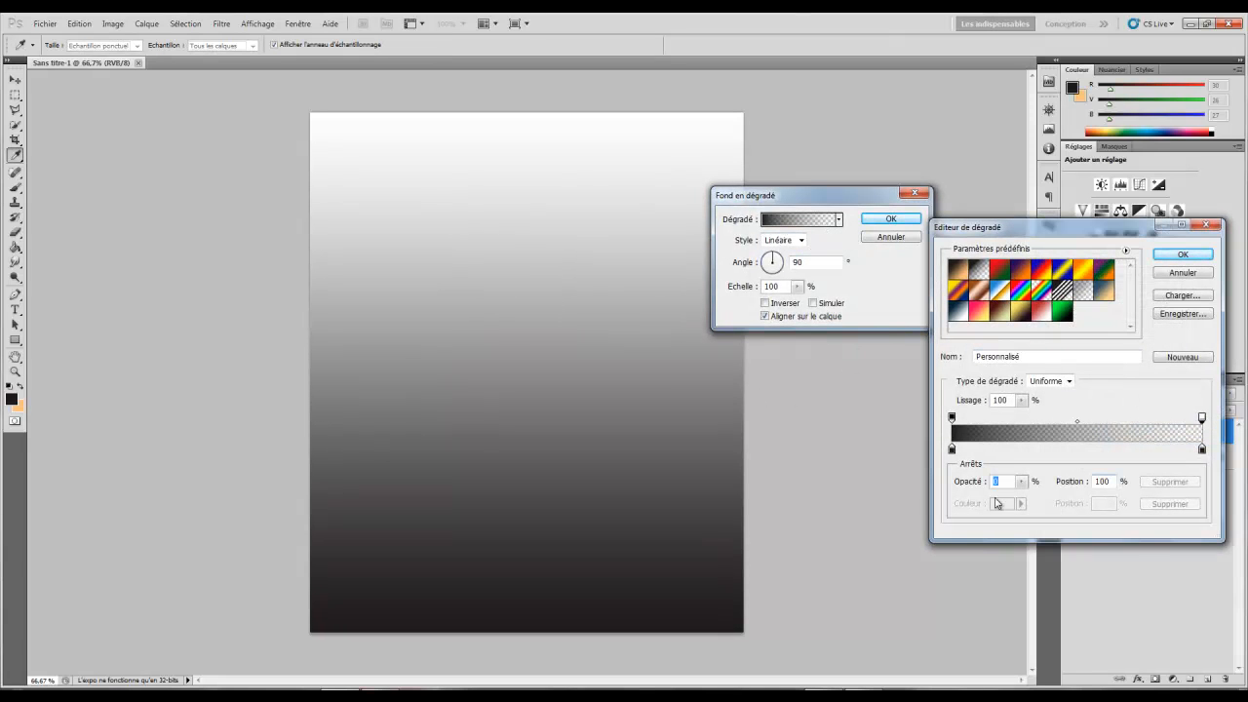
pyautogui.write('100')
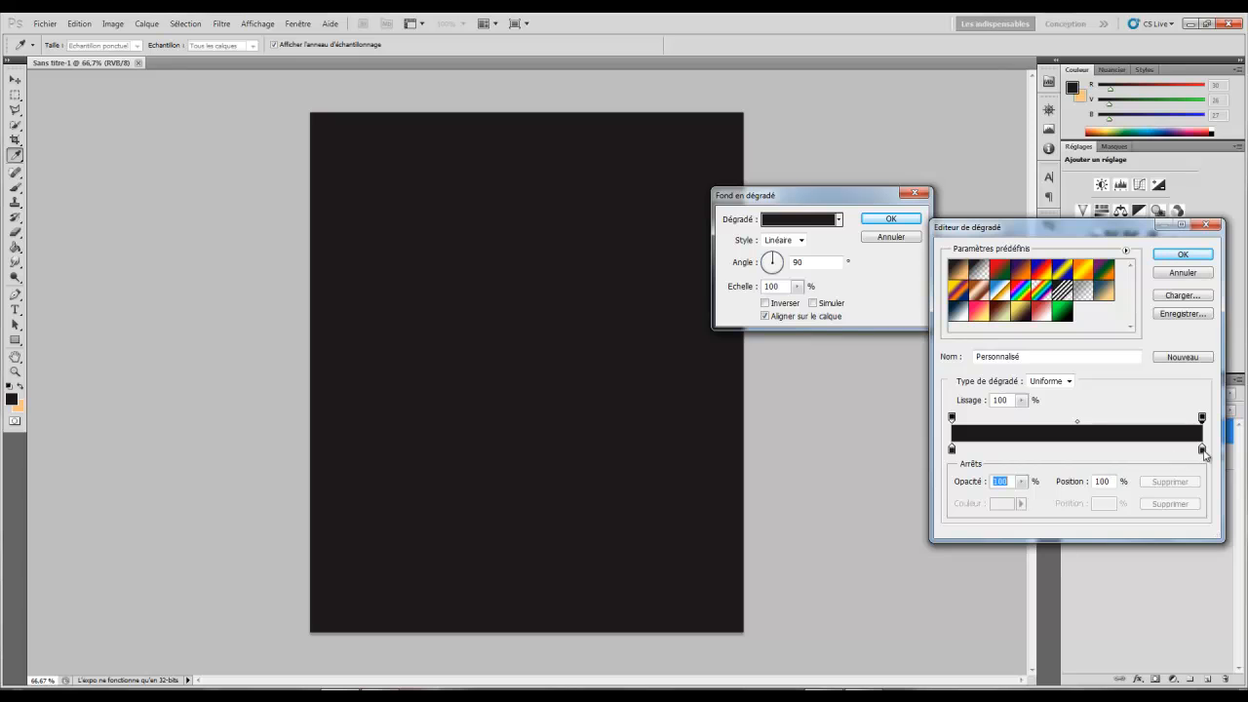
pyautogui.click(1202, 450)
pyautogui.doubleClick(1203, 450)
pyautogui.click(538, 265)
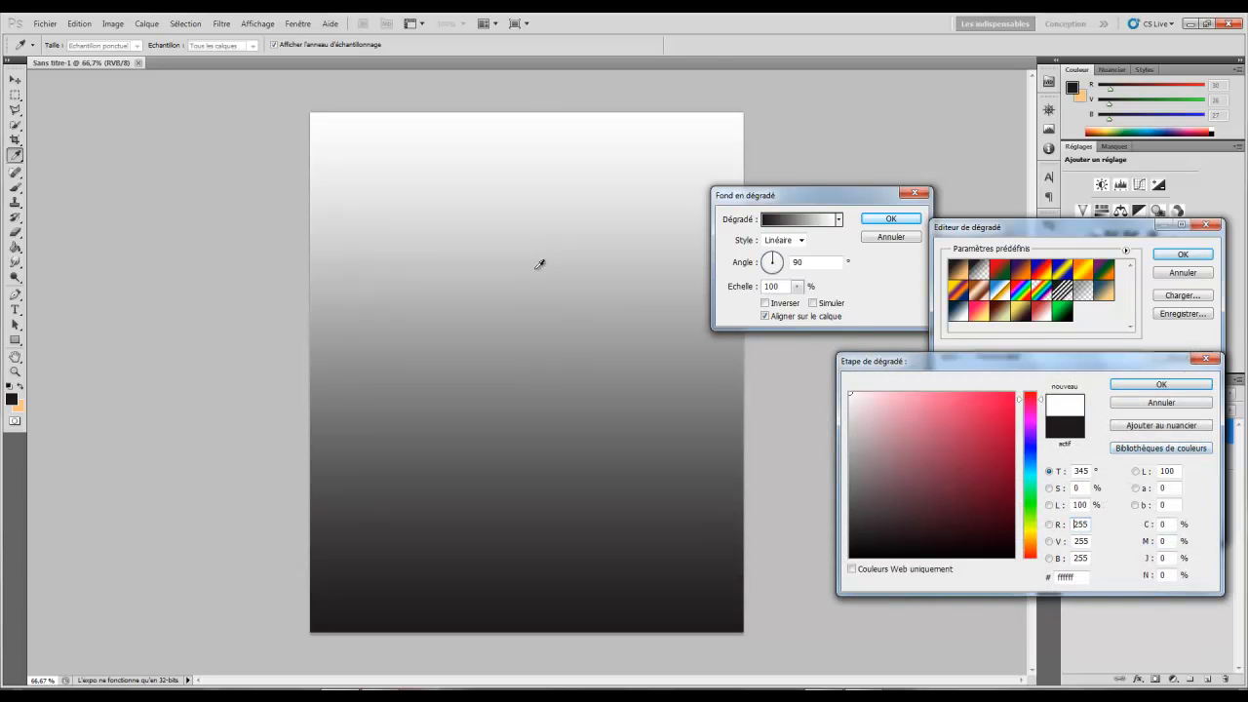
pyautogui.click(1155, 383)
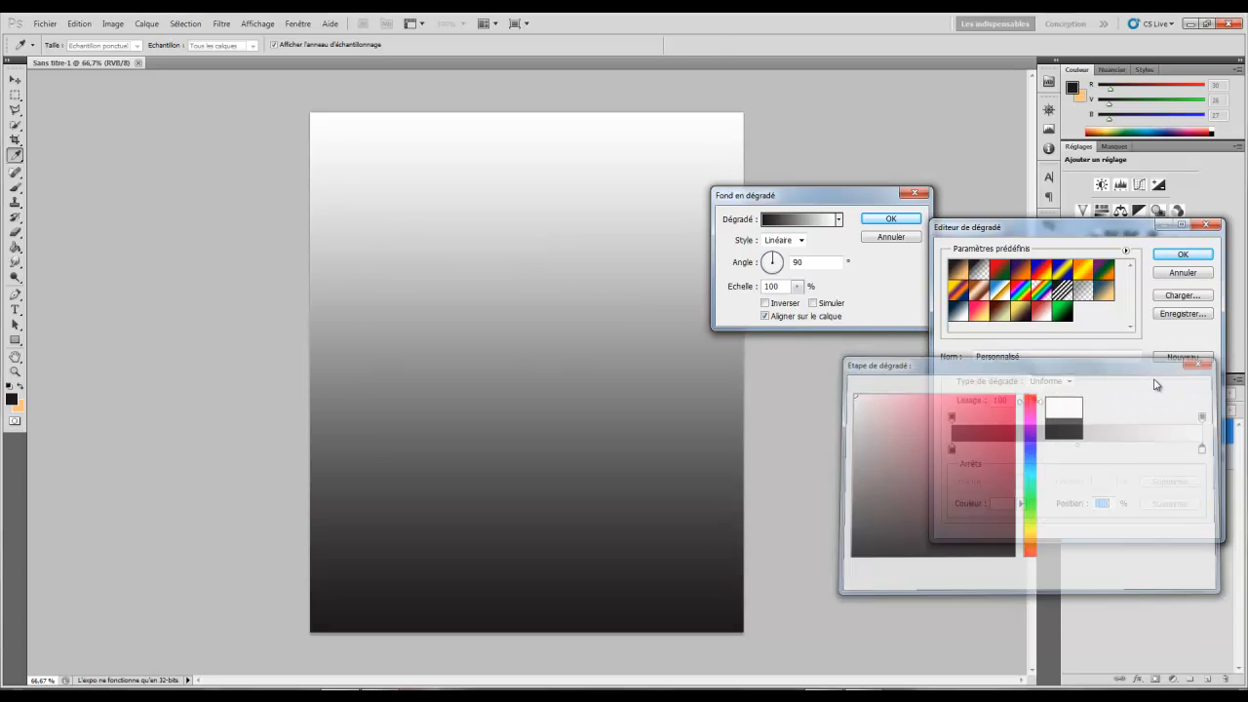
pyautogui.click(1191, 260)
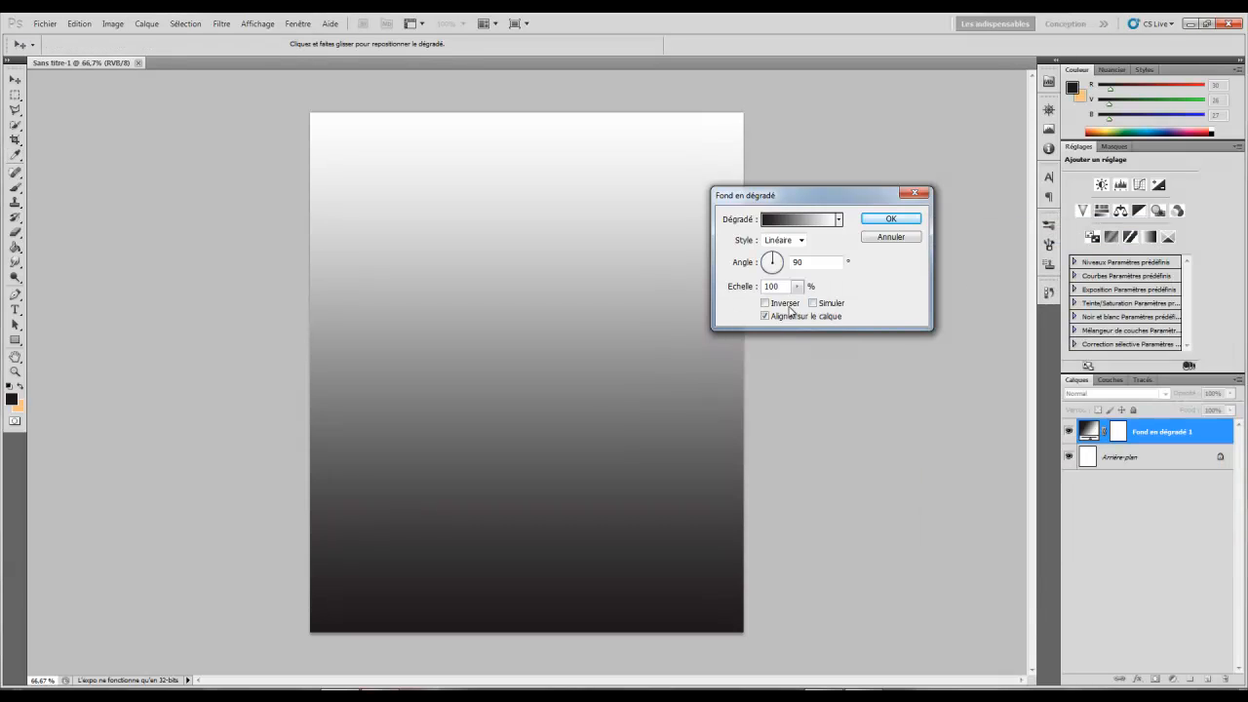
# - Make the gradient fill reversed, dithered and Radial, with an angle of 122.28° and a scale of 142%
pyautogui.click(792, 309)
pyautogui.click(837, 310)
pyautogui.click(764, 261)
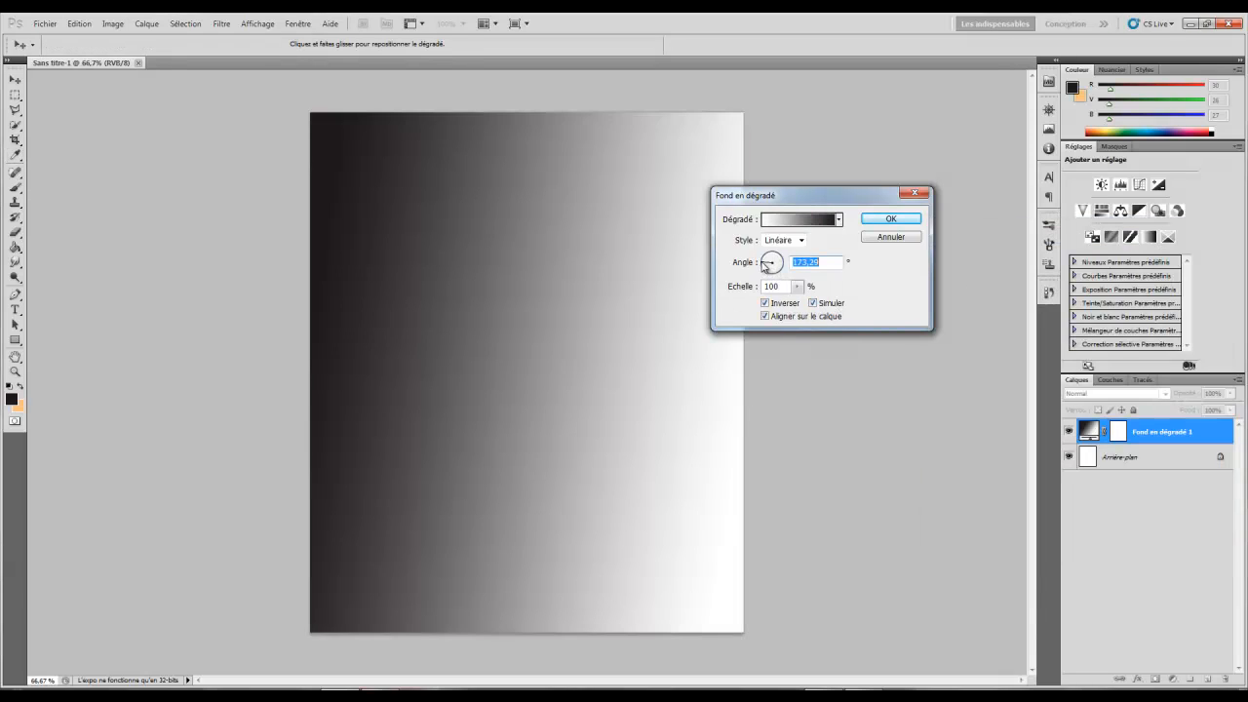
pyautogui.click(766, 257)
pyautogui.click(787, 240)
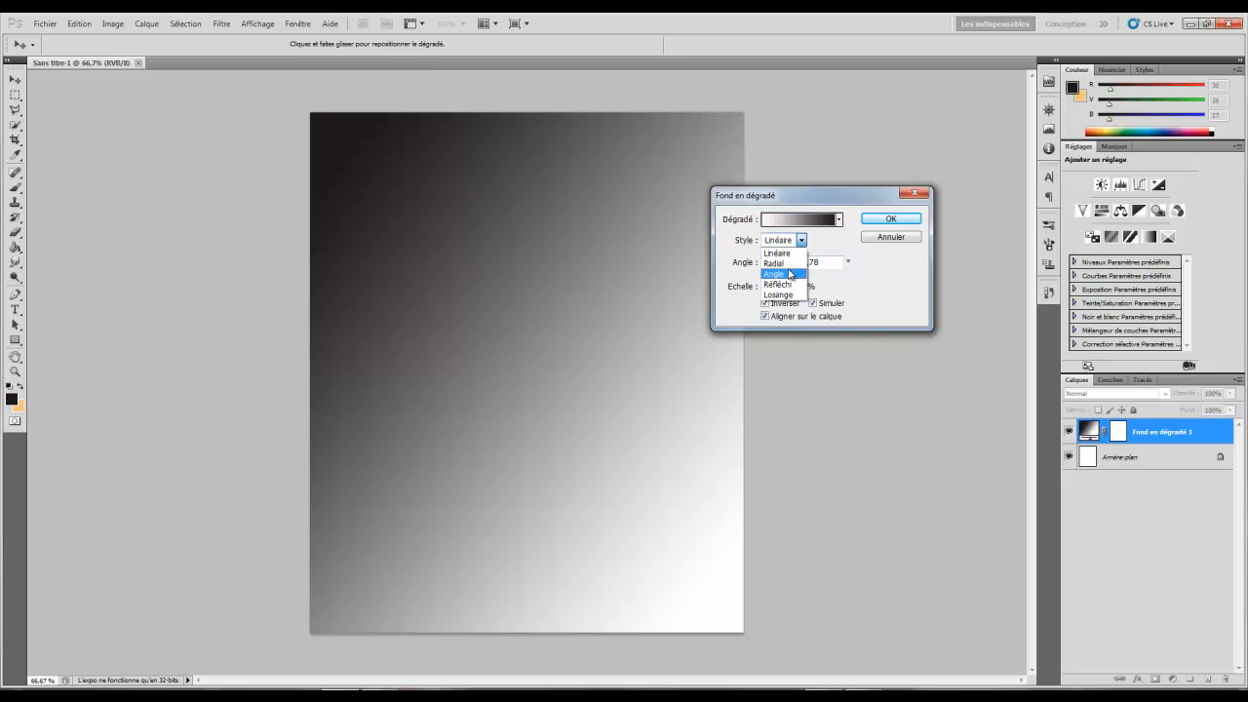
pyautogui.click(794, 275)
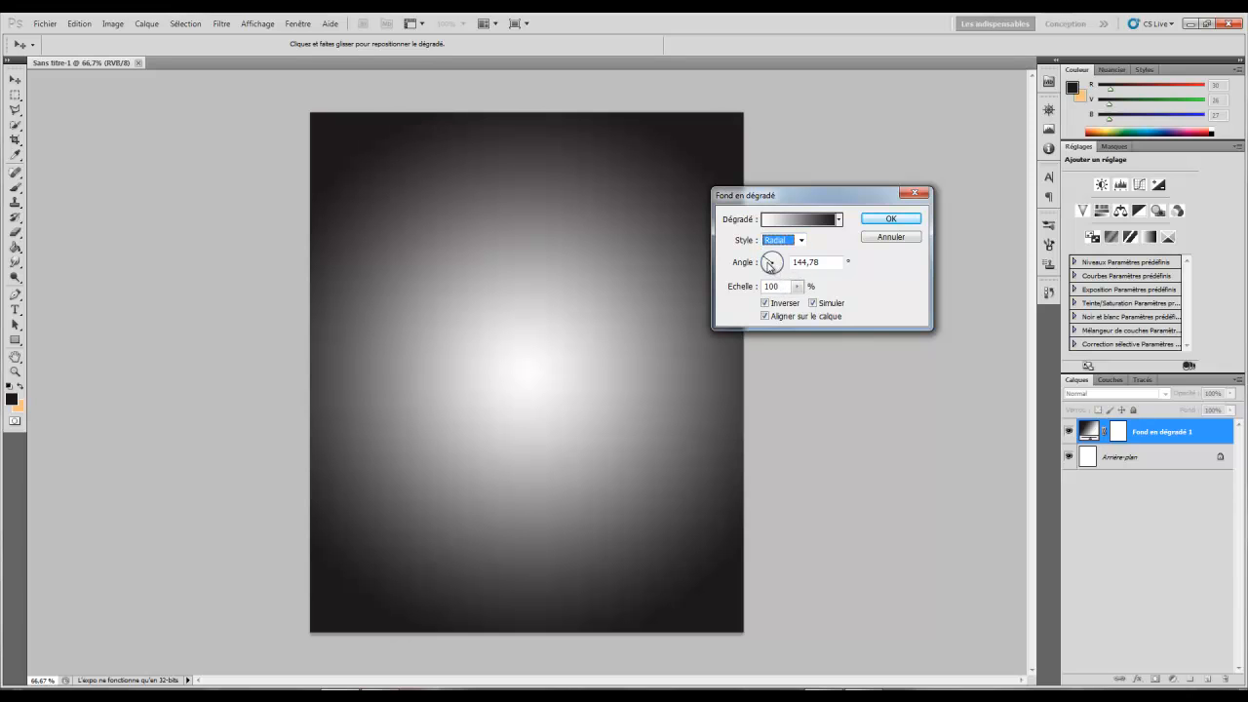
pyautogui.click(770, 264)
pyautogui.moveTo(762, 257); pyautogui.dragTo(819, 305)
pyautogui.click(881, 282)
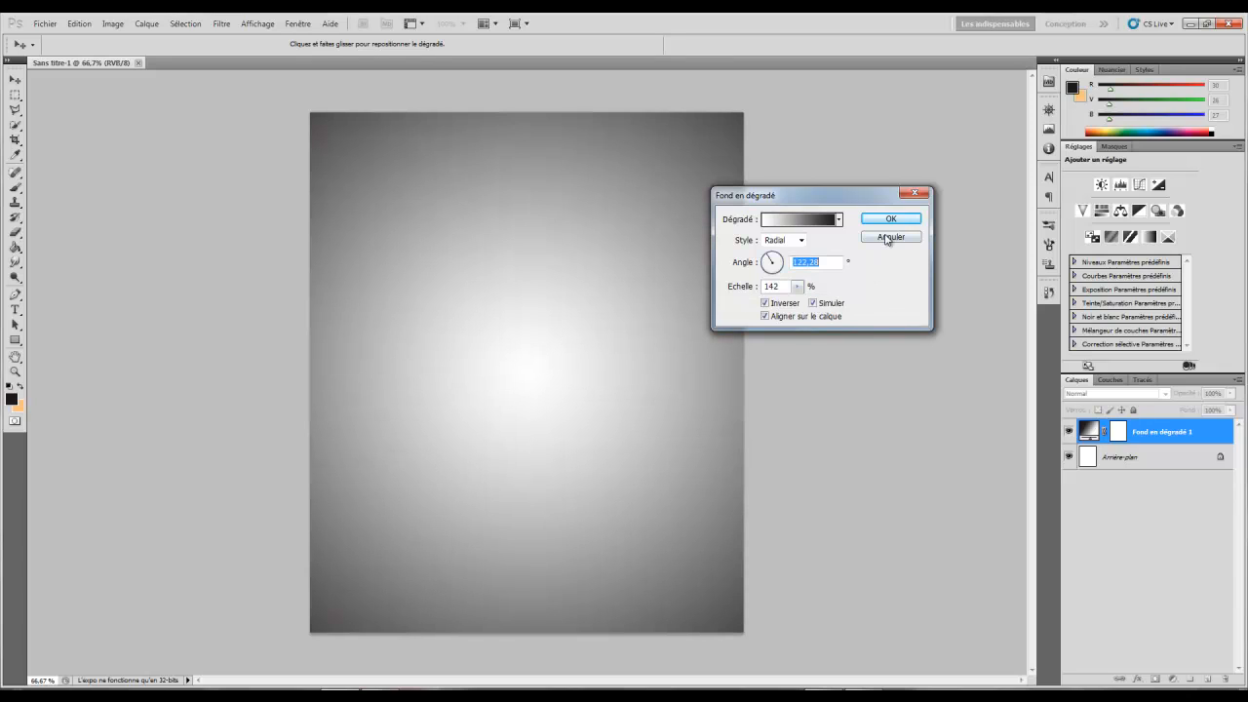
pyautogui.click(879, 227)
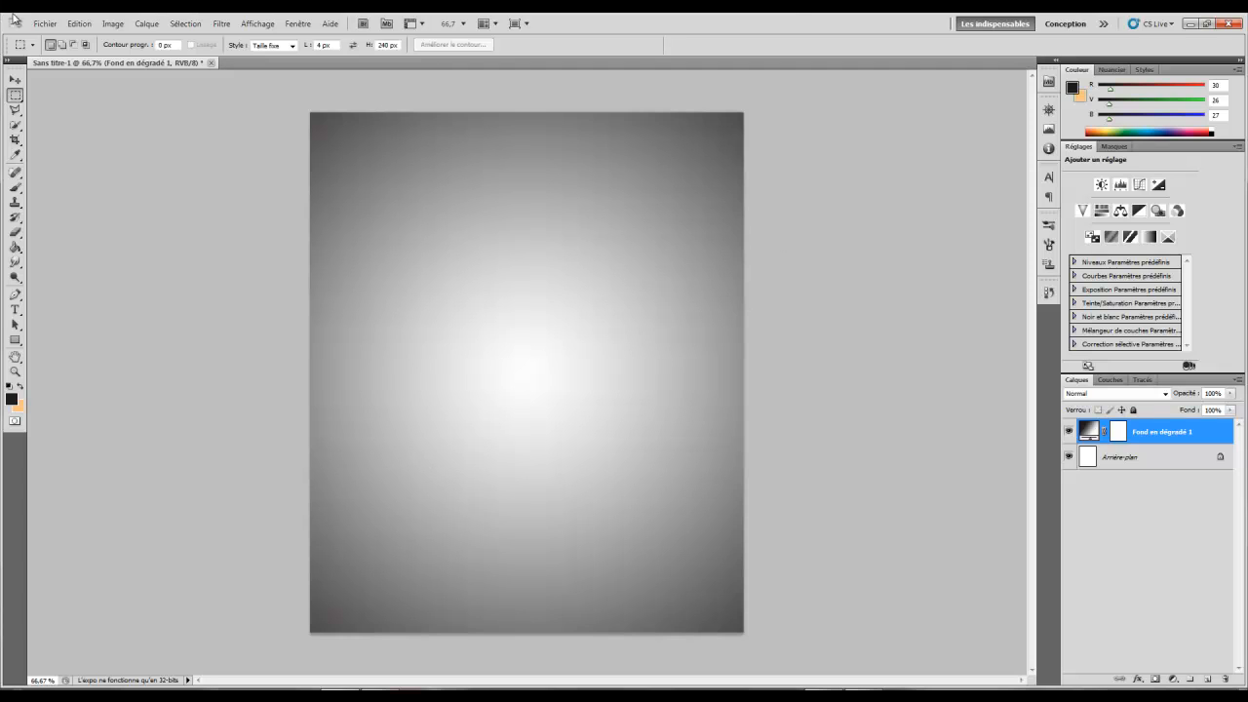
# - Place the gray grunge texture image from the Desktop and stretch it to cover the whole canvas
pyautogui.click(44, 23)
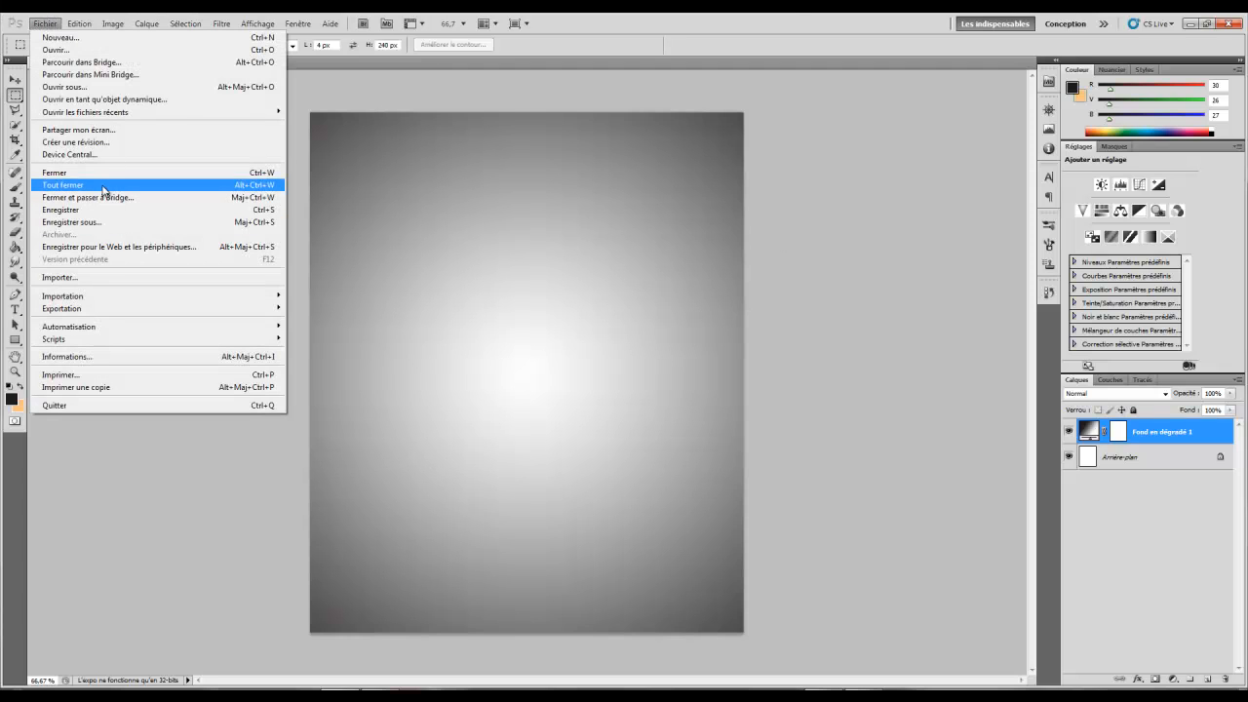
pyautogui.click(111, 278)
pyautogui.click(472, 249)
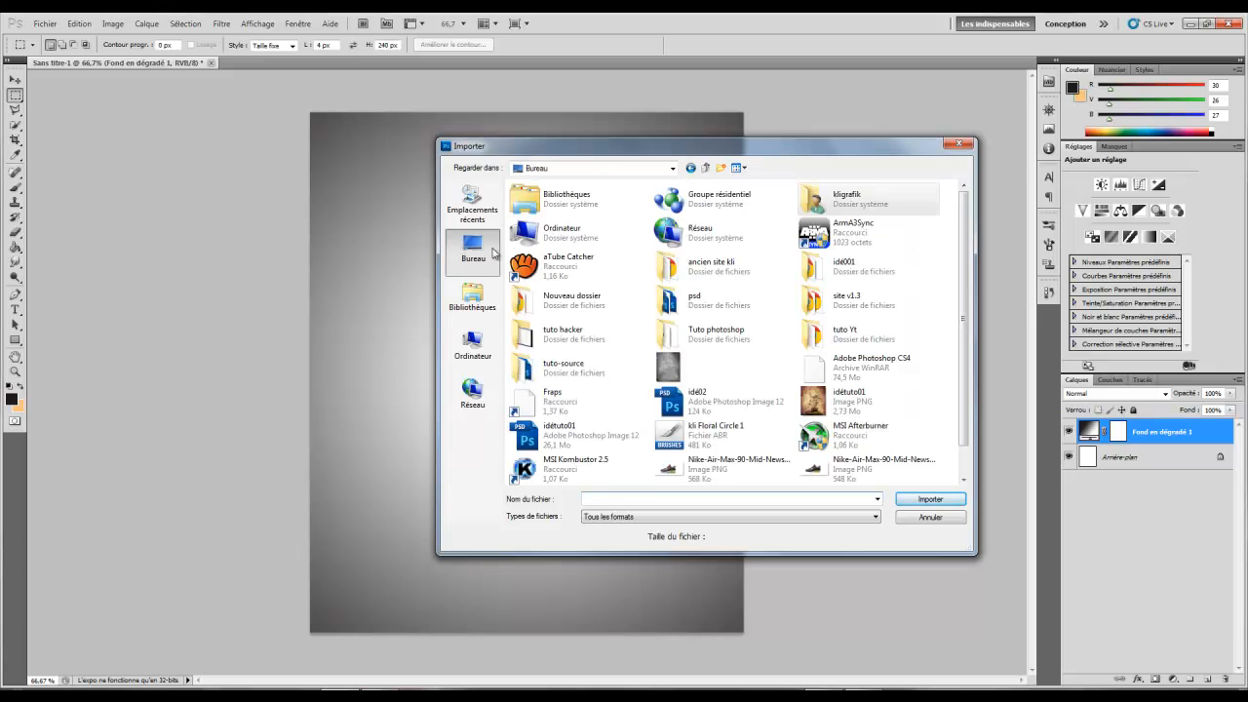
pyautogui.doubleClick(675, 370)
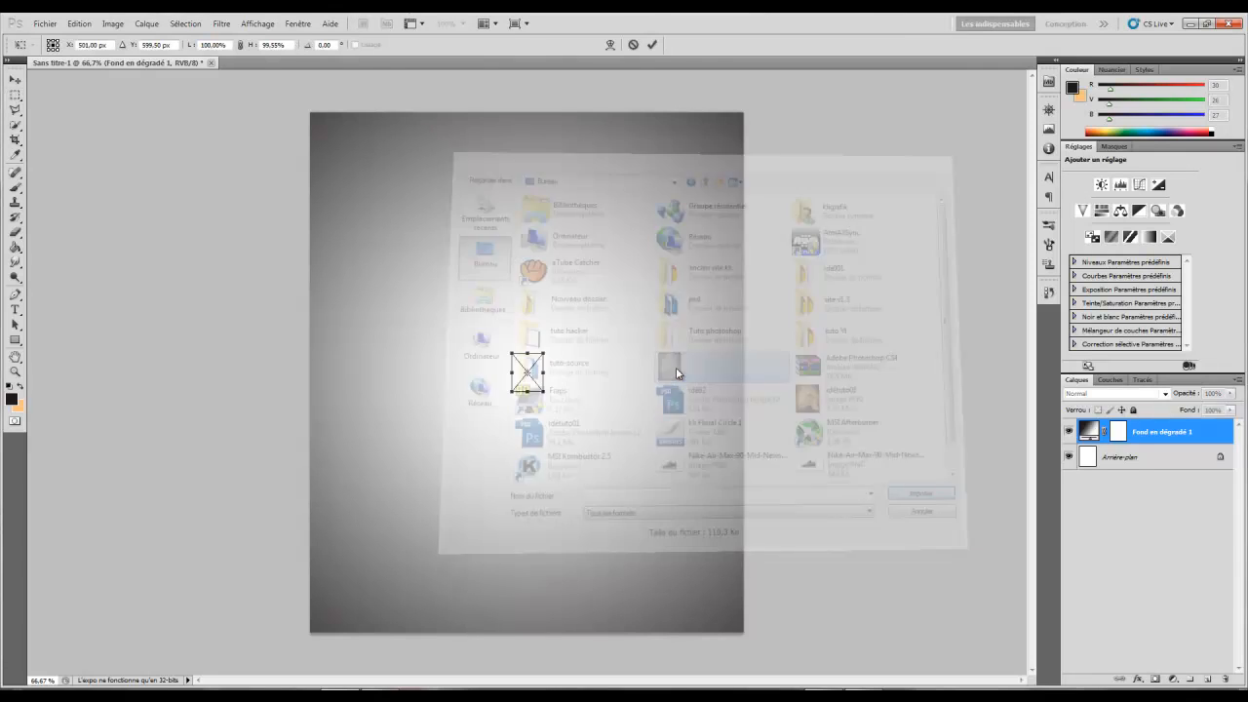
pyautogui.moveTo(545, 394); pyautogui.dragTo(766, 626)
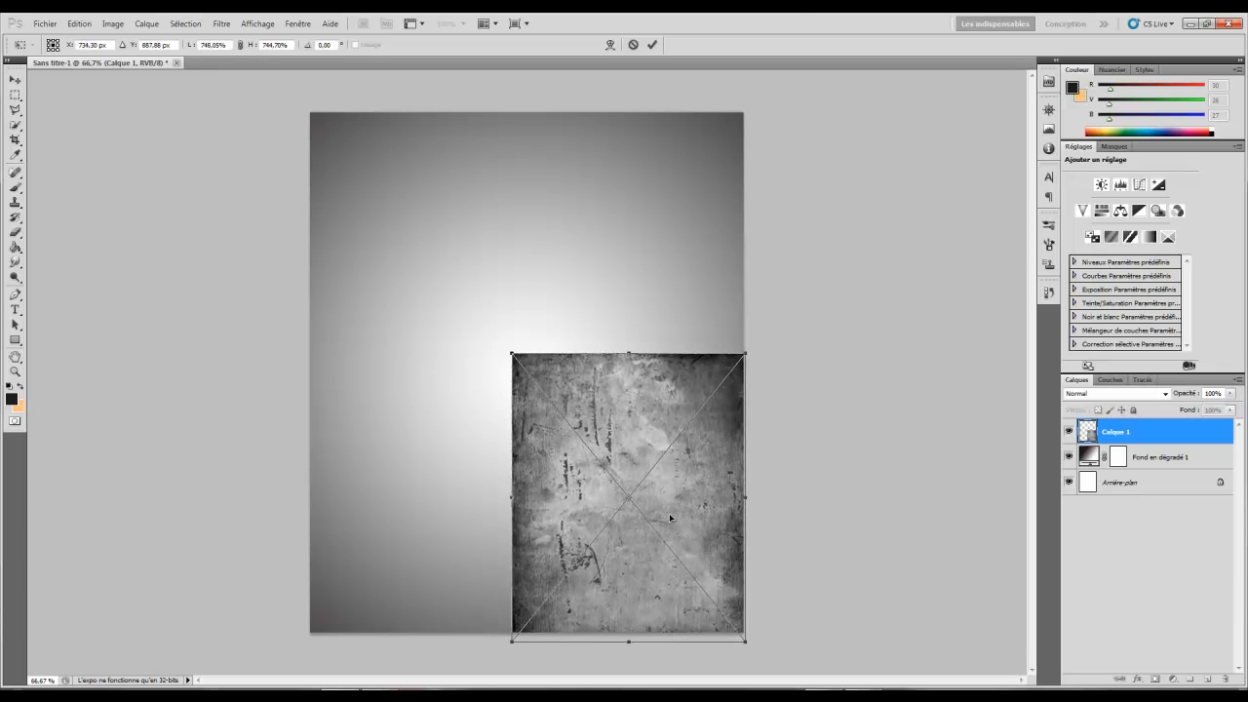
pyautogui.moveTo(511, 351); pyautogui.dragTo(309, 102)
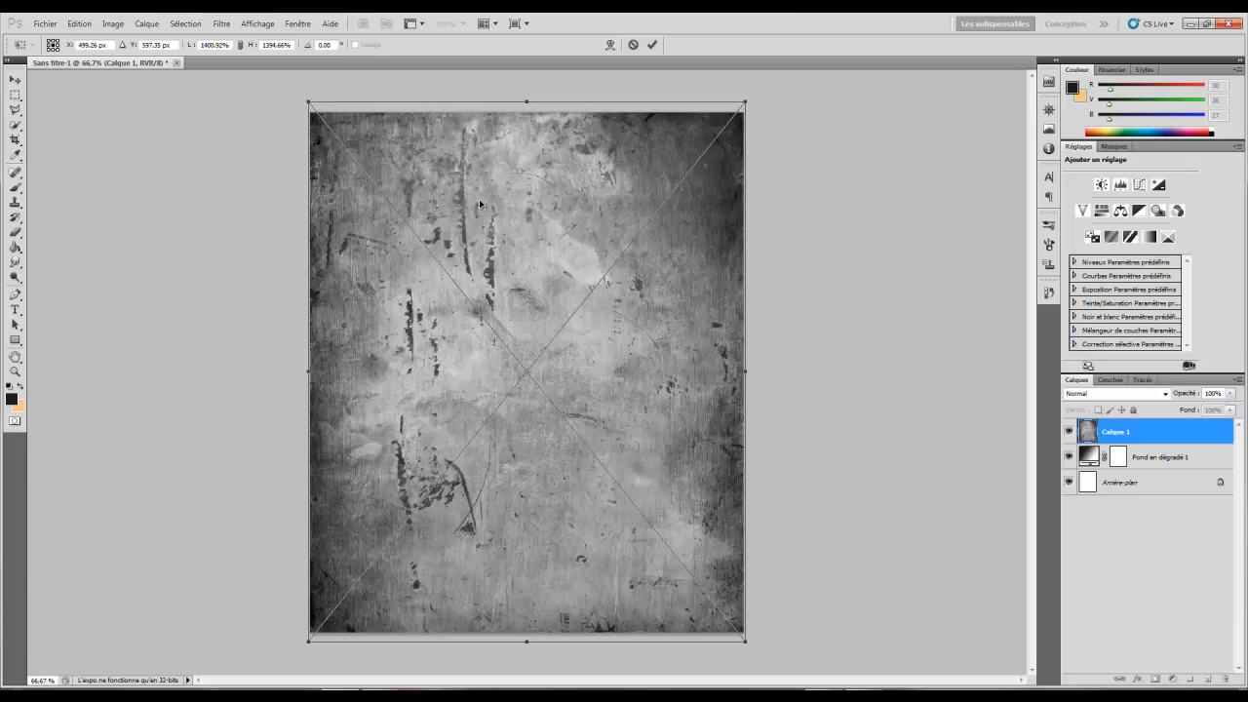
pyautogui.press('Return')
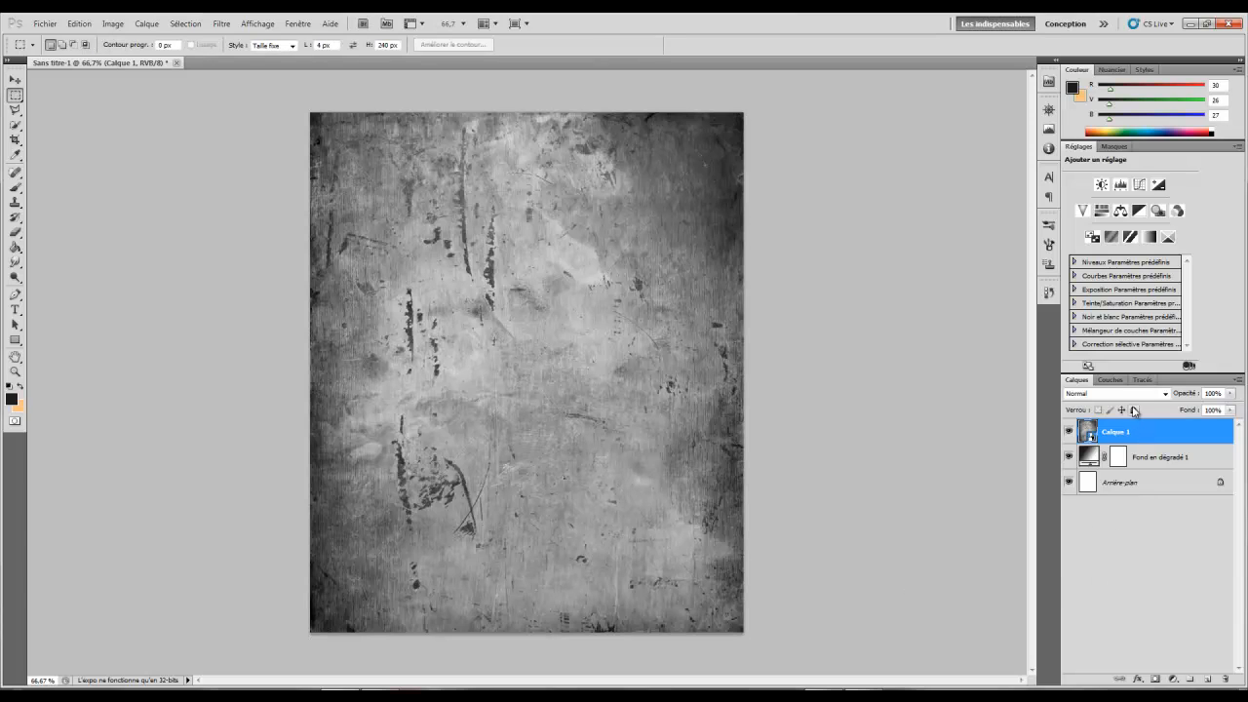
# - Set the texture layer's blend mode to Fondu
pyautogui.click(1128, 394)
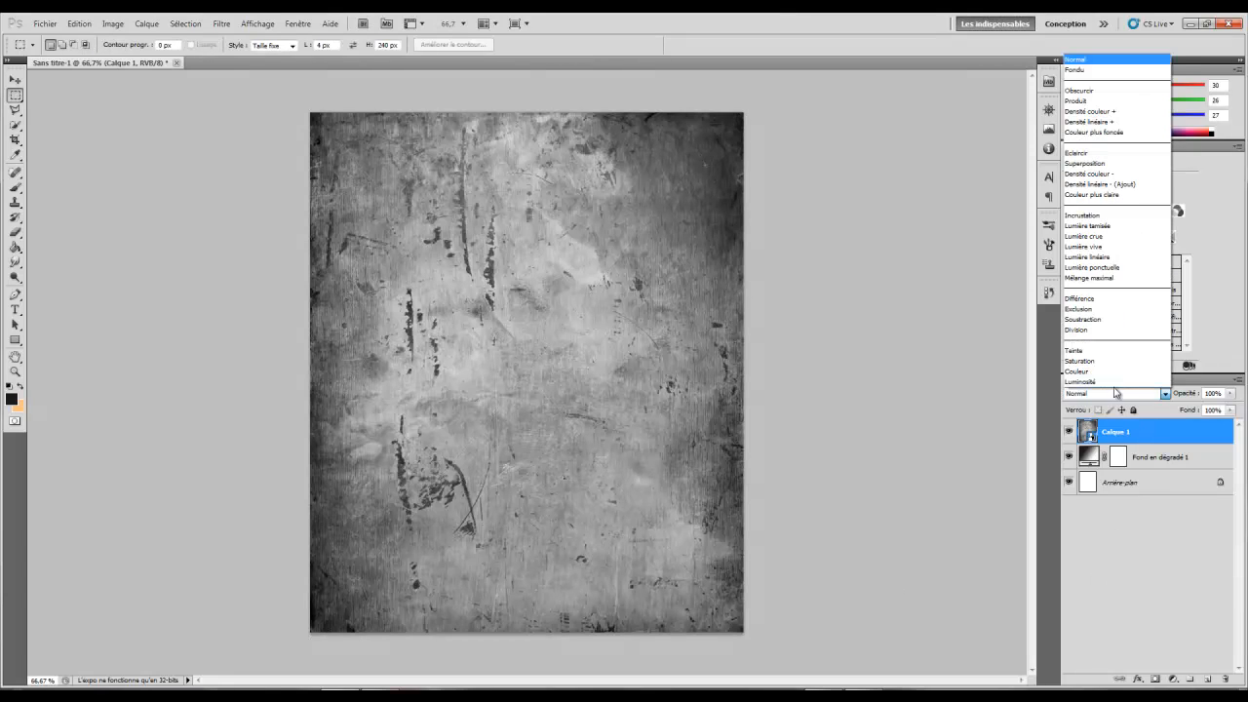
pyautogui.click(1082, 70)
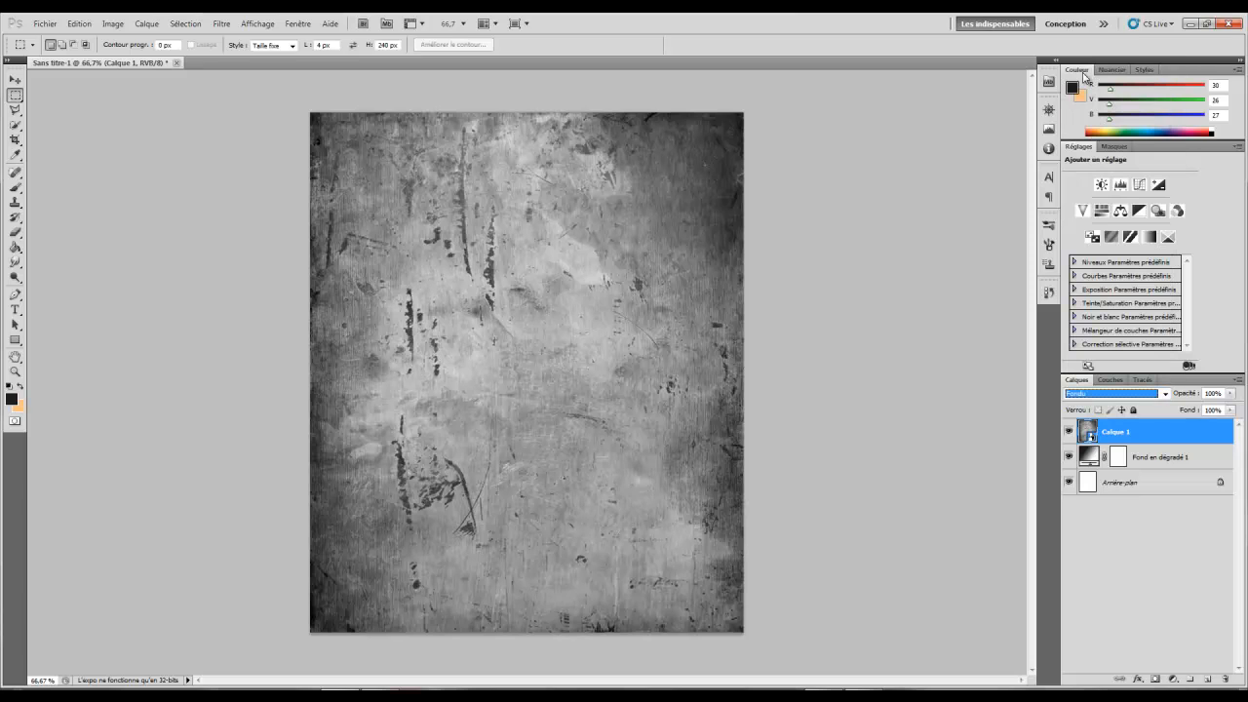
pyautogui.click(1185, 397)
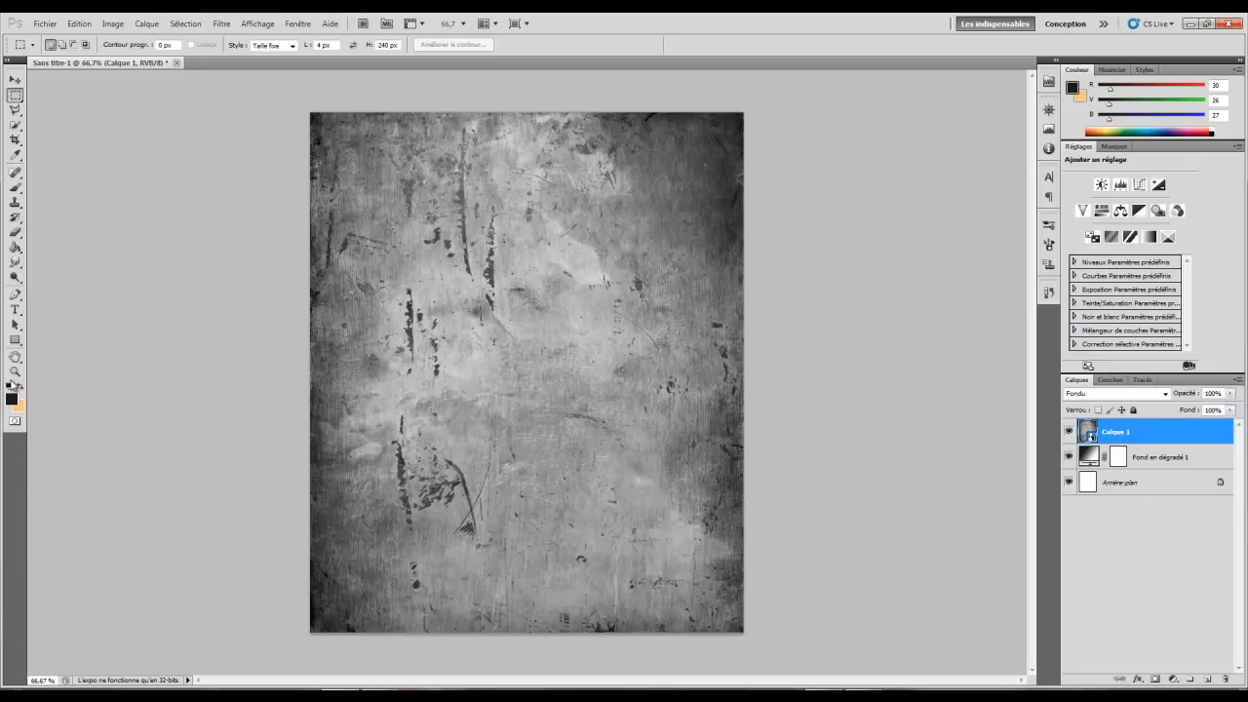
# - Examine the texture at 100% zoom while comparing the Normal and Fondu blend modes, leaving the layer on Fondu
pyautogui.click(15, 371)
pyautogui.click(565, 161)
pyautogui.scroll(3, 715, 231)
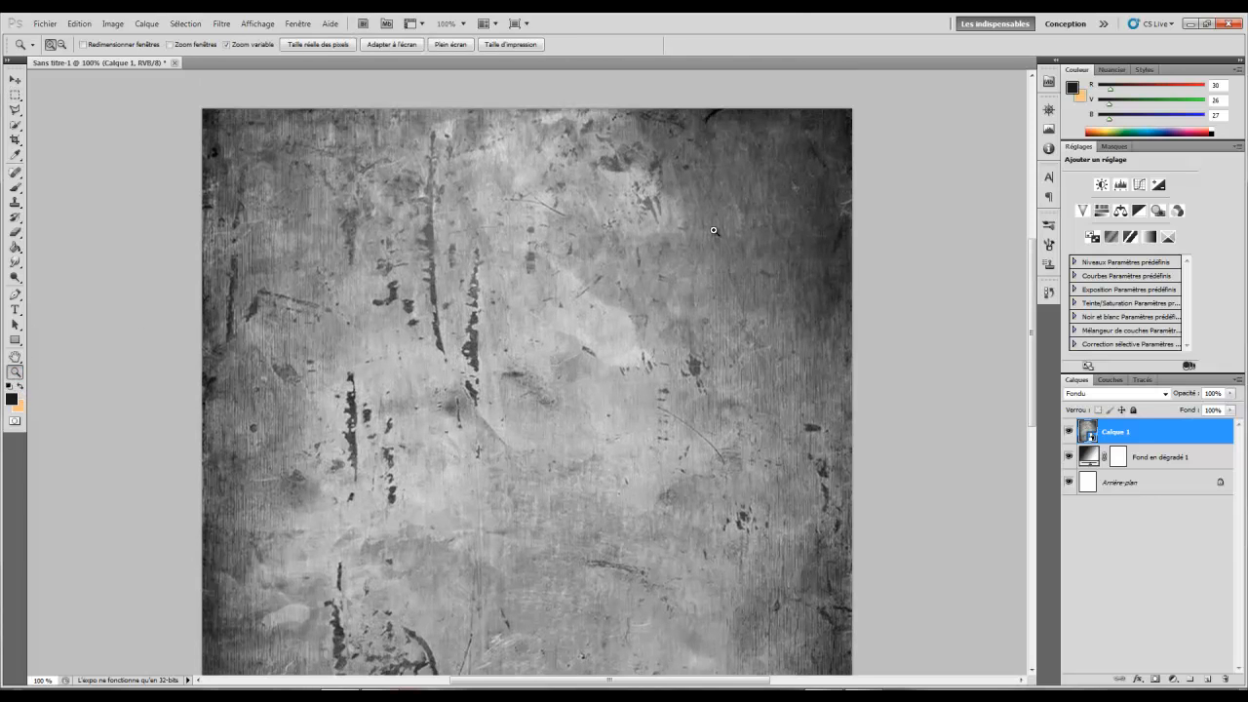
pyautogui.click(1132, 396)
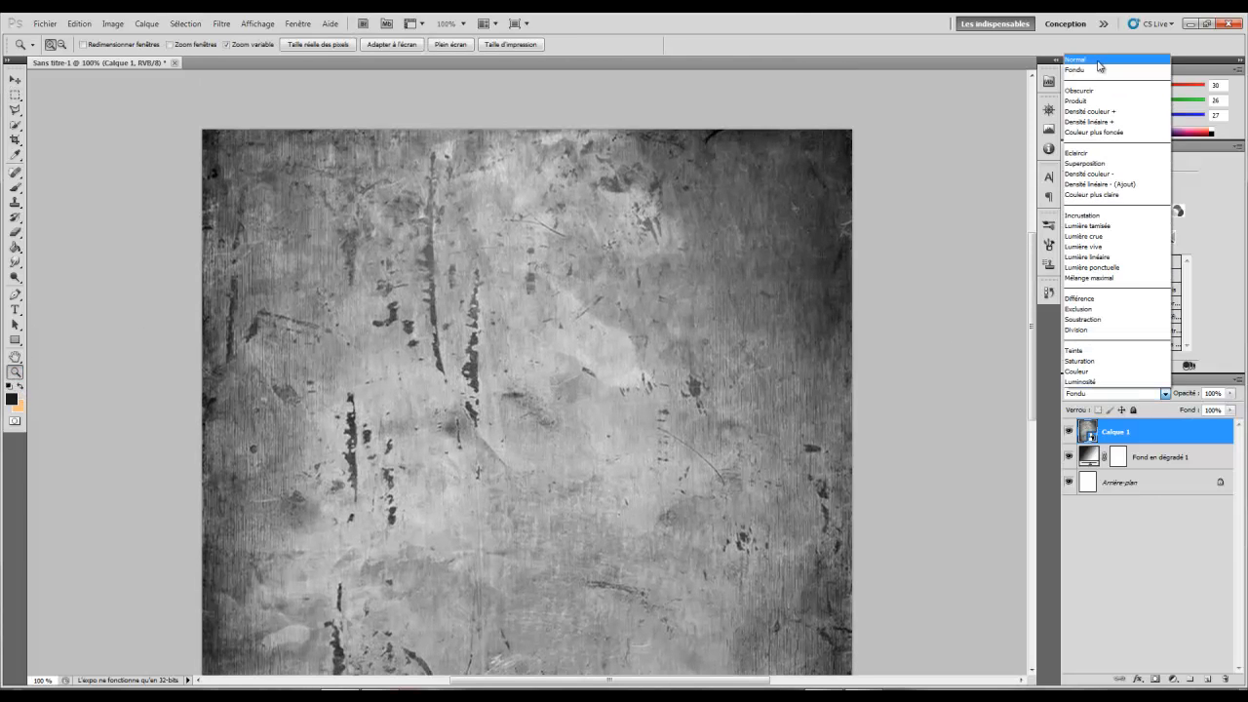
pyautogui.click(1099, 66)
pyautogui.press('Up')
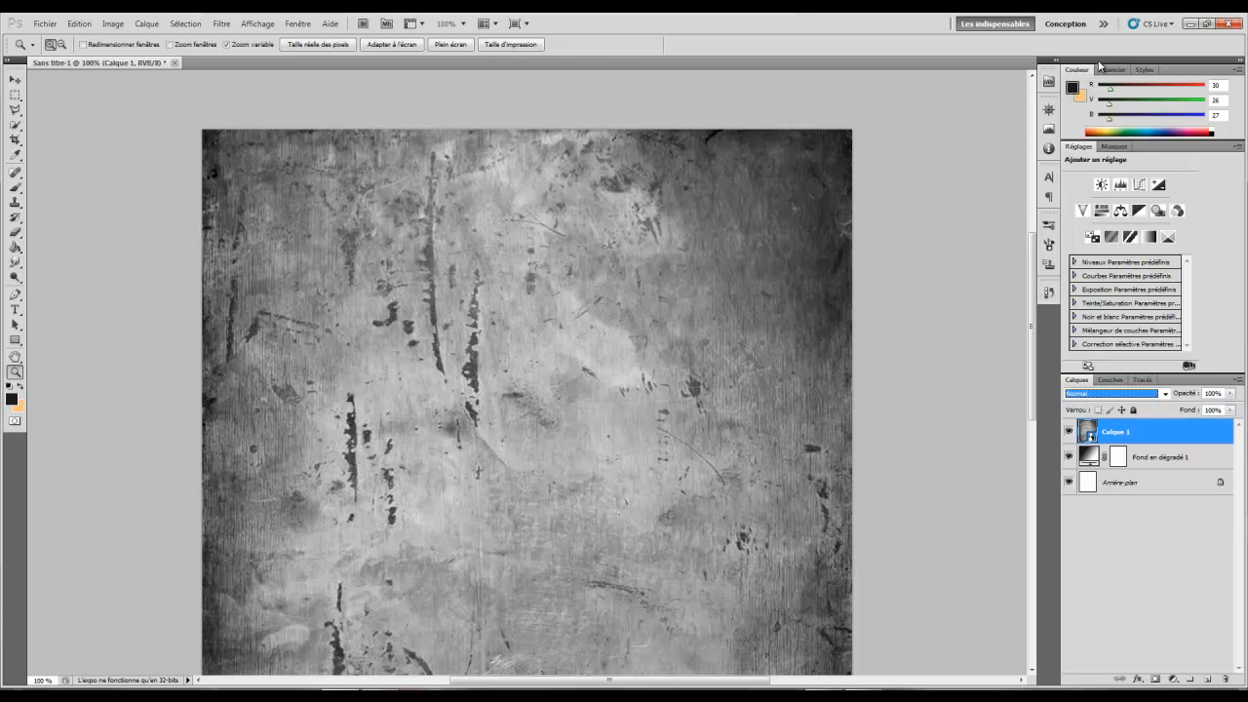
pyautogui.press('Down')
pyautogui.press('Up')
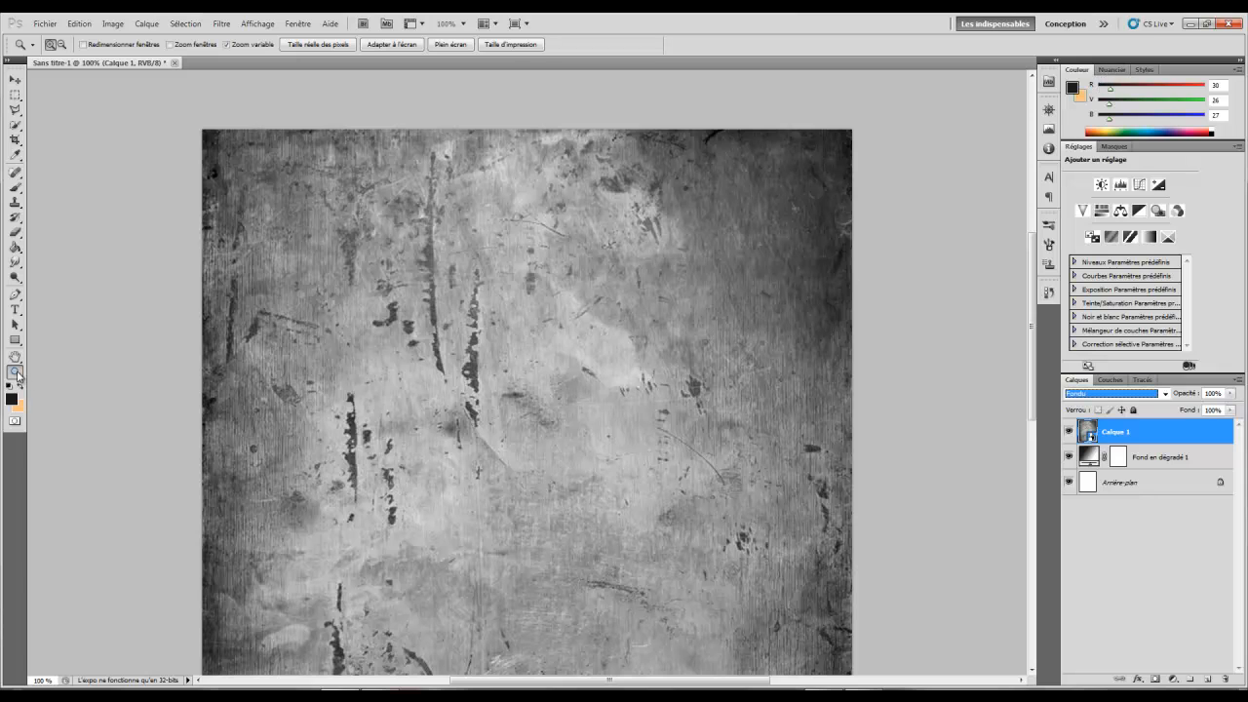
pyautogui.rightClick(553, 360)
pyautogui.click(605, 432)
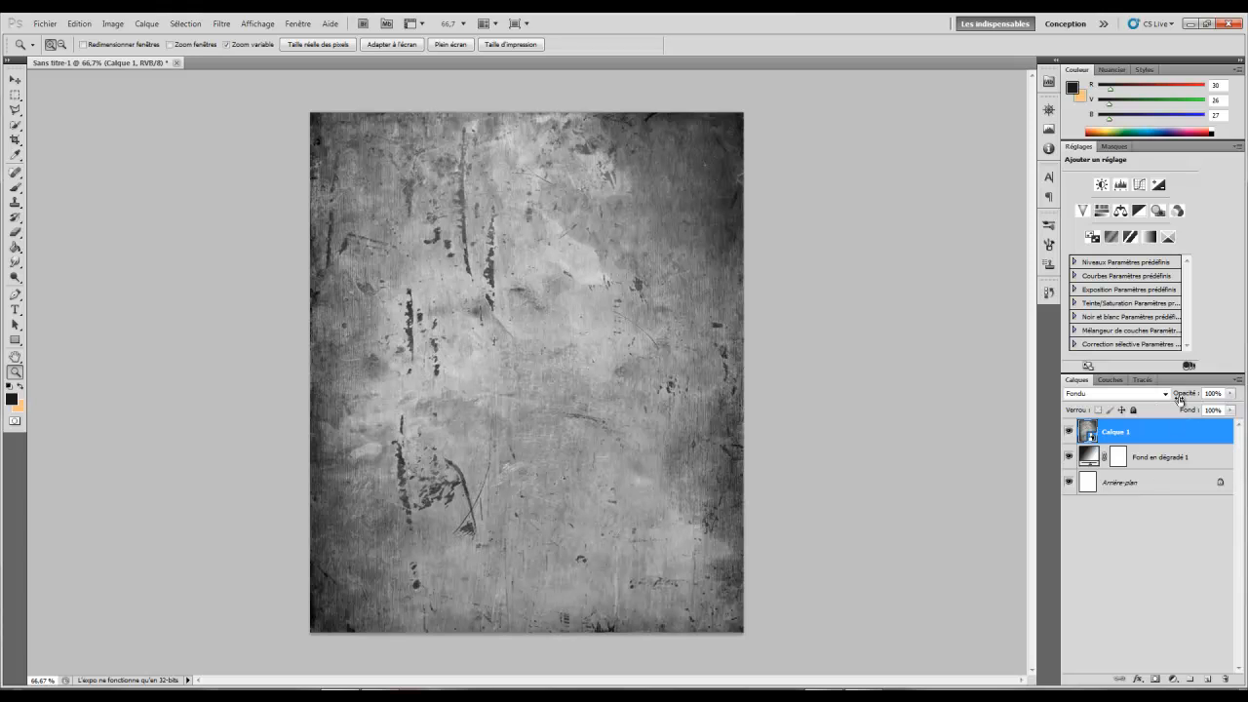
# - Lower the texture layer's opacity to 72%
pyautogui.moveTo(1181, 397)
pyautogui.mouseDown()
pyautogui.moveTo(1164, 398)
pyautogui.moveTo(1184, 408)
pyautogui.mouseUp()
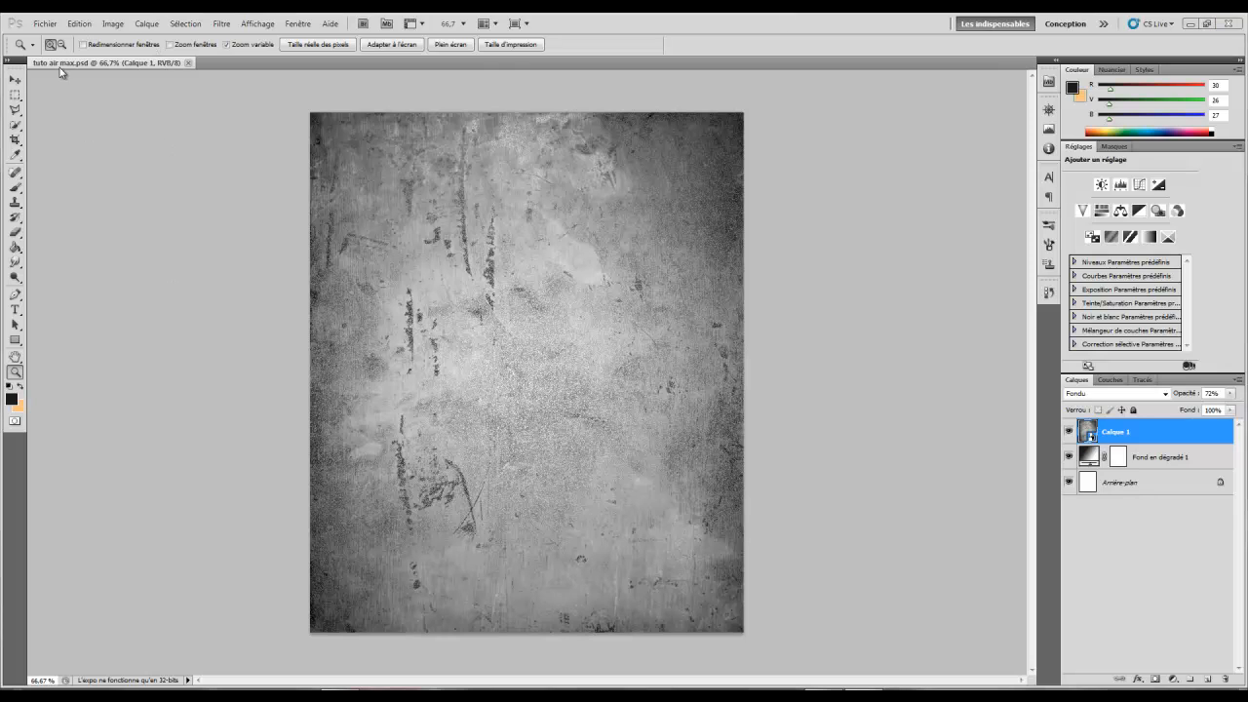
# - Place the Nike-Air-Max-90-Mid-Newsprint-Header1 shoe image from the Desktop into the poster
pyautogui.click(48, 25)
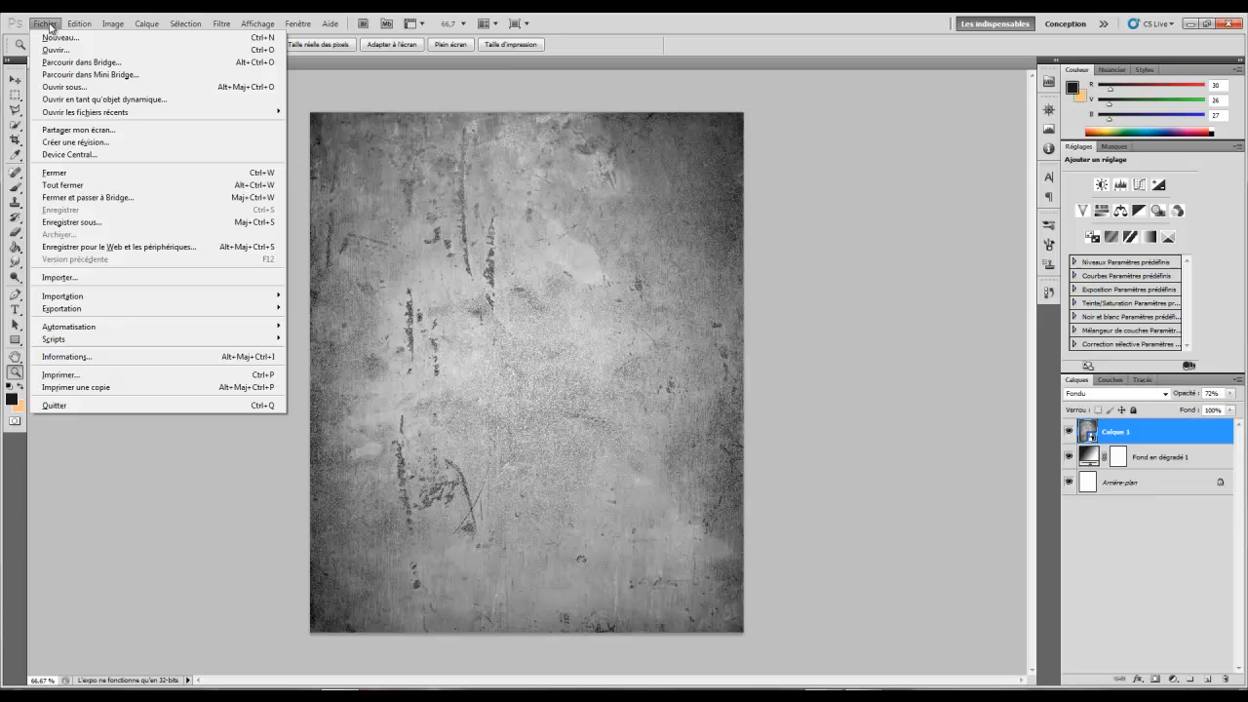
pyautogui.click(139, 281)
pyautogui.click(862, 367)
pyautogui.scroll(-1, 863, 367)
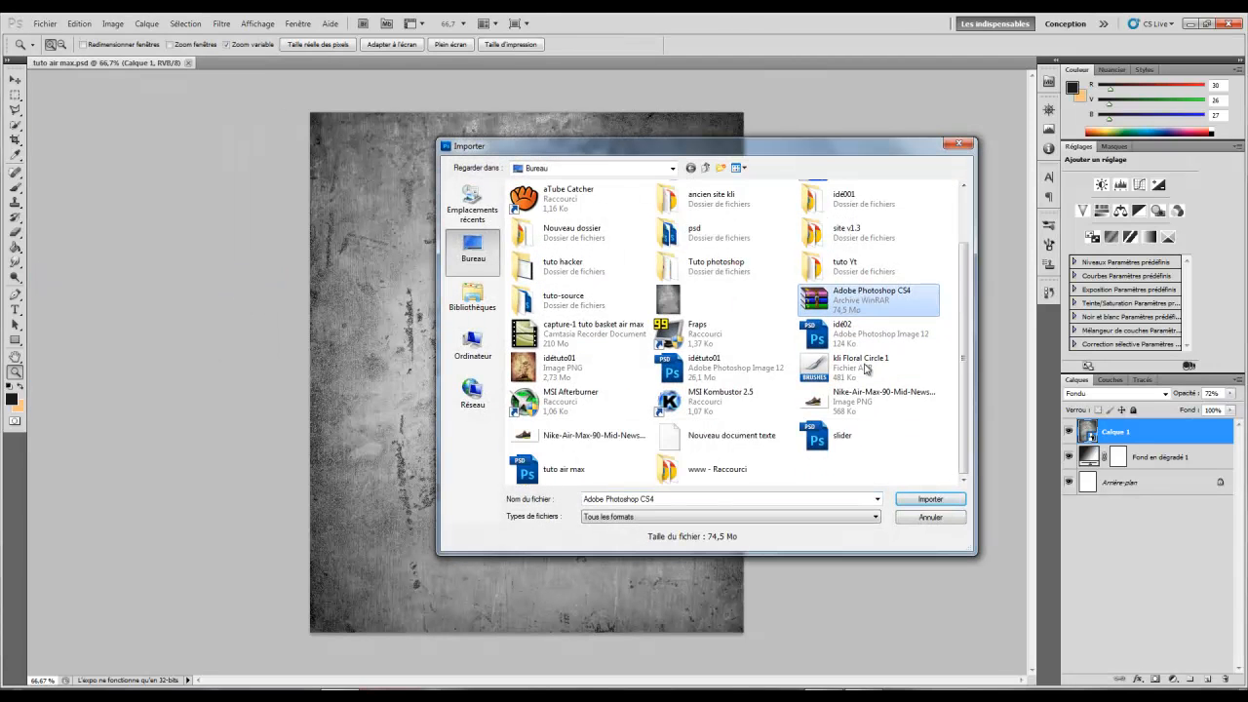
pyautogui.doubleClick(597, 444)
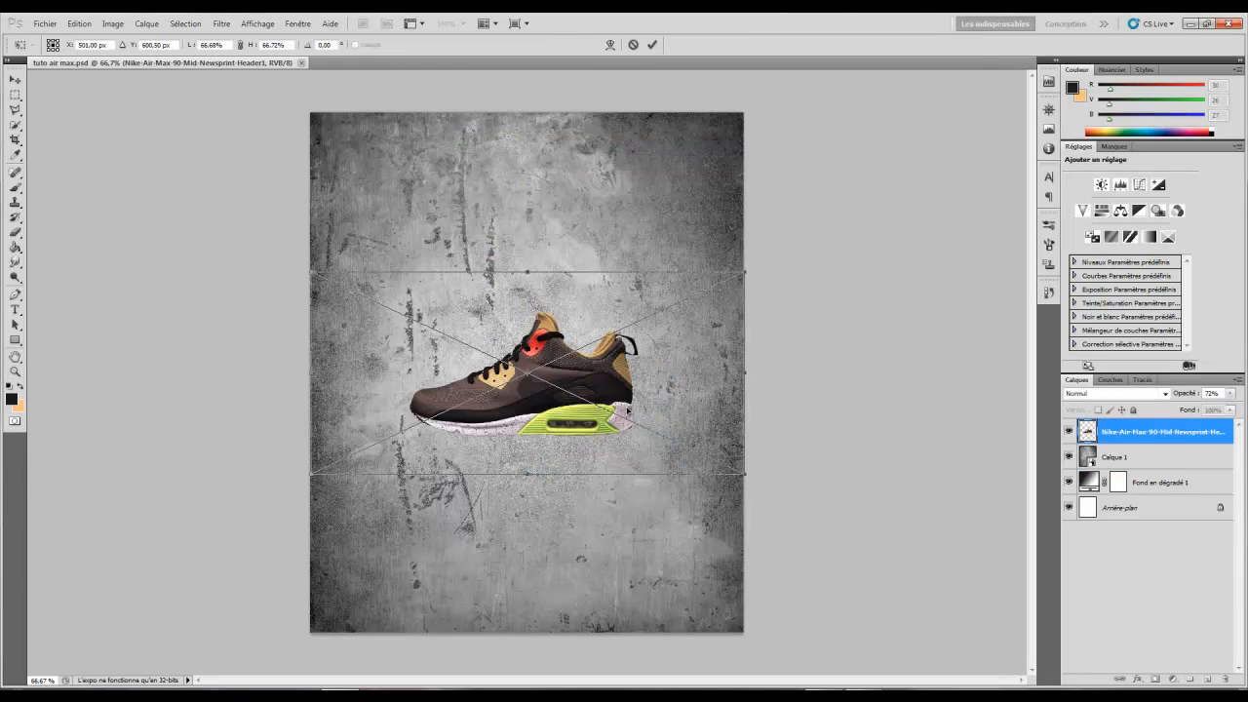
# - Position the shoe near the poster's lower edge, scaled to about 72% and rotated about -0.89°
pyautogui.moveTo(580, 361); pyautogui.dragTo(587, 530)
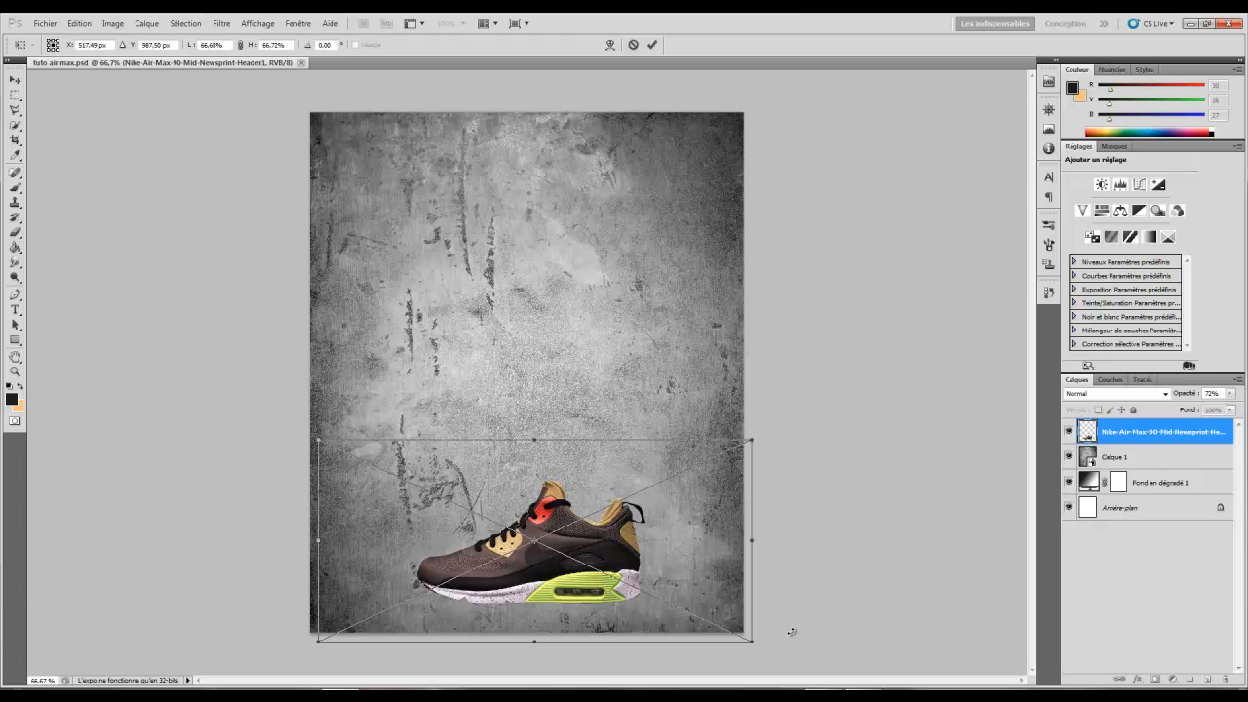
pyautogui.moveTo(753, 643); pyautogui.dragTo(790, 660)
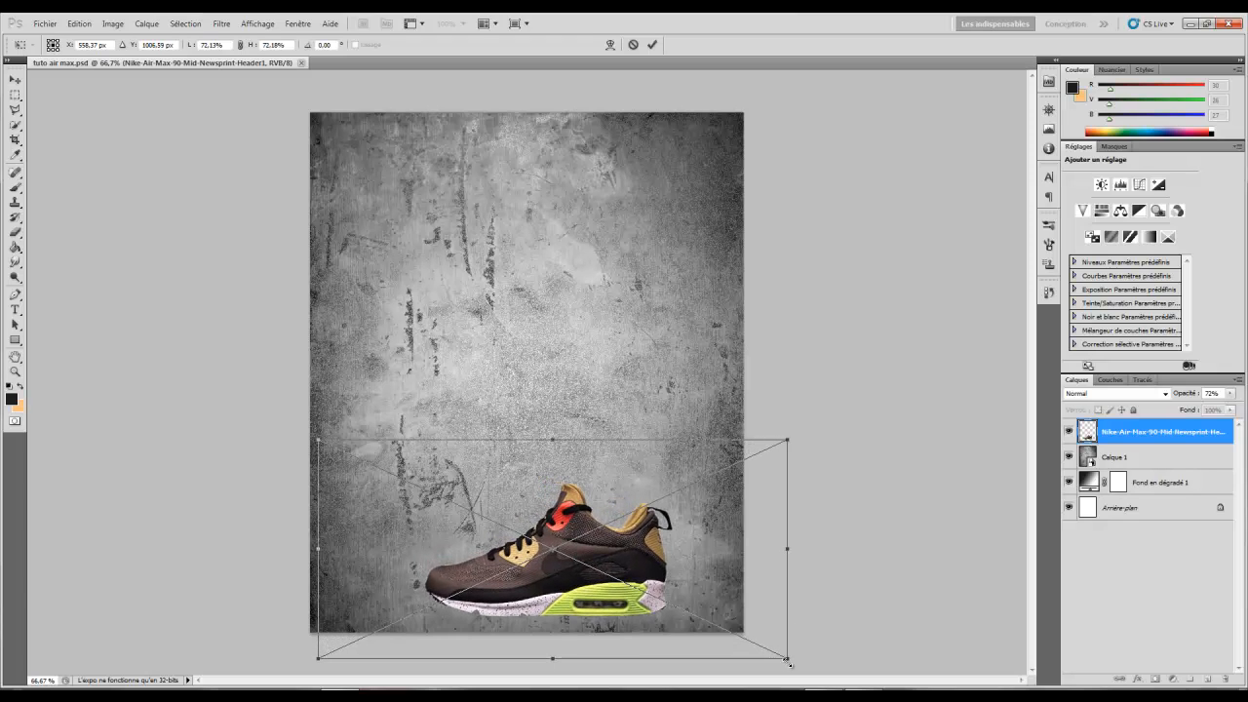
pyautogui.moveTo(854, 592); pyautogui.dragTo(858, 590)
pyautogui.moveTo(642, 527); pyautogui.dragTo(621, 526)
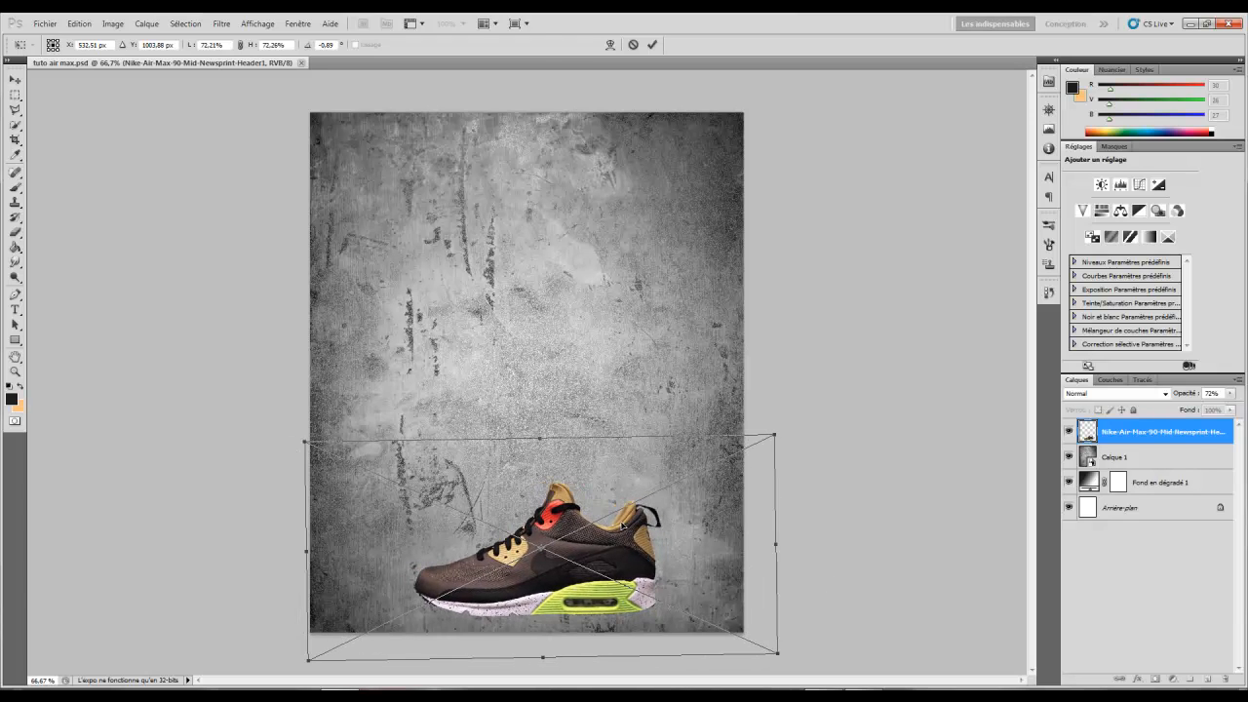
pyautogui.press('Return')
pyautogui.press('z')
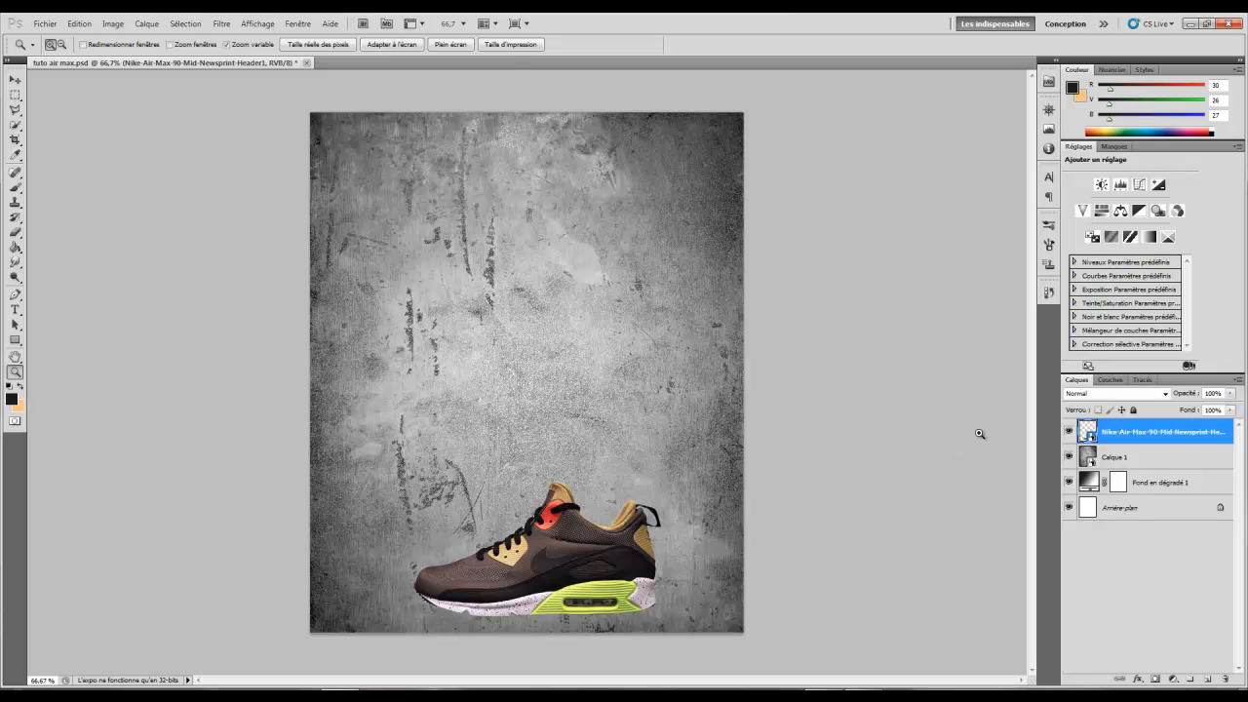
# - Duplicate the shoe layer and give the copy a black (000000) color overlay at 100% opacity
pyautogui.hotkey('ctrl', 'j')
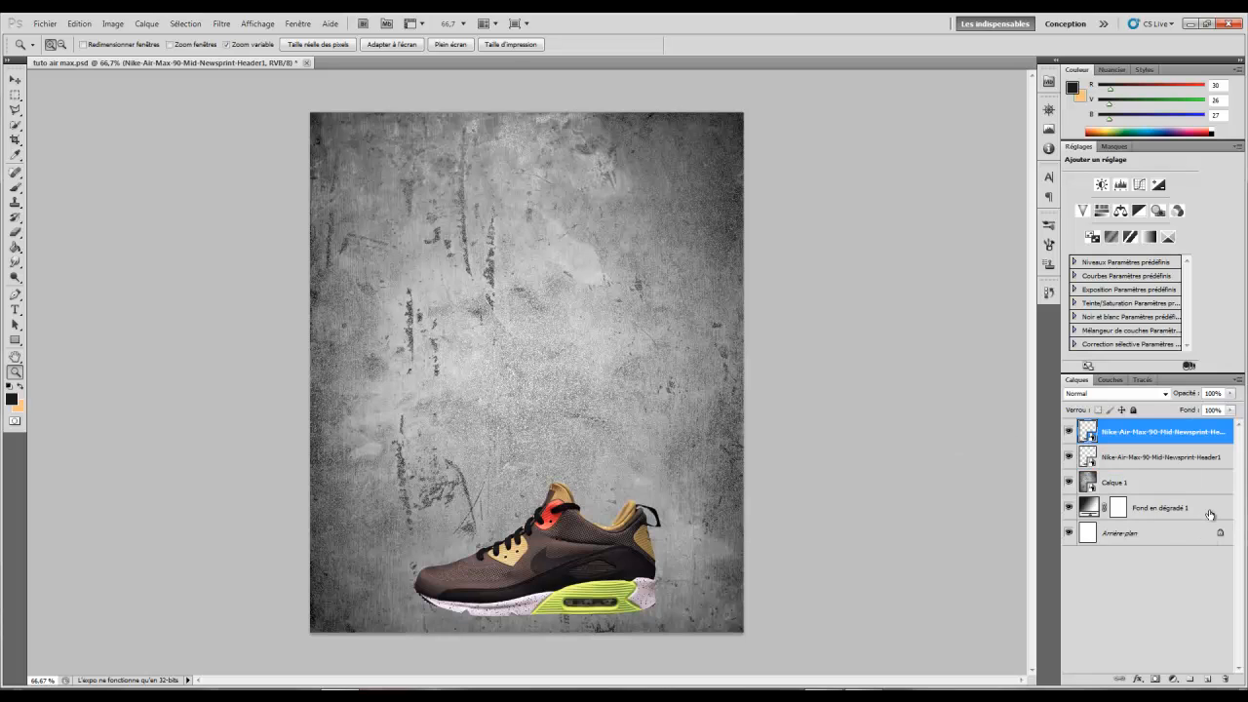
pyautogui.click(1140, 683)
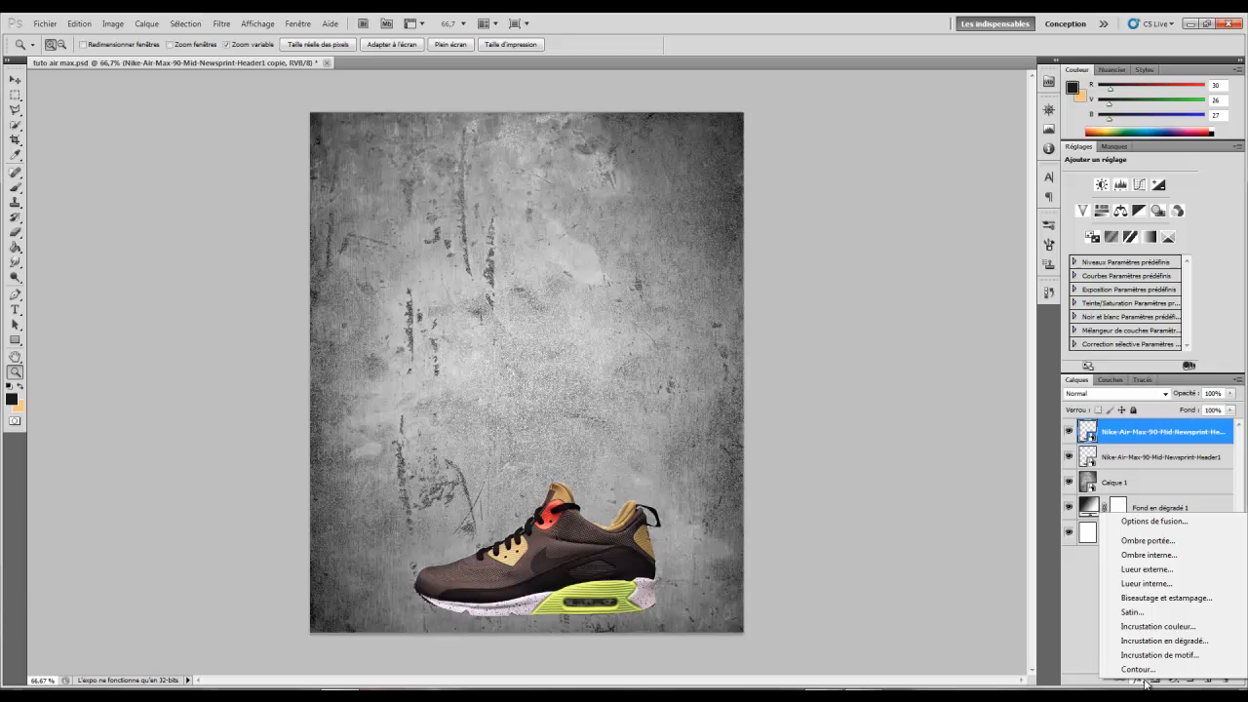
pyautogui.click(1162, 633)
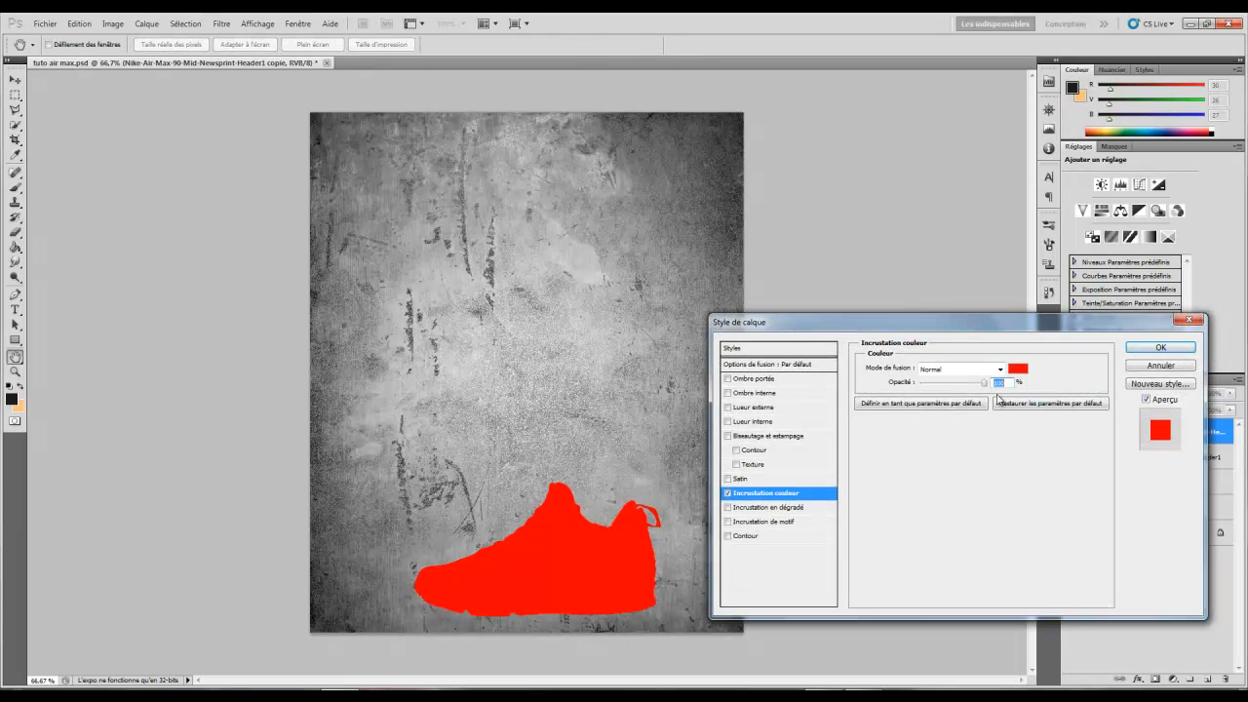
pyautogui.click(1015, 370)
pyautogui.write('000000')
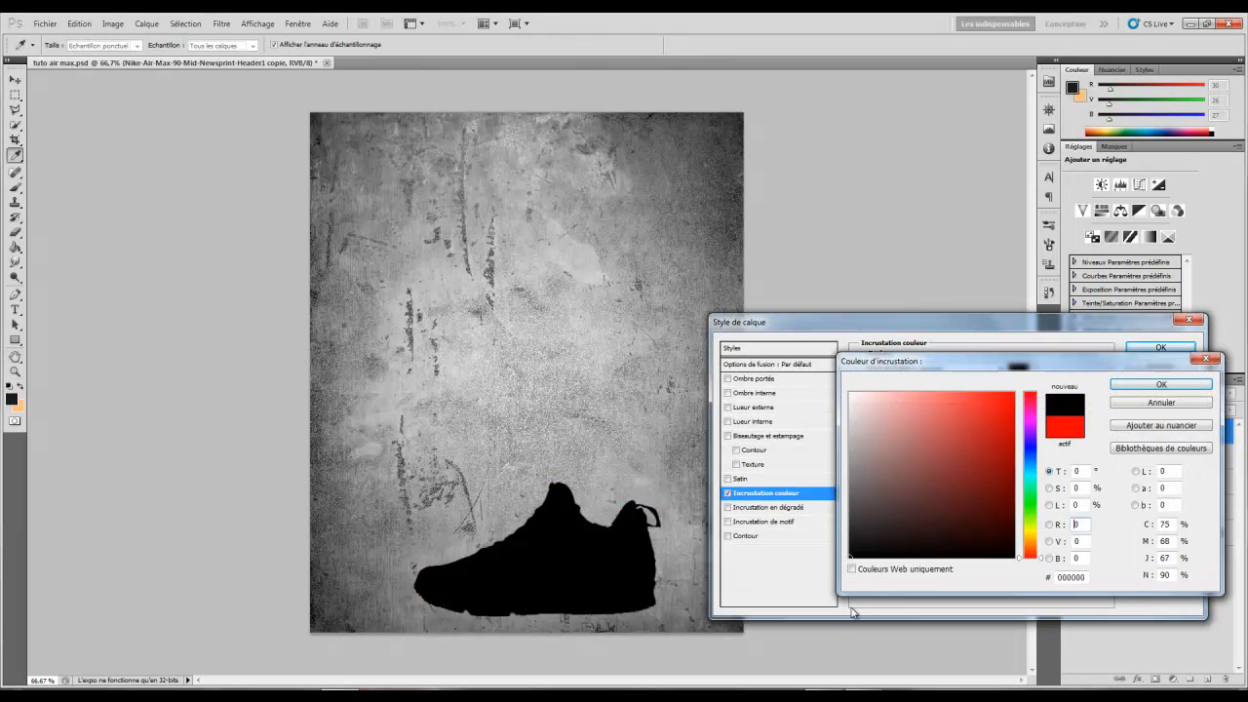
pyautogui.click(1176, 384)
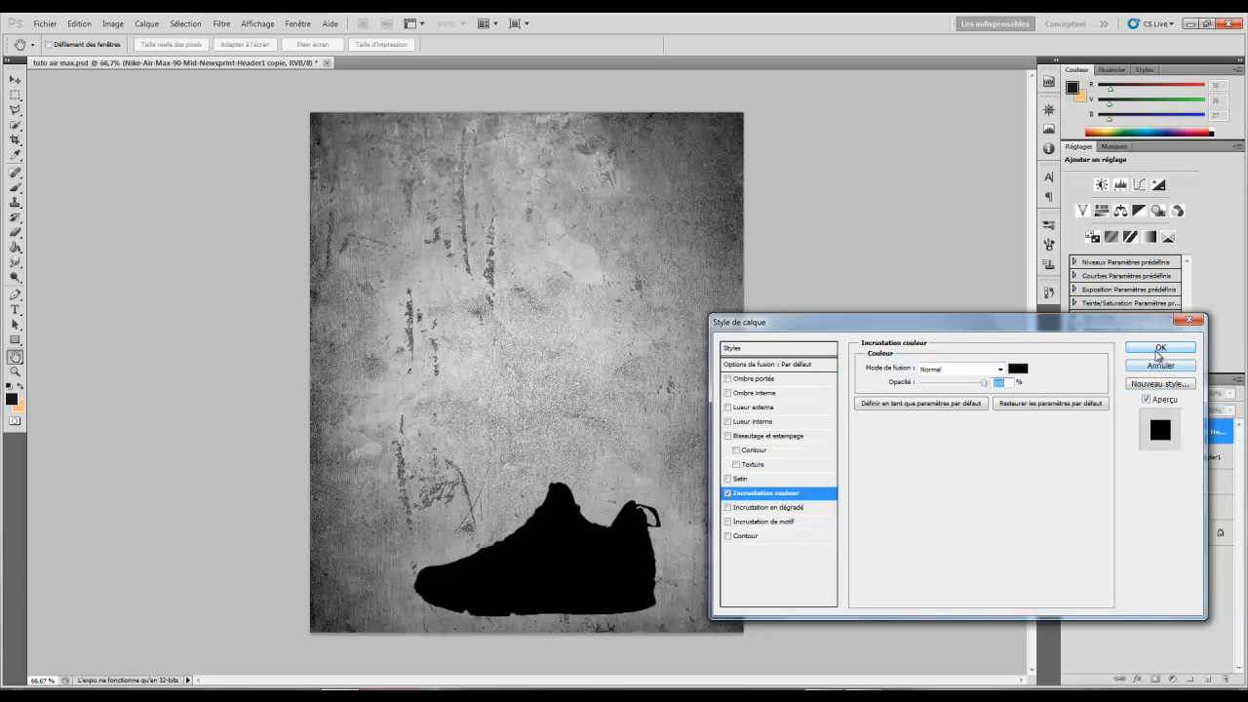
pyautogui.click(1160, 349)
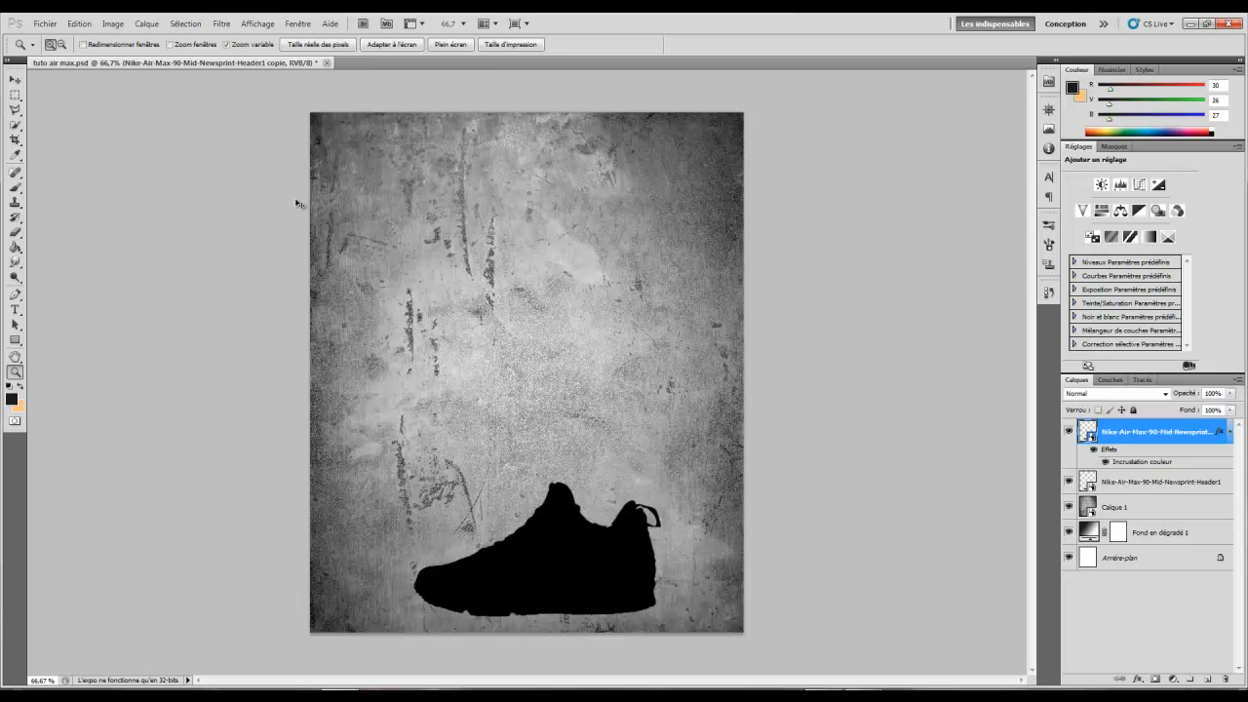
# - Flatten the black shoe copy to about 25.55% height and move it up against the shoe's sole
pyautogui.hotkey('ctrl', 't')
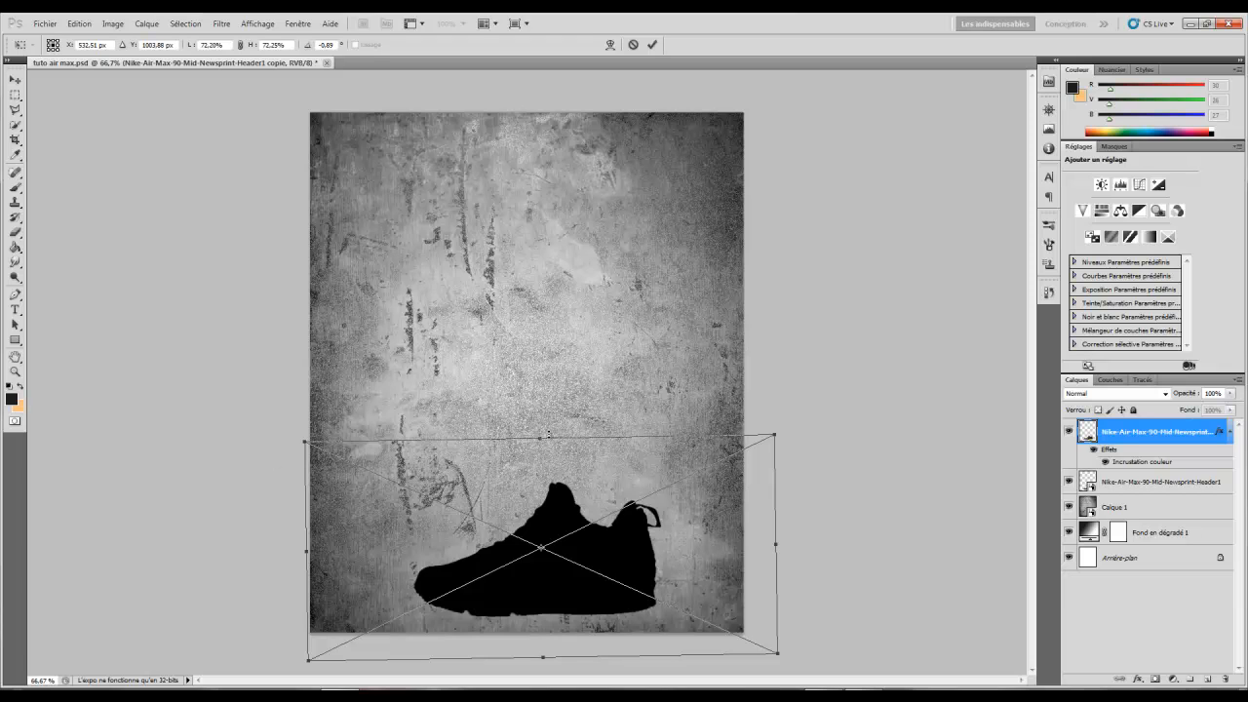
pyautogui.moveTo(541, 438); pyautogui.dragTo(543, 579)
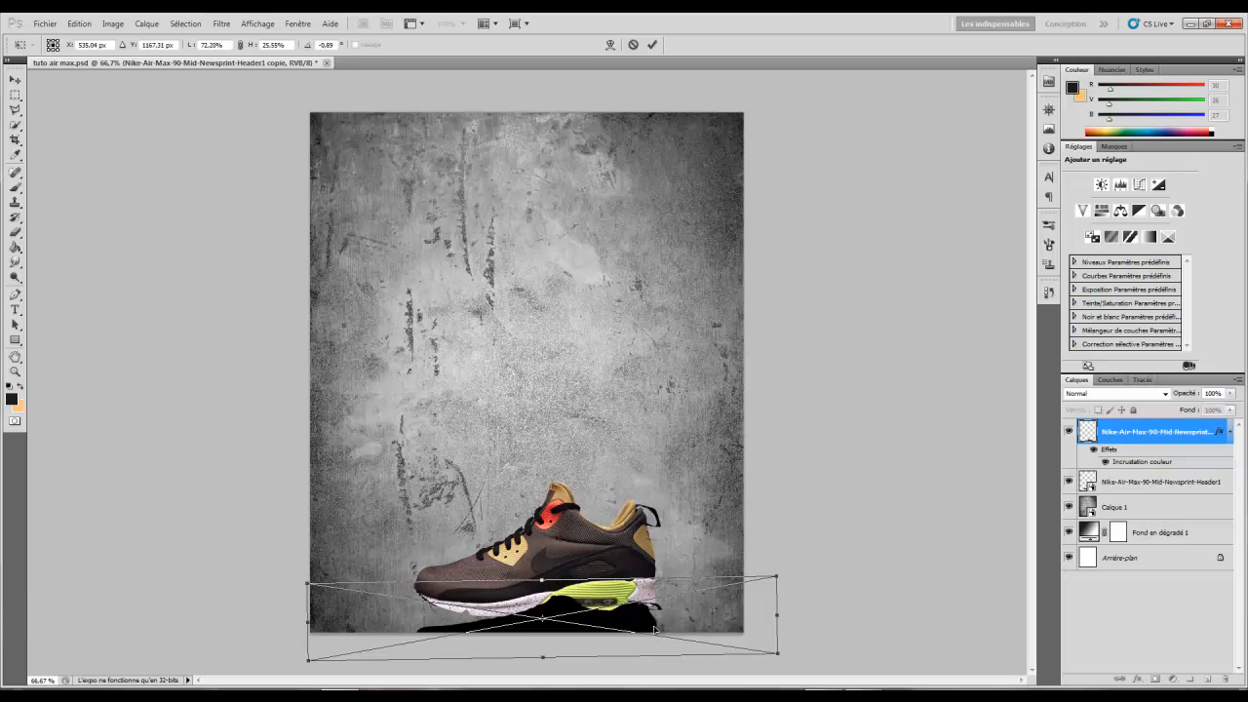
pyautogui.moveTo(655, 631); pyautogui.dragTo(655, 609)
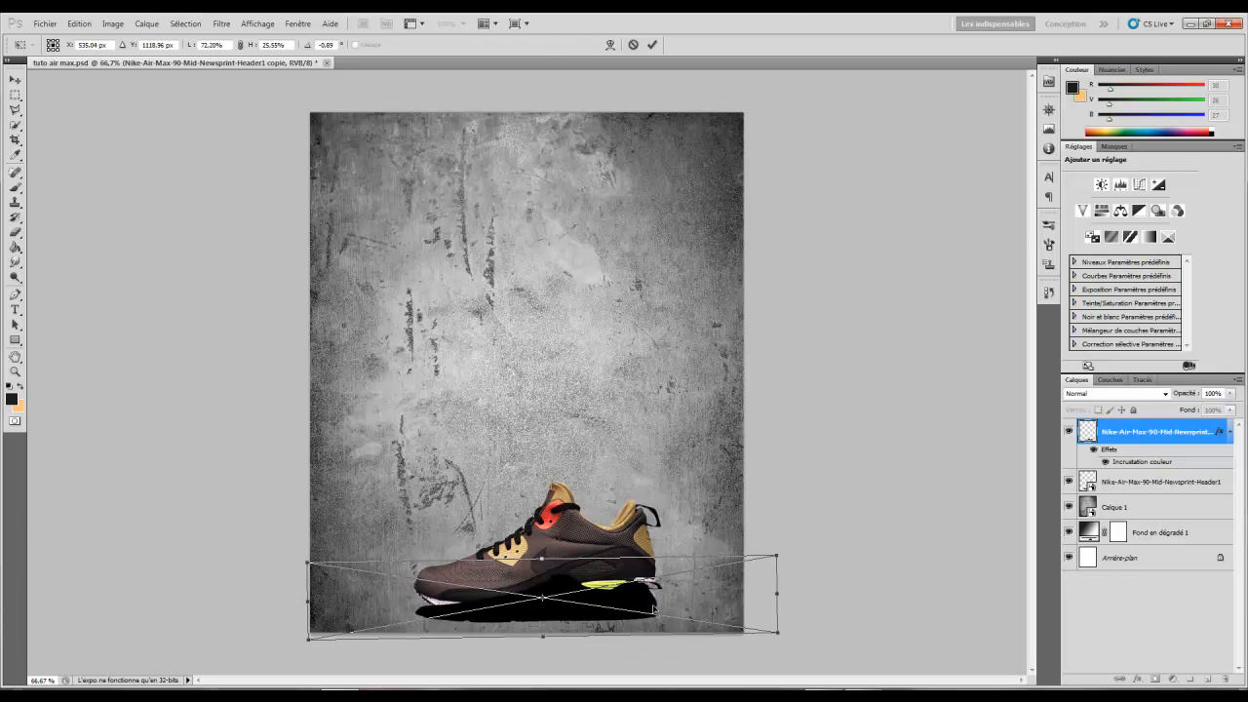
pyautogui.press('Return')
pyautogui.press('z')
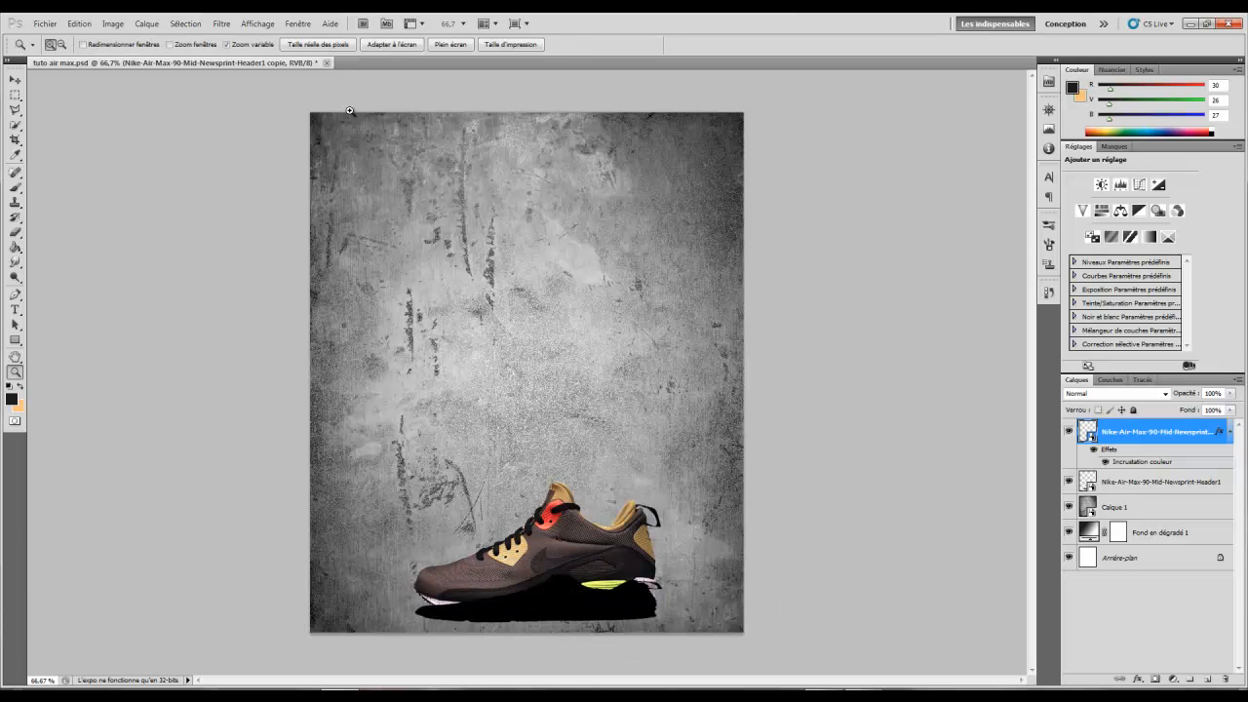
# - Apply a Gaussian blur with a radius of about 29 pixels to the flattened black copy
pyautogui.click(221, 24)
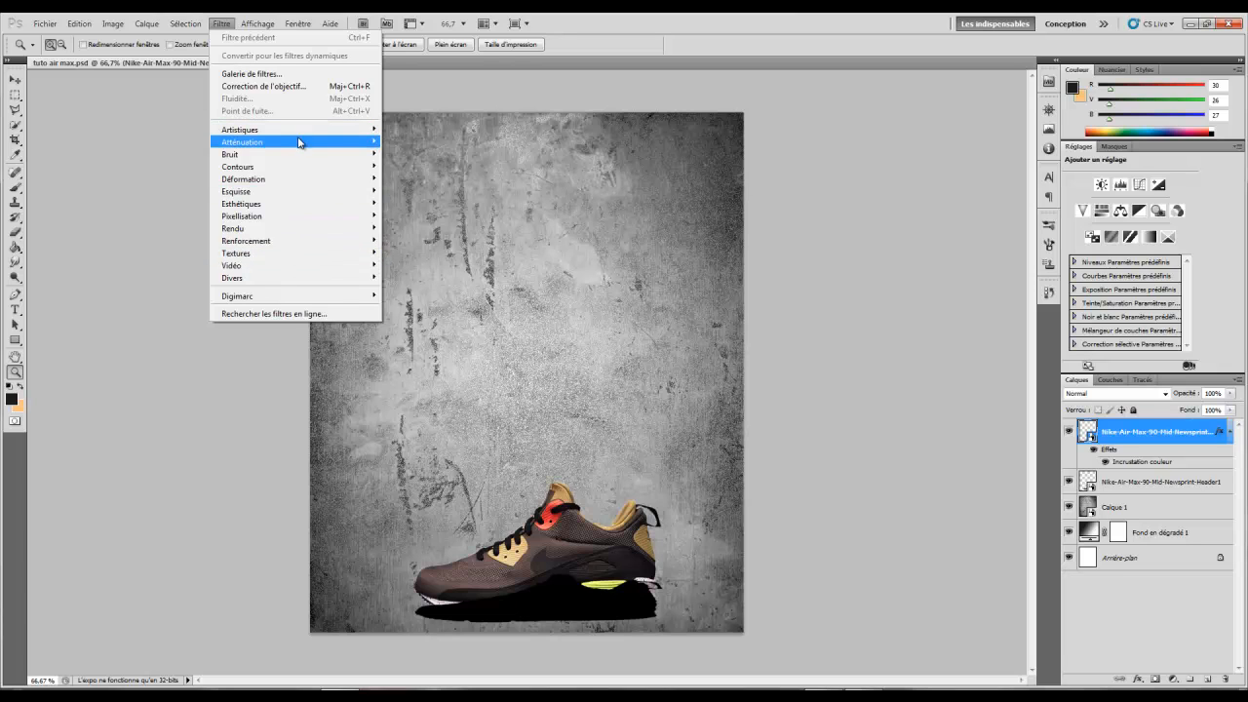
pyautogui.moveTo(303, 143)
pyautogui.click(417, 202)
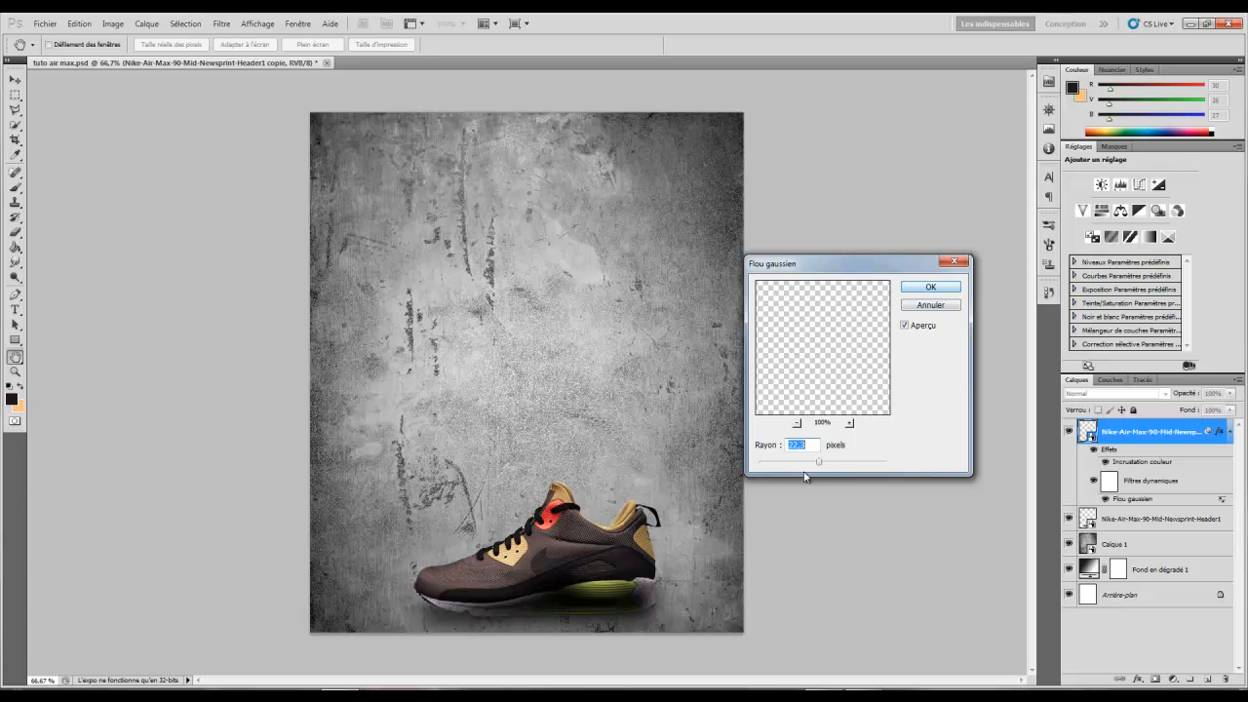
pyautogui.moveTo(815, 467); pyautogui.dragTo(825, 468)
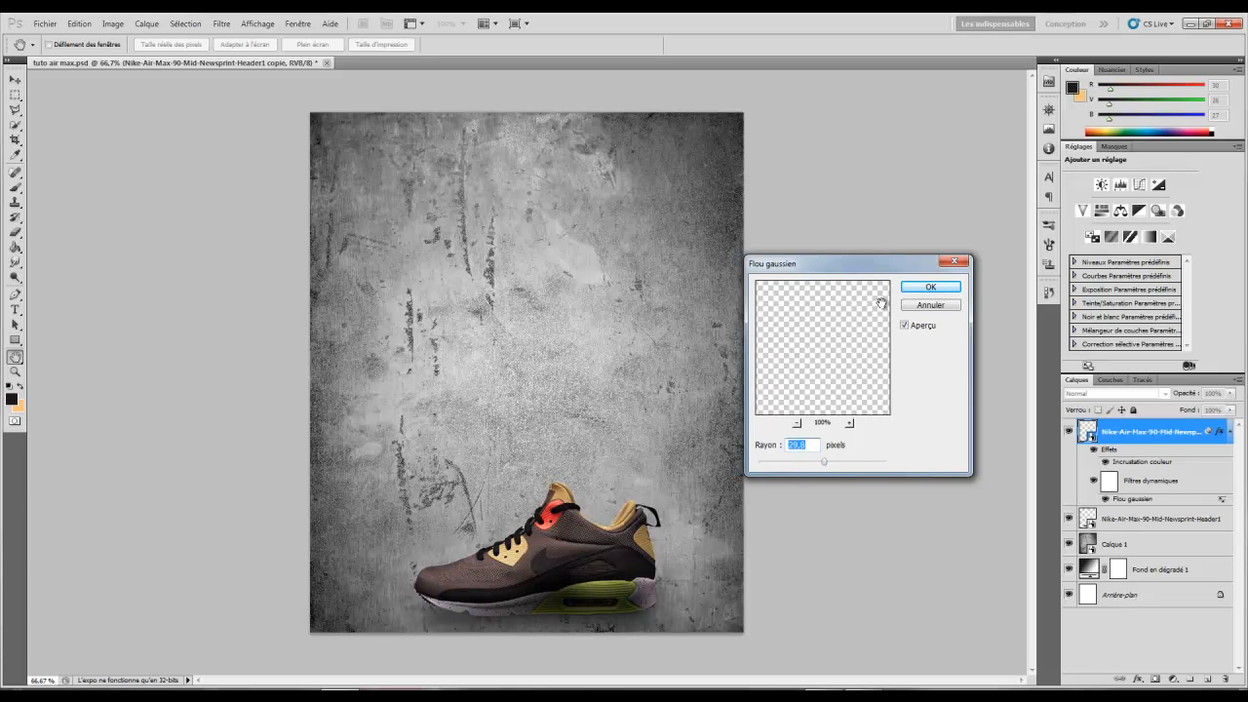
pyautogui.click(931, 289)
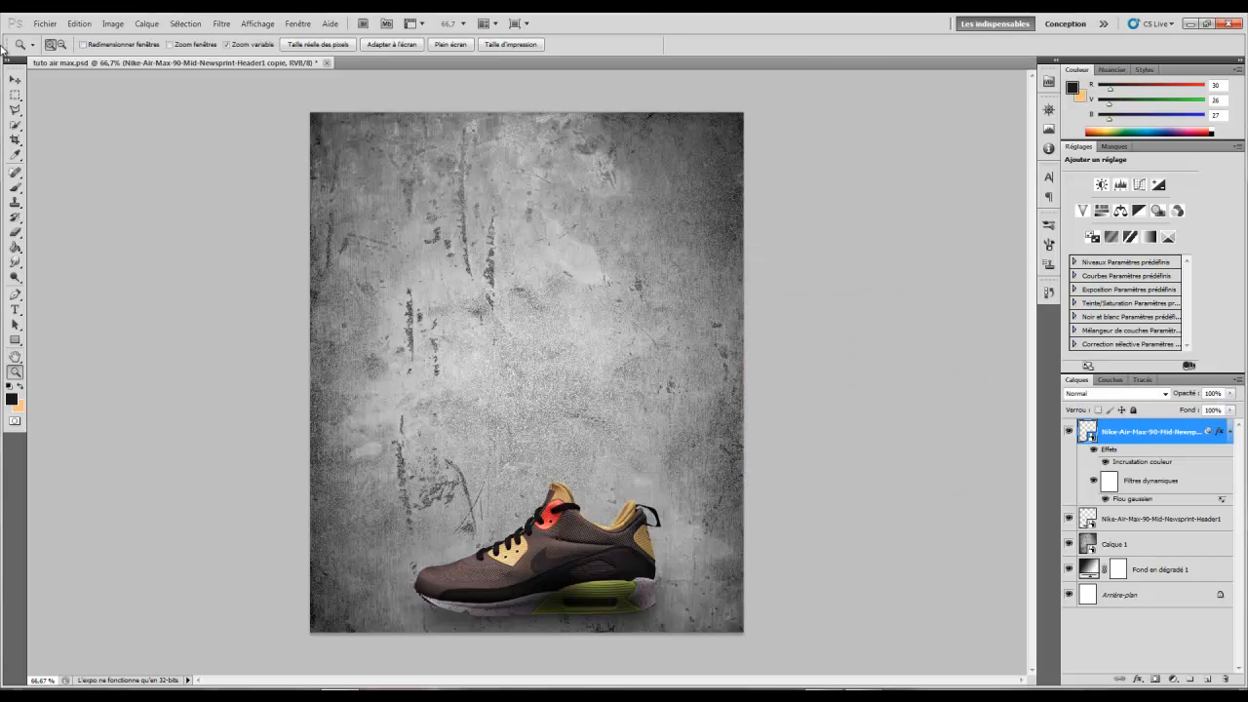
# - Move the blurred shadow layer beneath the original shoe layer and shift the shadow slightly down
pyautogui.click(15, 79)
pyautogui.moveTo(1121, 443); pyautogui.dragTo(1136, 532)
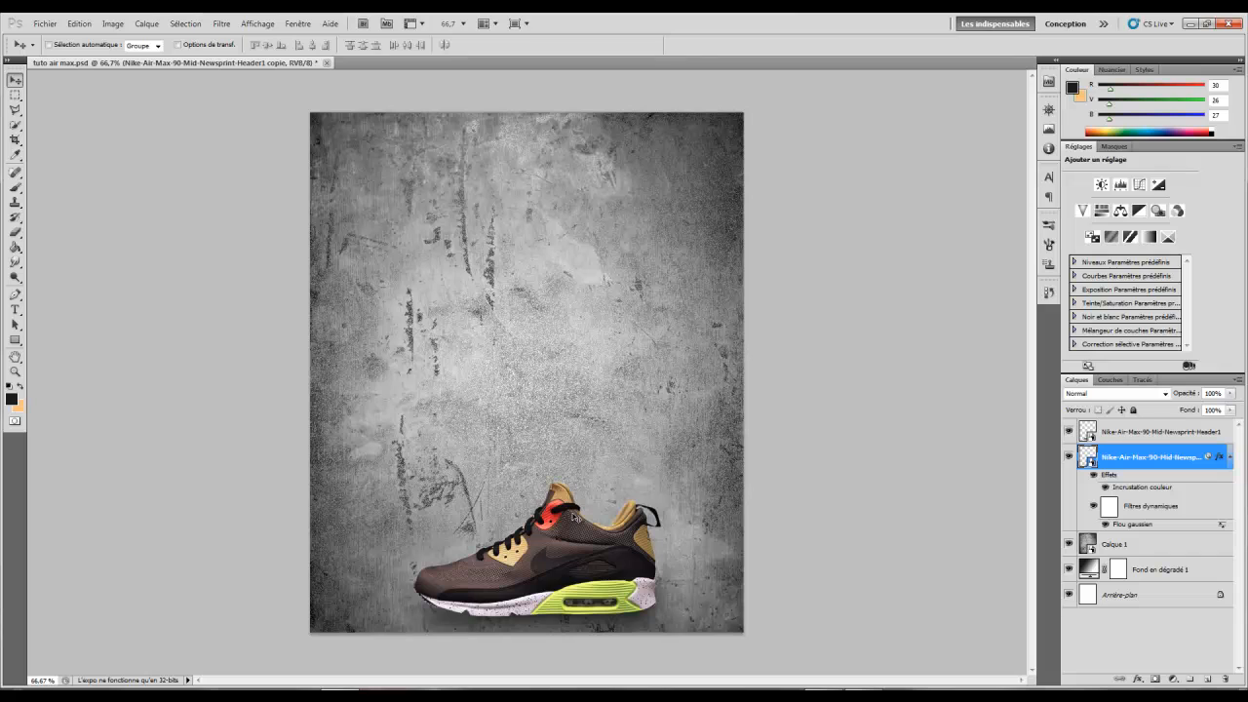
pyautogui.moveTo(575, 519); pyautogui.dragTo(576, 527)
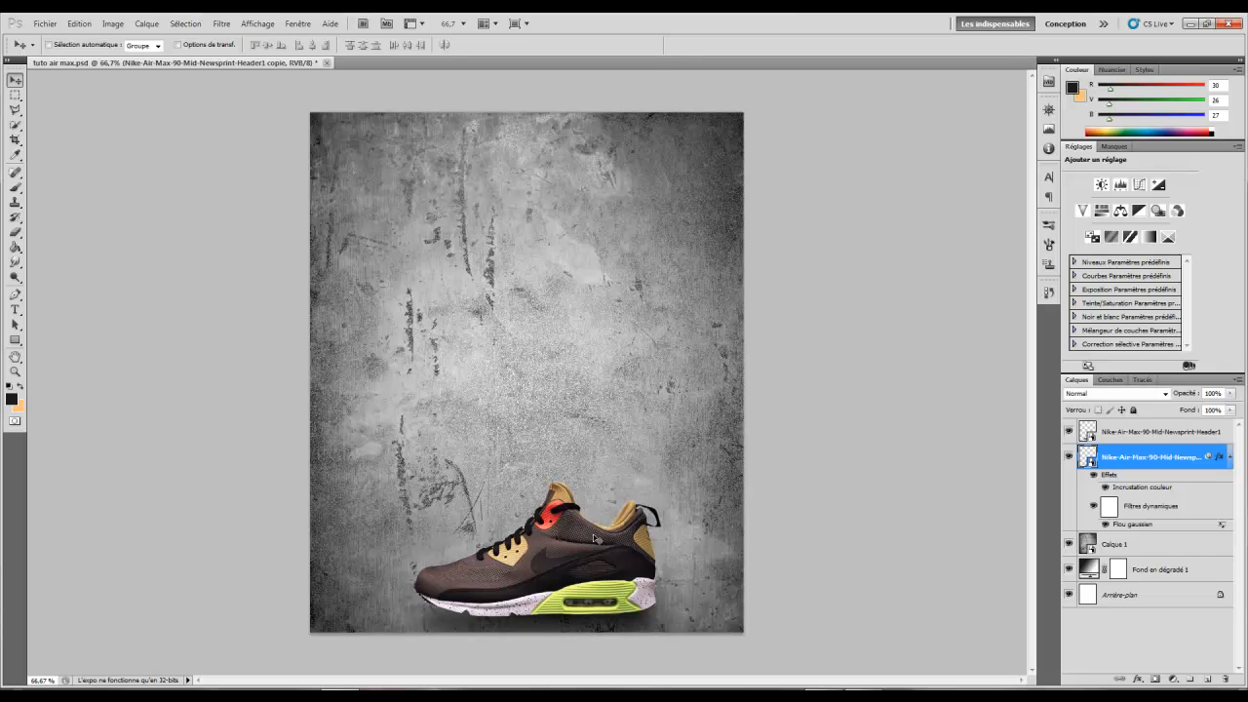
# - Reduce the shadow's height to about 24.37% and set its layer opacity to 98%
pyautogui.hotkey('ctrl', 't')
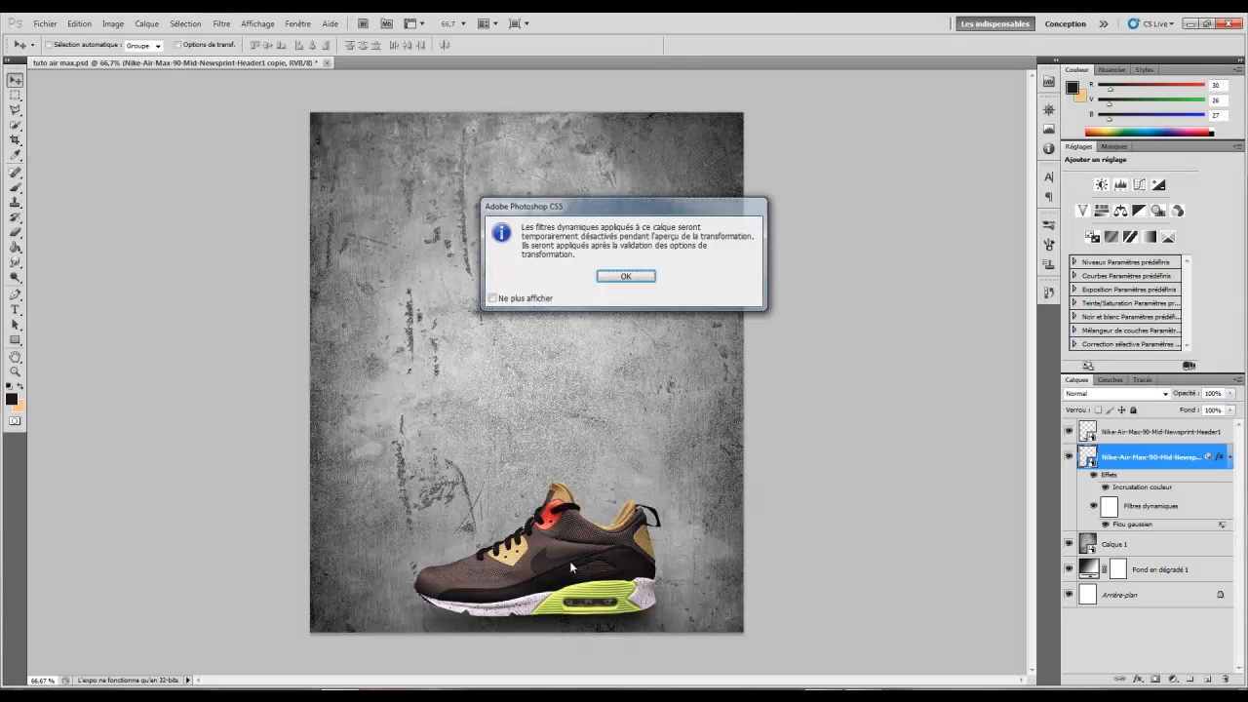
pyautogui.click(626, 284)
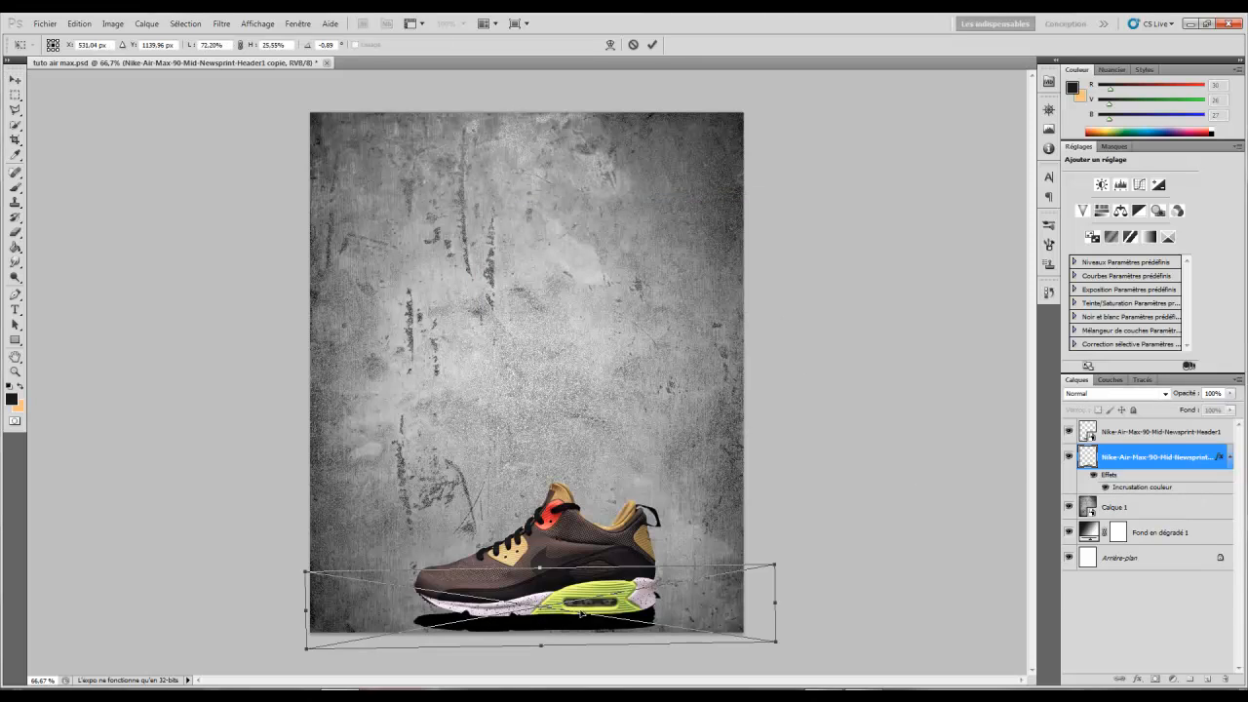
pyautogui.moveTo(543, 646); pyautogui.dragTo(547, 639)
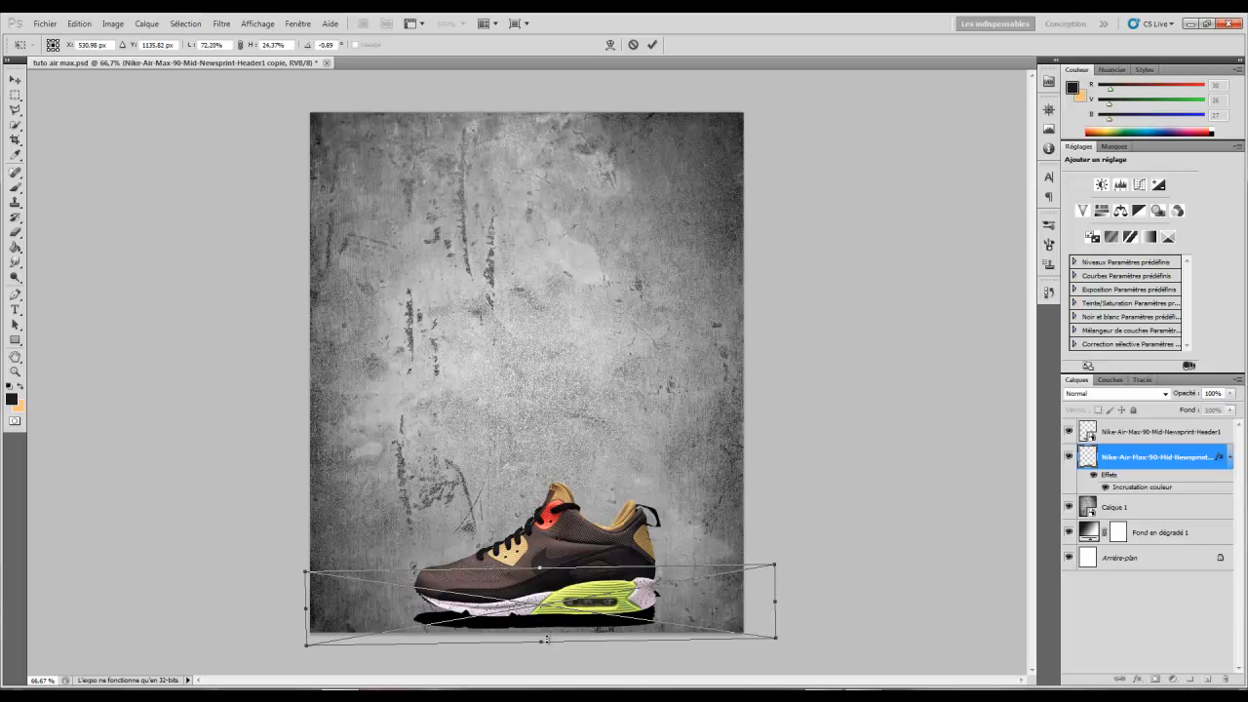
pyautogui.doubleClick(563, 589)
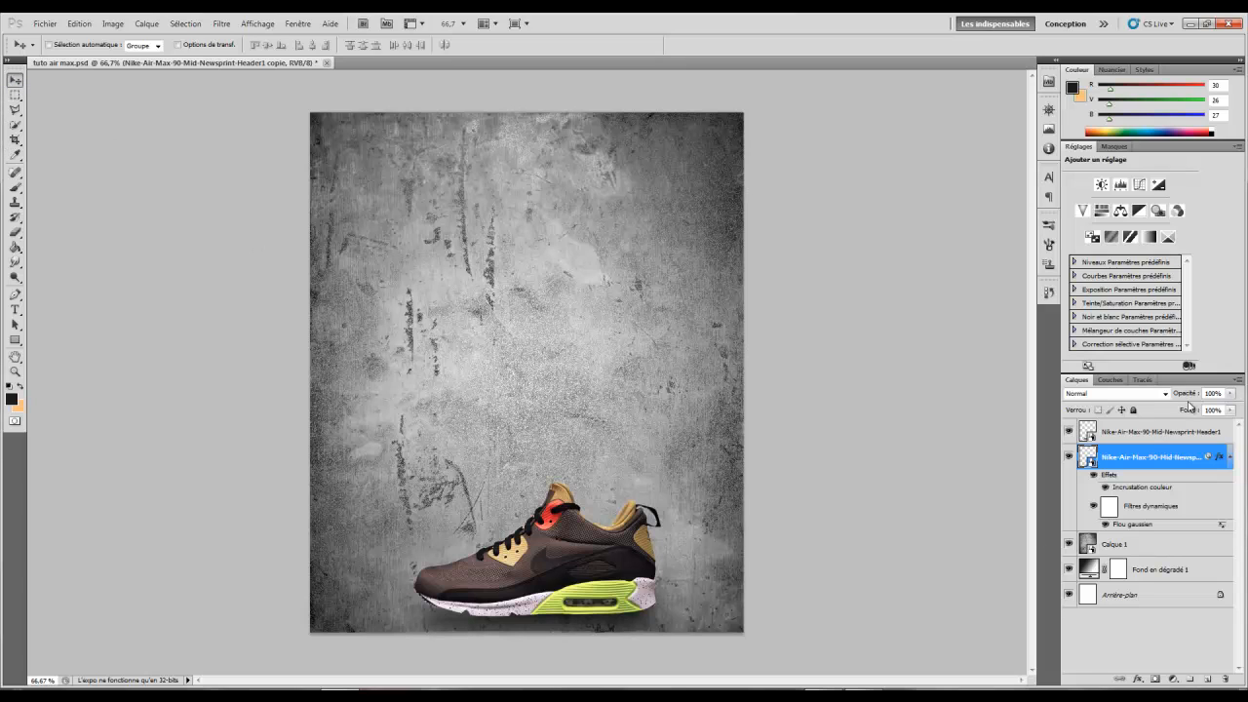
pyautogui.moveTo(1192, 395); pyautogui.dragTo(1245, 409)
pyautogui.click(1166, 437)
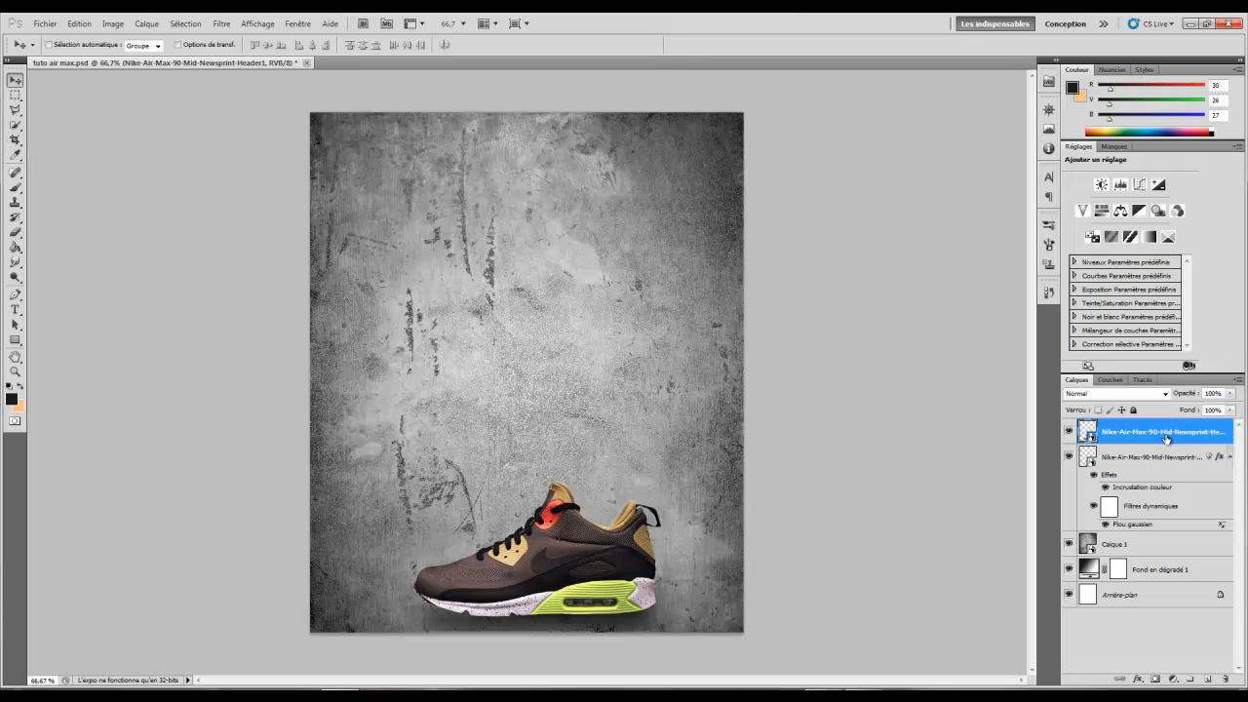
pyautogui.click(1153, 460)
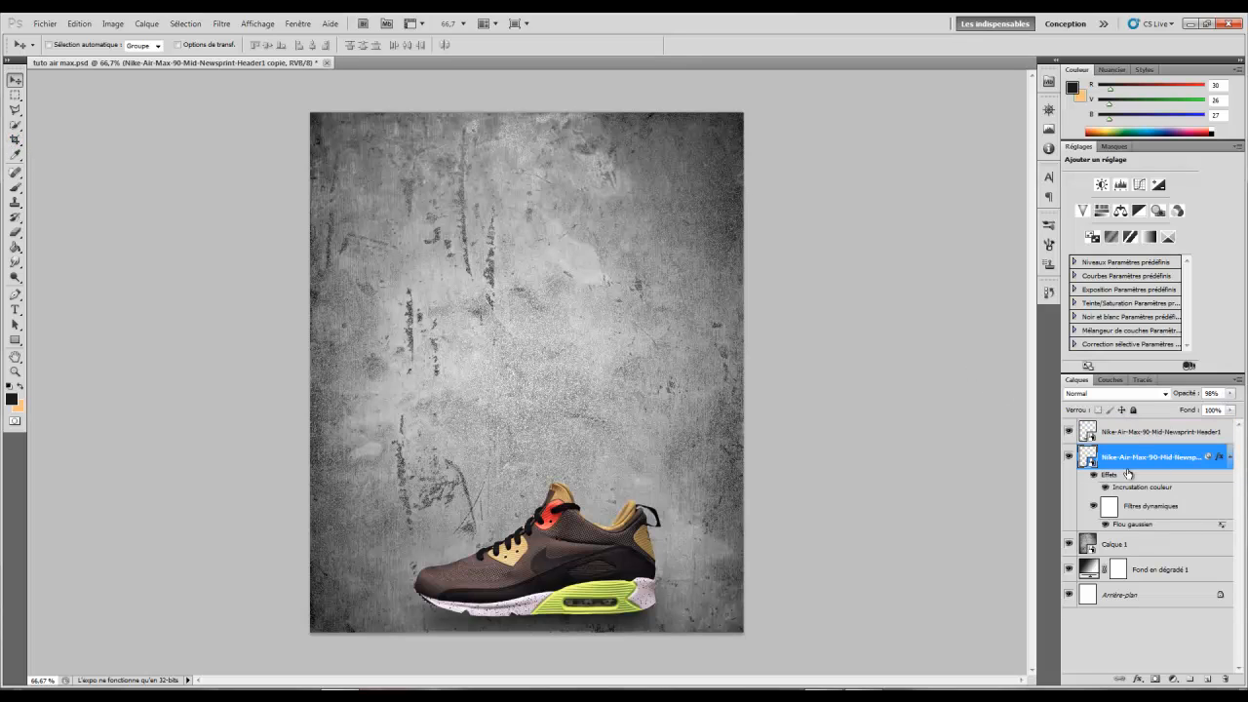
pyautogui.click(1137, 547)
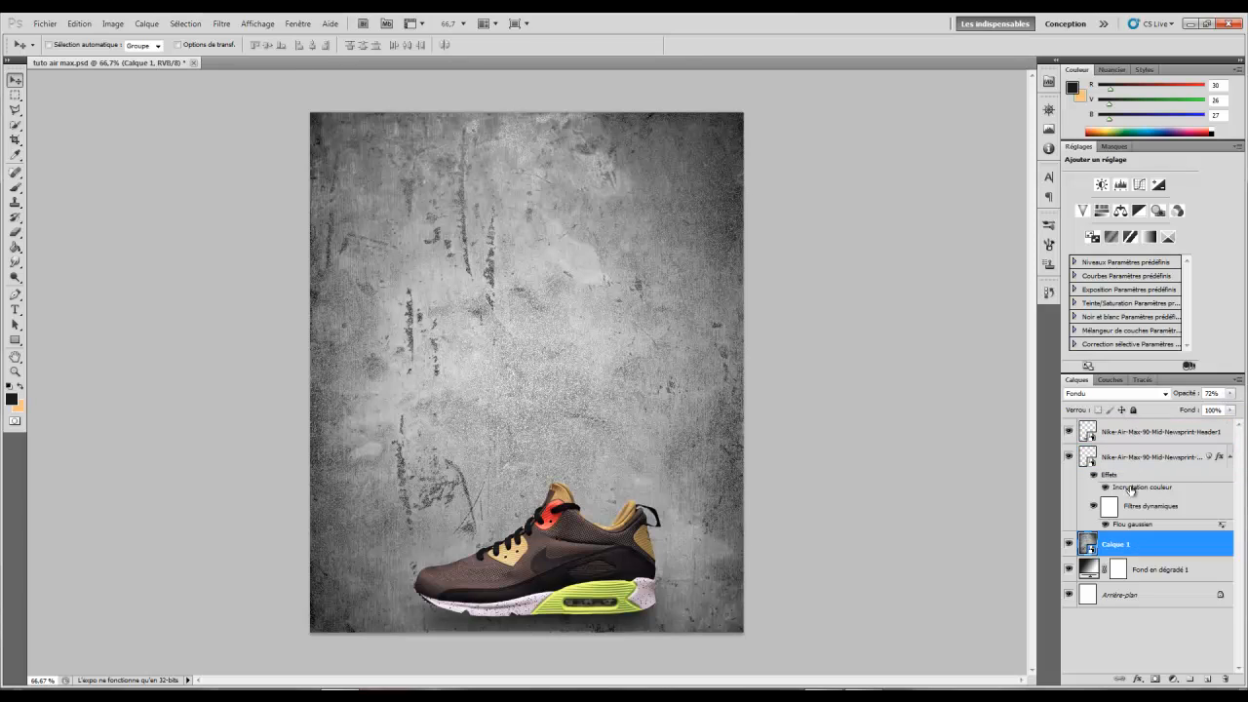
pyautogui.click(1126, 458)
pyautogui.click(1128, 437)
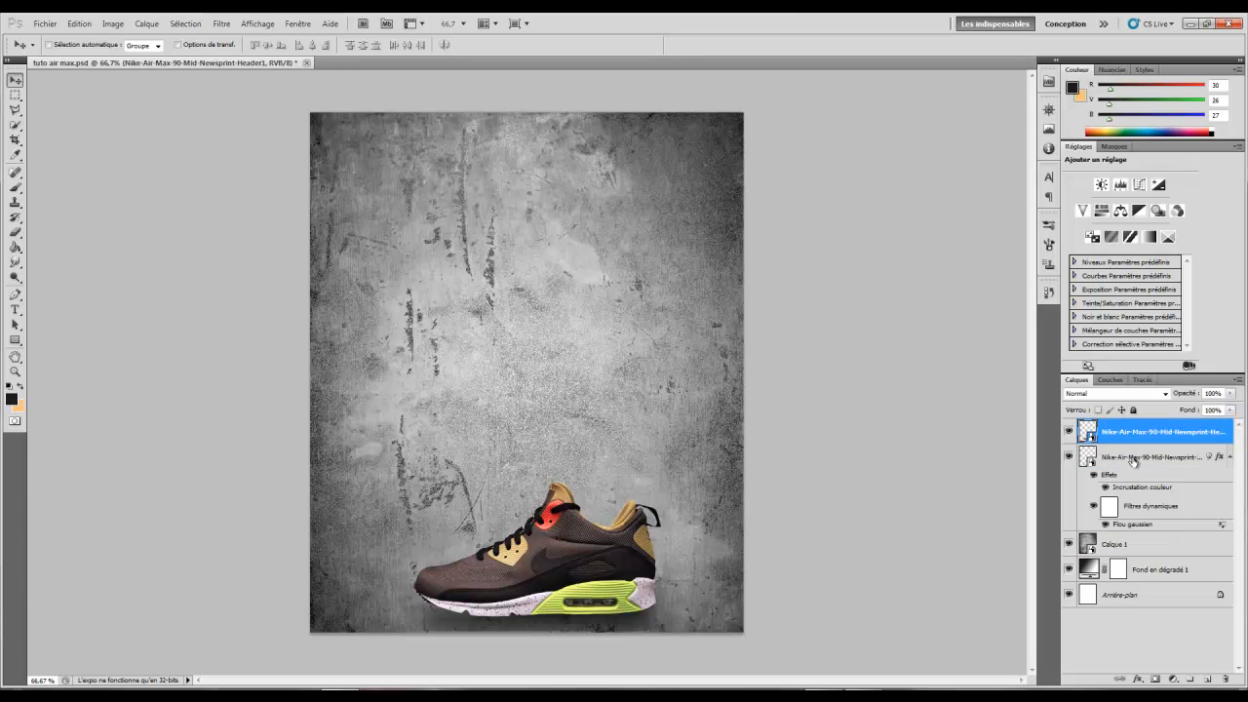
pyautogui.click(1134, 459)
# - Add a new layer directly above the texture layer Calque 1 and name it "Brush 1"
pyautogui.click(1146, 545)
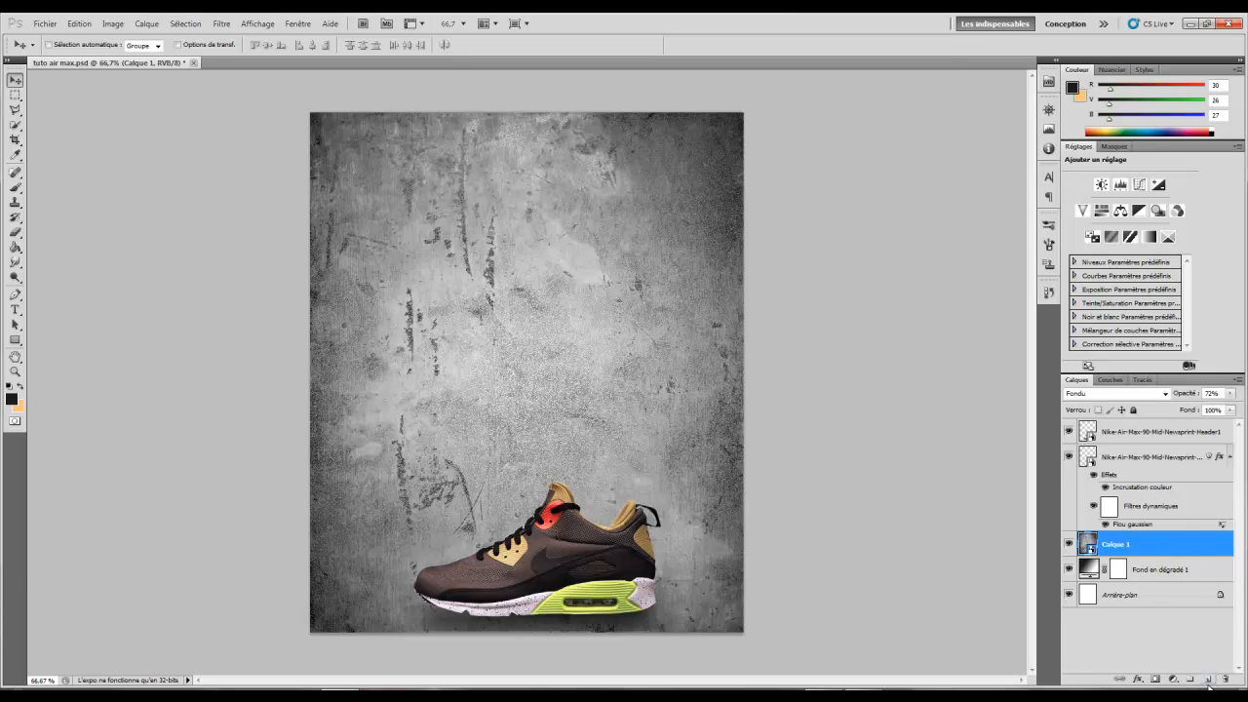
pyautogui.click(1207, 680)
pyautogui.doubleClick(1116, 544)
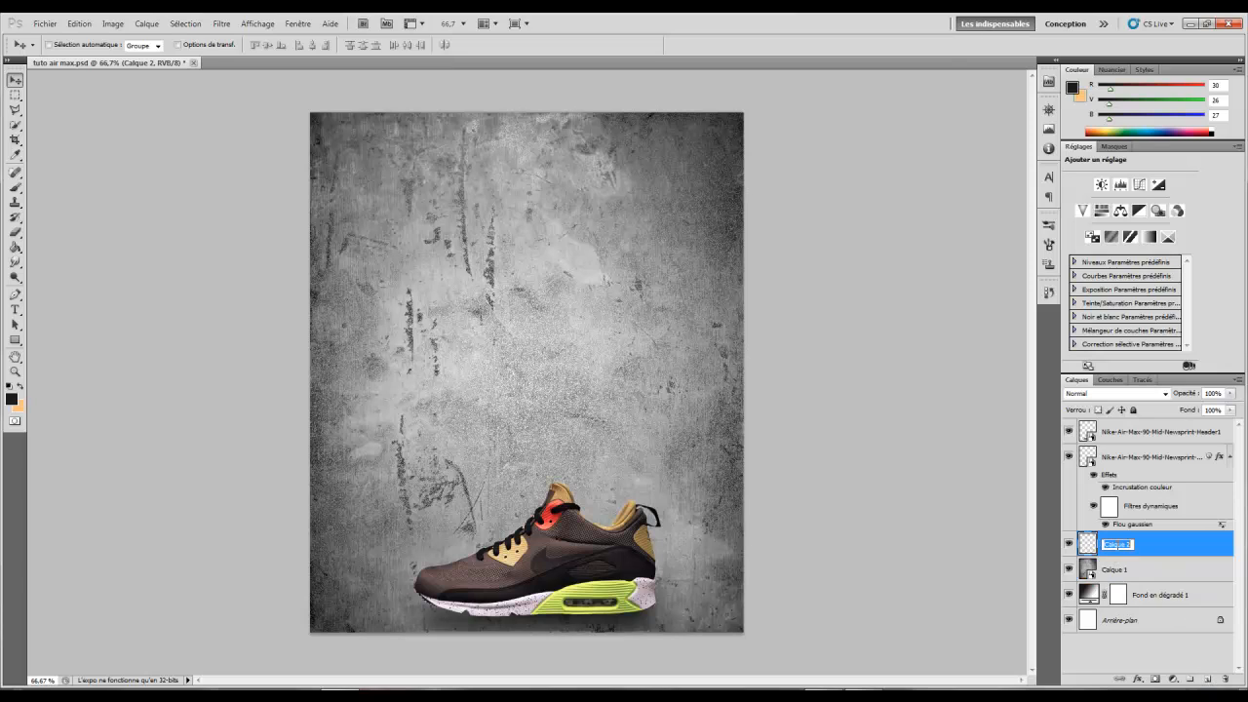
pyautogui.write('Brush 1')
pyautogui.press('Return')
# - Activate the Brush tool and choose the 432 px floral brush near the end of the preset list
pyautogui.click(15, 188)
pyautogui.rightClick(16, 190)
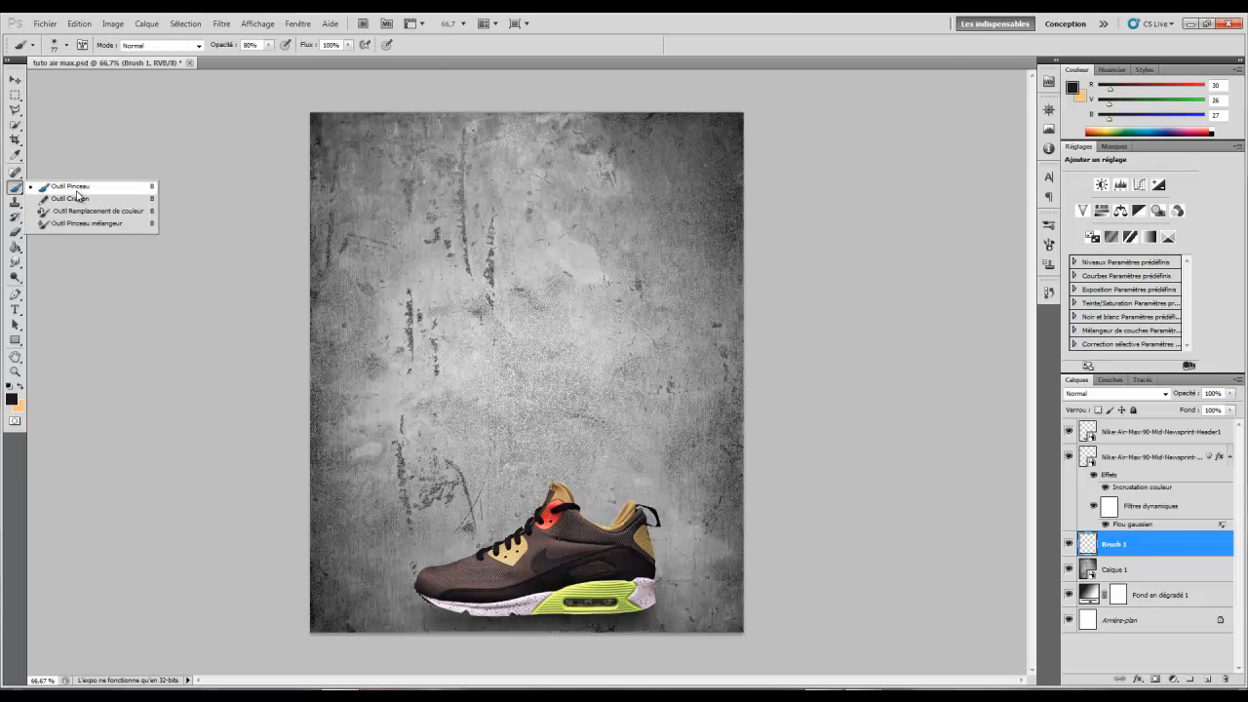
pyautogui.click(77, 190)
pyautogui.click(66, 45)
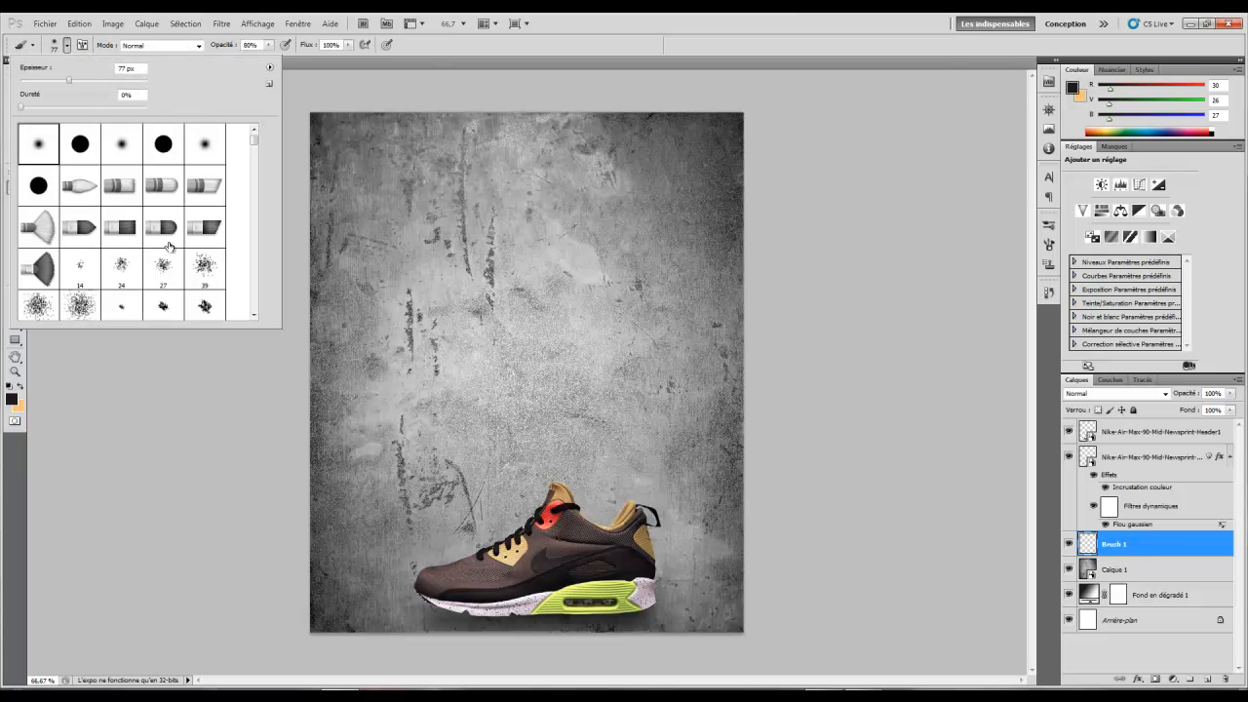
pyautogui.scroll(-2, 195, 243)
pyautogui.moveTo(255, 151); pyautogui.dragTo(260, 318)
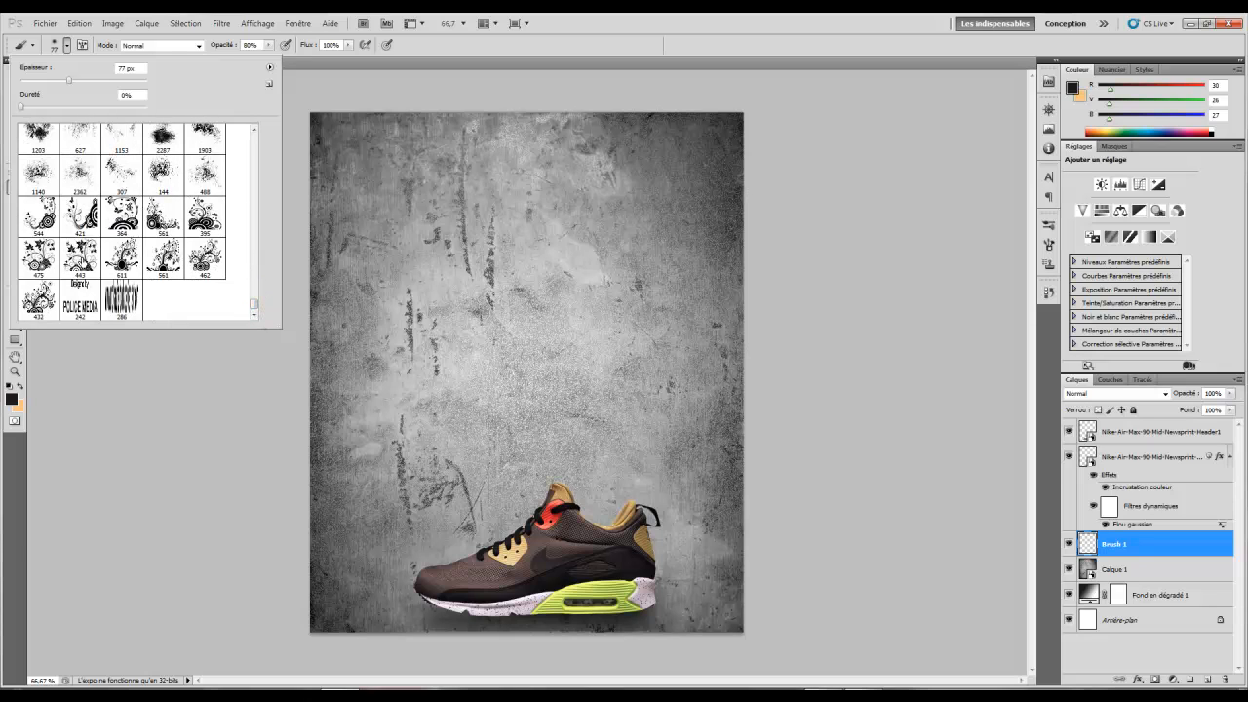
pyautogui.click(38, 298)
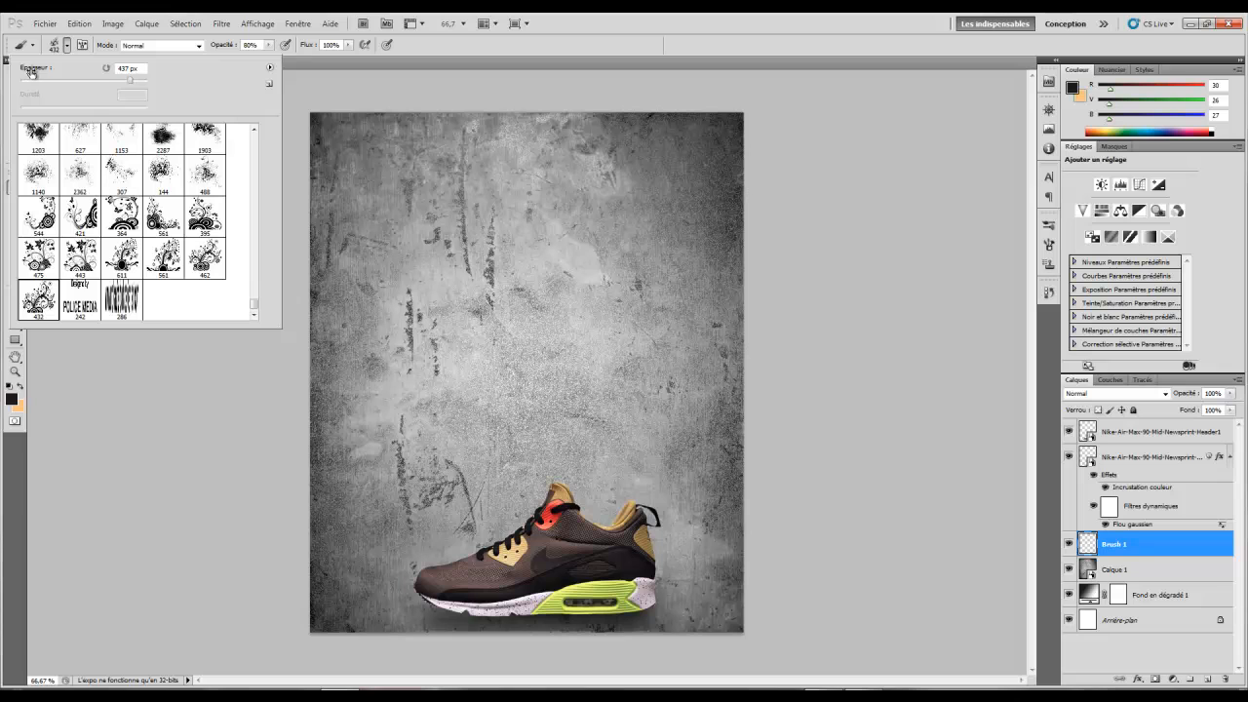
pyautogui.click(12, 400)
pyautogui.click(1156, 385)
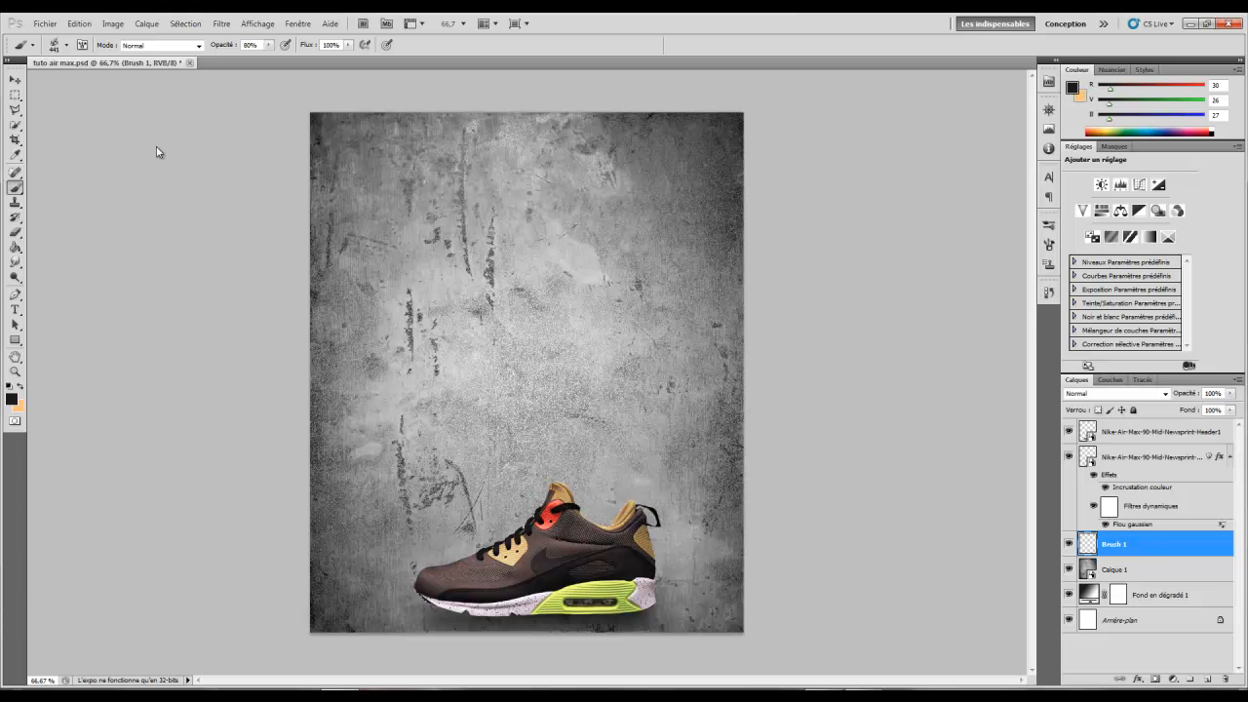
# - Stamp the 611 px floral brush once at 100% opacity above the shoe's opening on the Brush 1 layer
pyautogui.click(66, 45)
pyautogui.click(121, 258)
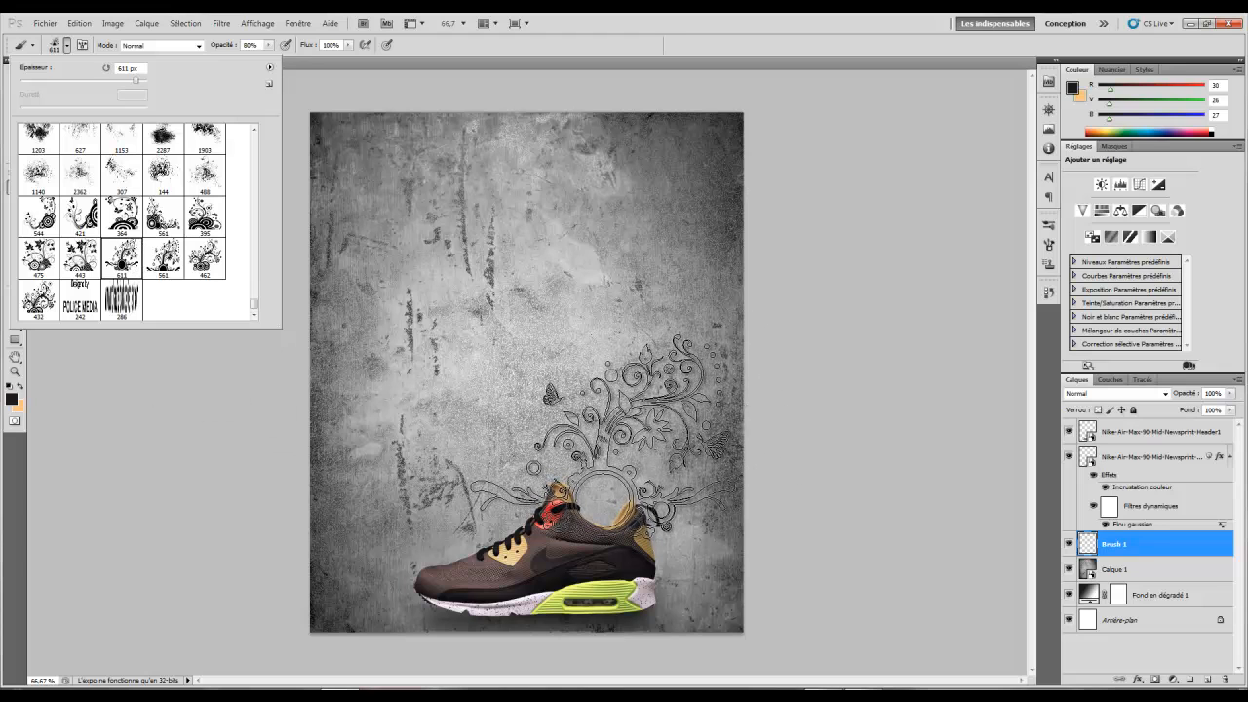
pyautogui.click(621, 33)
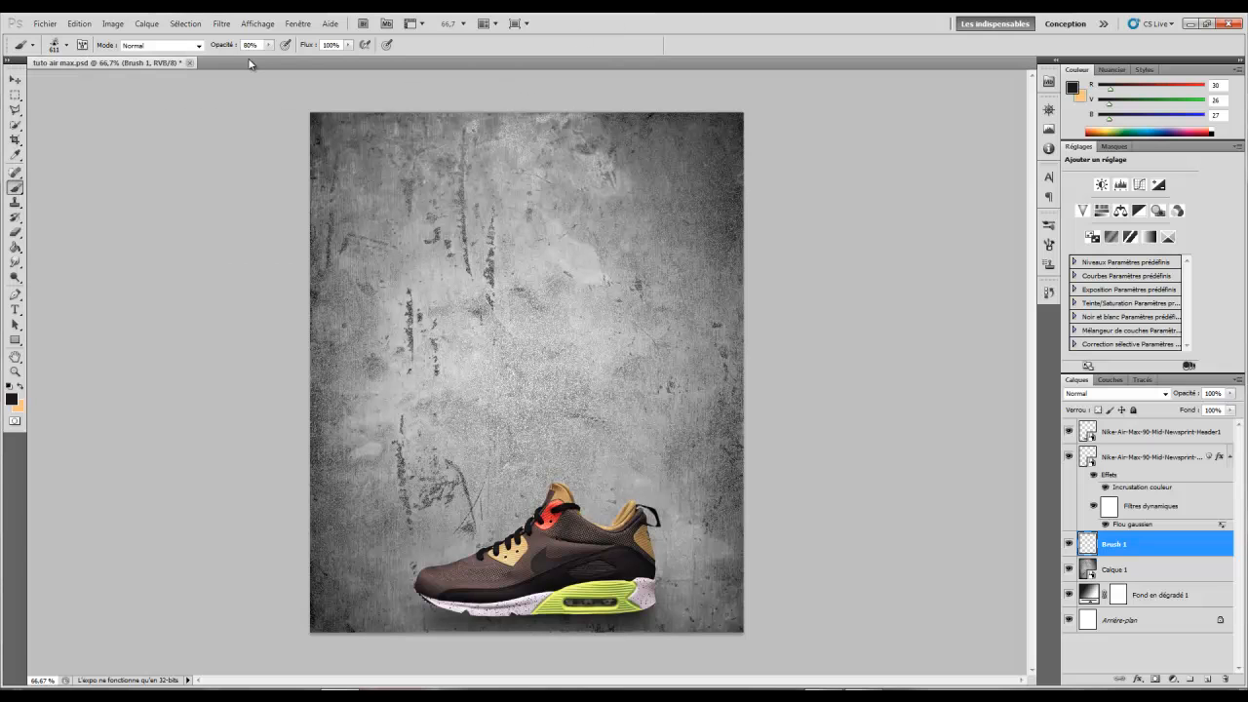
pyautogui.moveTo(223, 45); pyautogui.dragTo(322, 56)
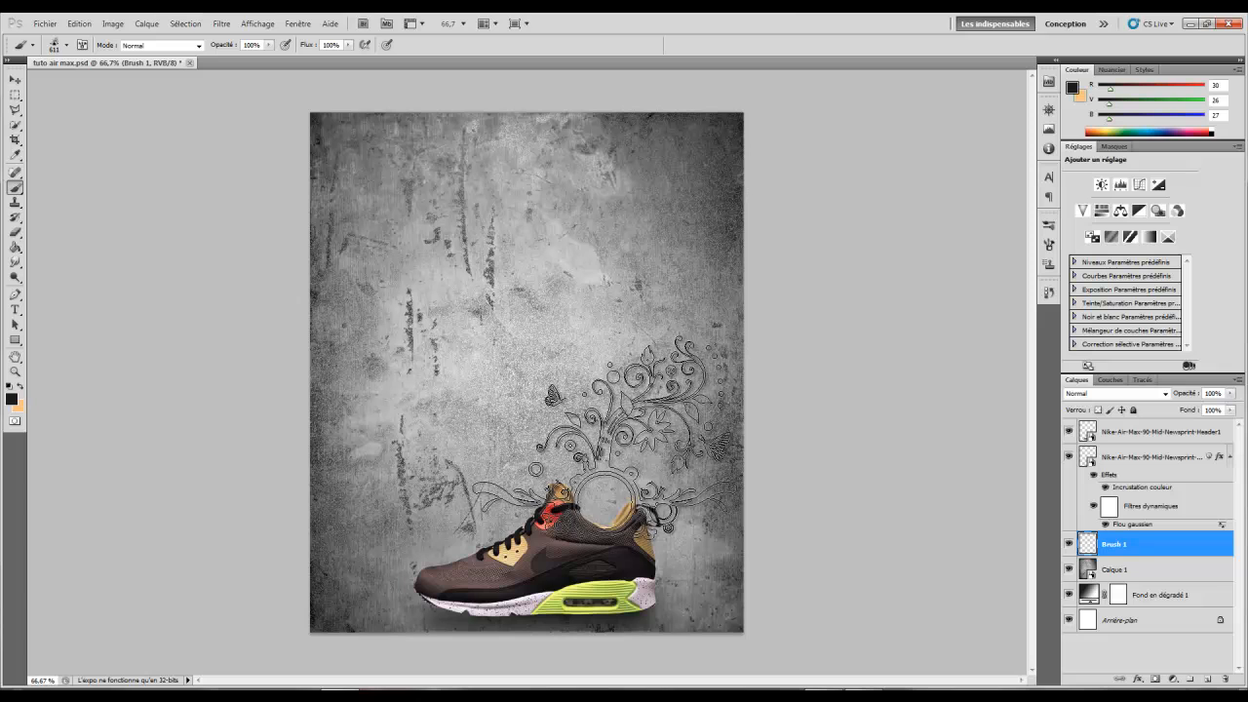
pyautogui.click(604, 437)
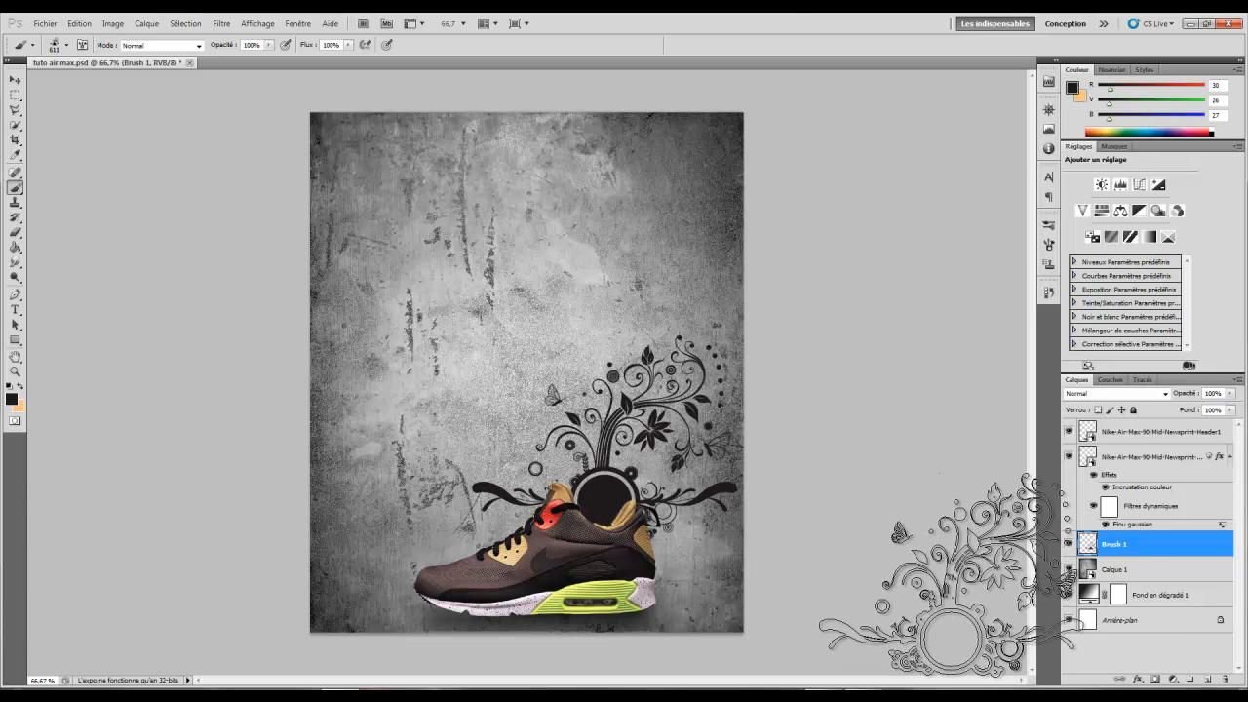
# - Scale down the stamped floral motif, tilt it slightly and position it so it grows out of the shoe's opening
pyautogui.hotkey('ctrl', 't')
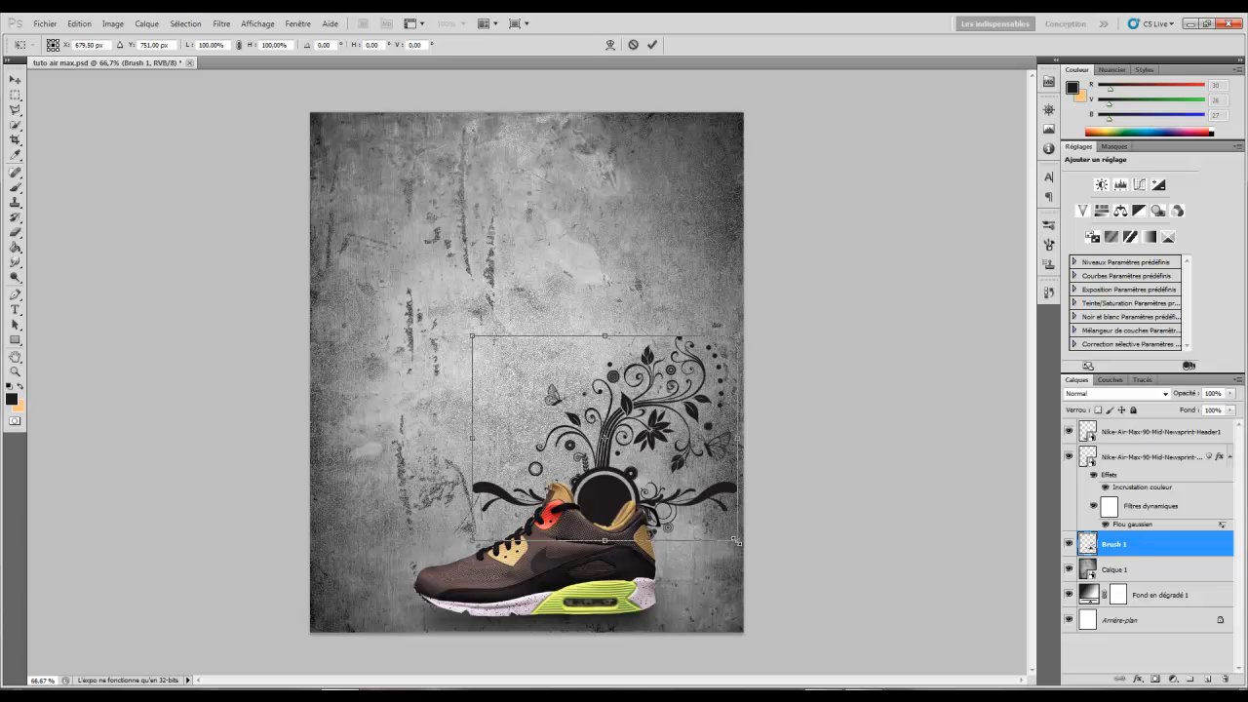
pyautogui.moveTo(736, 541); pyautogui.dragTo(722, 457)
pyautogui.moveTo(590, 414); pyautogui.dragTo(598, 452)
pyautogui.press('Return')
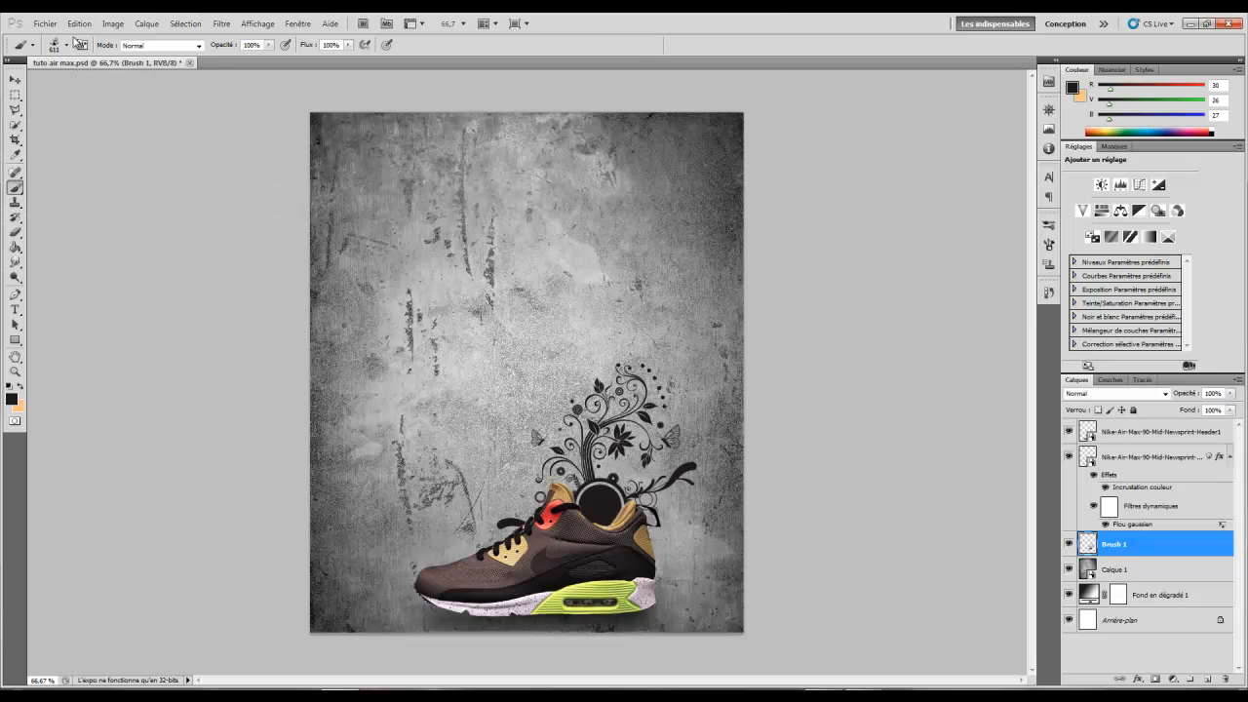
# - Stamp the 475 px maple-leaf floral brush on the Brush 1 layer, just above the first motif
pyautogui.click(65, 45)
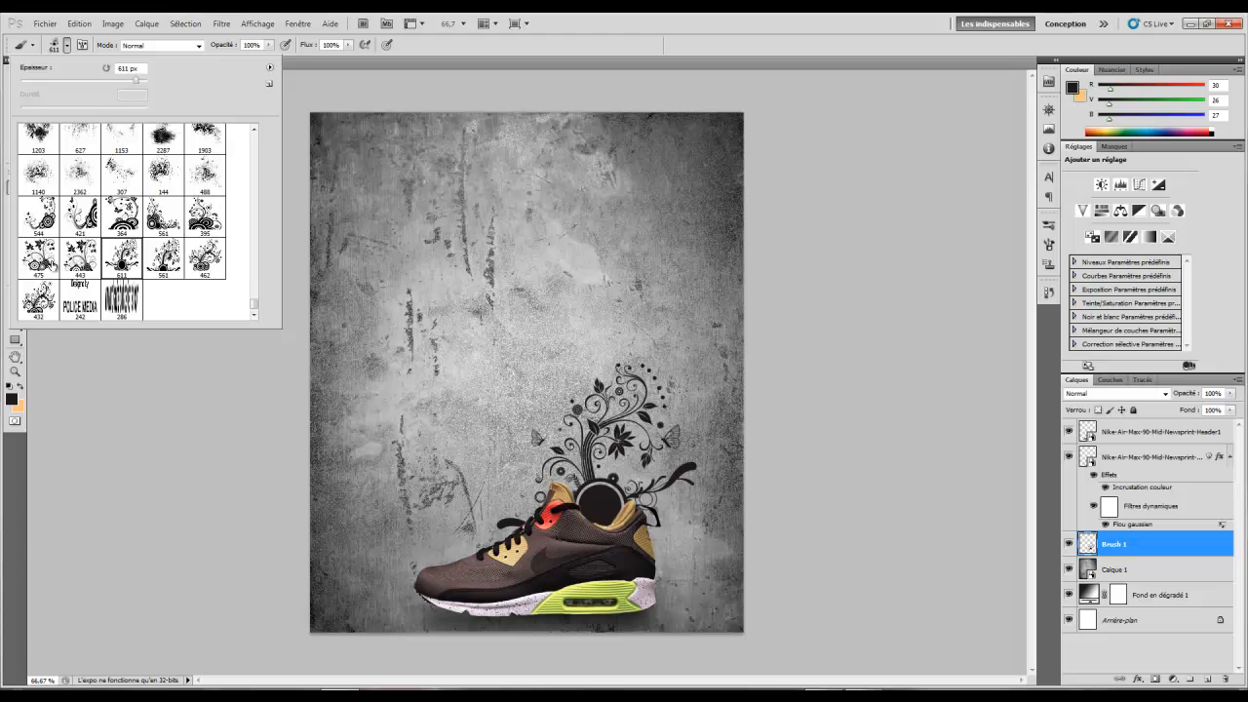
pyautogui.click(31, 257)
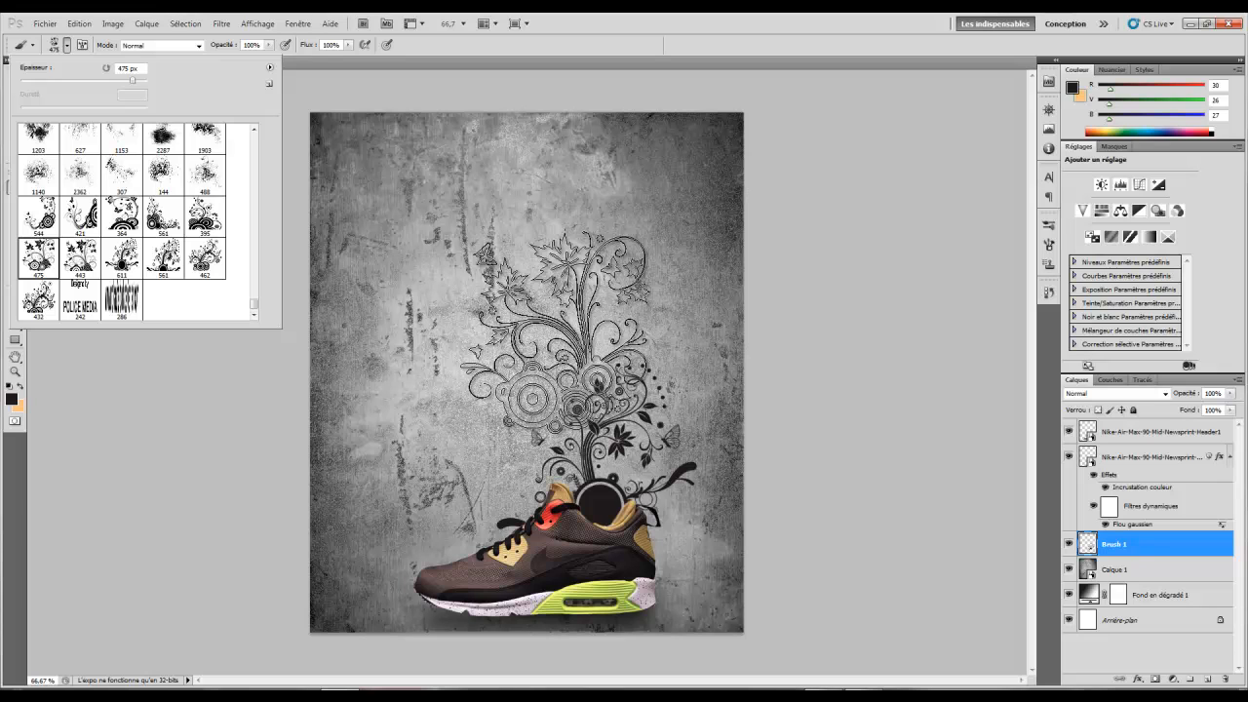
pyautogui.click(561, 332)
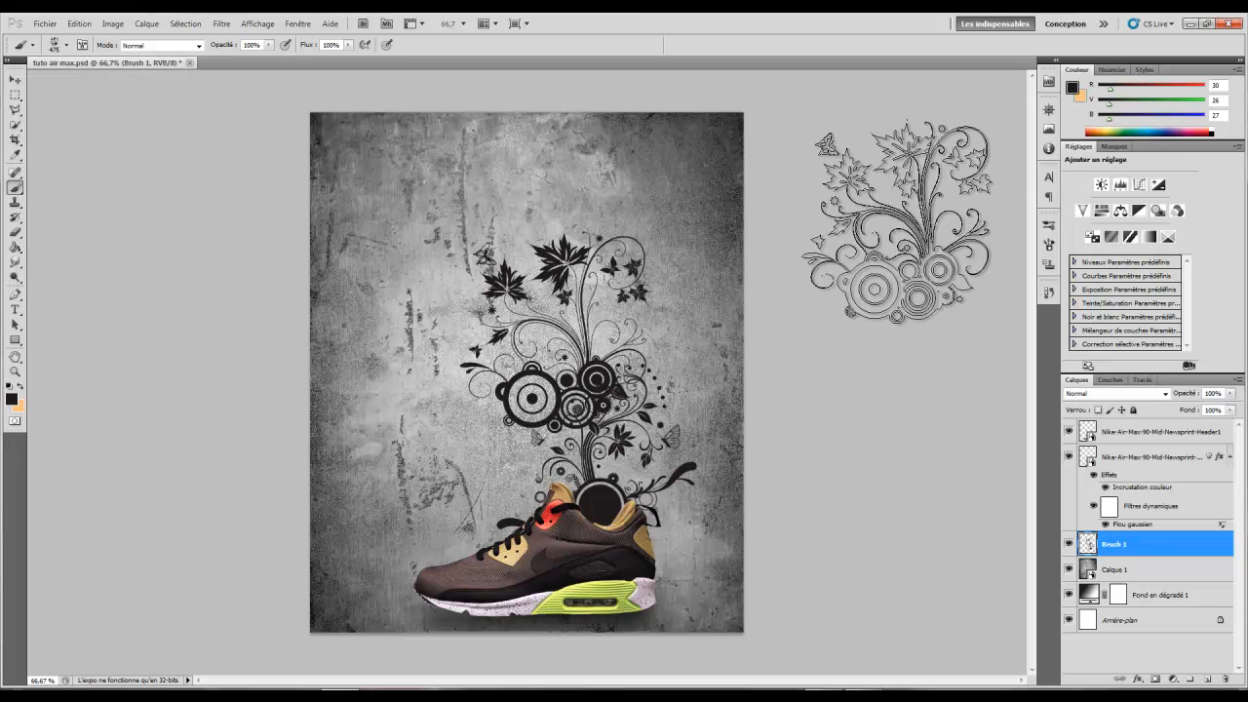
# - Add a new layer and stamp the 561 px circles-and-vines brush on it beside the maple leaves, near the poster's right edge
pyautogui.click(1208, 680)
pyautogui.rightClick(595, 329)
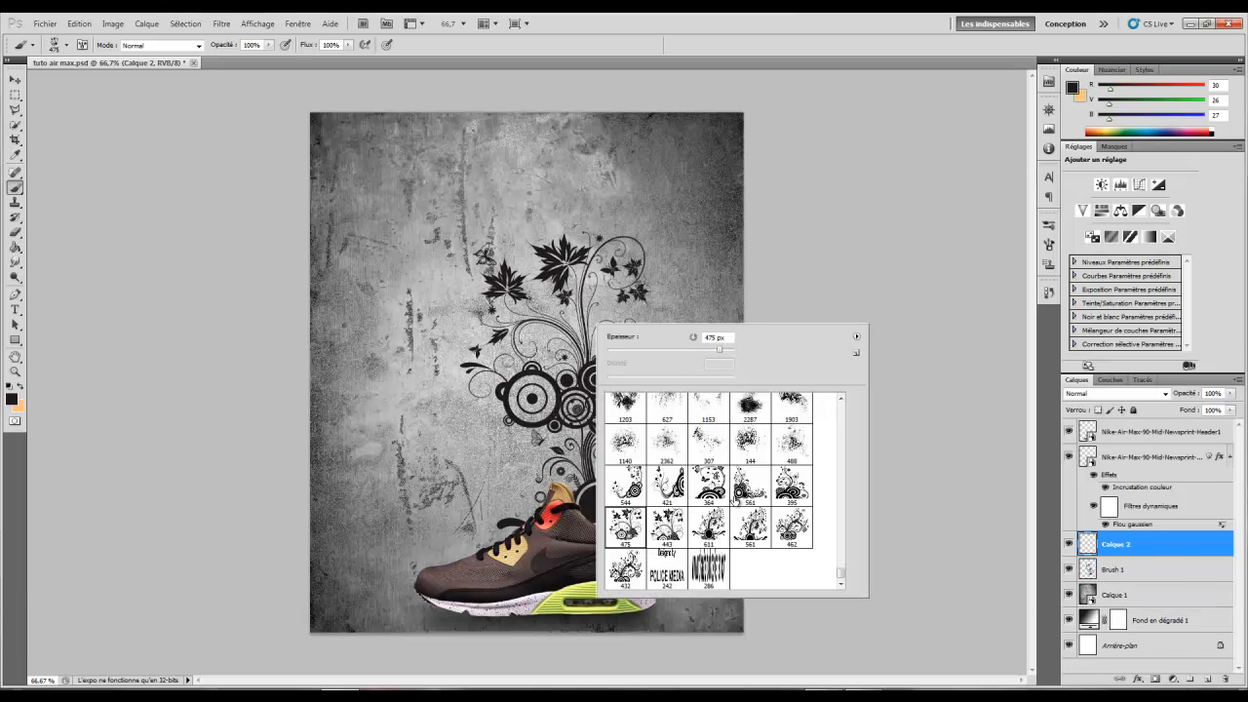
pyautogui.click(750, 484)
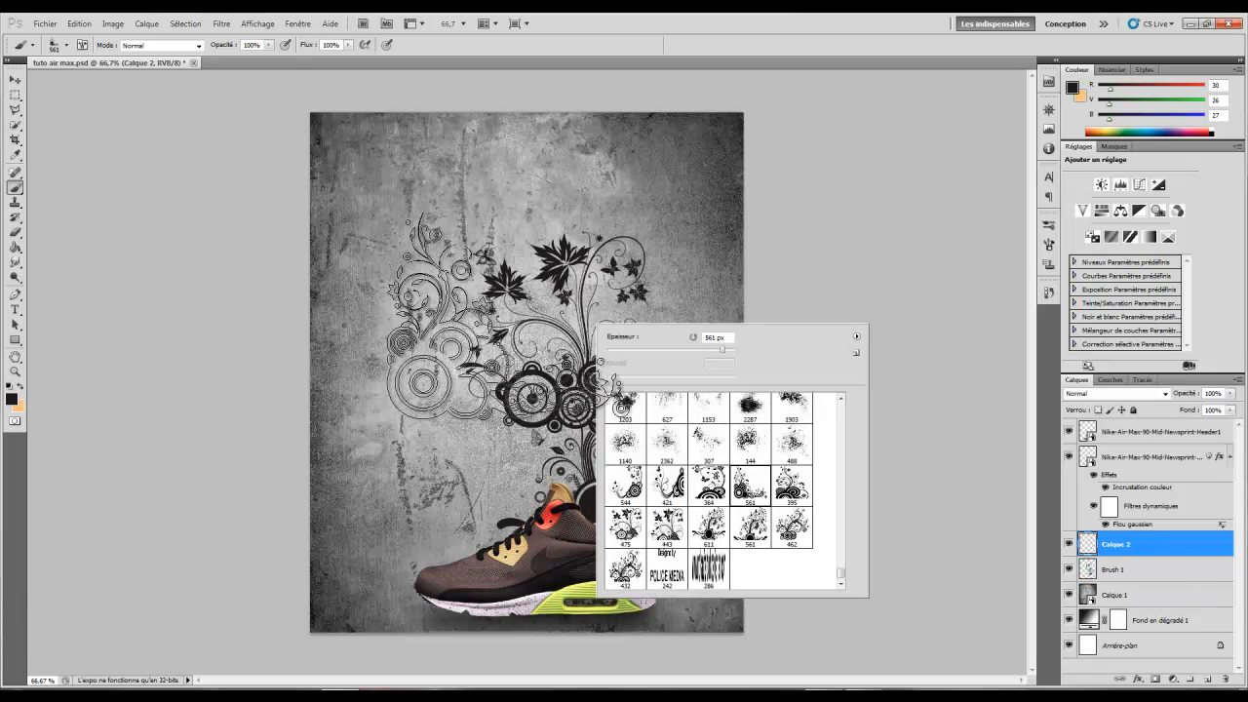
pyautogui.click(846, 26)
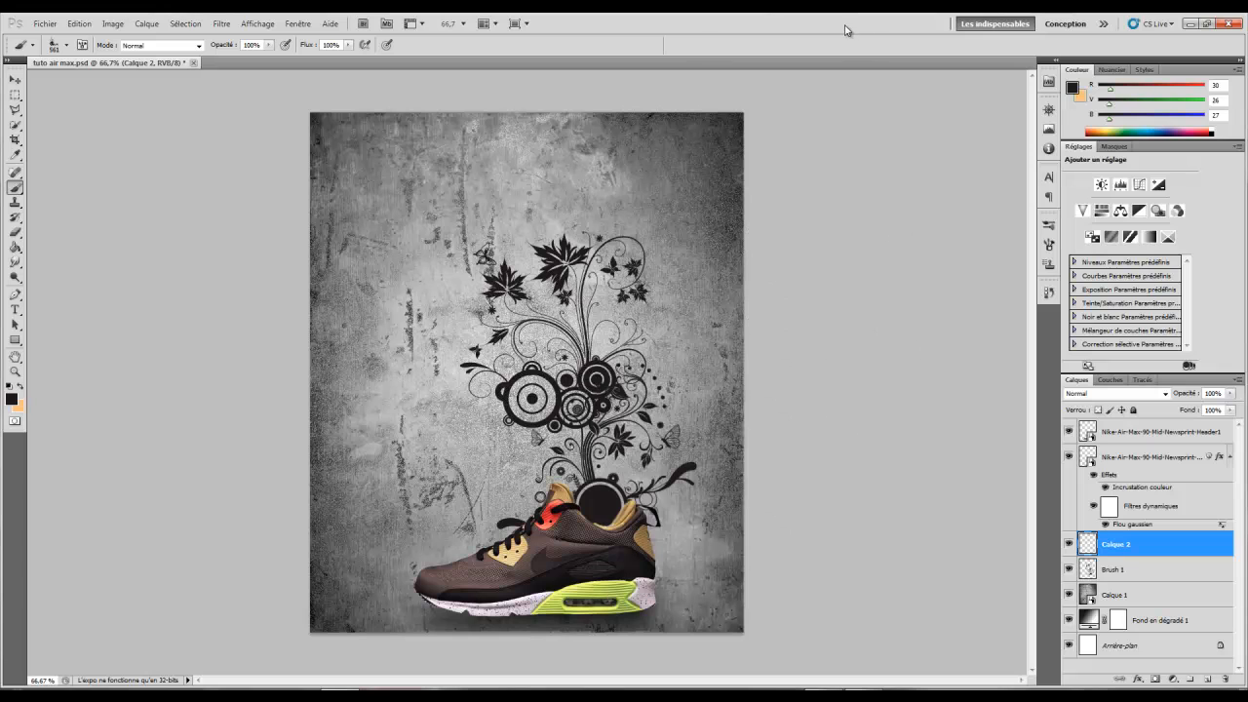
pyautogui.click(696, 252)
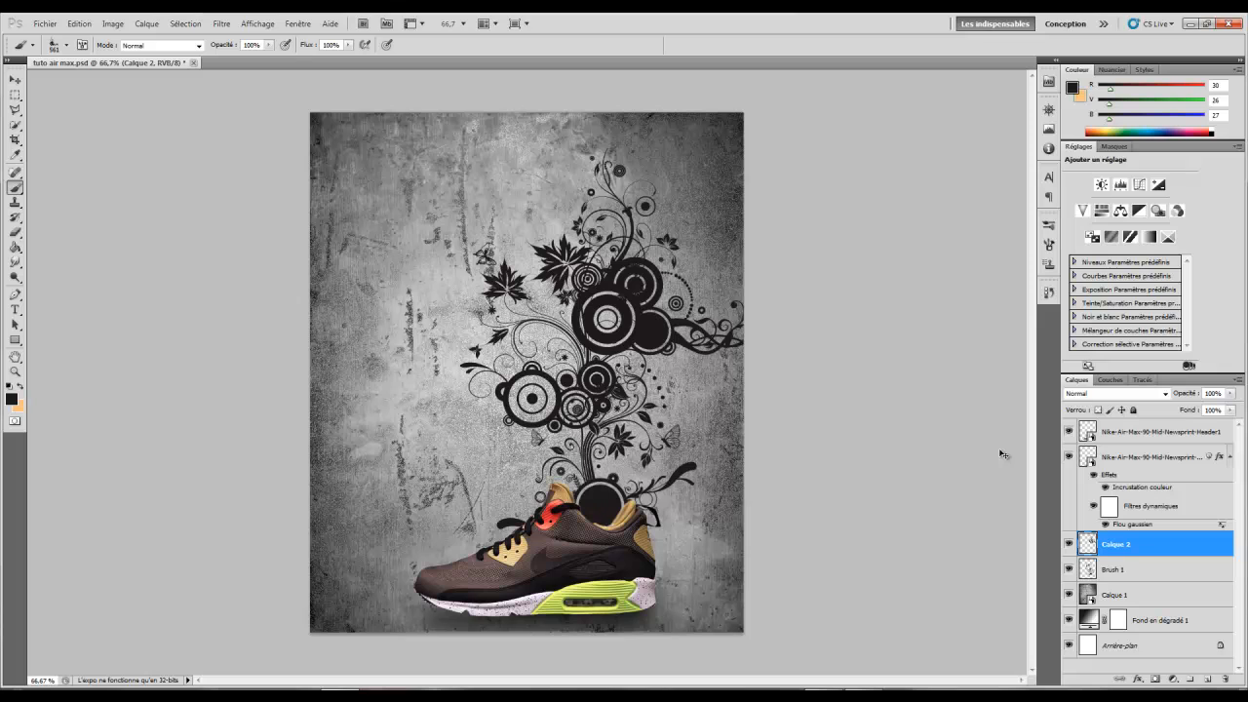
# - Scale the circles motif to 72.90%, rotate it to about -141° and place it to the right of the maple leaves
pyautogui.hotkey('ctrl', 't')
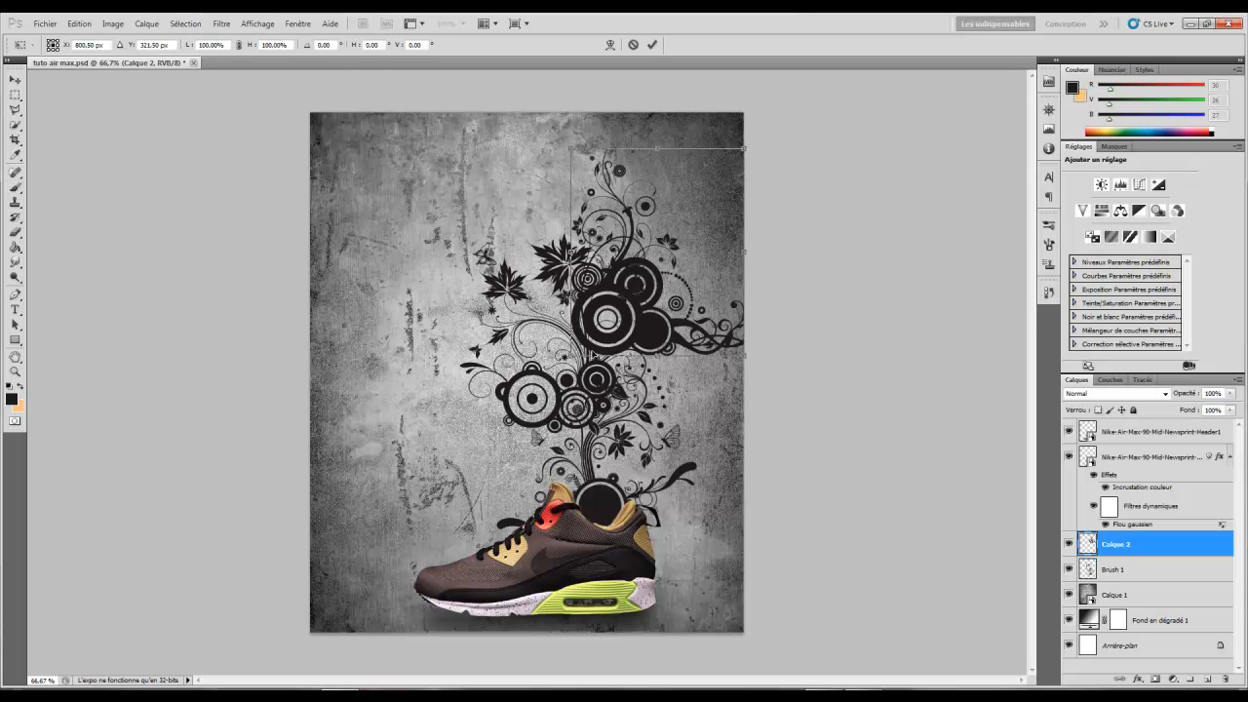
pyautogui.moveTo(572, 355); pyautogui.dragTo(618, 298)
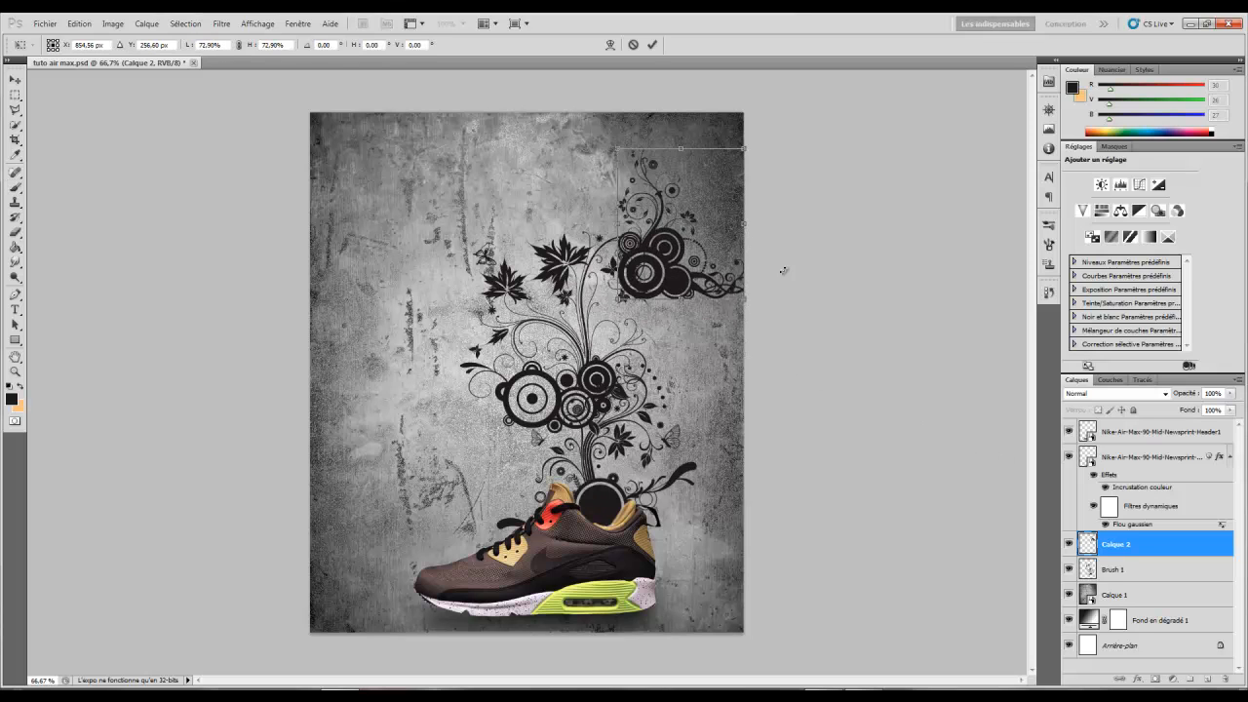
pyautogui.moveTo(859, 330); pyautogui.dragTo(790, 294)
pyautogui.moveTo(651, 156); pyautogui.dragTo(611, 228)
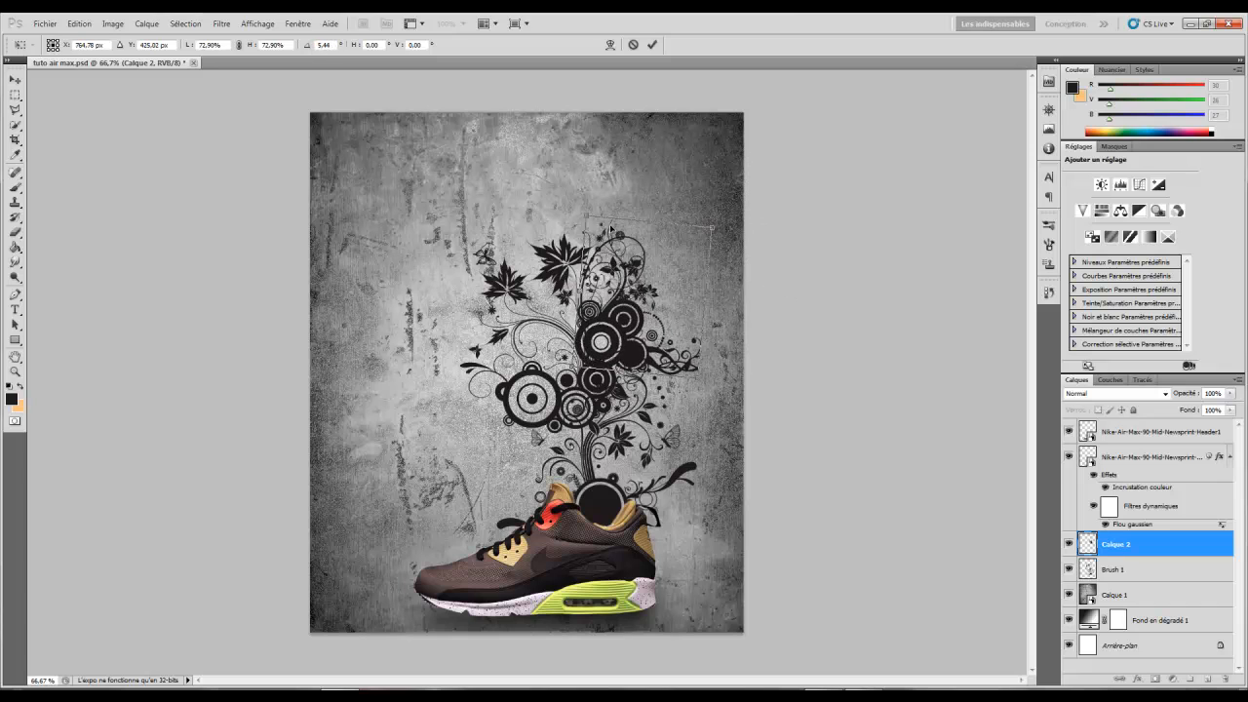
pyautogui.moveTo(720, 200); pyautogui.dragTo(556, 256)
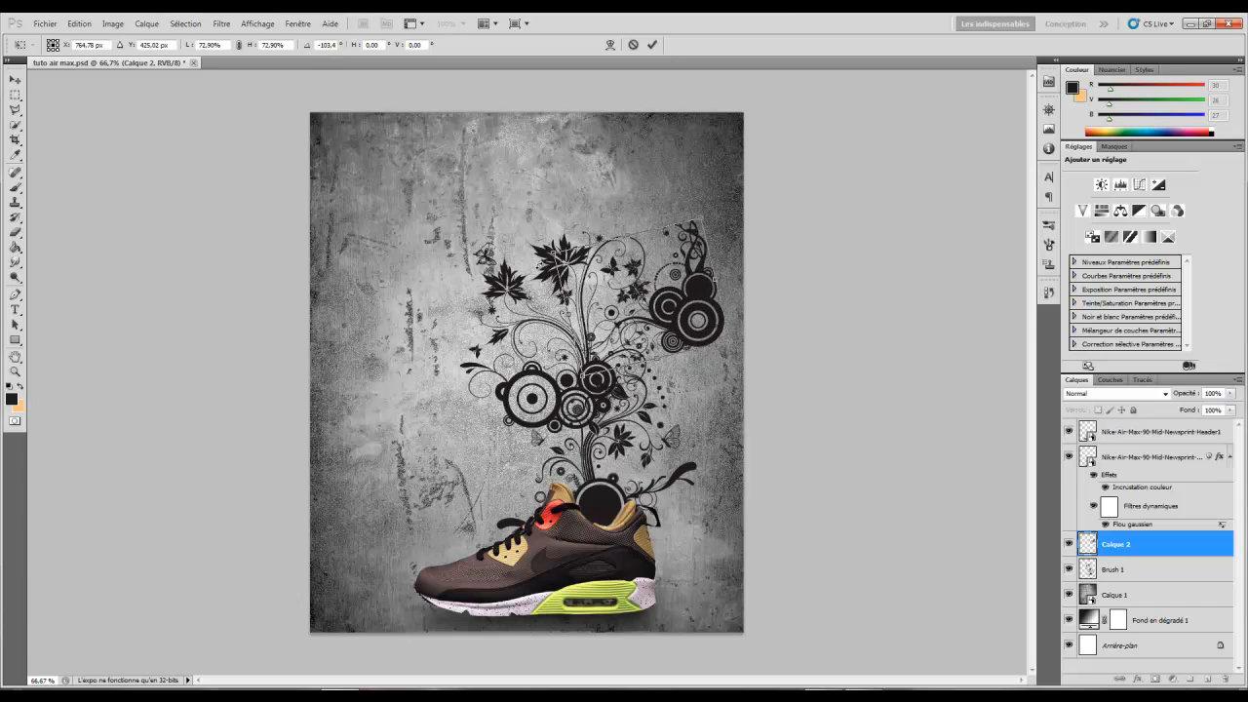
pyautogui.moveTo(725, 400); pyautogui.dragTo(674, 396)
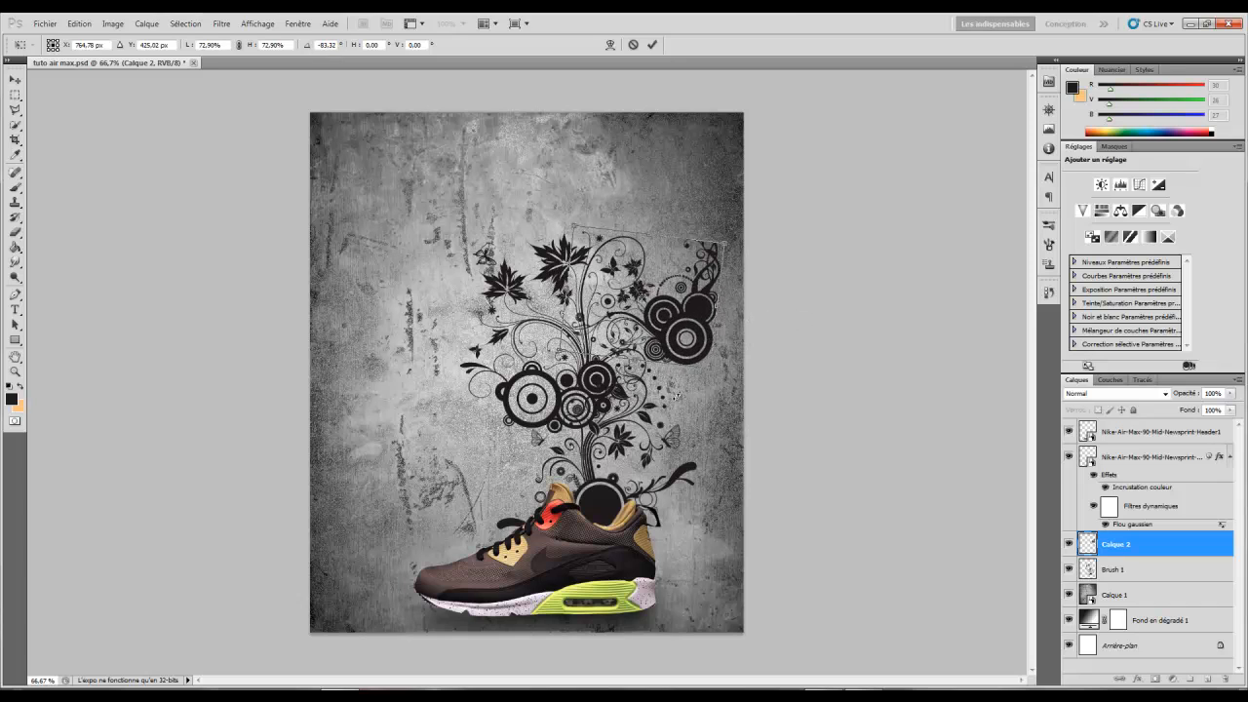
pyautogui.moveTo(631, 346); pyautogui.dragTo(694, 252)
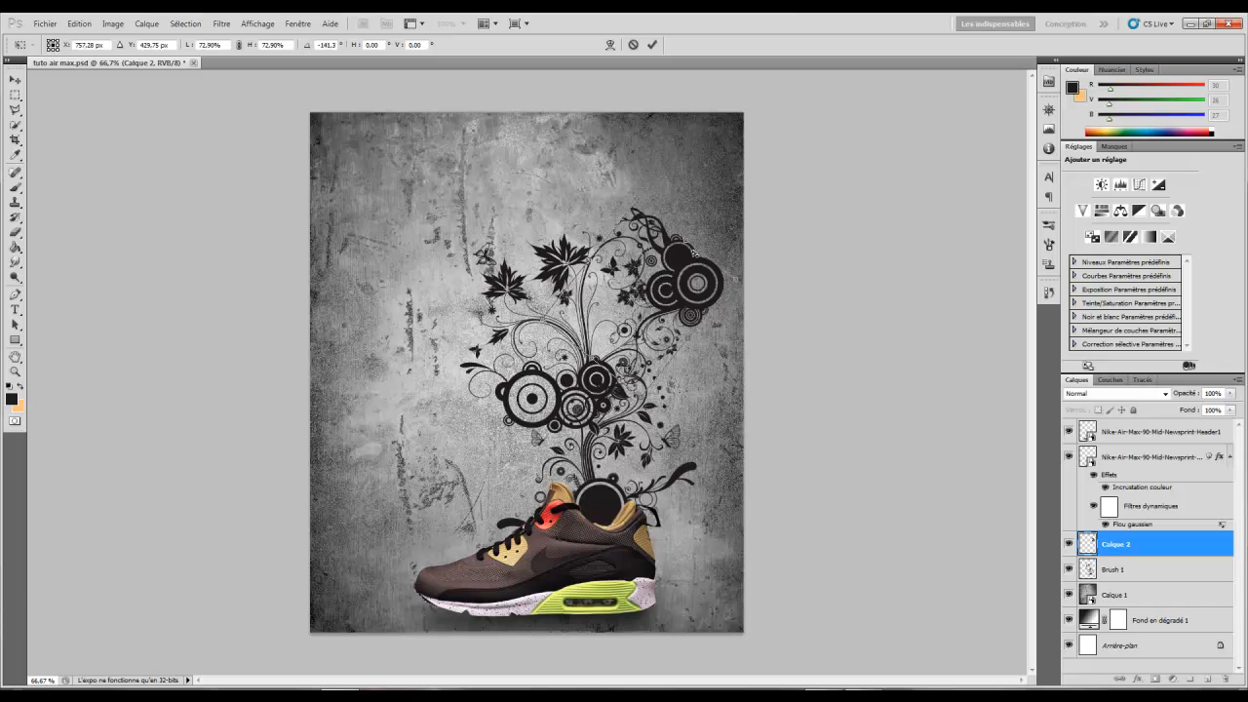
pyautogui.press('Return')
pyautogui.press('b')
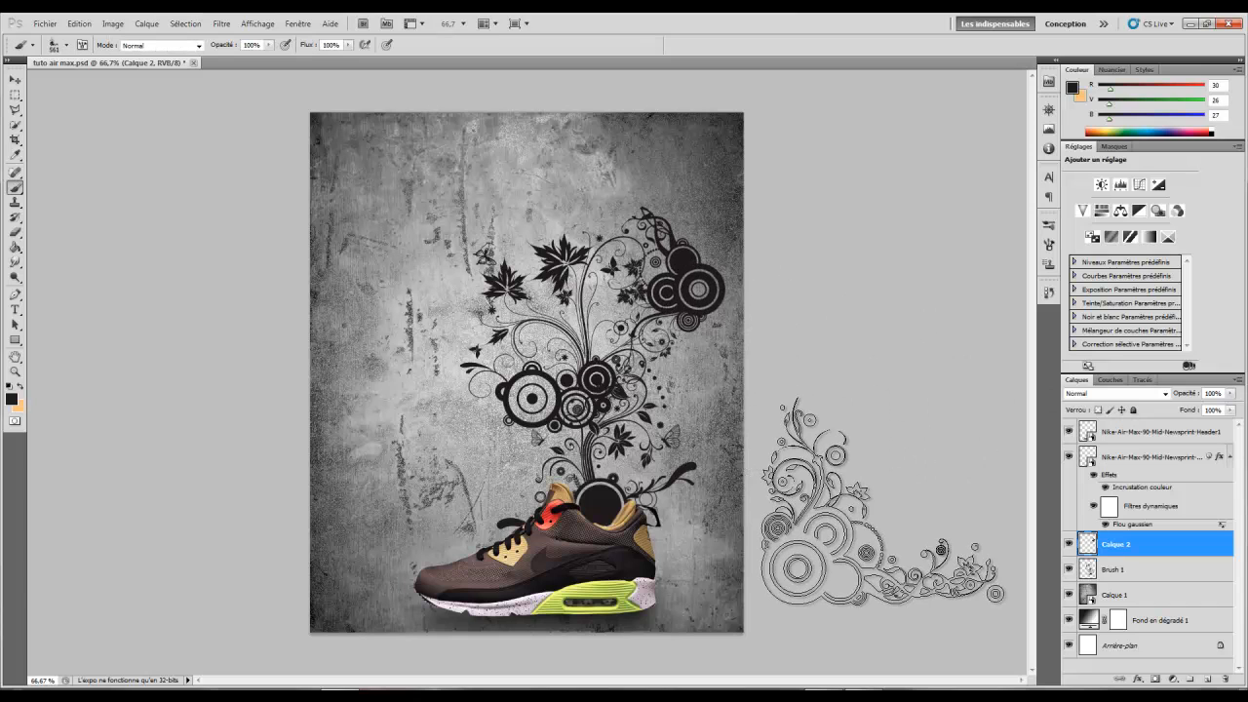
# - Add another new layer and stamp the 432 px floral brush on it over the upper part of the poster
pyautogui.click(1206, 679)
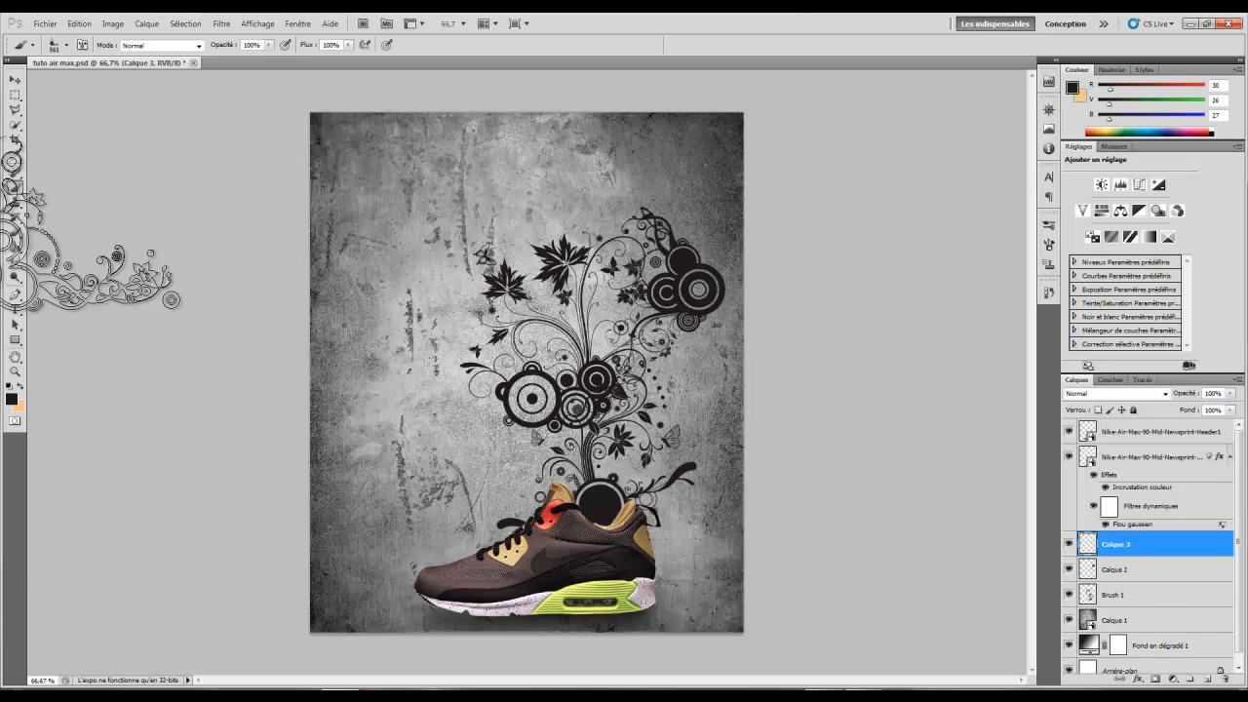
pyautogui.rightClick(553, 251)
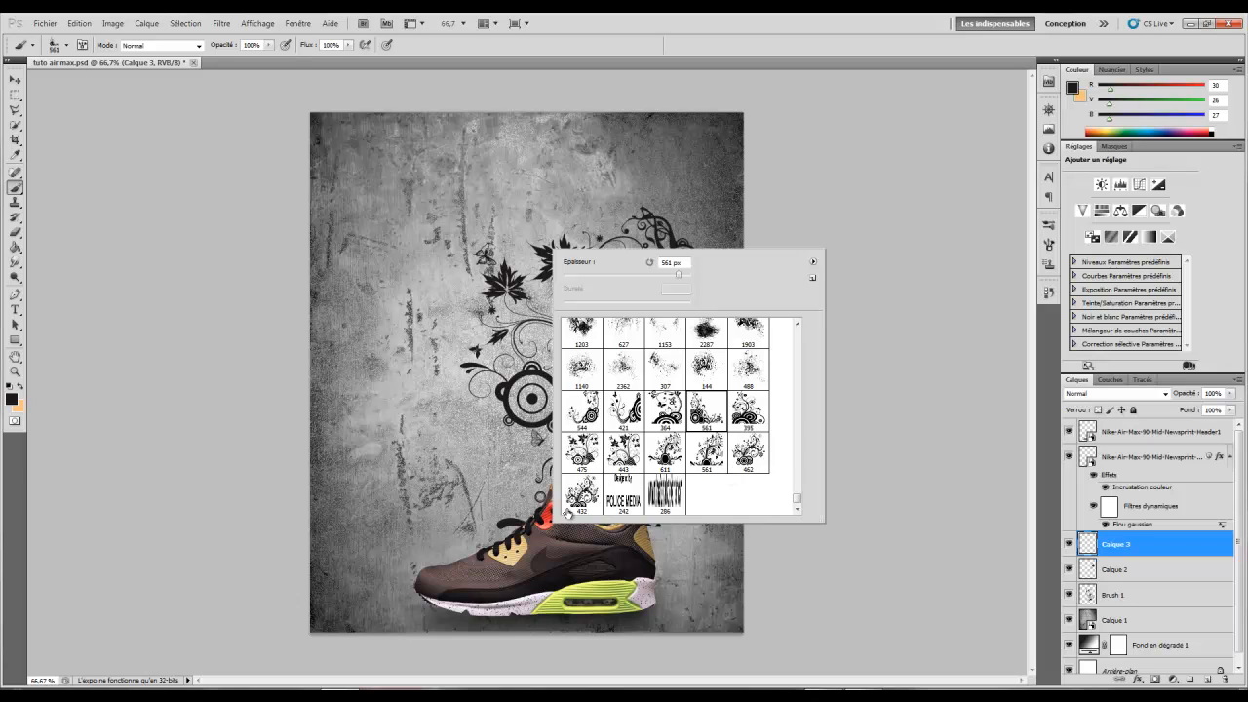
pyautogui.click(582, 499)
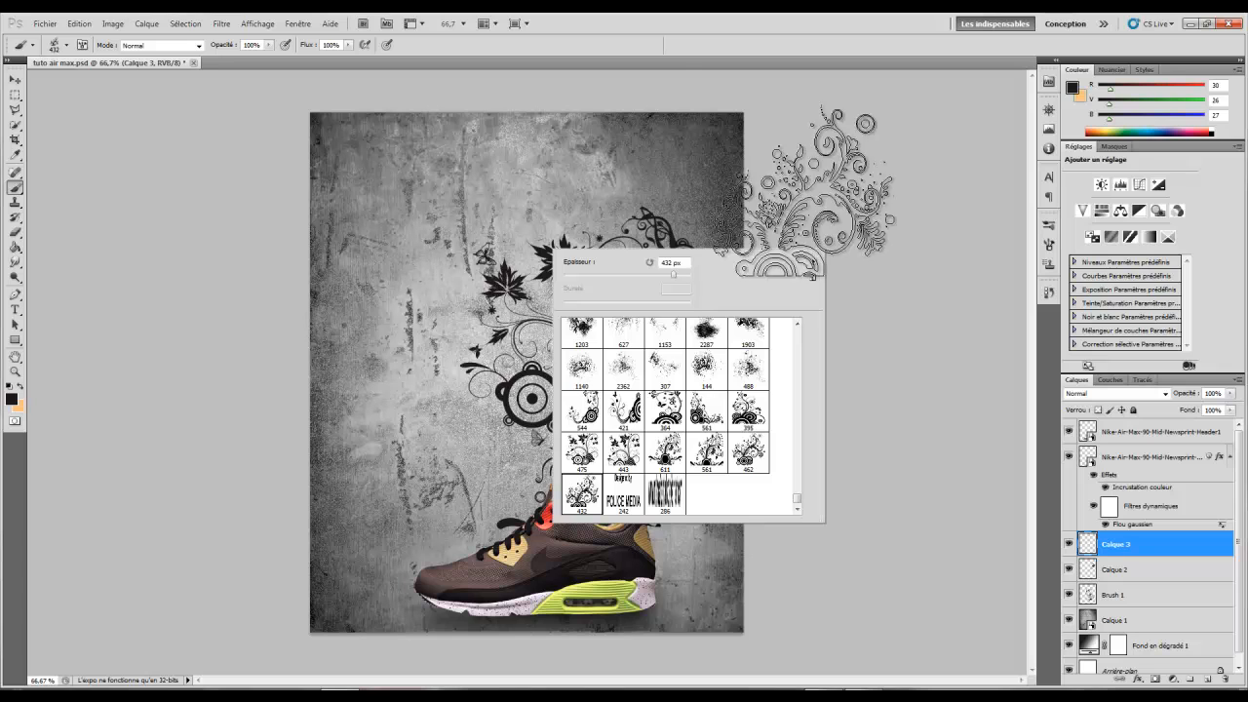
pyautogui.click(683, 29)
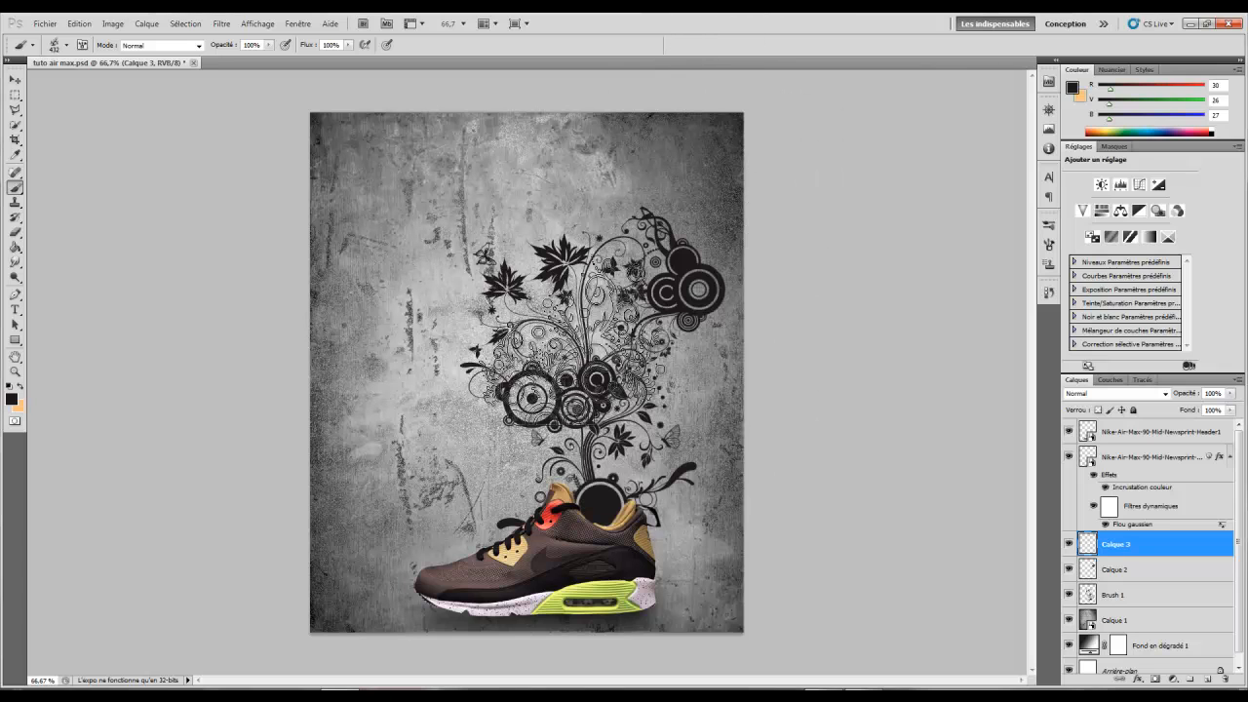
pyautogui.click(502, 195)
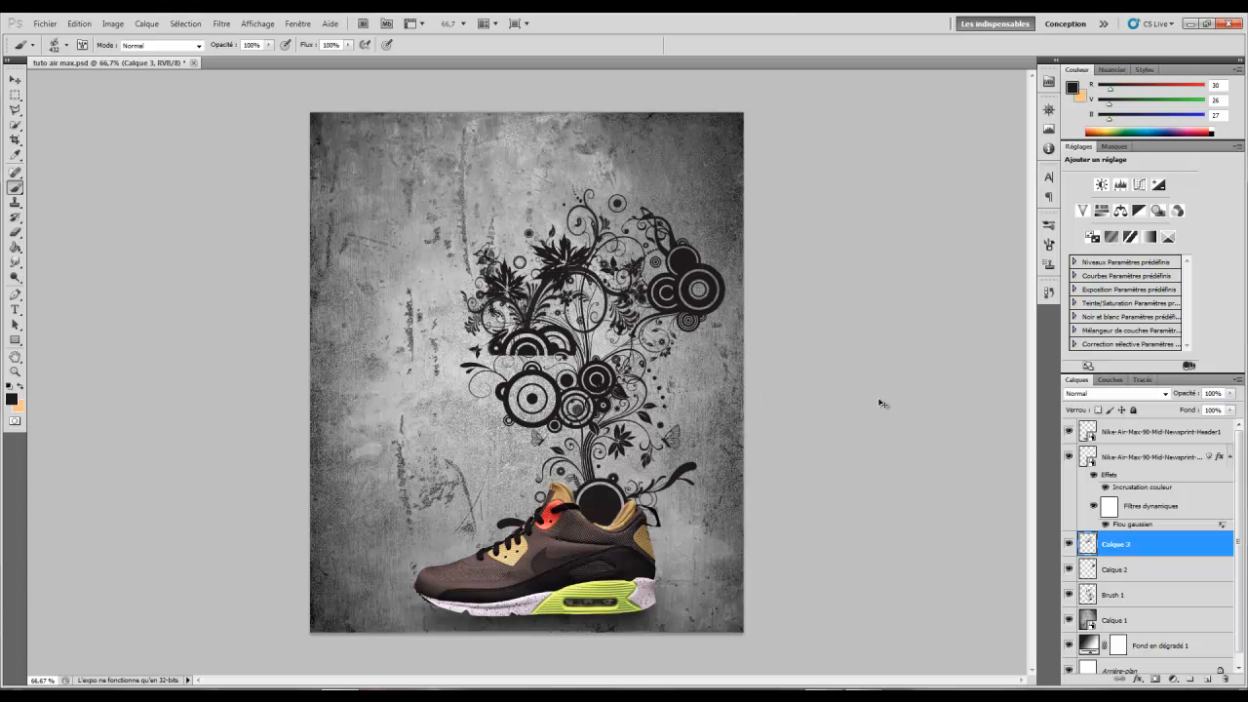
# - Rotate the new floral motif to -25.83°, scale it to 62.90% and place it above the maple leaves
pyautogui.hotkey('ctrl', 't')
pyautogui.moveTo(655, 378); pyautogui.dragTo(627, 142)
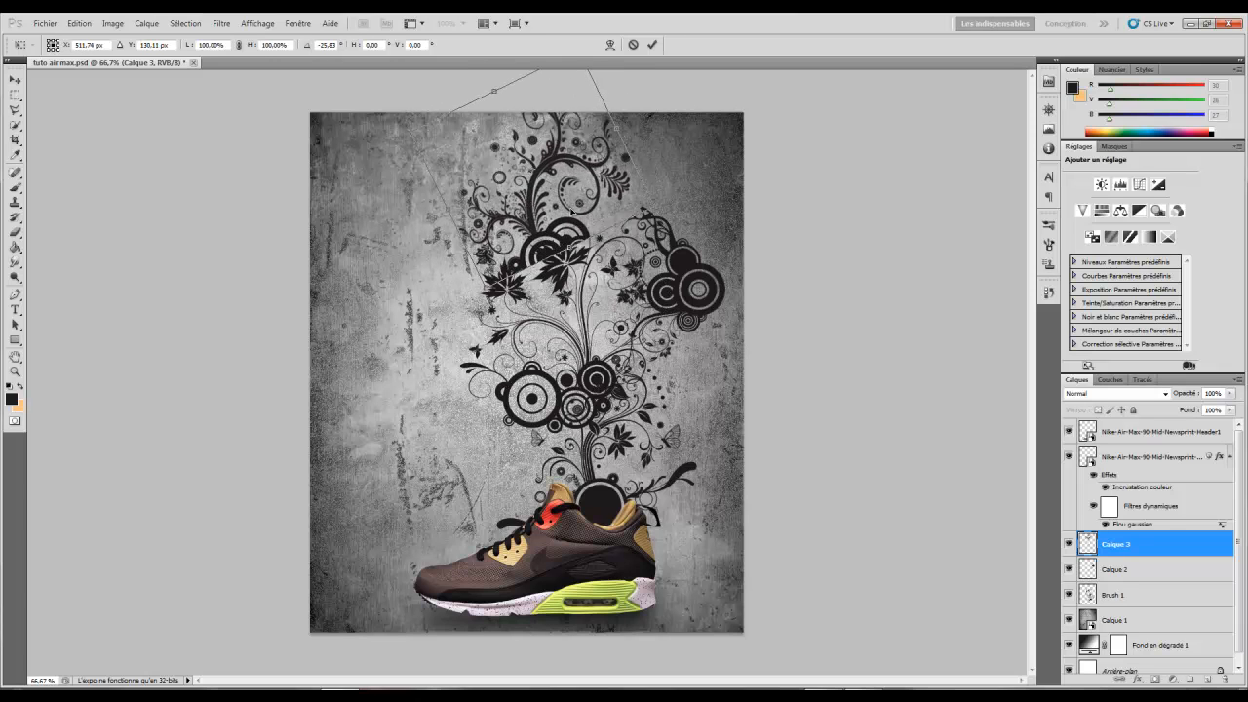
pyautogui.moveTo(651, 206)
pyautogui.mouseDown()
pyautogui.moveTo(576, 208)
pyautogui.moveTo(626, 211)
pyautogui.mouseUp()
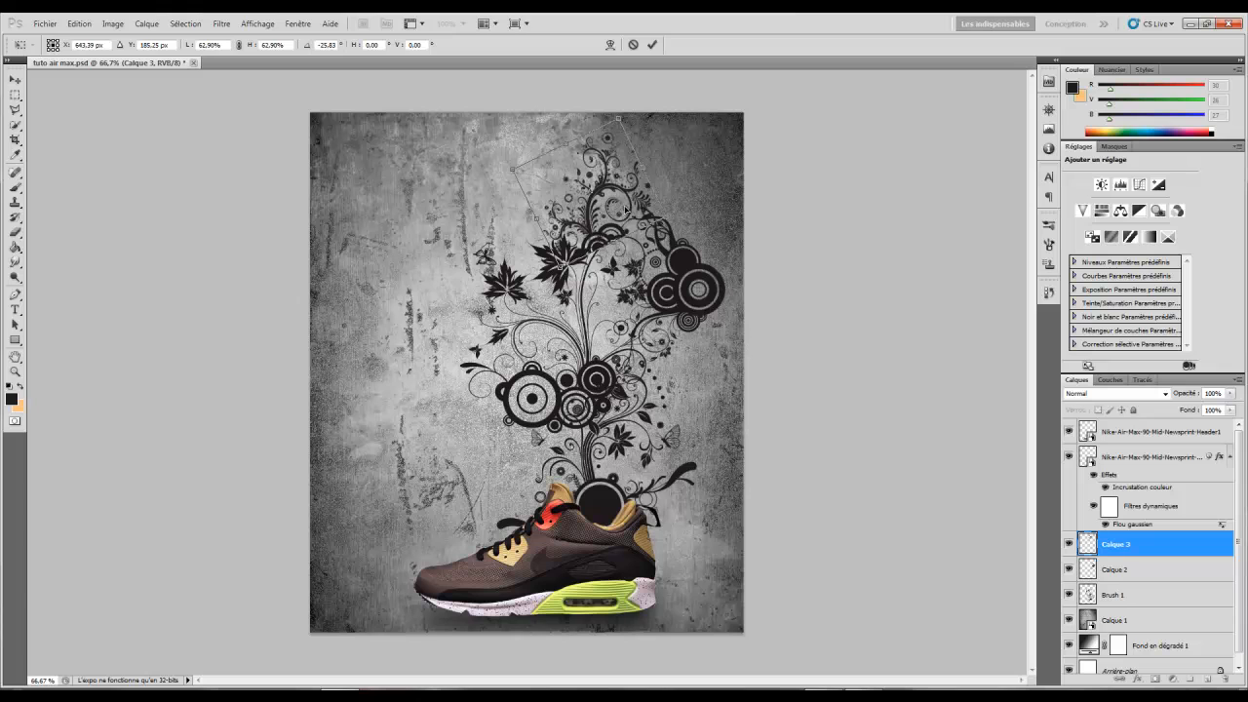
pyautogui.press('Return')
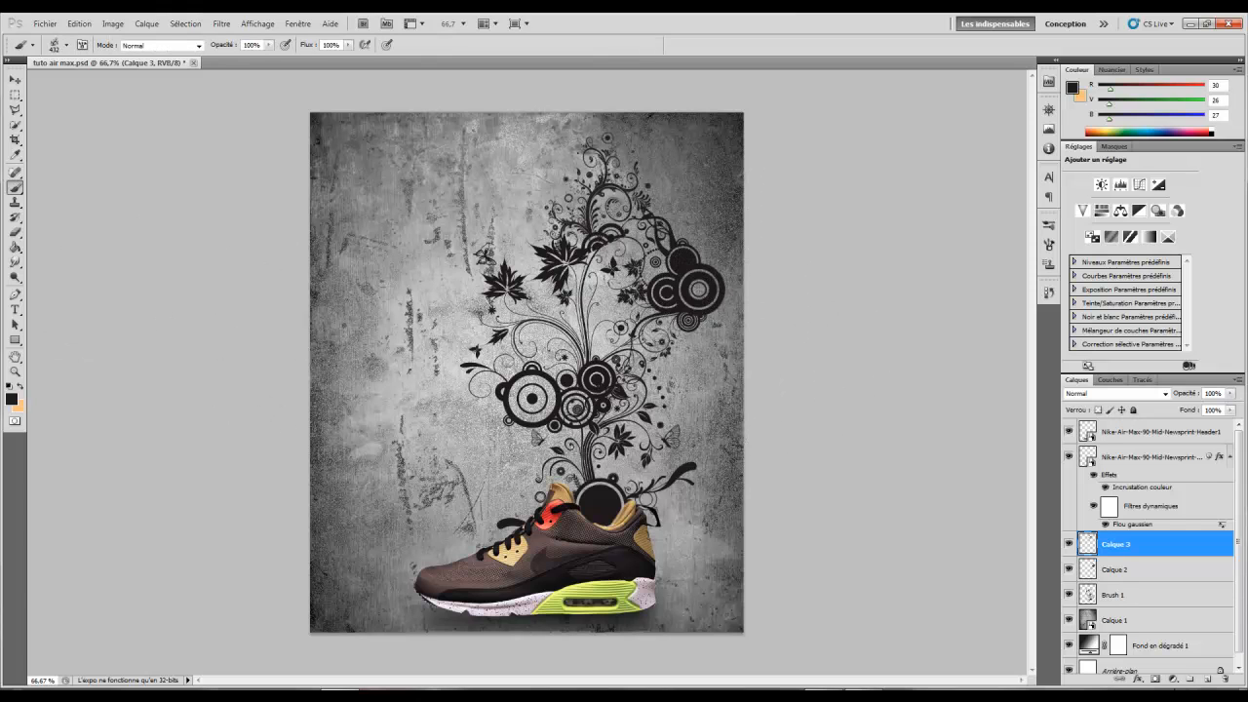
# - Add a layer mask to the top floral layer, Calque 3, and choose a smaller soft round brush with 0% hardness
pyautogui.click(1145, 681)
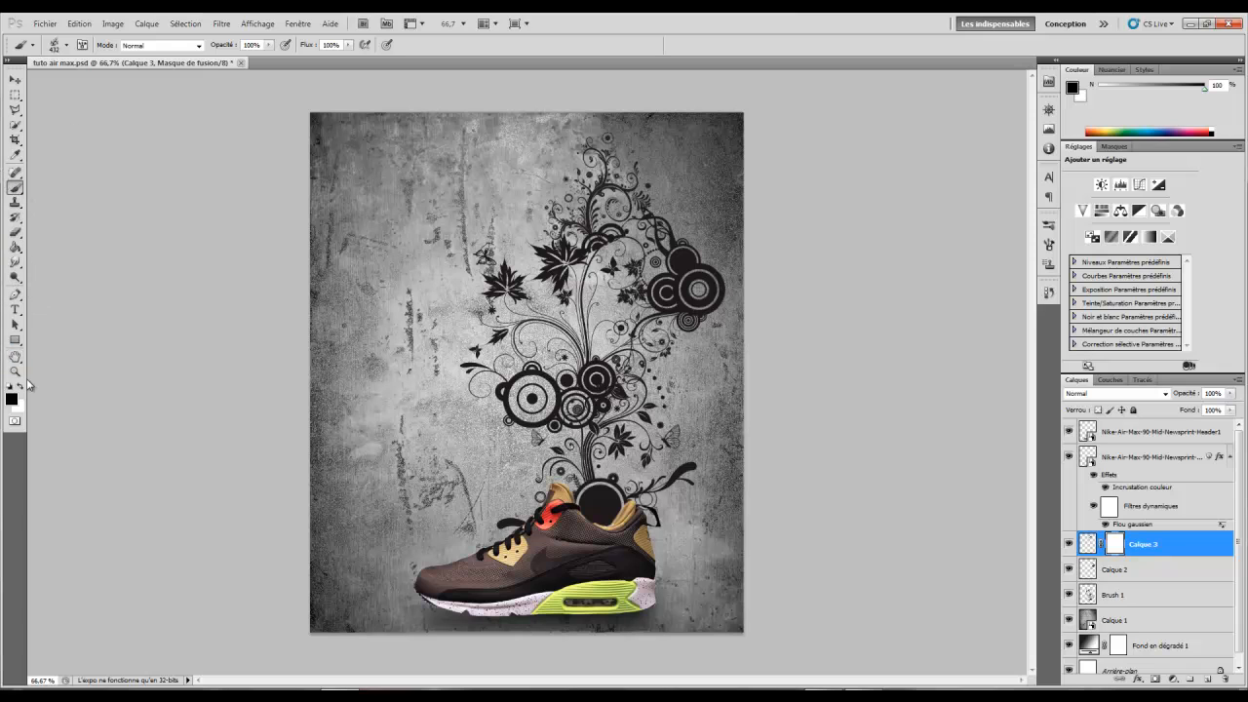
pyautogui.rightClick(552, 251)
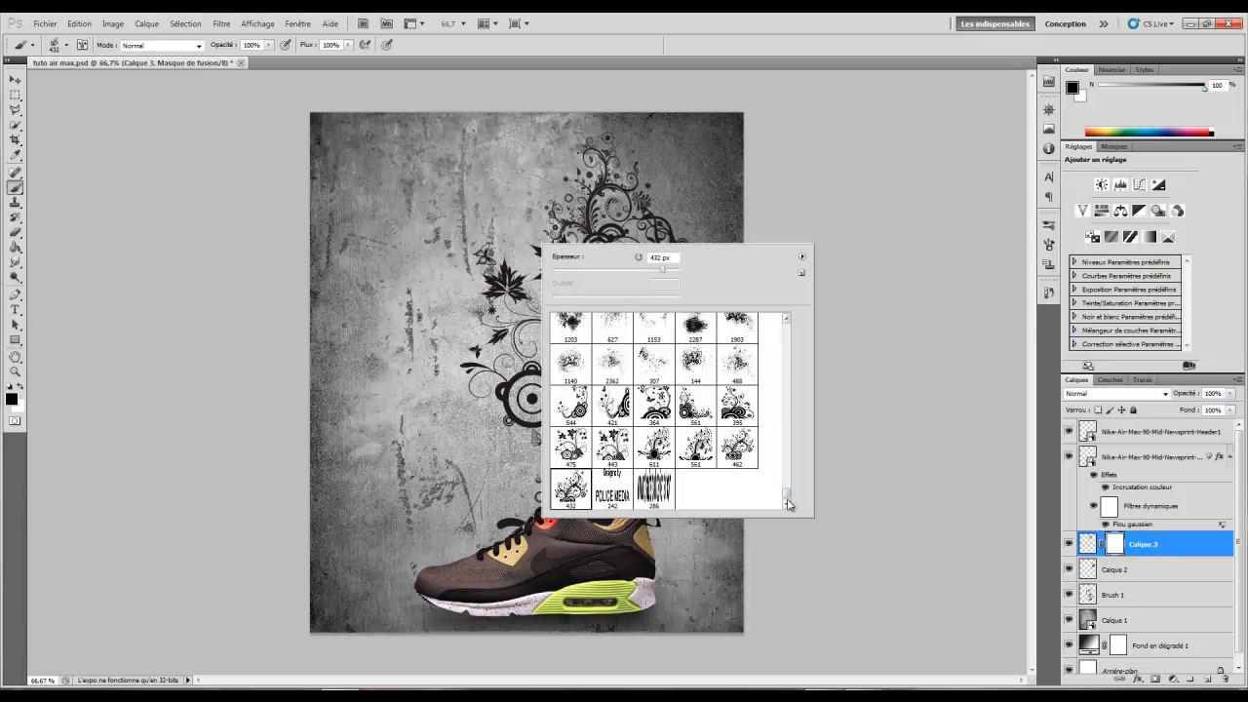
pyautogui.moveTo(786, 501); pyautogui.dragTo(785, 323)
pyautogui.click(582, 334)
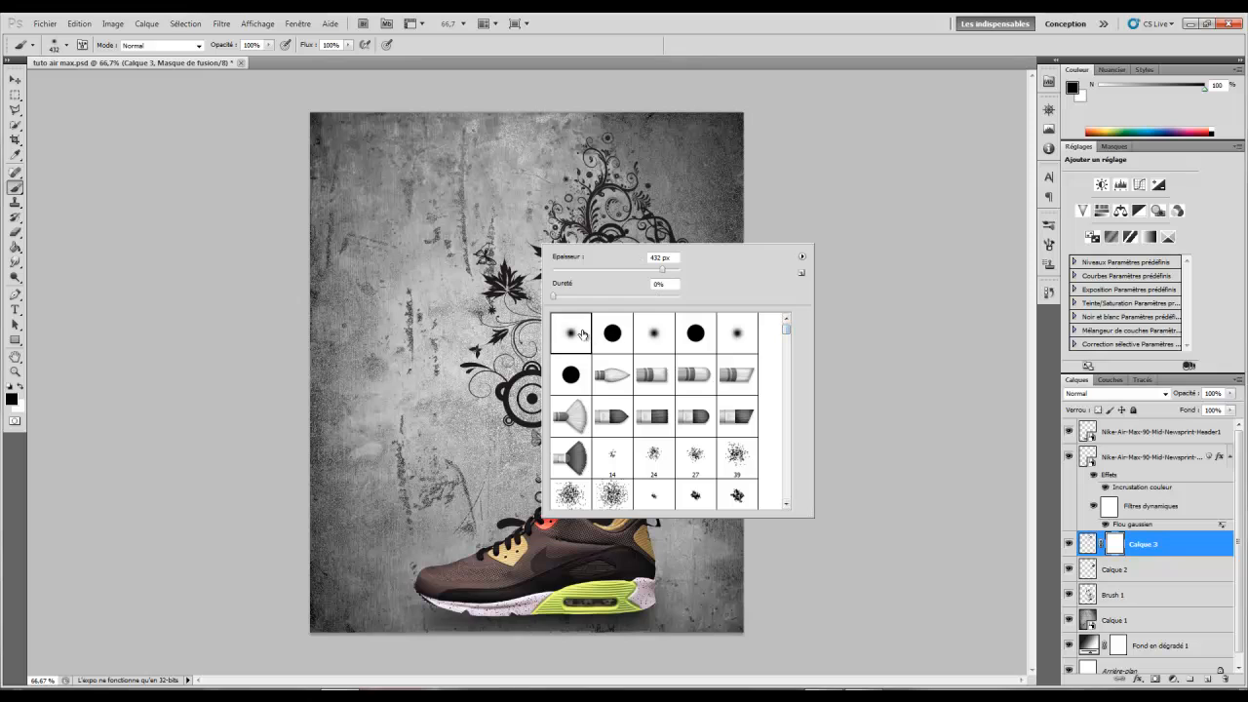
pyautogui.click(643, 268)
pyautogui.click(608, 268)
pyautogui.click(585, 42)
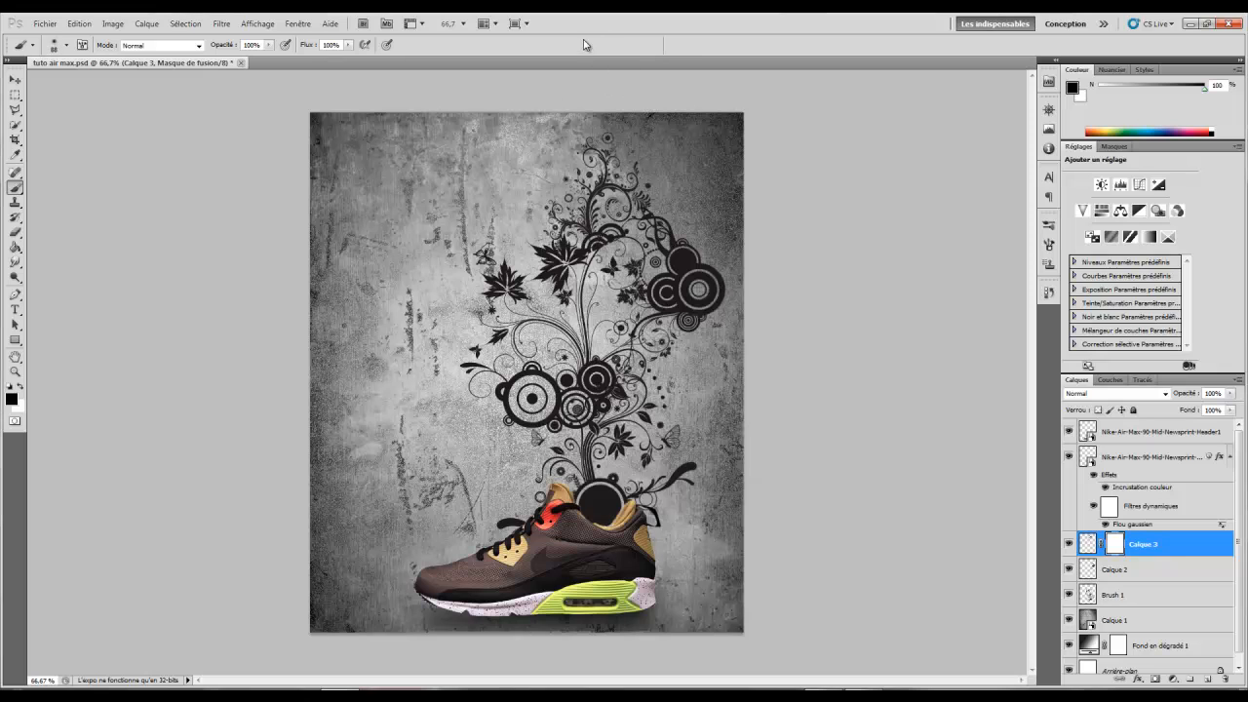
# - Set the brush opacity to 52% and paint on the mask where the top floral motif meets the motifs below
pyautogui.press('5')
pyautogui.press('5')
pyautogui.press('2')
pyautogui.moveTo(597, 260)
pyautogui.mouseDown()
pyautogui.moveTo(632, 256)
pyautogui.moveTo(631, 294)
pyautogui.mouseUp()
pyautogui.hotkey('ctrl', 's')
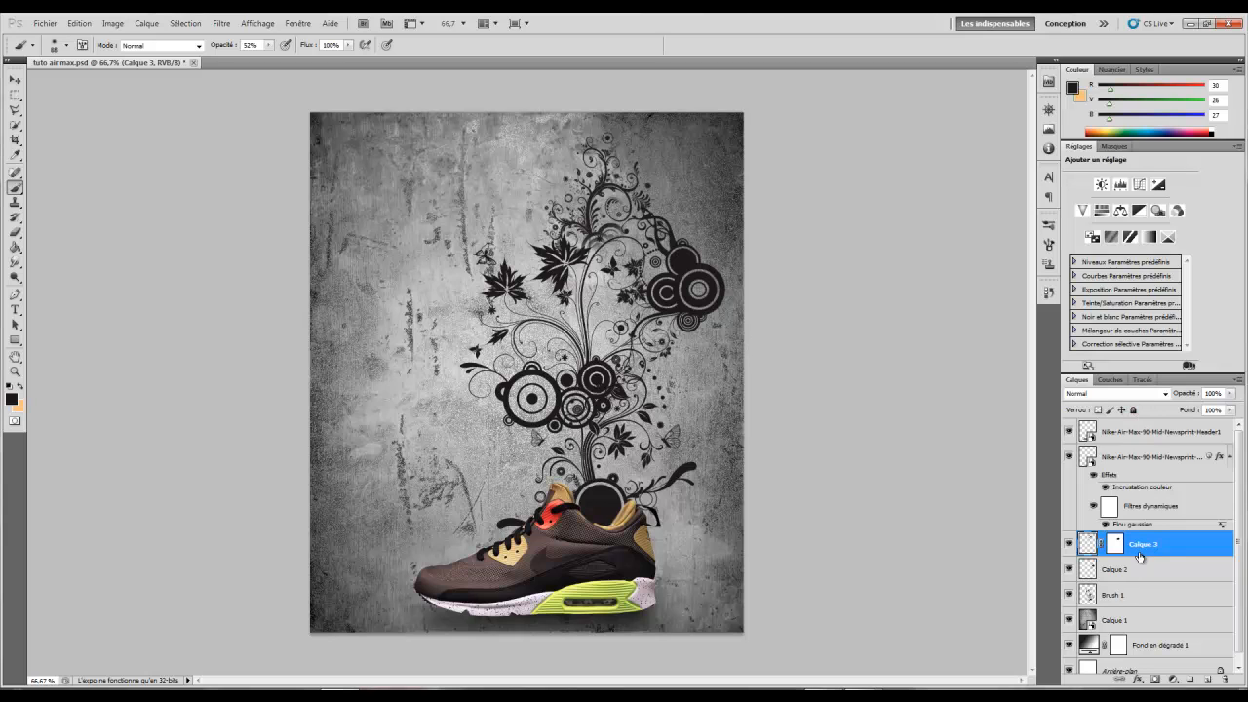
# - Set the blend mode of the floral layers Calque 3, Calque 2 and Brush 1 to Lumière ponctuelle
pyautogui.click(1119, 396)
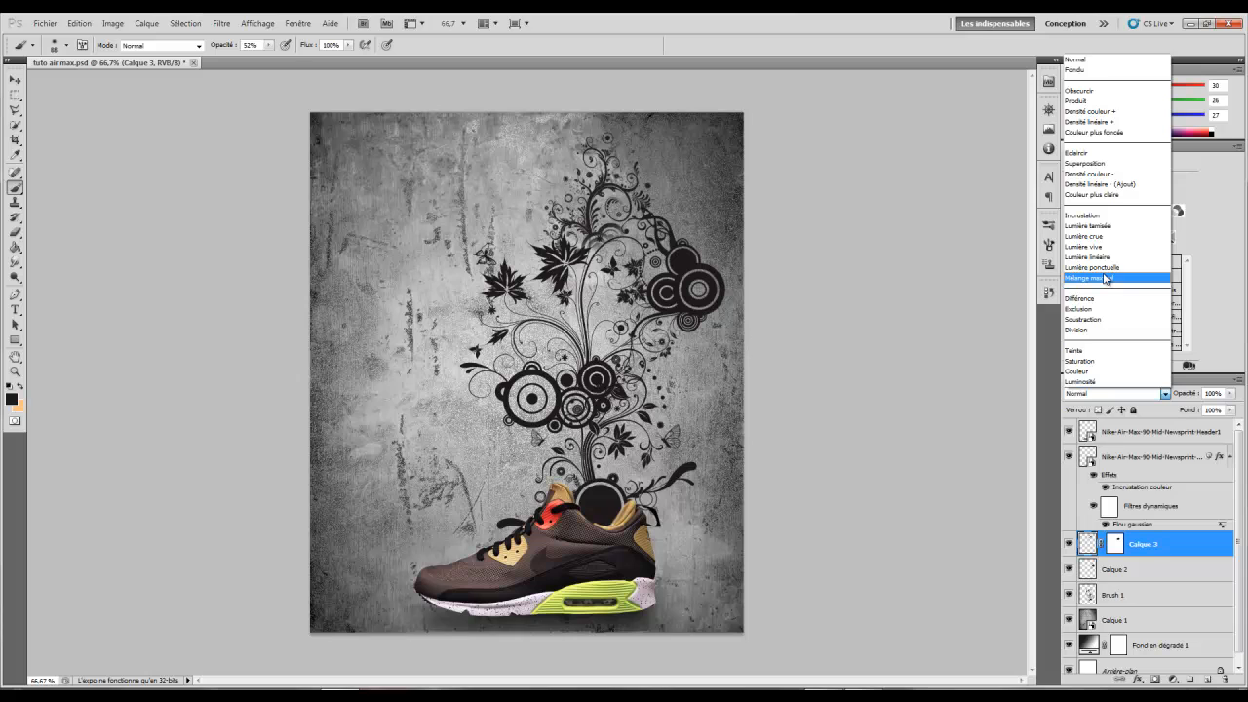
pyautogui.click(1102, 267)
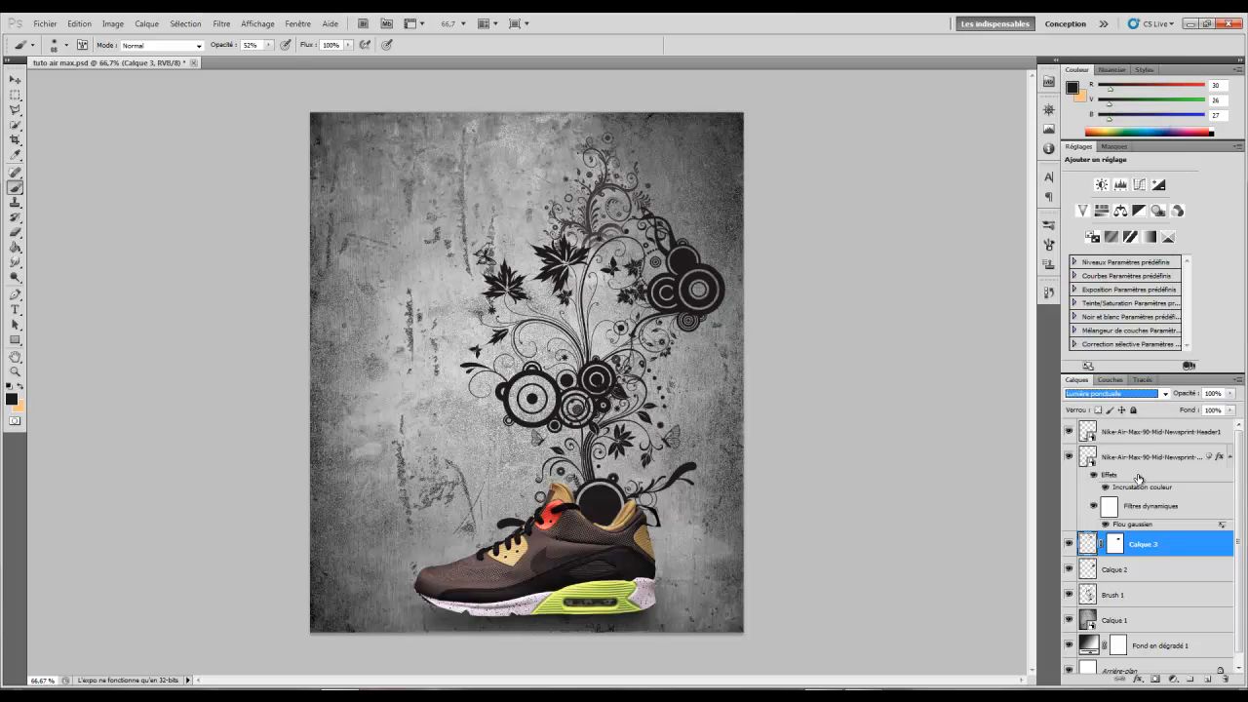
pyautogui.click(1135, 575)
pyautogui.click(1151, 395)
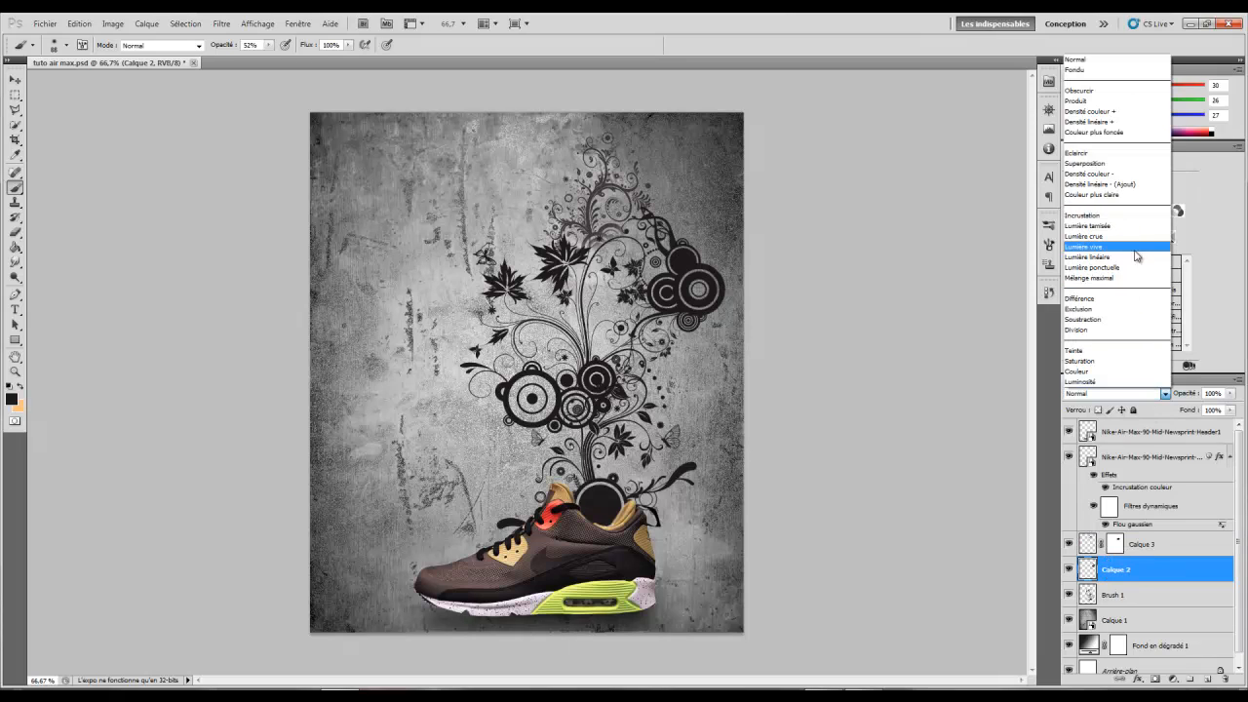
pyautogui.click(1131, 267)
pyautogui.click(1122, 592)
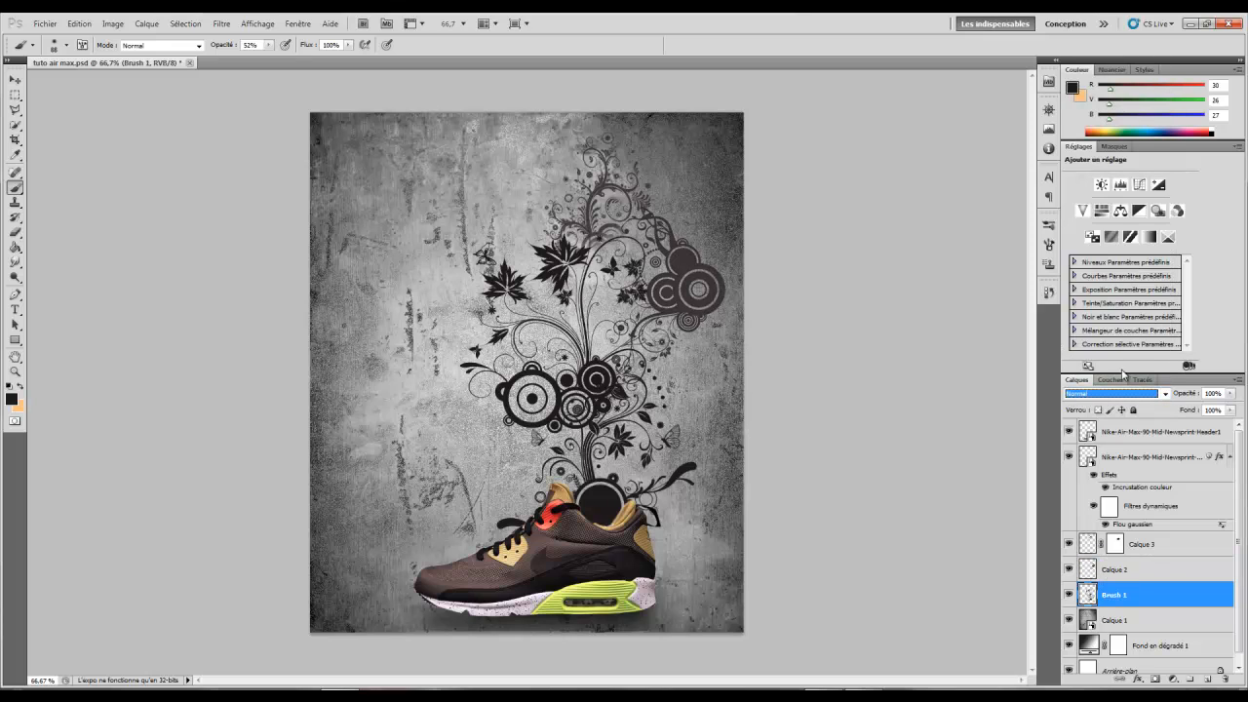
pyautogui.click(1118, 394)
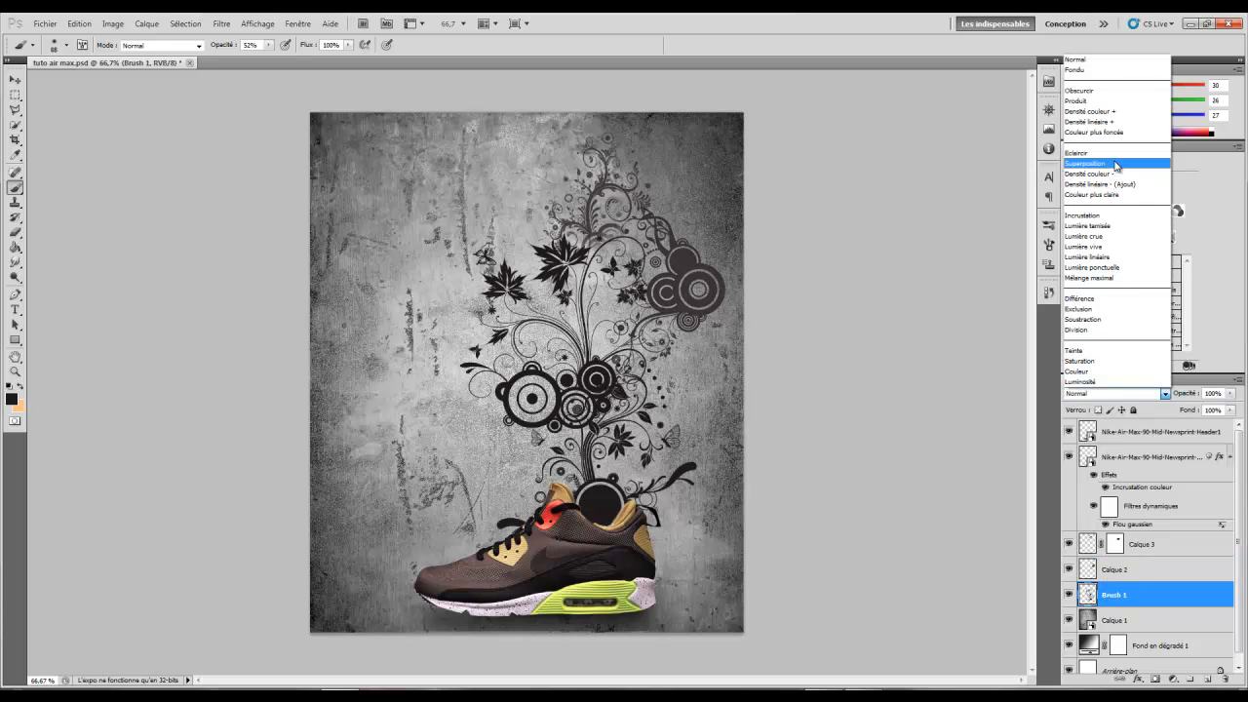
pyautogui.click(1123, 267)
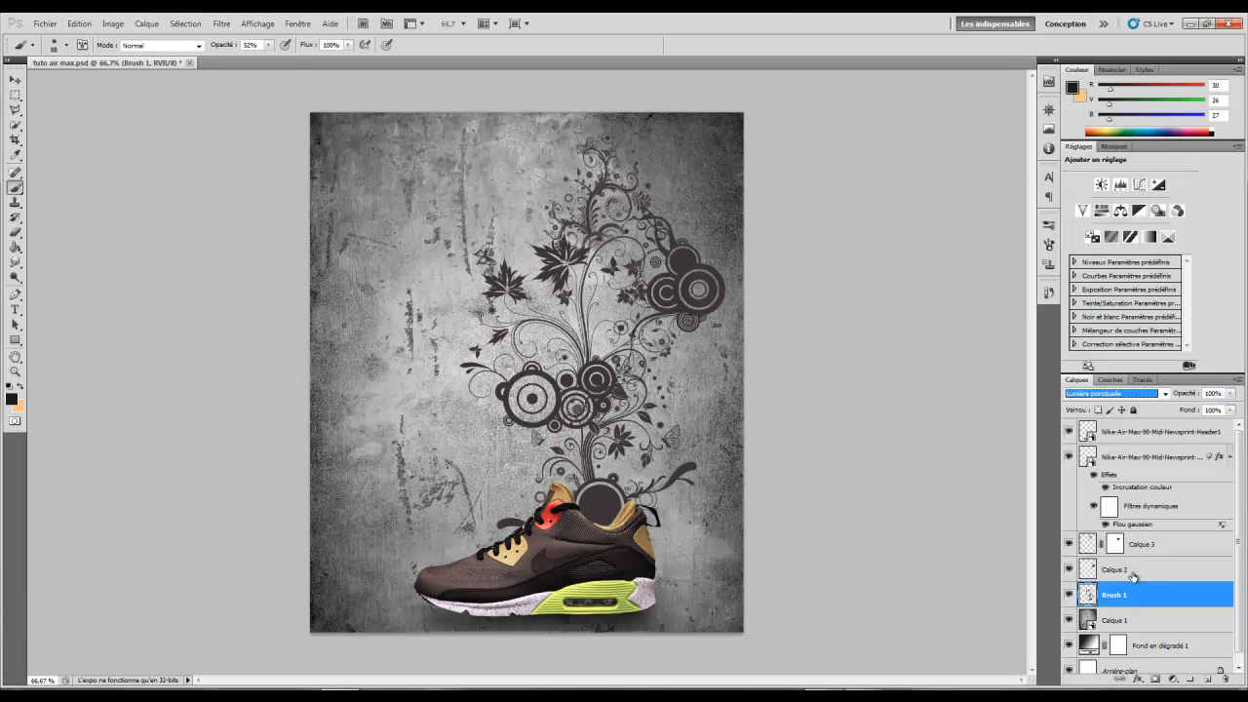
# - Rename the floral layers Calque 2 and Calque 3 as brush2 and brush3
pyautogui.click(1131, 575)
pyautogui.doubleClick(1129, 573)
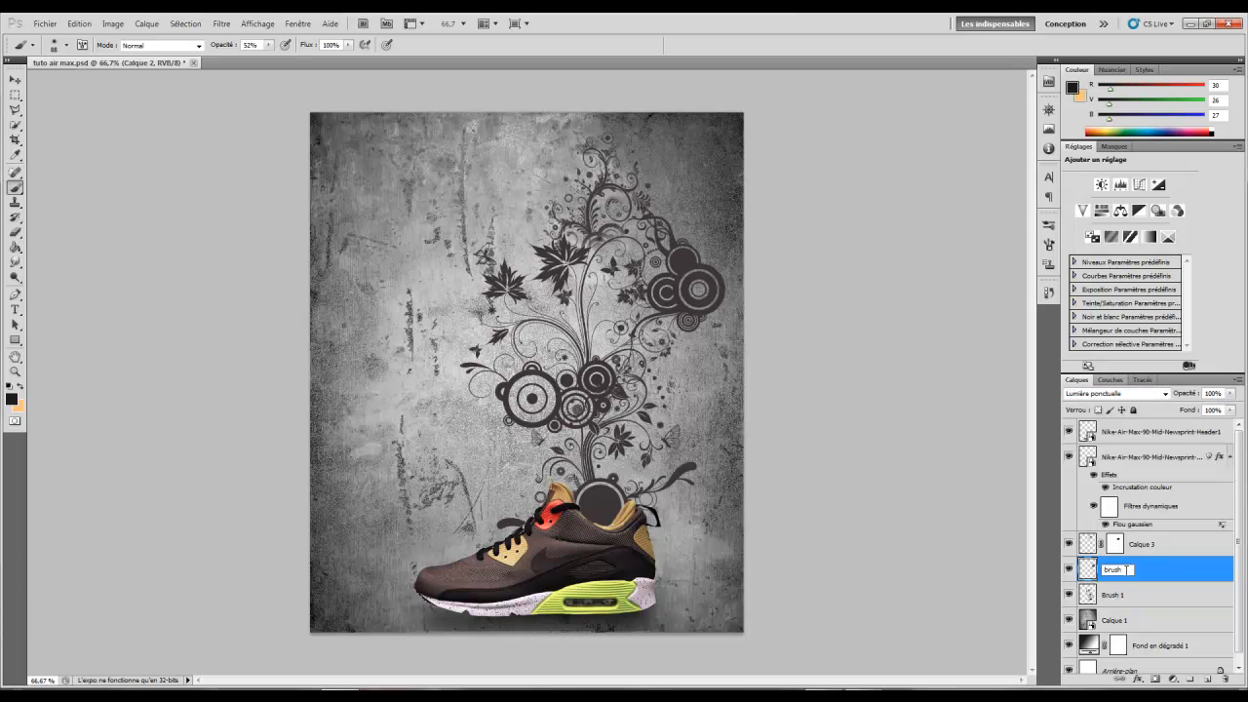
pyautogui.doubleClick(1142, 544)
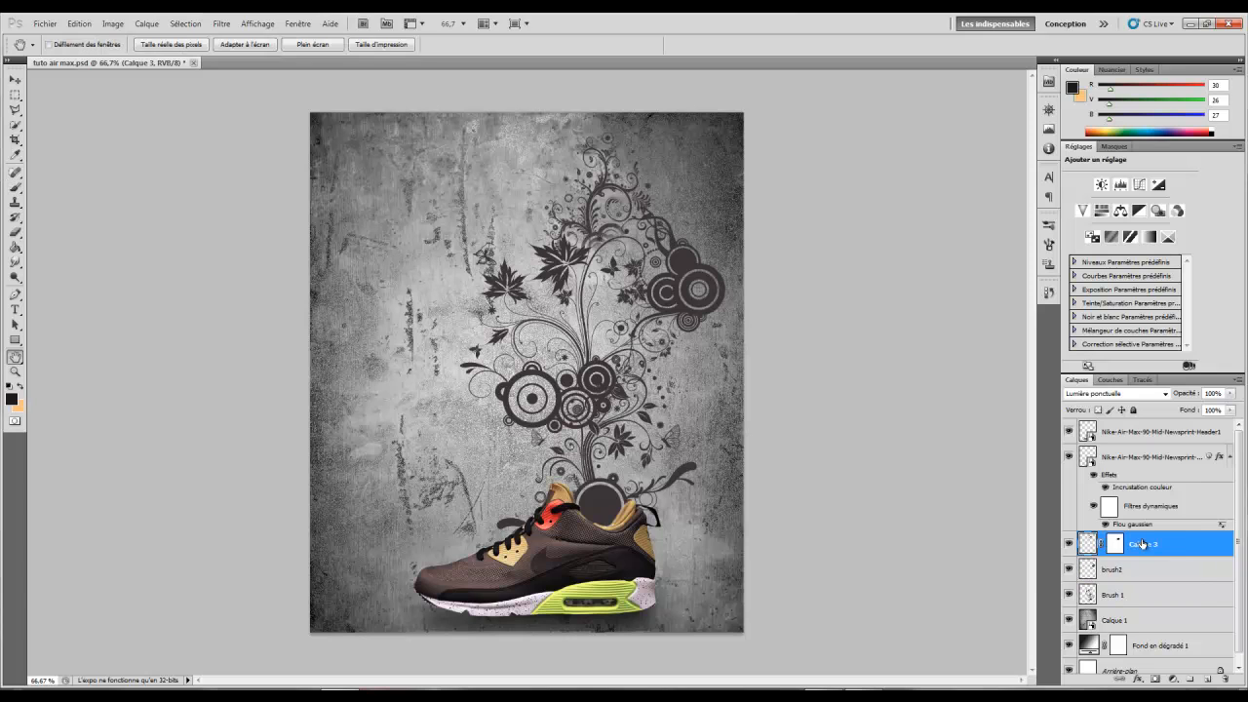
pyautogui.click(1159, 365)
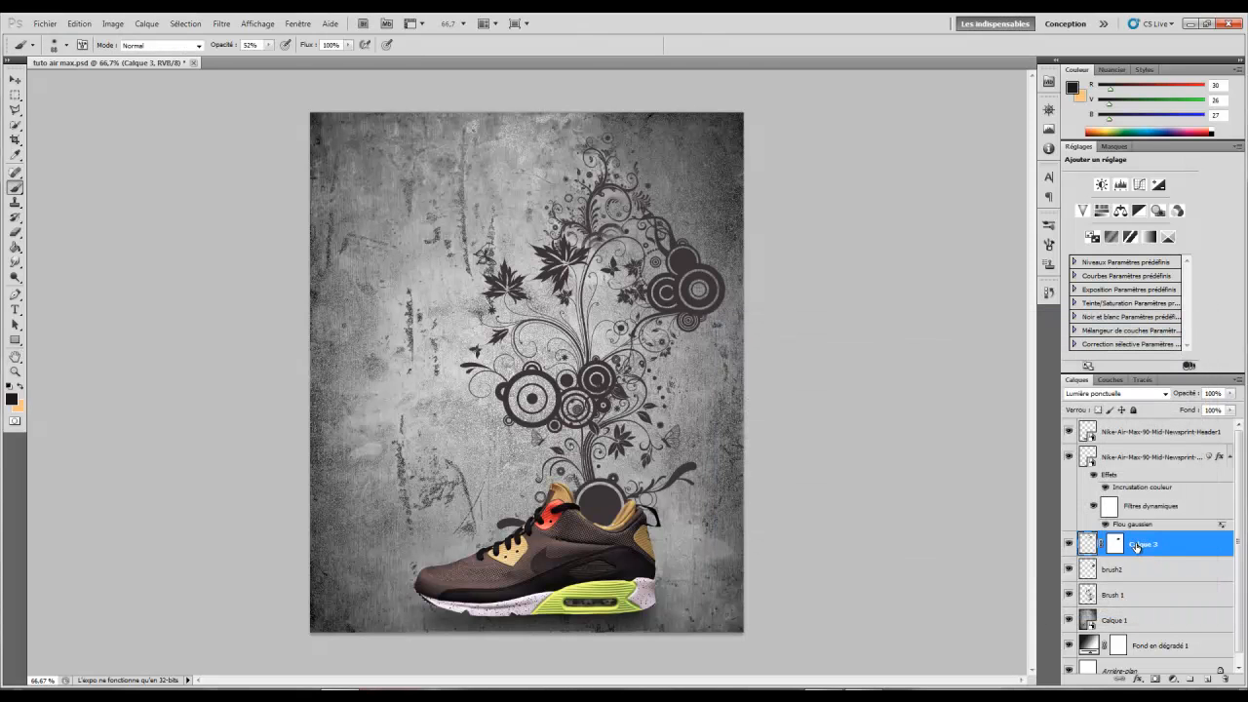
pyautogui.doubleClick(1145, 544)
pyautogui.write('brush3')
pyautogui.press('Return')
# - Import the green tree image from the "ancienne banque d image" folder of the Images library into the poster
pyautogui.click(43, 22)
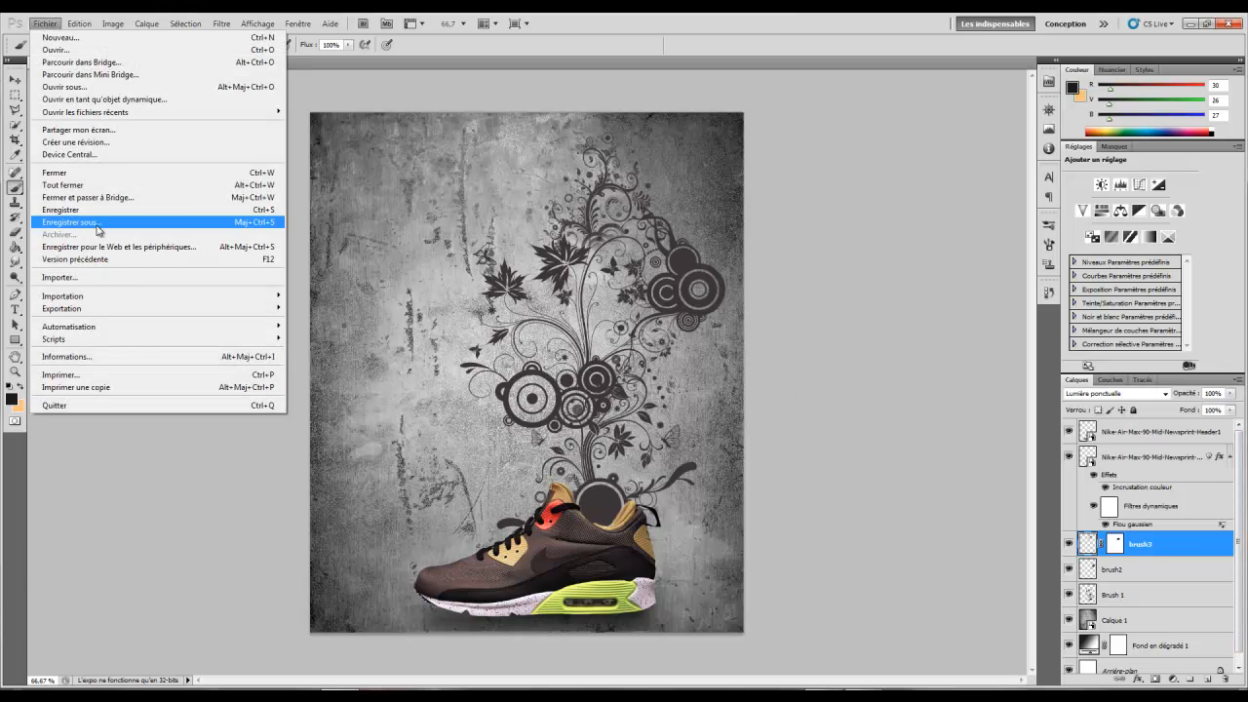
pyautogui.click(107, 278)
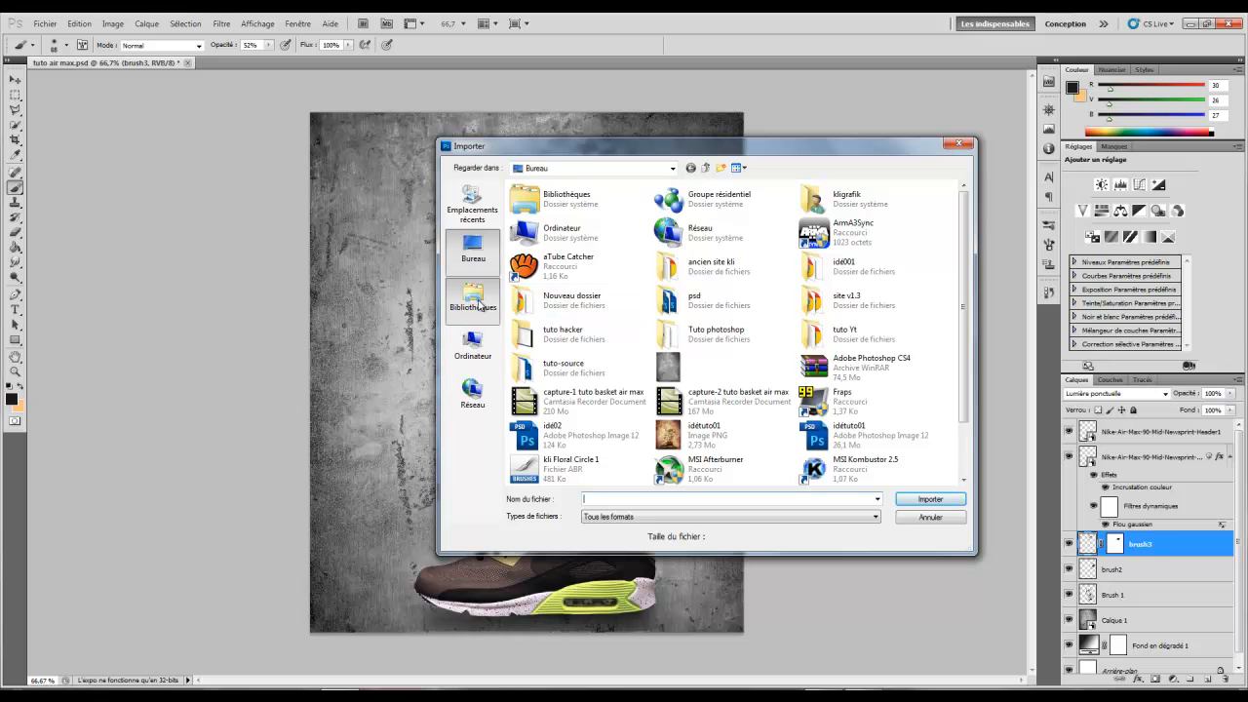
pyautogui.click(473, 297)
pyautogui.doubleClick(672, 200)
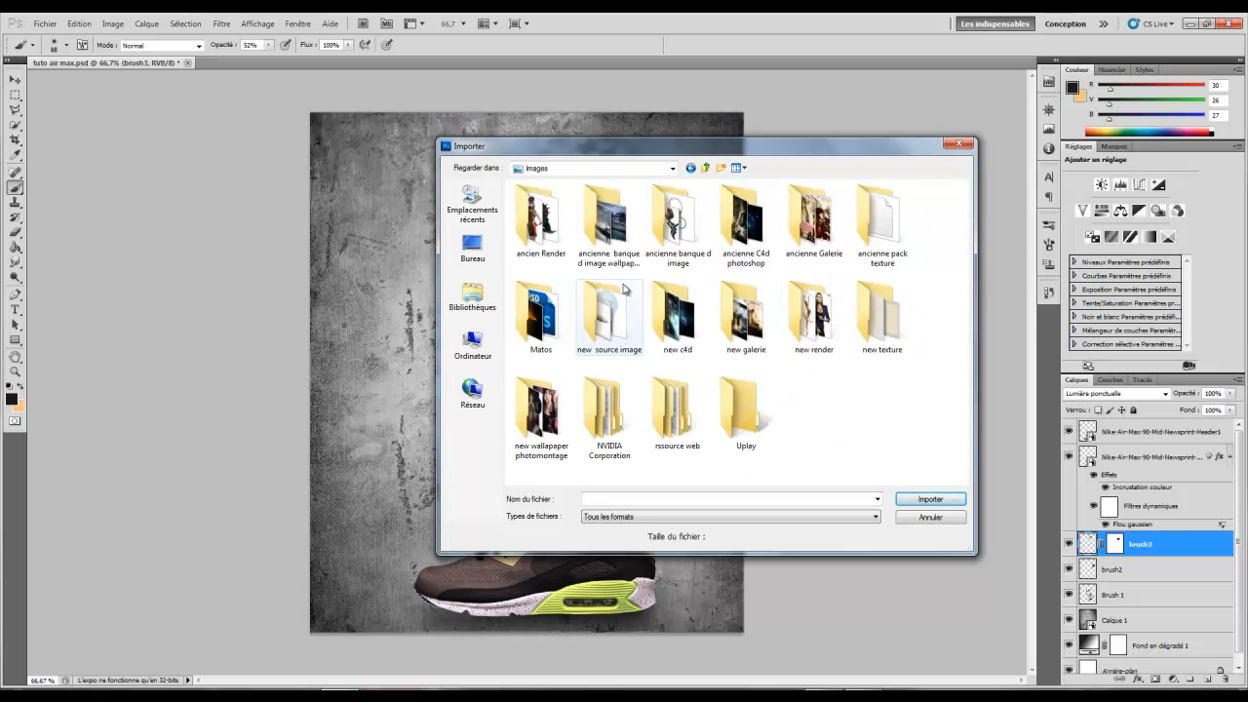
pyautogui.doubleClick(690, 229)
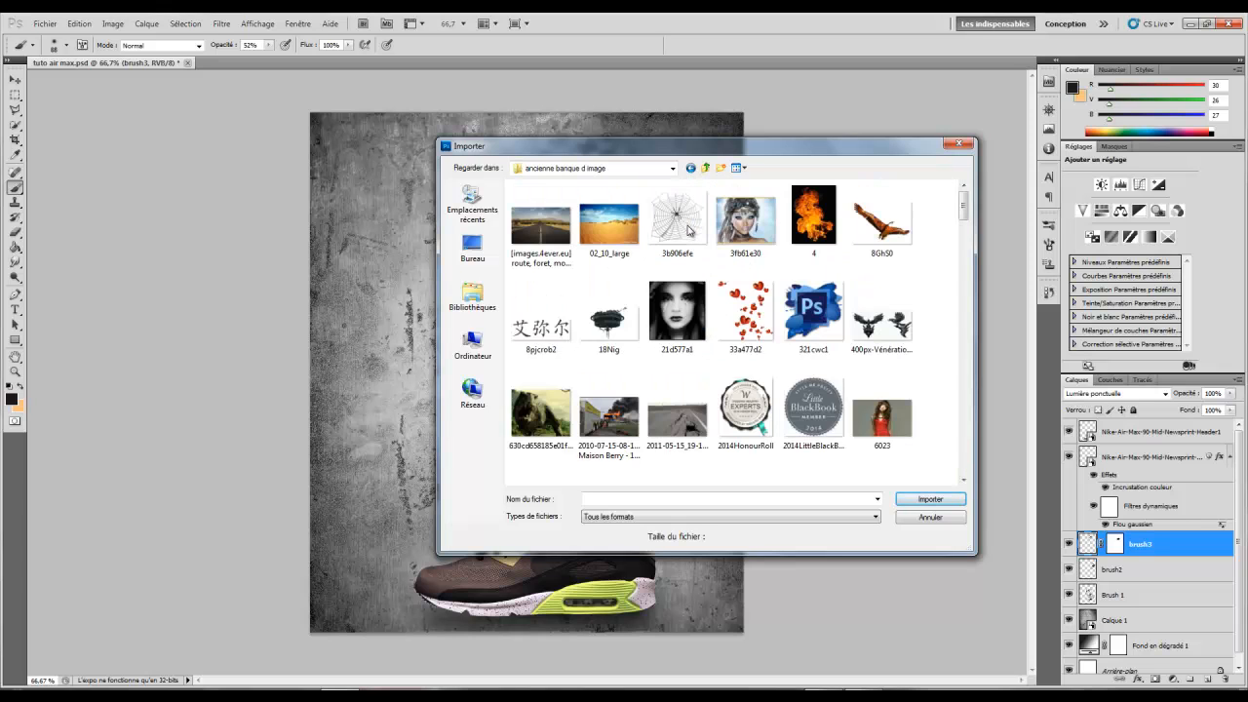
pyautogui.scroll(-10, 804, 325)
pyautogui.scroll(-12, 804, 325)
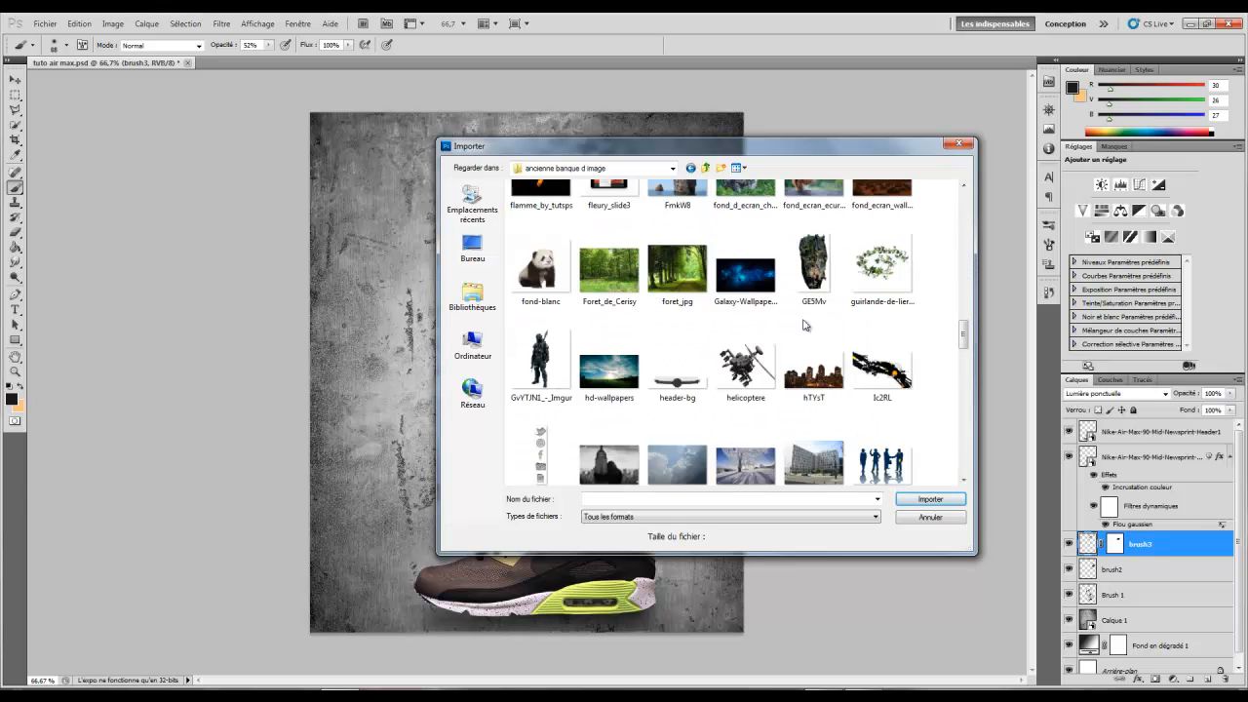
pyautogui.scroll(-10, 804, 325)
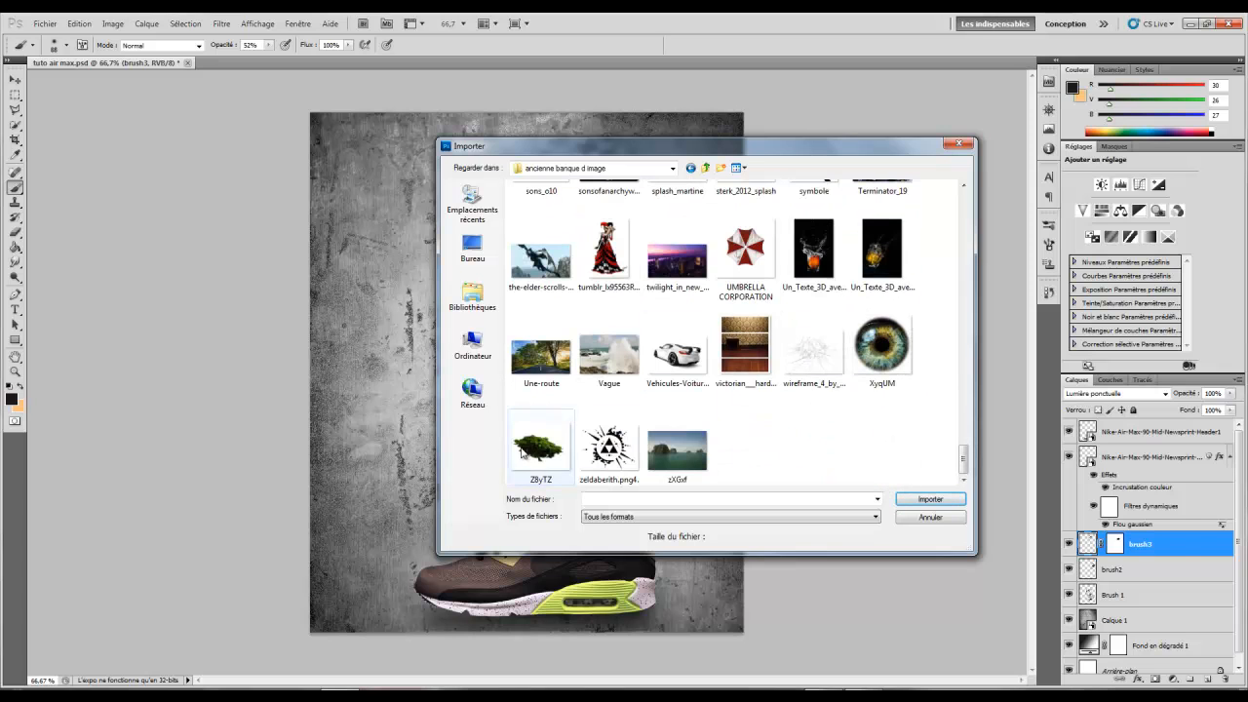
pyautogui.doubleClick(538, 449)
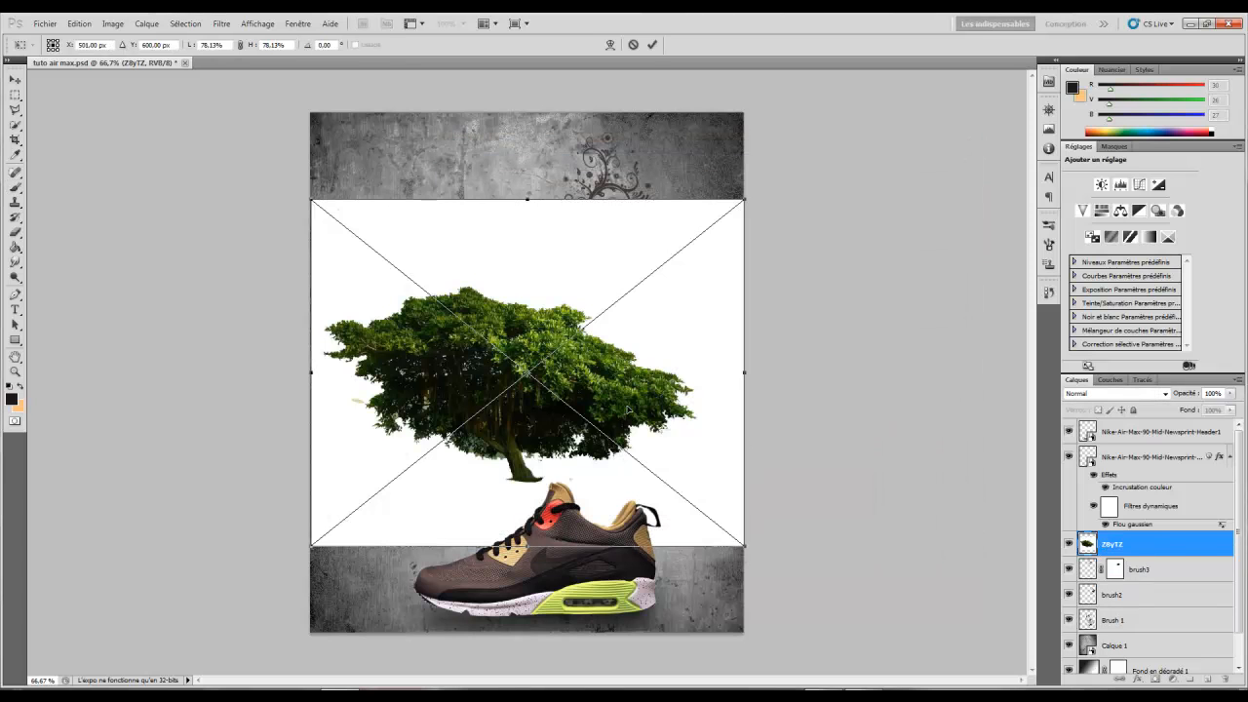
# - Place the imported tree image across the middle of the poster and move its layer to the top of the layer stack
pyautogui.moveTo(653, 446)
pyautogui.mouseDown()
pyautogui.moveTo(640, 426)
pyautogui.moveTo(646, 440)
pyautogui.mouseUp()
pyautogui.press('Return')
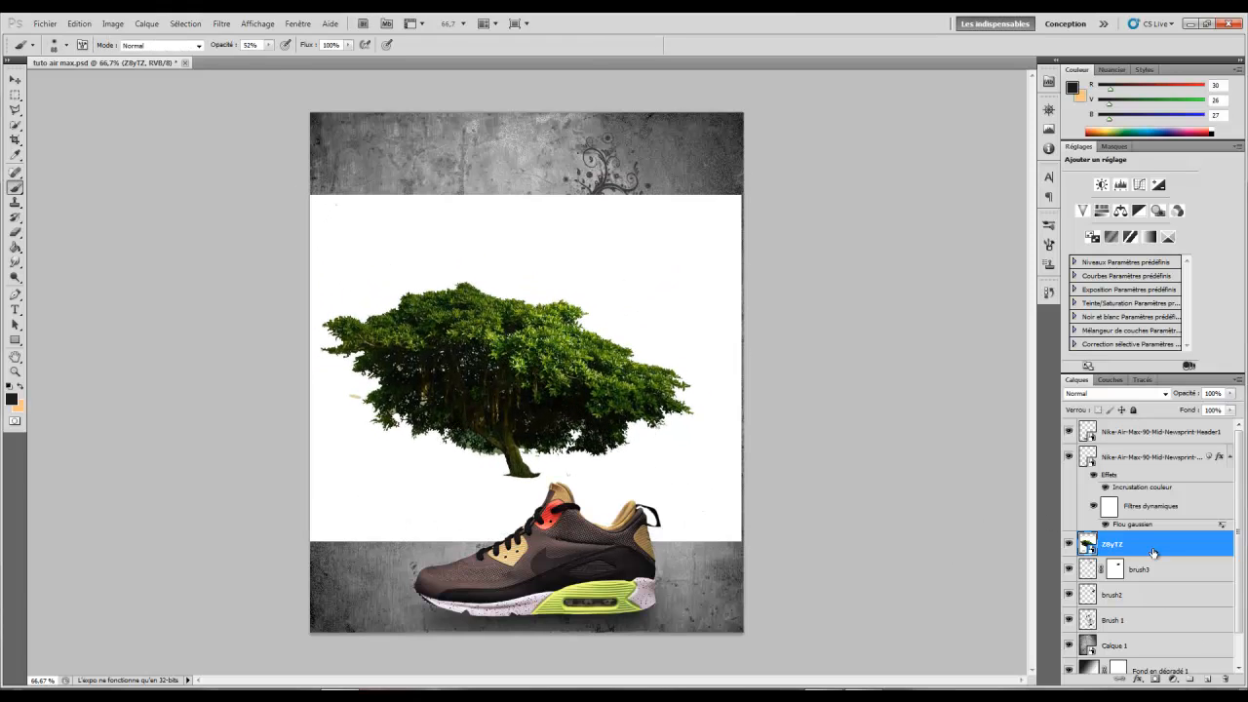
pyautogui.moveTo(1152, 552); pyautogui.dragTo(1121, 437)
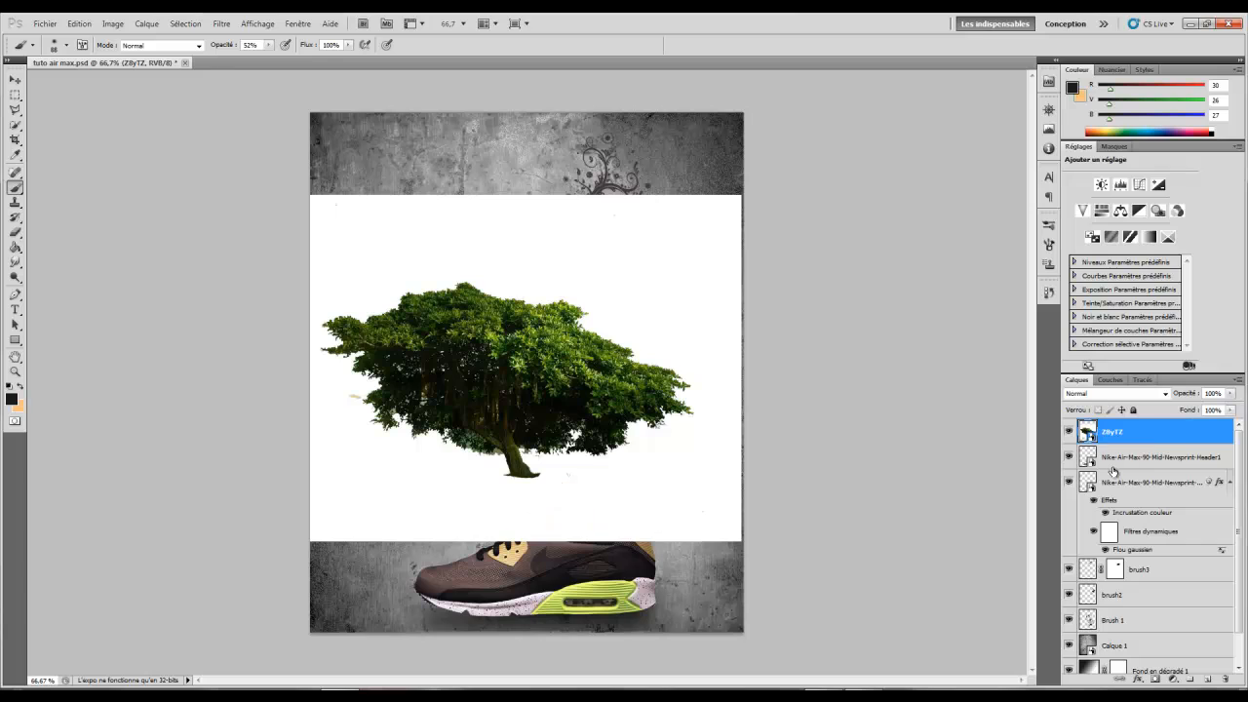
# - Select the tree's white background with the Magic Wand, rasterize the layer, delete the white area and deselect
pyautogui.click(16, 126)
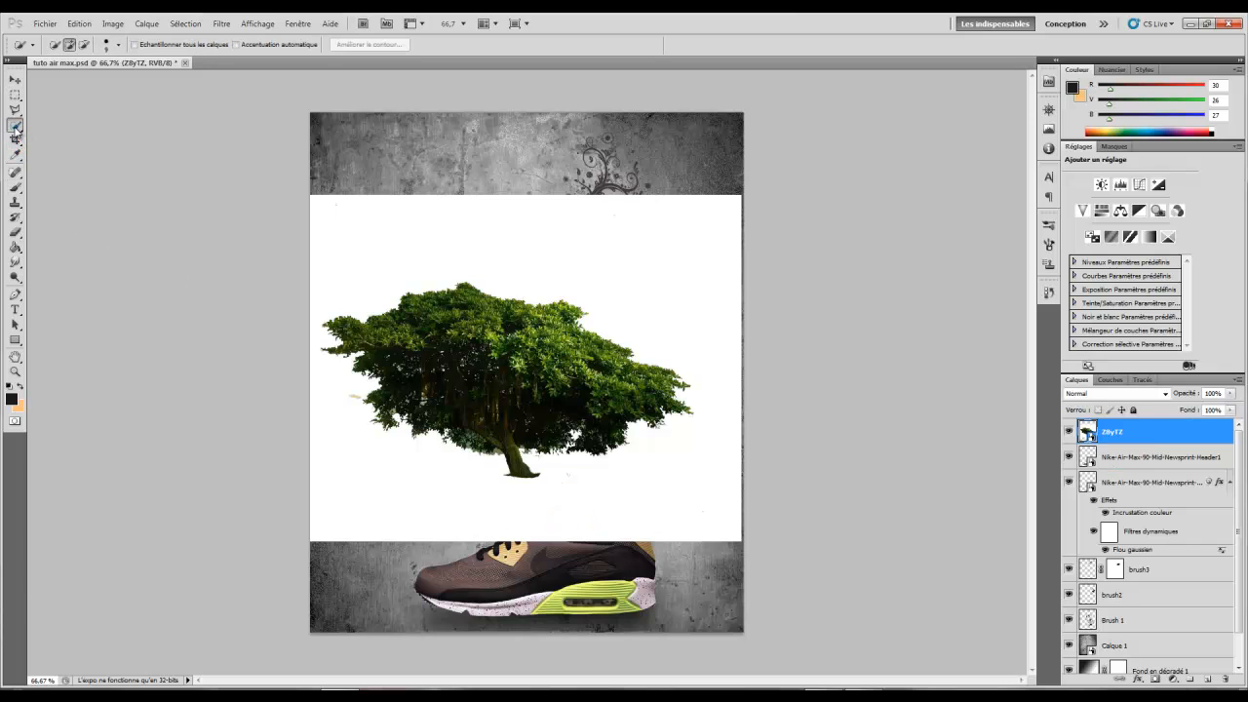
pyautogui.rightClick(15, 126)
pyautogui.click(68, 126)
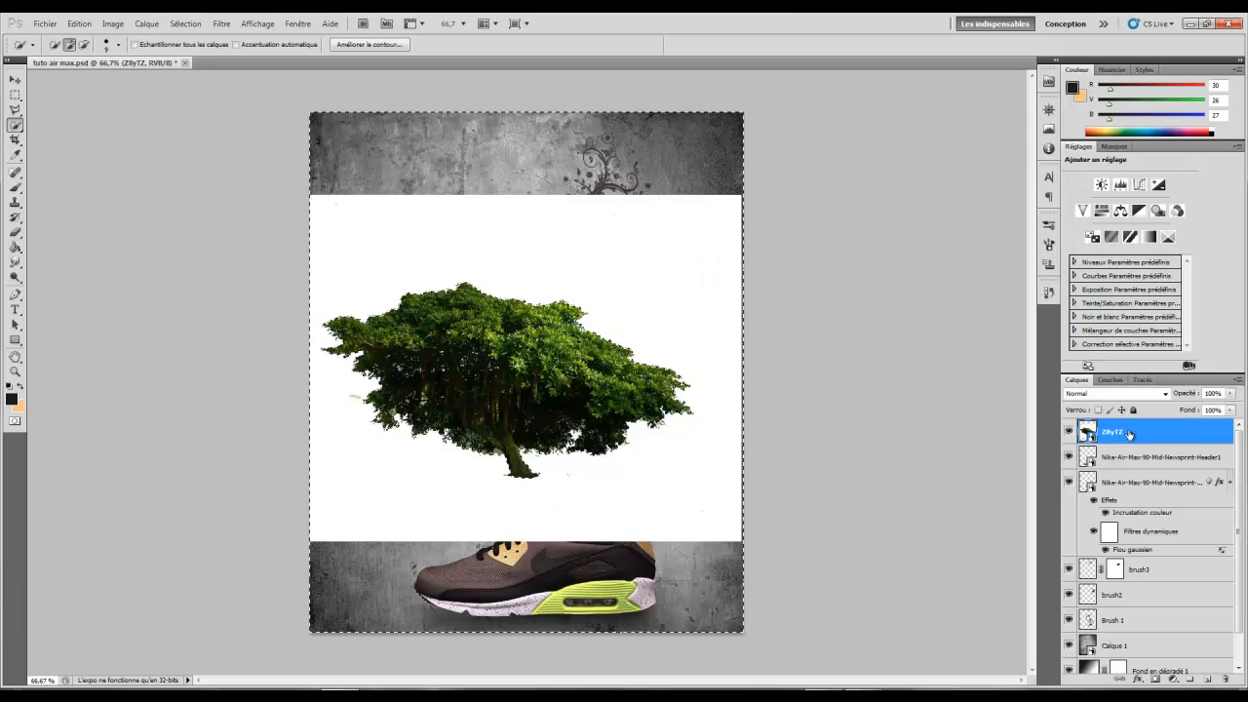
pyautogui.rightClick(1129, 434)
pyautogui.click(1131, 225)
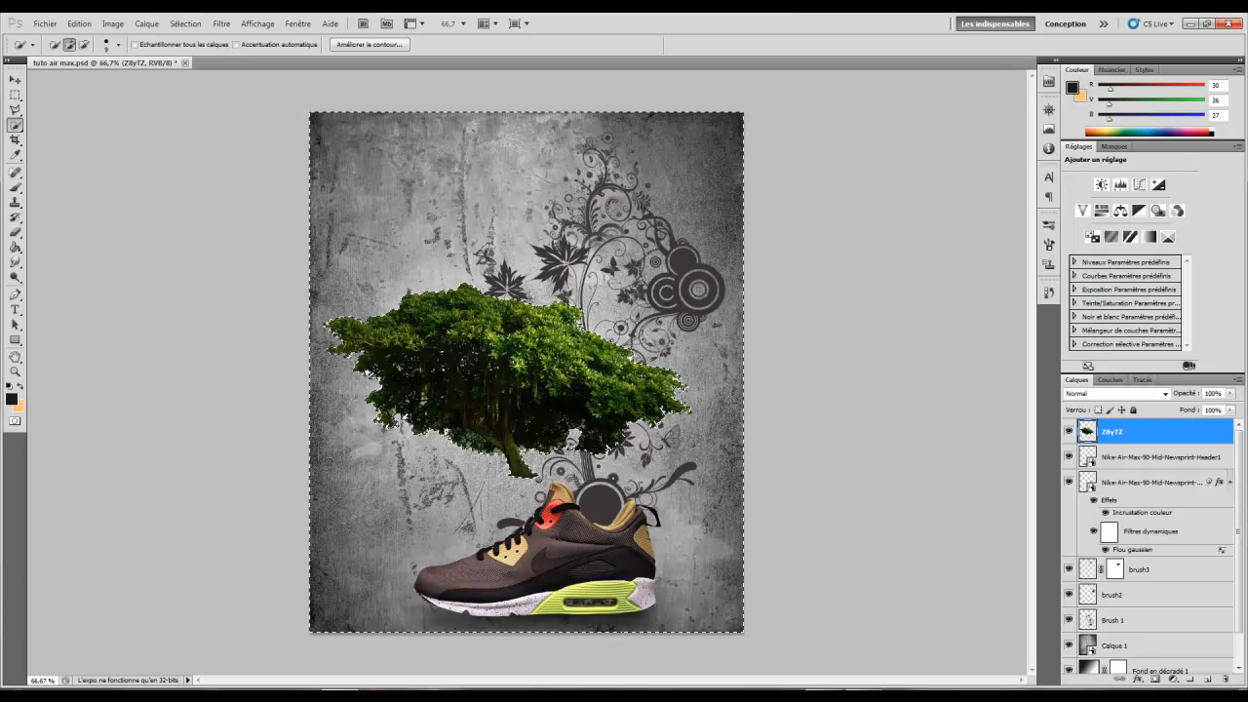
pyautogui.hotkey('ctrl', 'd')
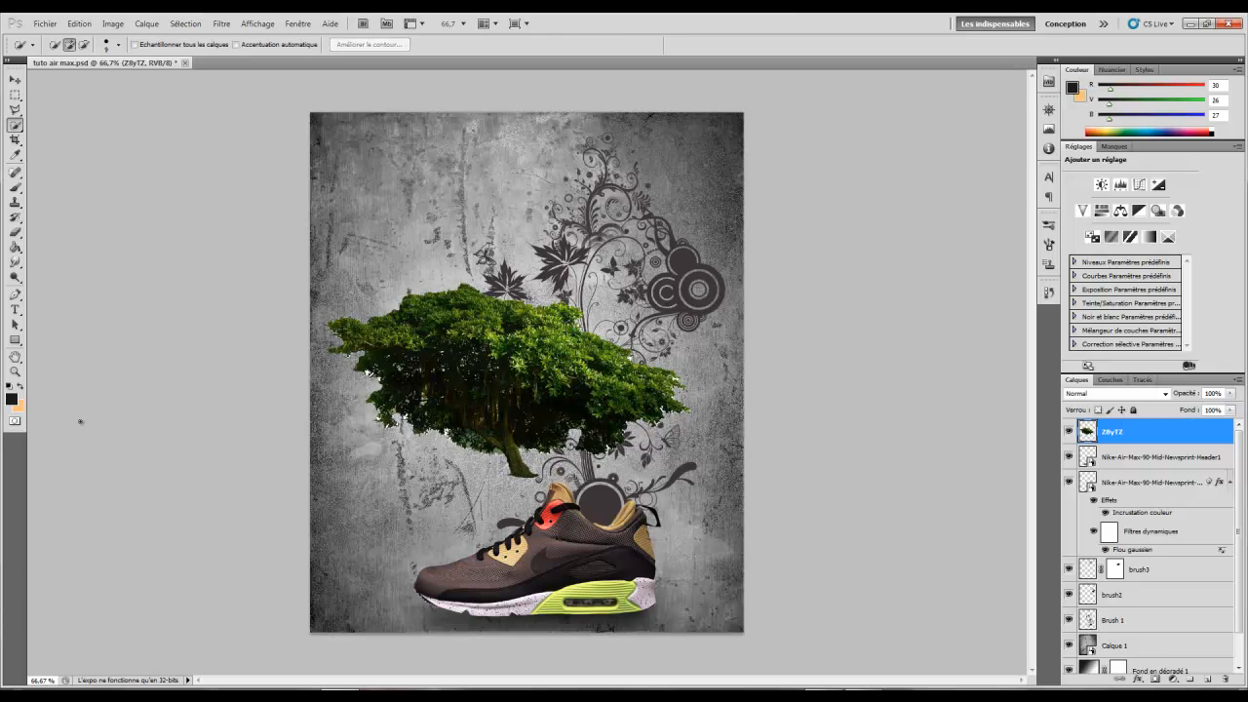
# - Shift the tree over the shoe's heel, add a layer mask and paint out the leftover white line at 76% brush opacity
pyautogui.click(14, 80)
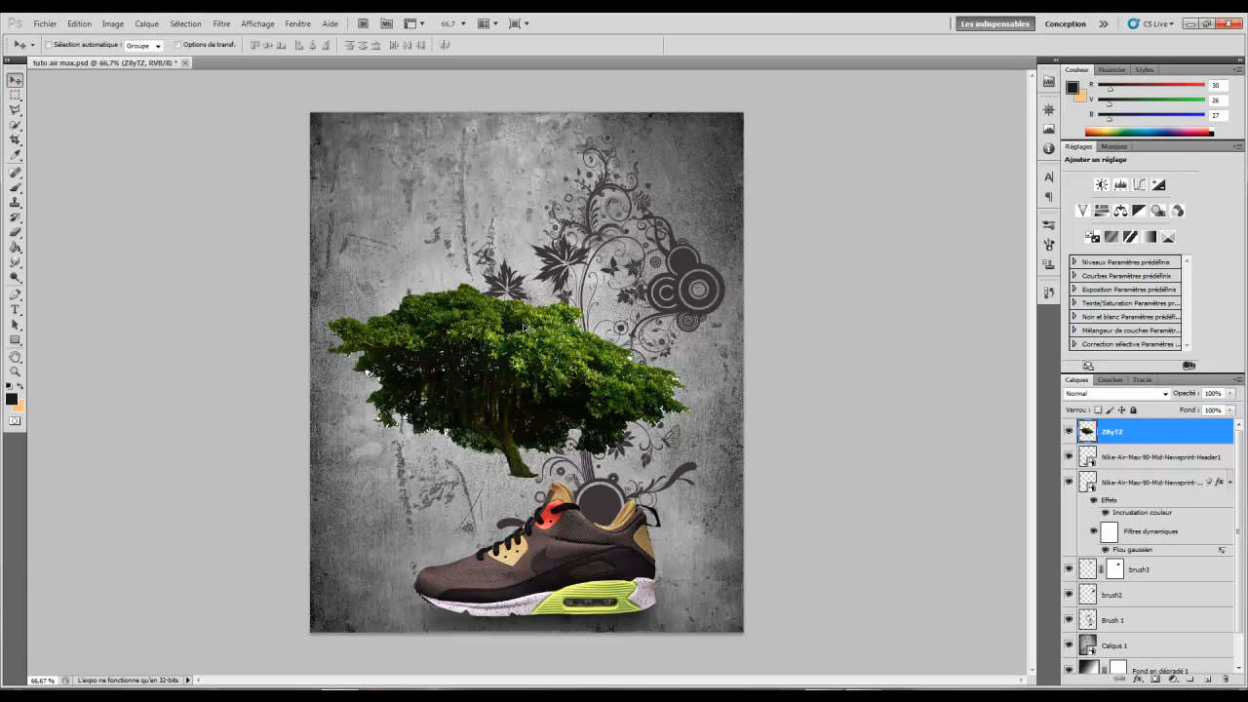
pyautogui.moveTo(526, 328); pyautogui.dragTo(652, 385)
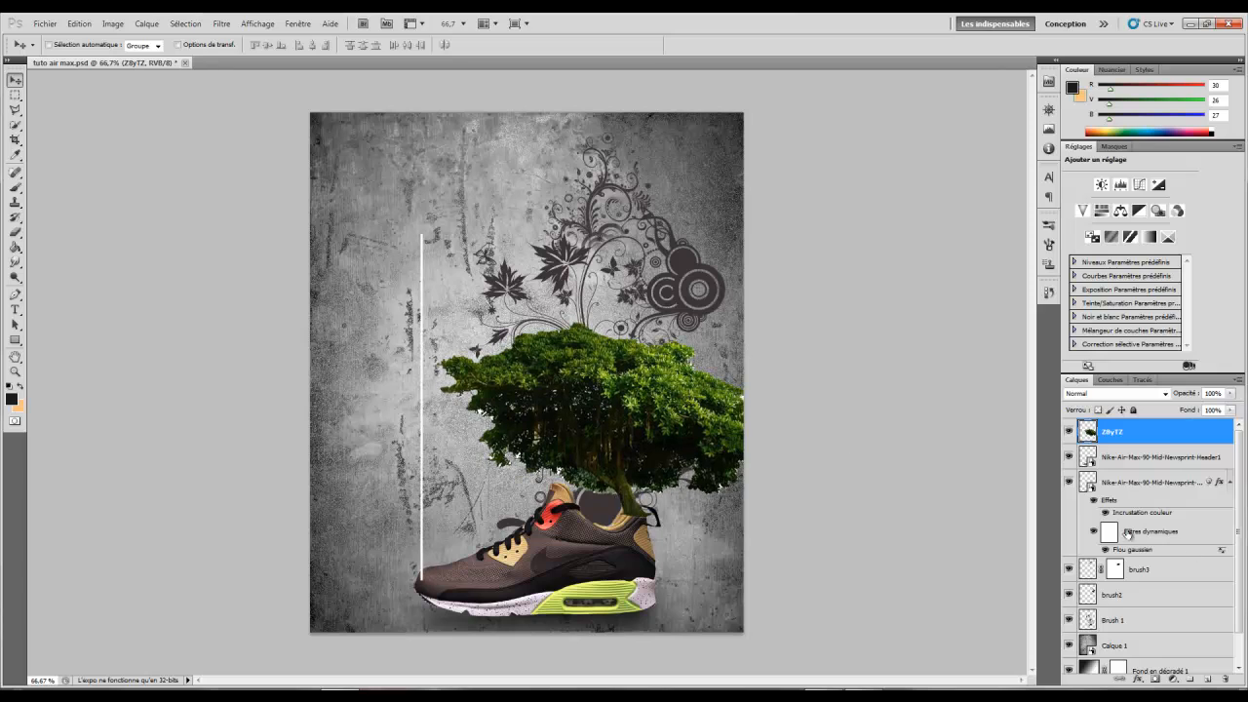
pyautogui.click(1172, 679)
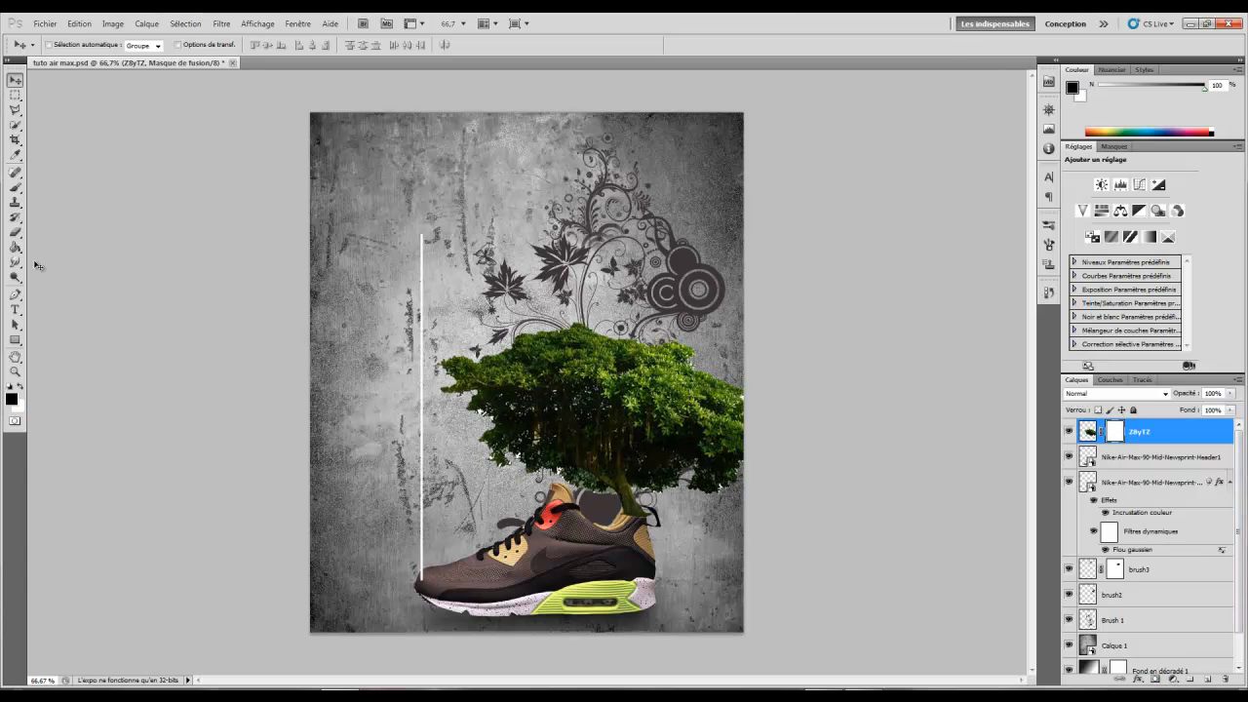
pyautogui.click(16, 188)
pyautogui.moveTo(426, 270); pyautogui.dragTo(413, 229)
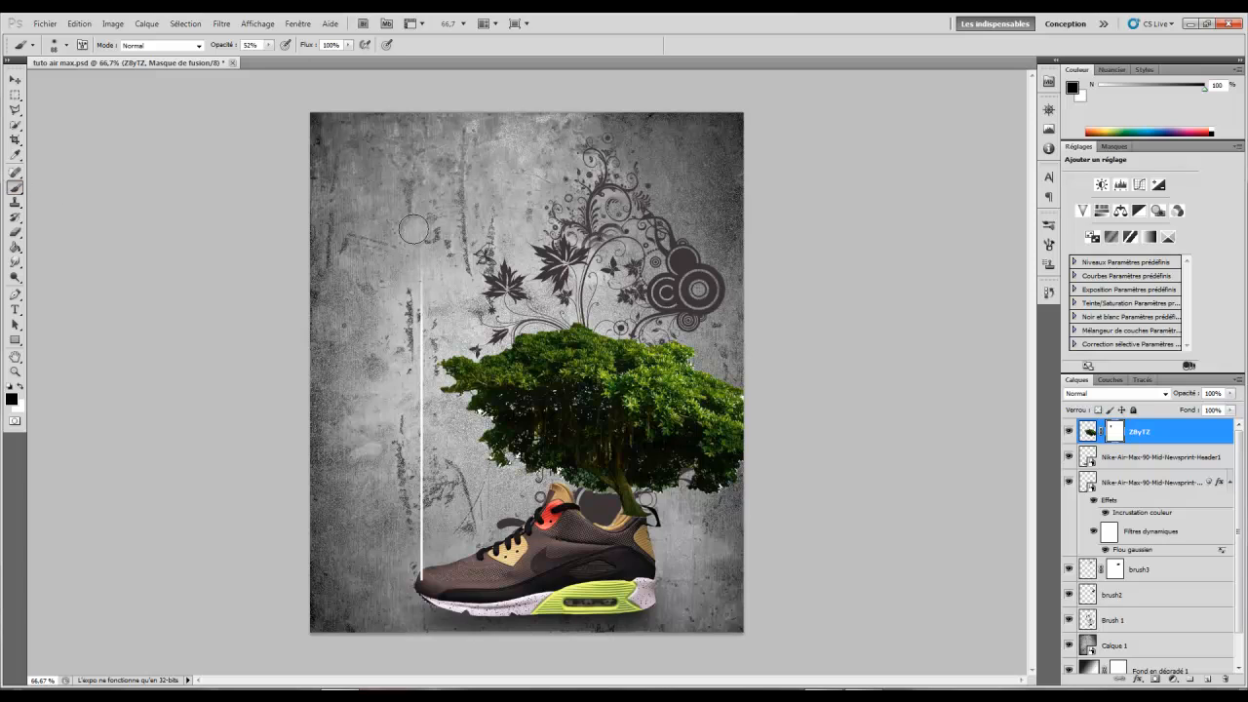
pyautogui.moveTo(212, 45); pyautogui.dragTo(231, 46)
pyautogui.moveTo(419, 292)
pyautogui.mouseDown()
pyautogui.moveTo(410, 446)
pyautogui.moveTo(424, 589)
pyautogui.moveTo(415, 534)
pyautogui.mouseUp()
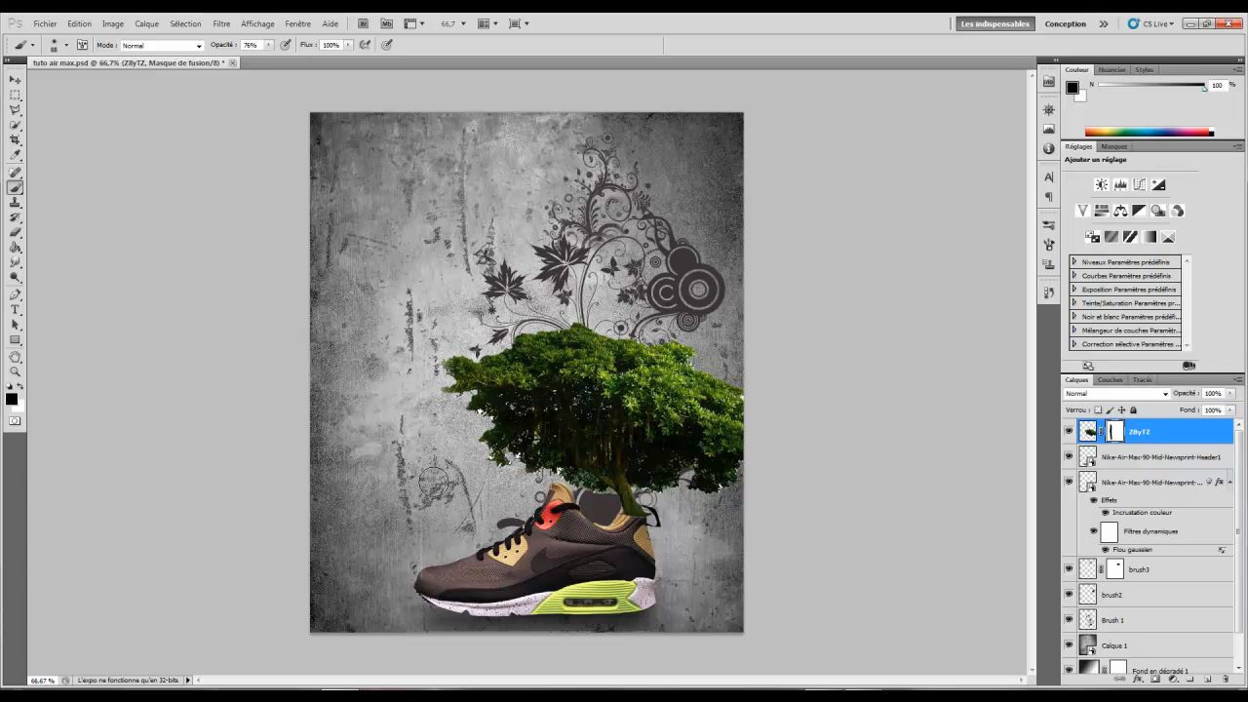
# - Move the tree down over the shoe's sole and rotate it to about -17°
pyautogui.click(15, 81)
pyautogui.moveTo(606, 303); pyautogui.dragTo(525, 531)
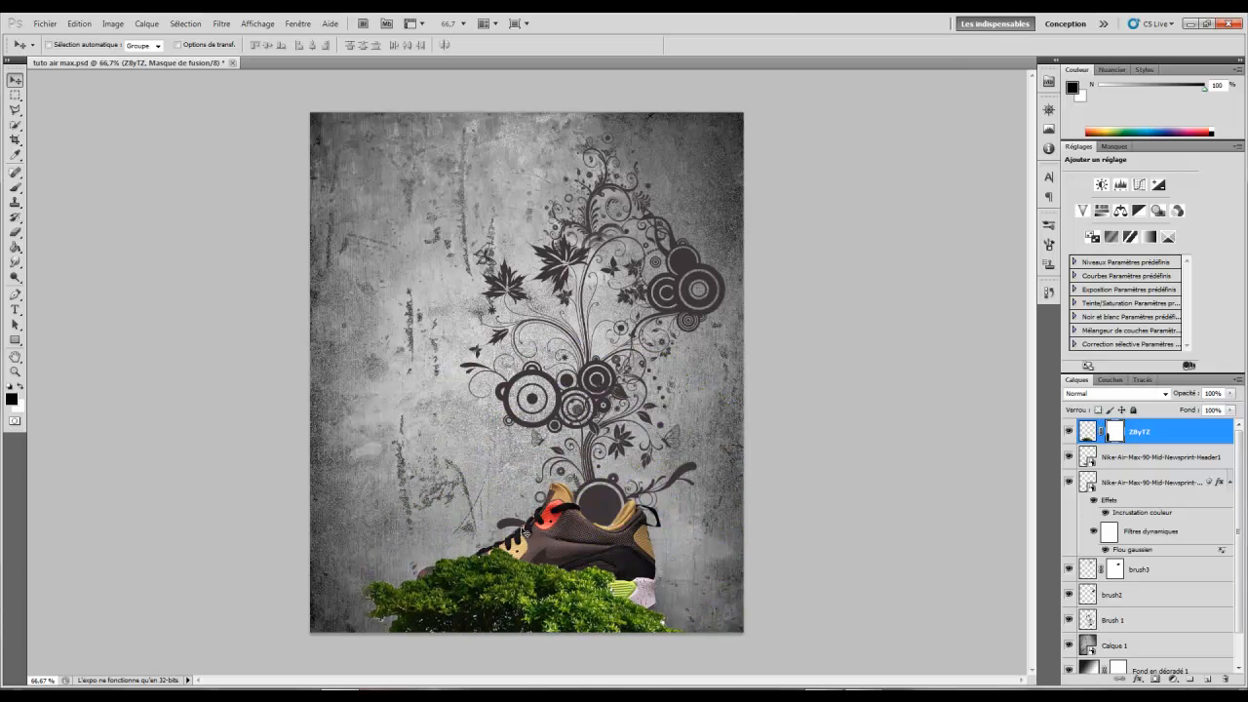
pyautogui.hotkey('ctrl', 't')
pyautogui.moveTo(852, 567); pyautogui.dragTo(819, 429)
pyautogui.moveTo(551, 573)
pyautogui.mouseDown()
pyautogui.moveTo(554, 614)
pyautogui.moveTo(560, 591)
pyautogui.moveTo(544, 583)
pyautogui.mouseUp()
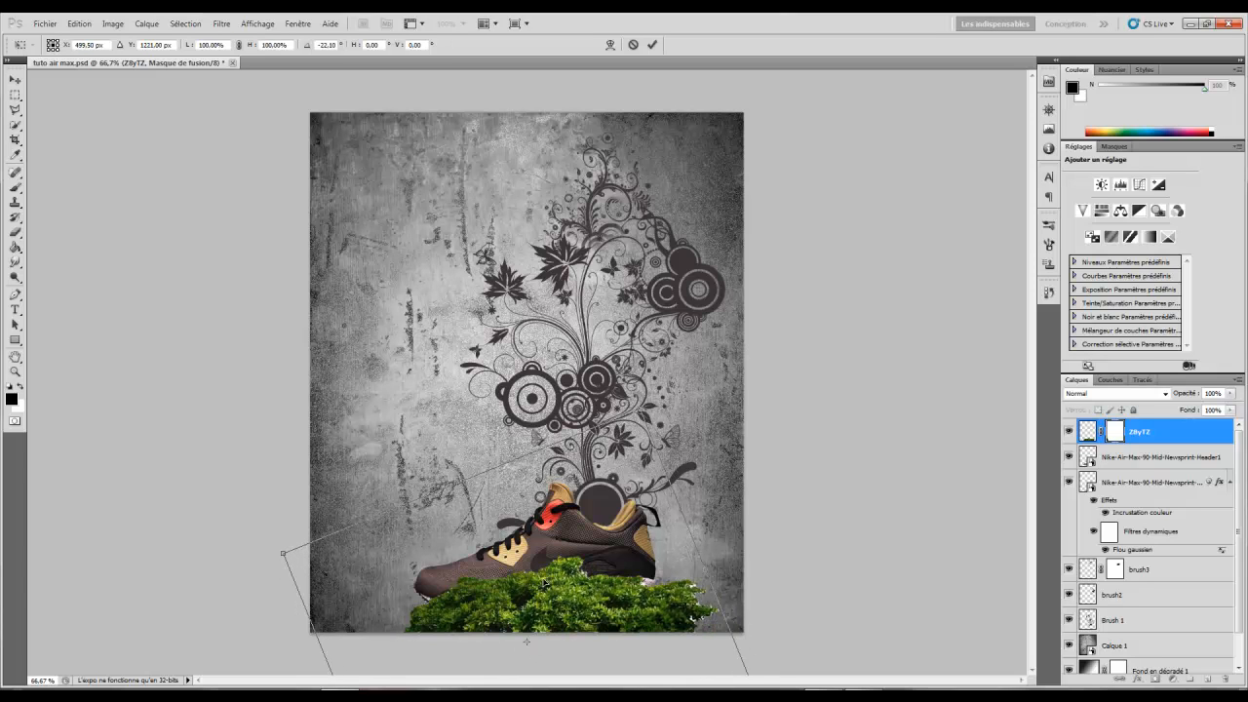
pyautogui.moveTo(807, 604)
pyautogui.mouseDown()
pyautogui.moveTo(800, 638)
pyautogui.moveTo(799, 626)
pyautogui.mouseUp()
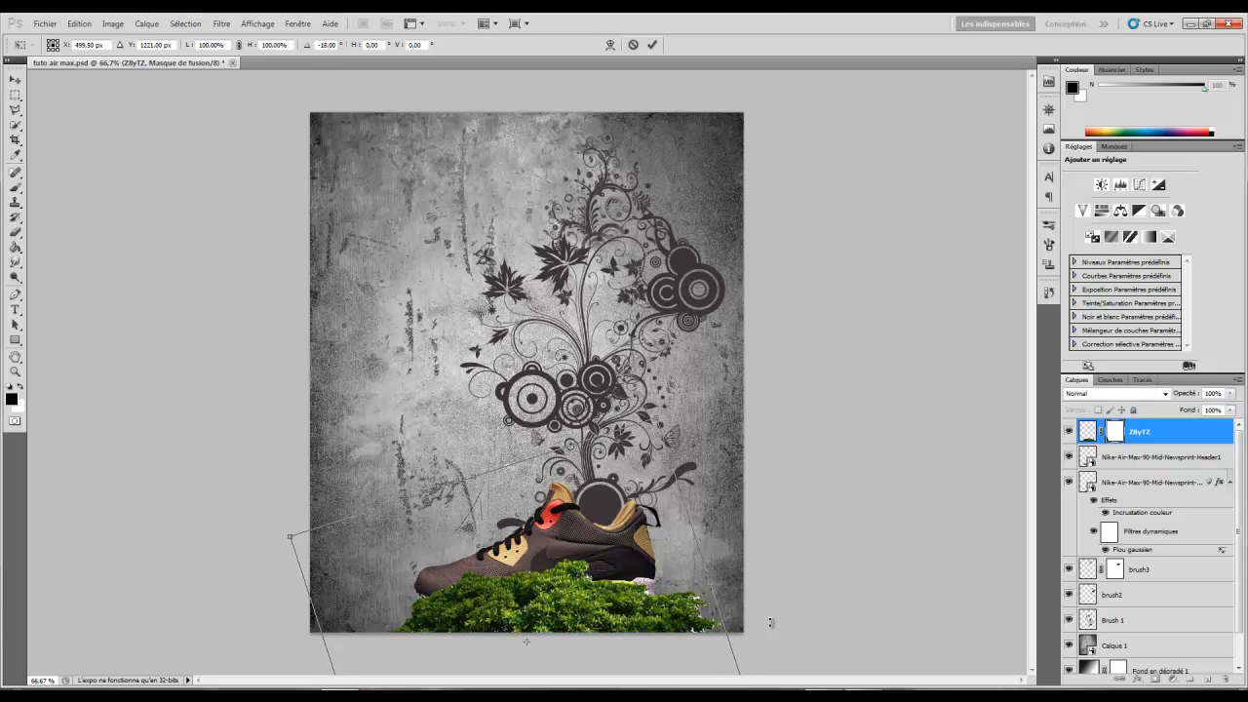
pyautogui.moveTo(692, 612); pyautogui.dragTo(690, 604)
pyautogui.hotkey('ctrl', 'z')
pyautogui.moveTo(794, 617); pyautogui.dragTo(785, 598)
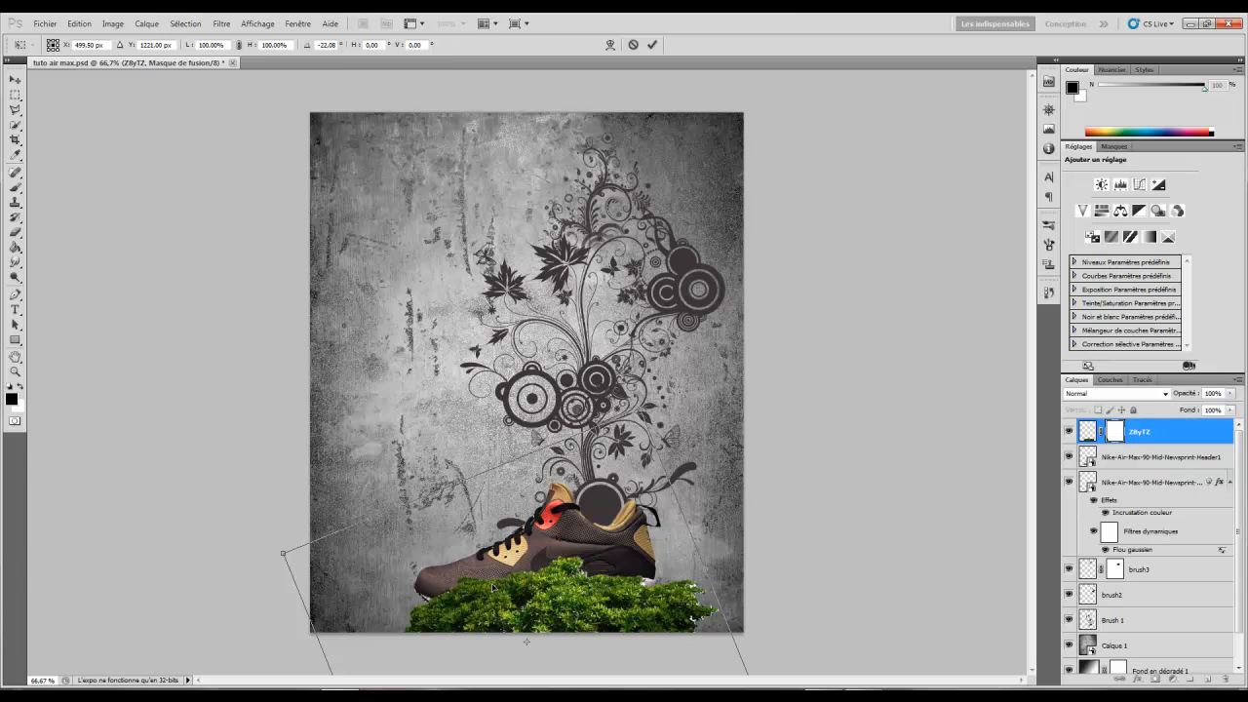
pyautogui.moveTo(492, 587); pyautogui.dragTo(492, 575)
pyautogui.moveTo(784, 613); pyautogui.dragTo(788, 638)
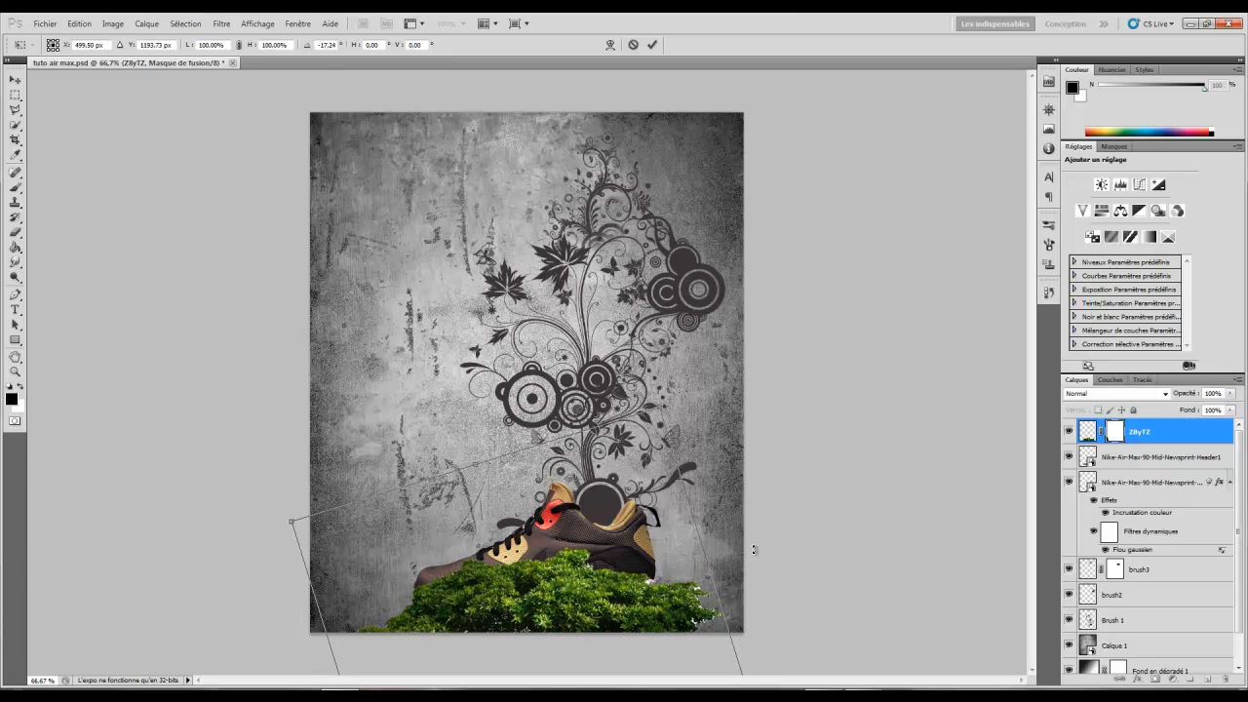
# - Scale the tree to about 87.6%, adjust its rotation to about -14° over the sole and apply the transformation
pyautogui.moveTo(658, 407); pyautogui.dragTo(547, 489)
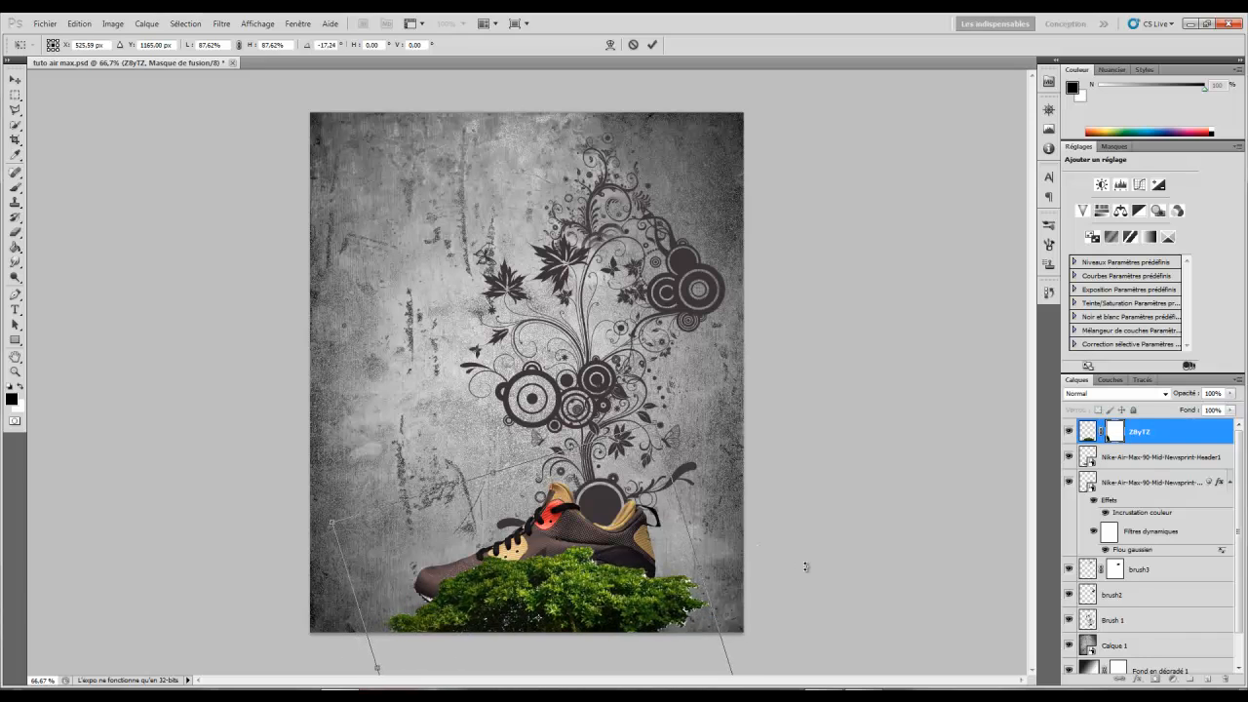
pyautogui.moveTo(885, 607); pyautogui.dragTo(695, 567)
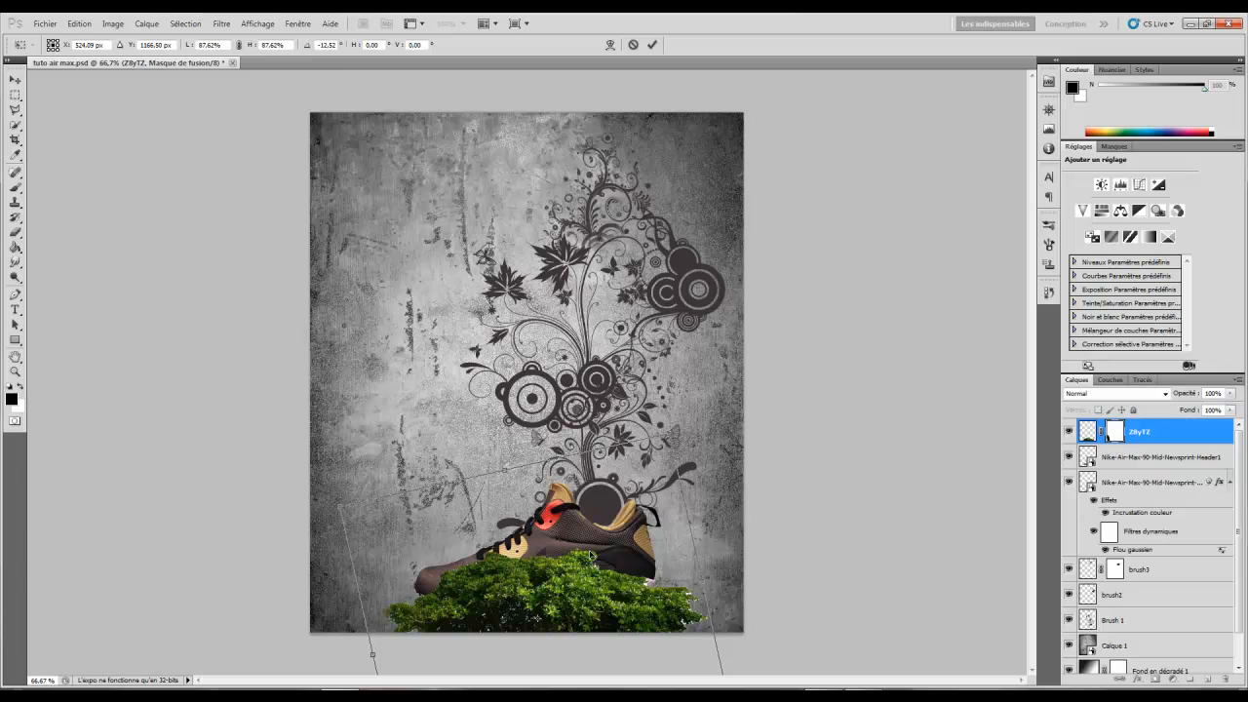
pyautogui.moveTo(590, 556); pyautogui.dragTo(590, 560)
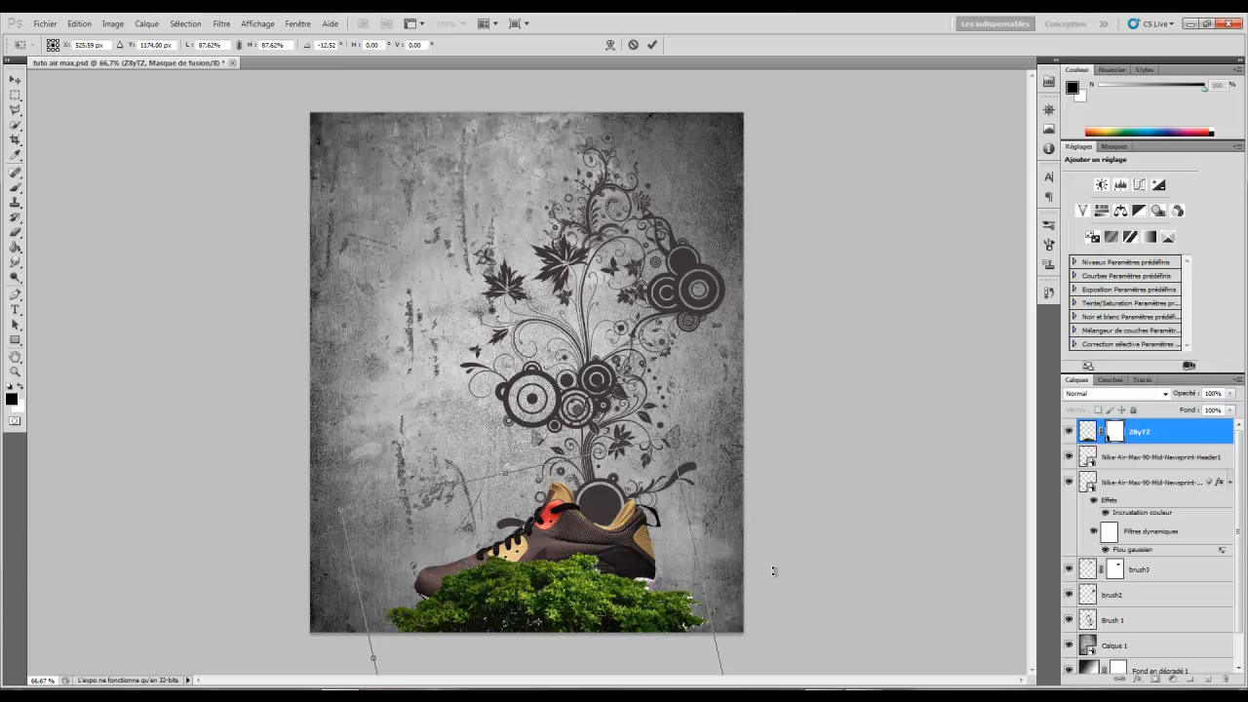
pyautogui.moveTo(815, 573); pyautogui.dragTo(804, 548)
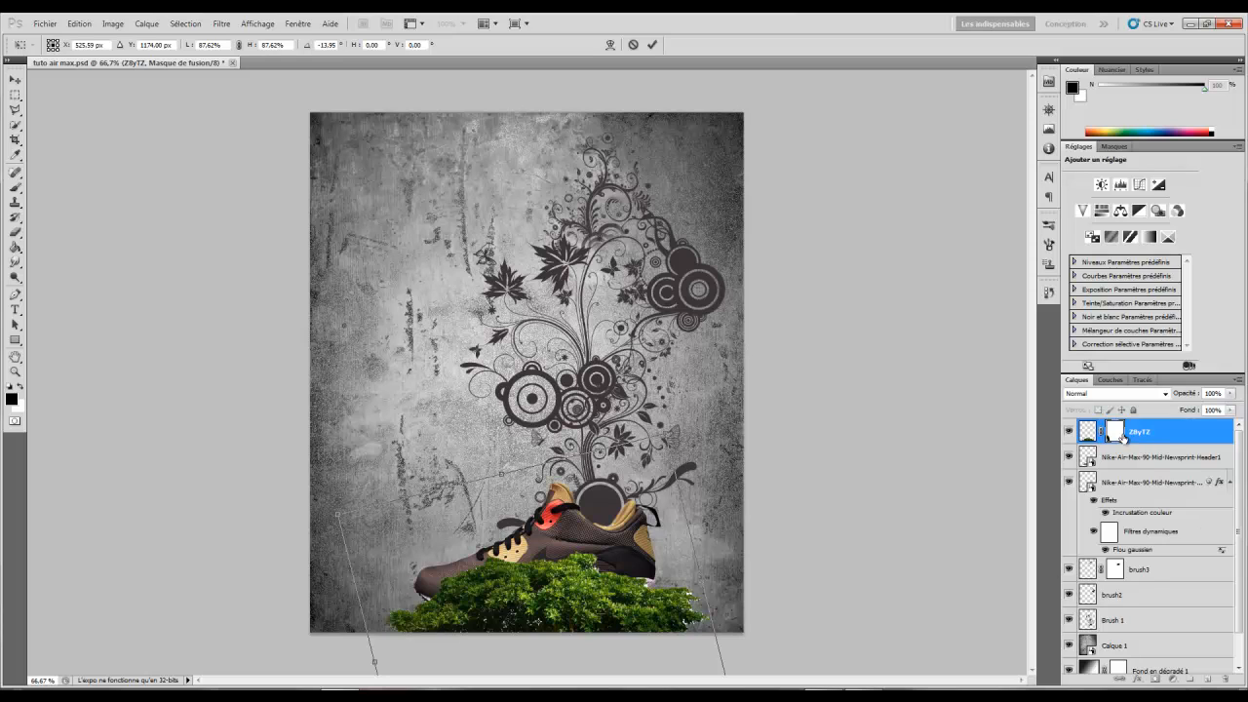
pyautogui.click(14, 188)
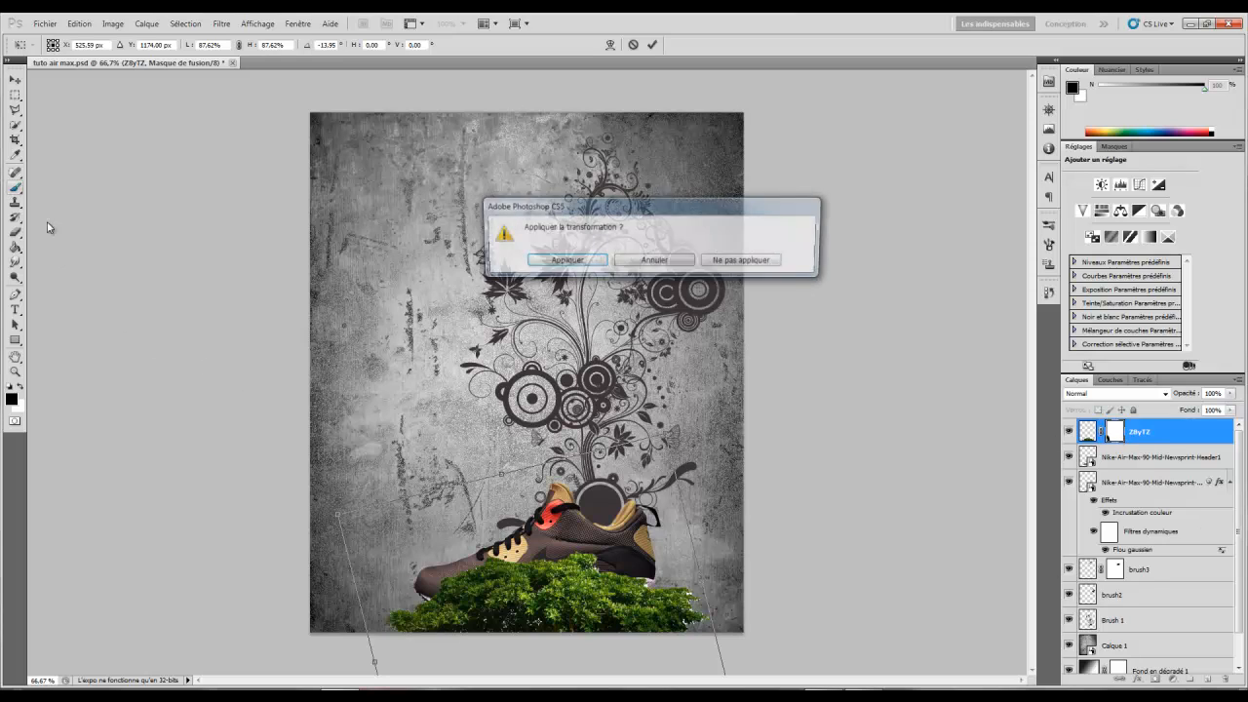
pyautogui.click(577, 261)
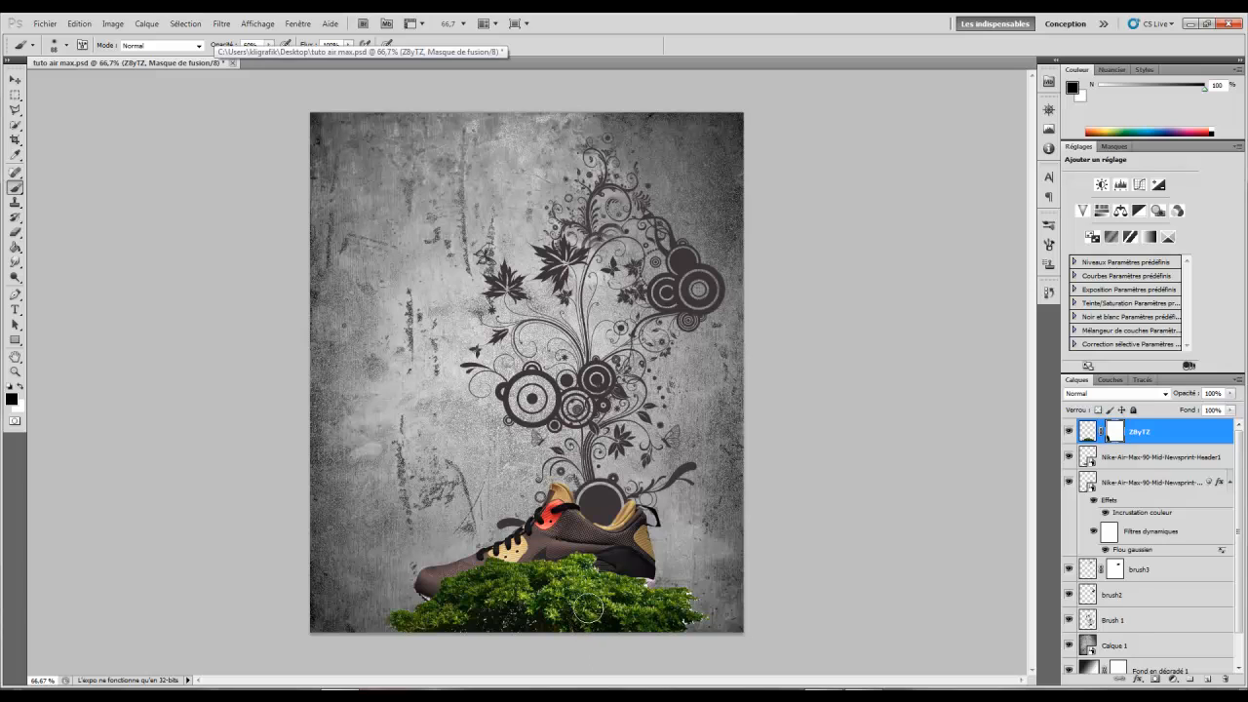
# - Using 65% layer opacity as a guide, mask out the foliage over the sole's air window with a 60% opacity brush, then restore 100% layer opacity
pyautogui.moveTo(1188, 399); pyautogui.dragTo(1164, 393)
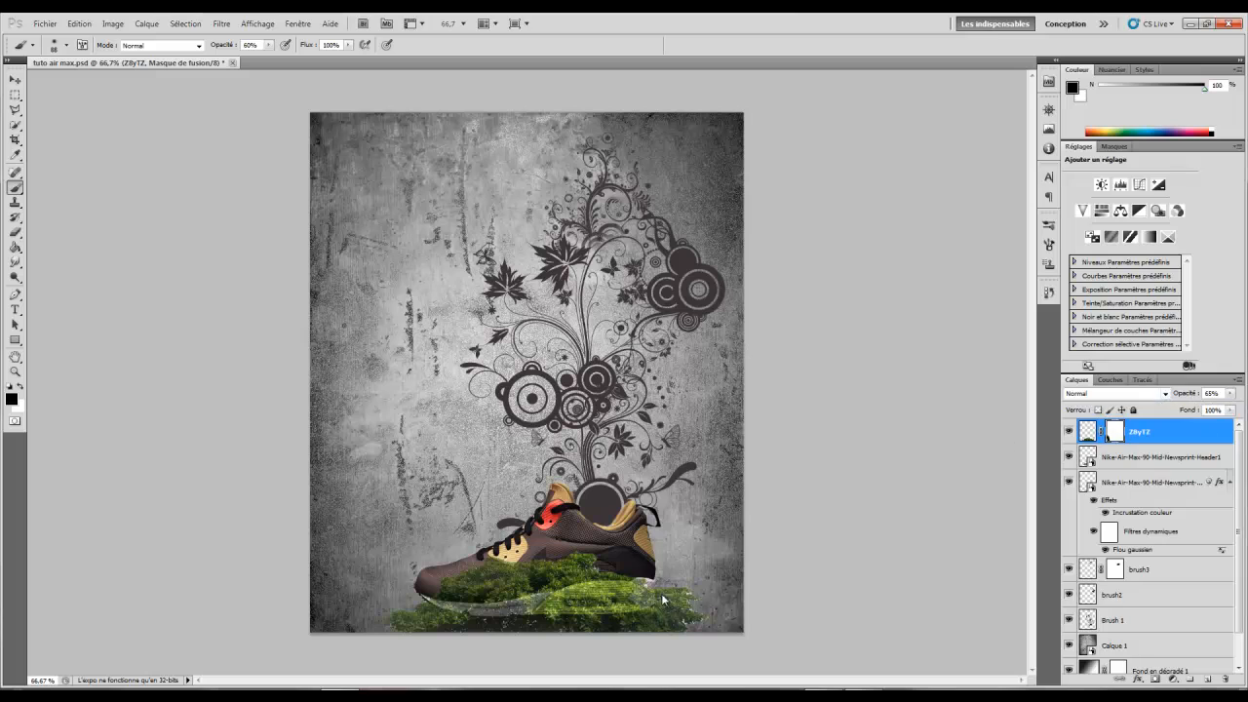
pyautogui.rightClick(601, 599)
pyautogui.moveTo(627, 435); pyautogui.dragTo(617, 439)
pyautogui.click(554, 49)
pyautogui.moveTo(573, 603); pyautogui.dragTo(590, 602)
pyautogui.moveTo(611, 601); pyautogui.dragTo(586, 602)
pyautogui.moveTo(1193, 395); pyautogui.dragTo(1240, 405)
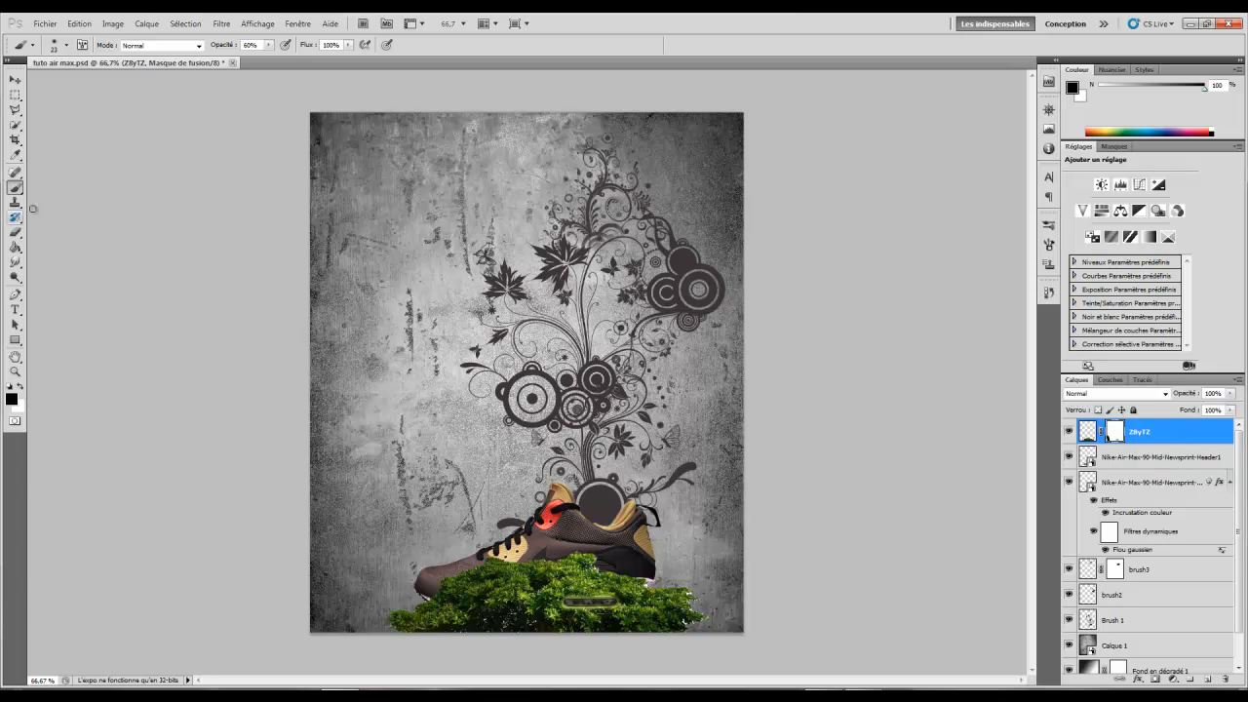
# - Paint the foliage off the shoe's upper and front sole on the layer mask with a soft 48 px brush at 57% opacity
pyautogui.rightClick(521, 376)
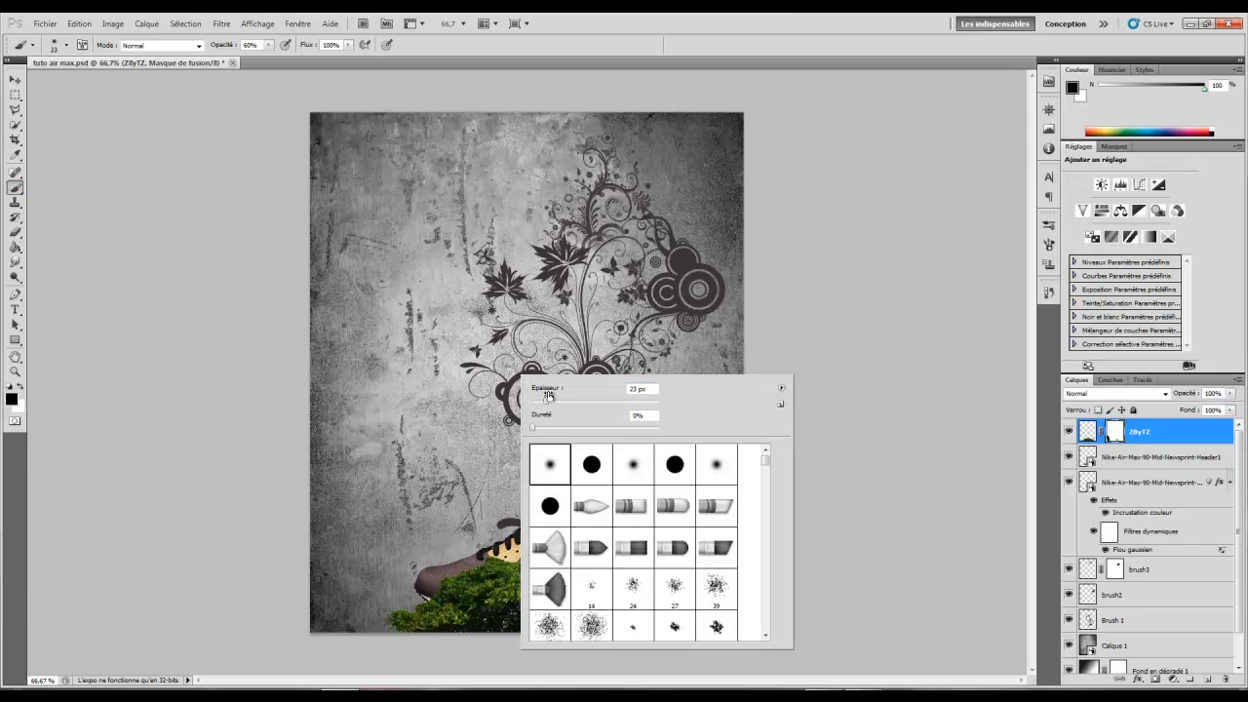
pyautogui.moveTo(552, 400); pyautogui.dragTo(561, 399)
pyautogui.click(632, 29)
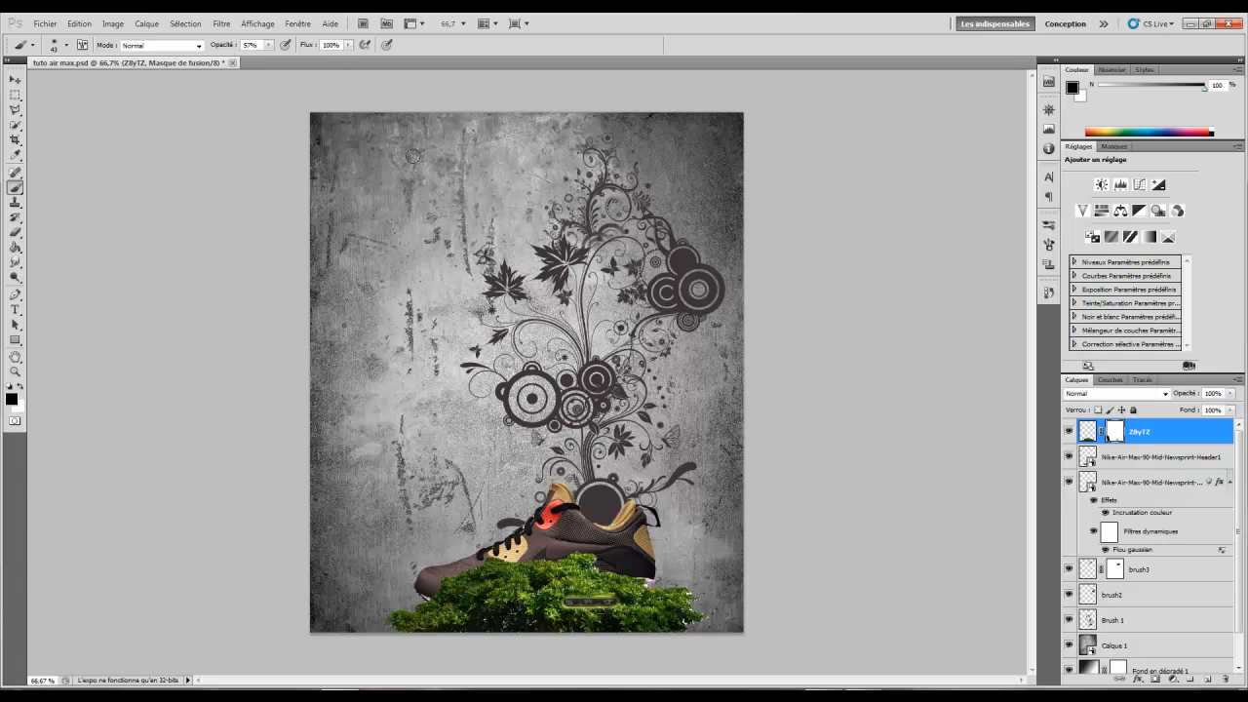
pyautogui.rightClick(529, 378)
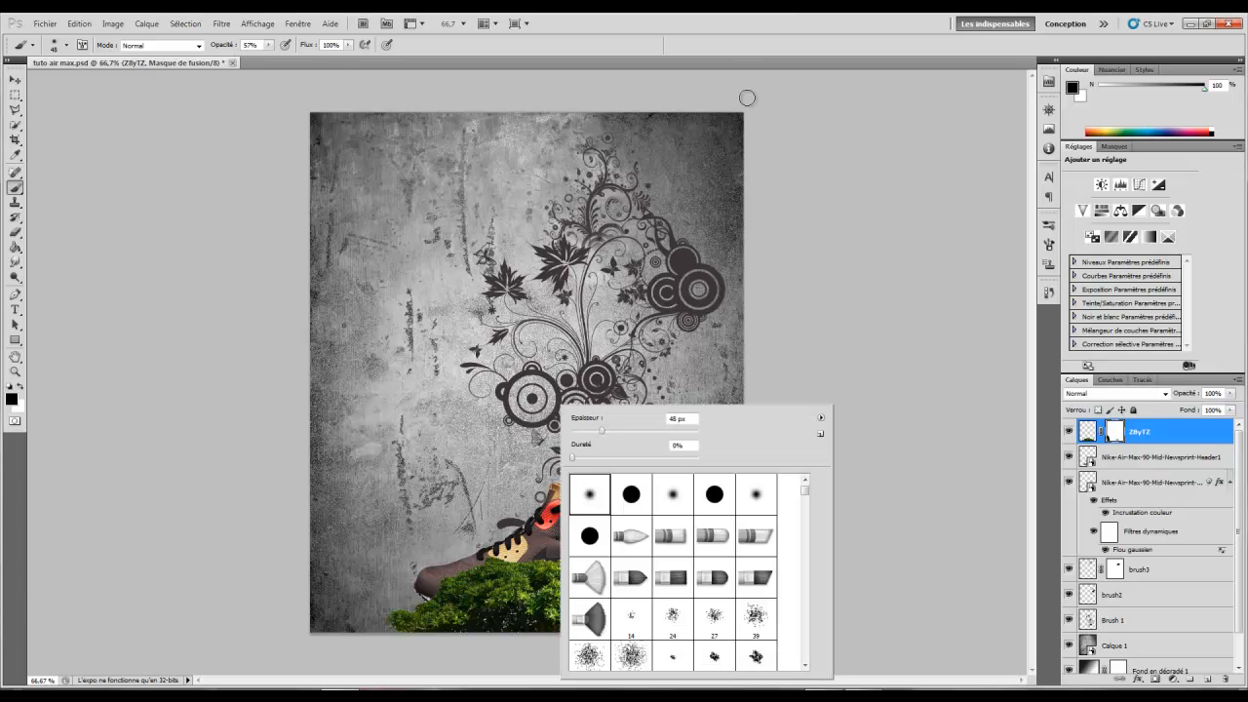
pyautogui.click(730, 49)
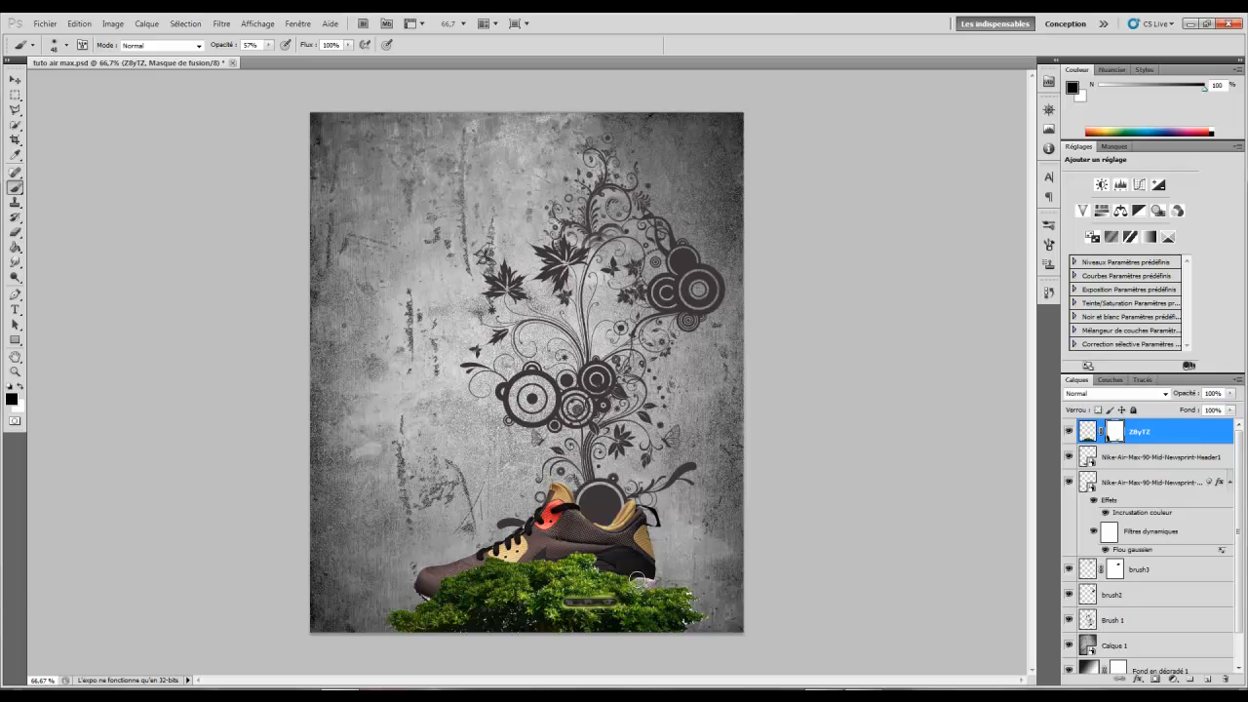
pyautogui.moveTo(595, 558)
pyautogui.mouseDown()
pyautogui.moveTo(482, 566)
pyautogui.moveTo(445, 576)
pyautogui.moveTo(470, 576)
pyautogui.moveTo(436, 593)
pyautogui.moveTo(526, 612)
pyautogui.moveTo(488, 597)
pyautogui.moveTo(501, 588)
pyautogui.moveTo(493, 576)
pyautogui.moveTo(585, 570)
pyautogui.moveTo(534, 588)
pyautogui.moveTo(607, 575)
pyautogui.moveTo(557, 577)
pyautogui.moveTo(531, 595)
pyautogui.moveTo(554, 583)
pyautogui.moveTo(671, 586)
pyautogui.moveTo(687, 593)
pyautogui.moveTo(693, 638)
pyautogui.mouseUp()
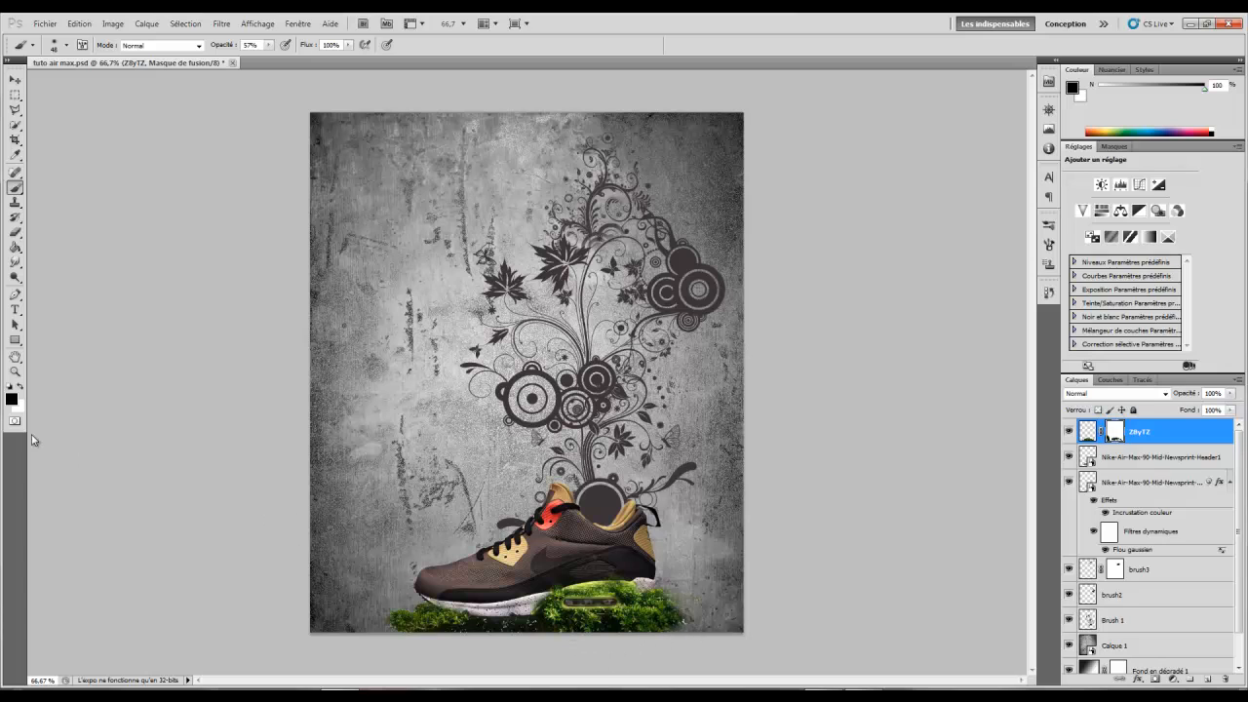
# - Paint white on the mask to bring back foliage around the air window and under the shoe's toe
pyautogui.click(18, 388)
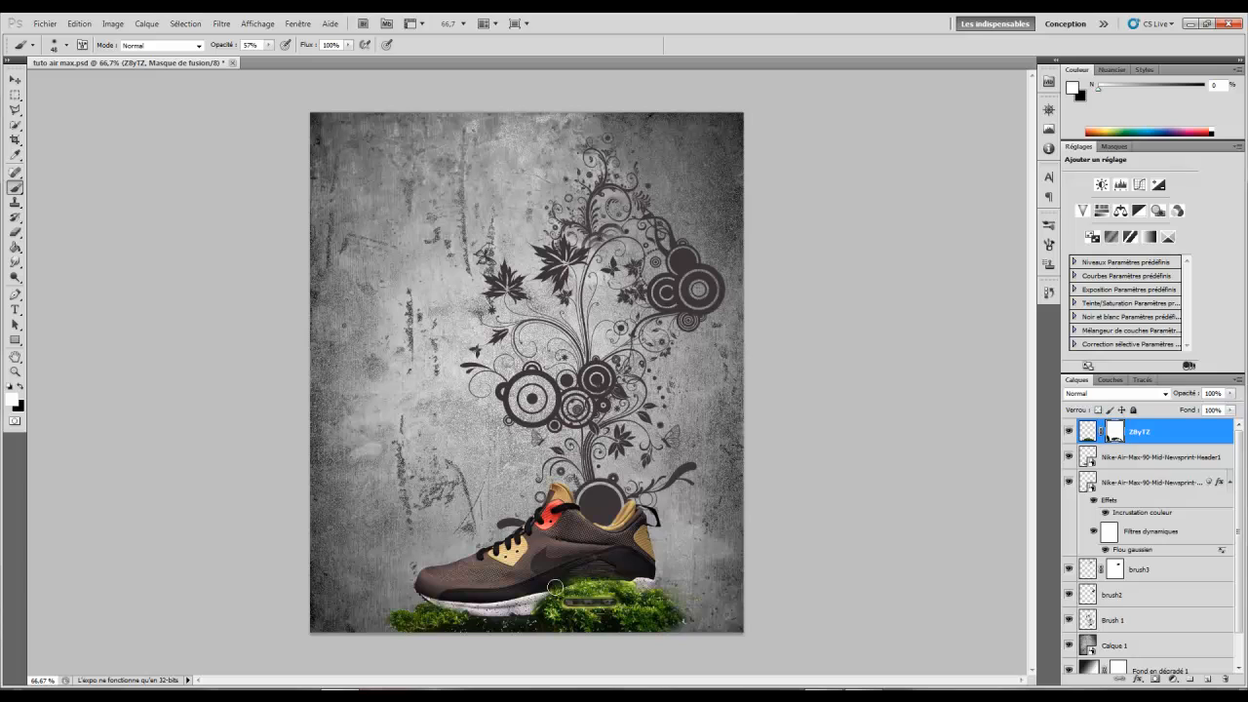
pyautogui.click(568, 587)
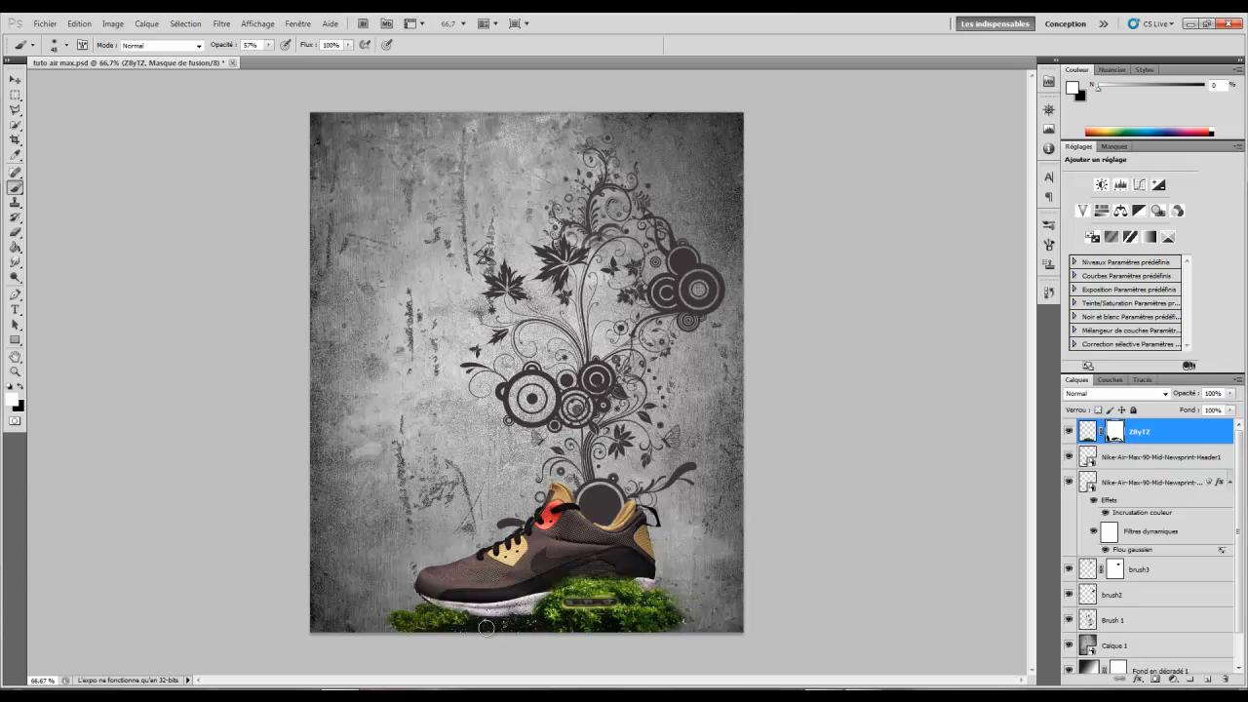
pyautogui.moveTo(490, 629)
pyautogui.mouseDown()
pyautogui.moveTo(435, 609)
pyautogui.moveTo(425, 619)
pyautogui.moveTo(429, 602)
pyautogui.moveTo(440, 609)
pyautogui.moveTo(450, 644)
pyautogui.moveTo(435, 606)
pyautogui.mouseUp()
# - Duplicate the foliage layer and move the original ZByTZ layer directly above Brush 1
pyautogui.hotkey('ctrl', '2')
pyautogui.click(15, 79)
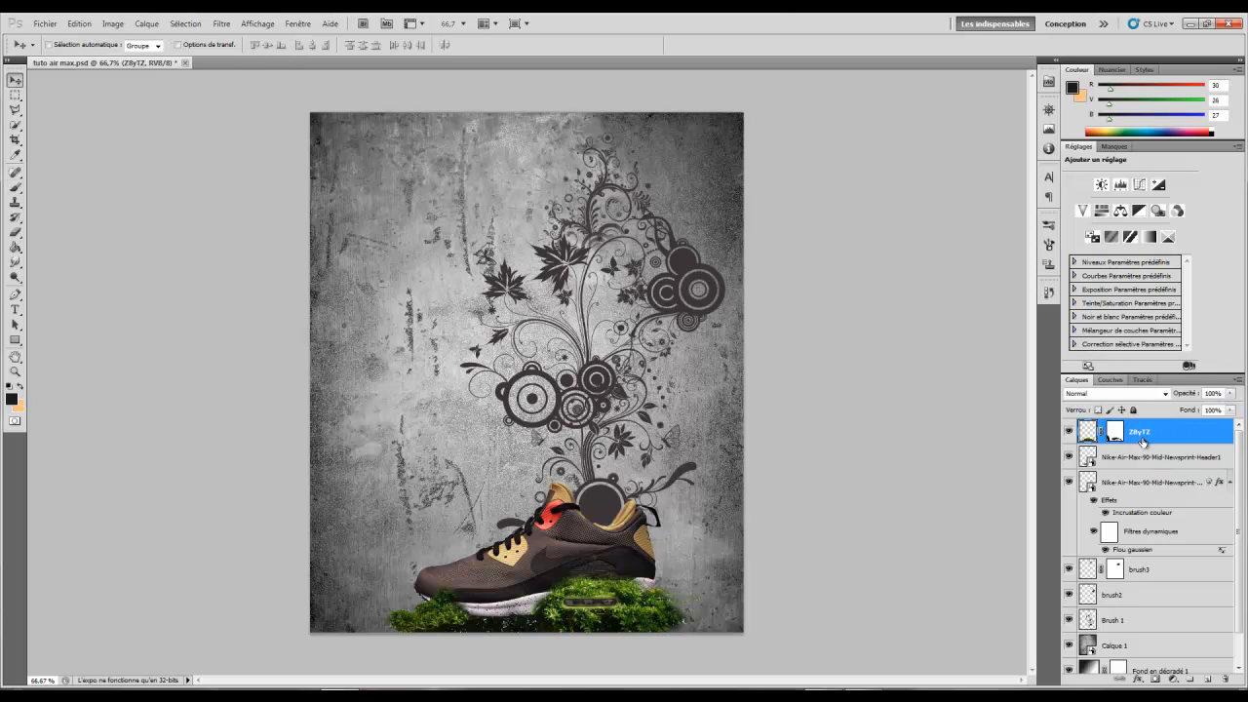
pyautogui.hotkey('ctrl', 'j')
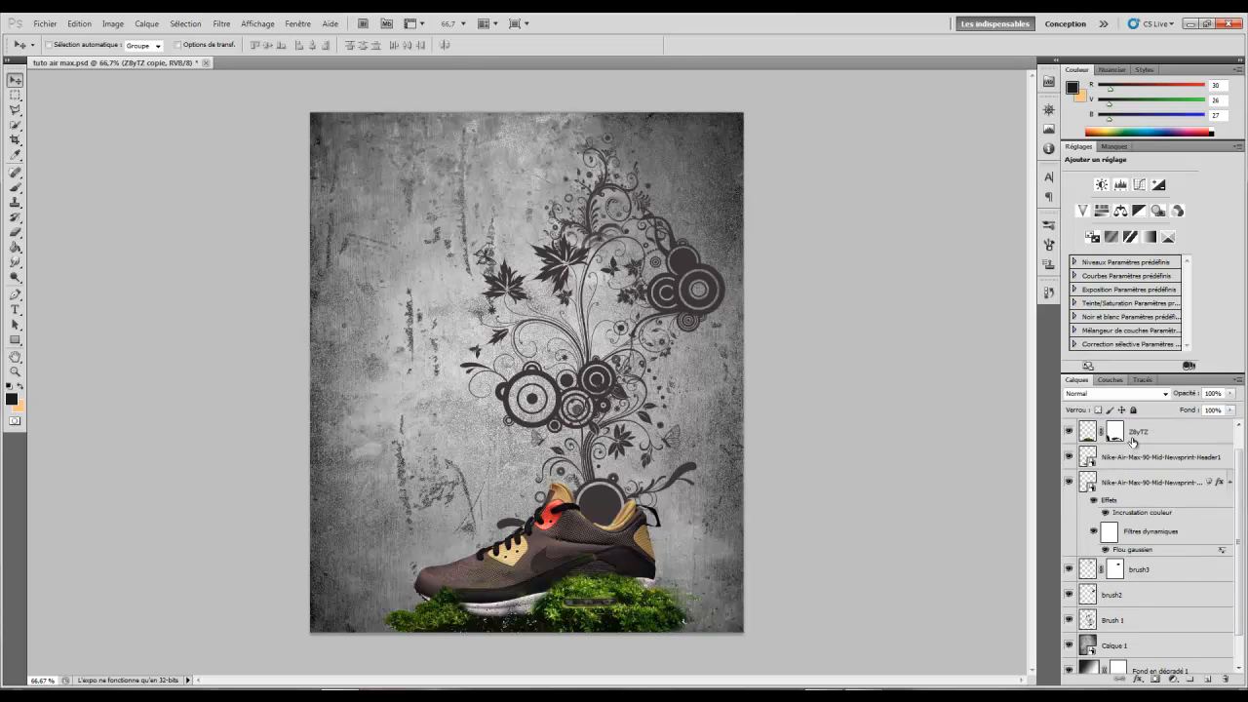
pyautogui.moveTo(1131, 440)
pyautogui.mouseDown()
pyautogui.moveTo(1145, 555)
pyautogui.moveTo(1190, 626)
pyautogui.mouseUp()
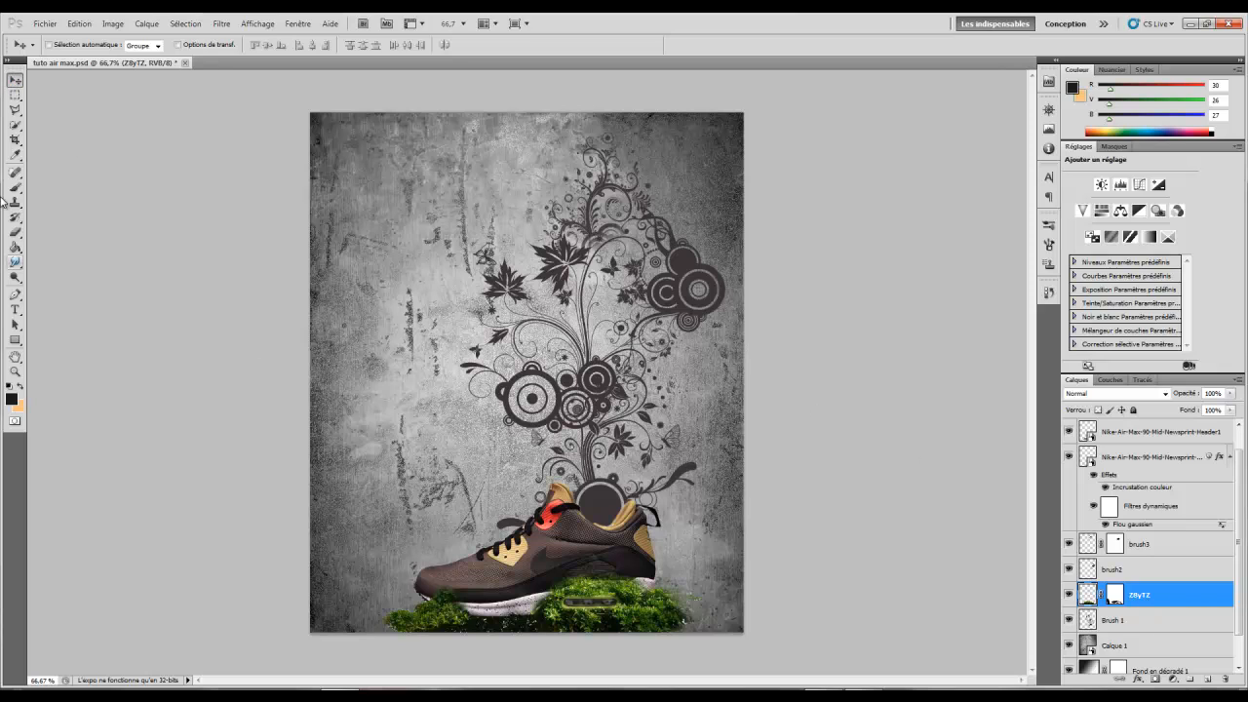
# - Clip the ZByTZ foliage layer to Brush 1 and shift it up over the motif's maple leaves
pyautogui.moveTo(525, 410); pyautogui.dragTo(511, 254)
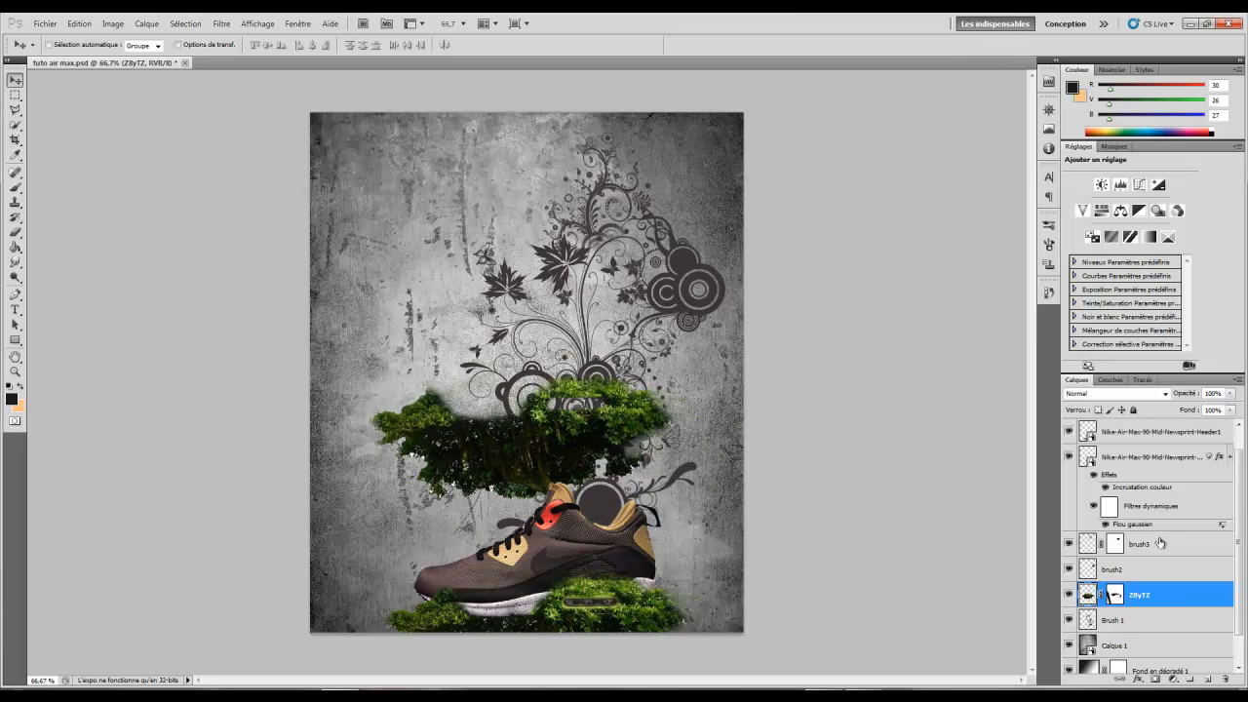
pyautogui.rightClick(1145, 598)
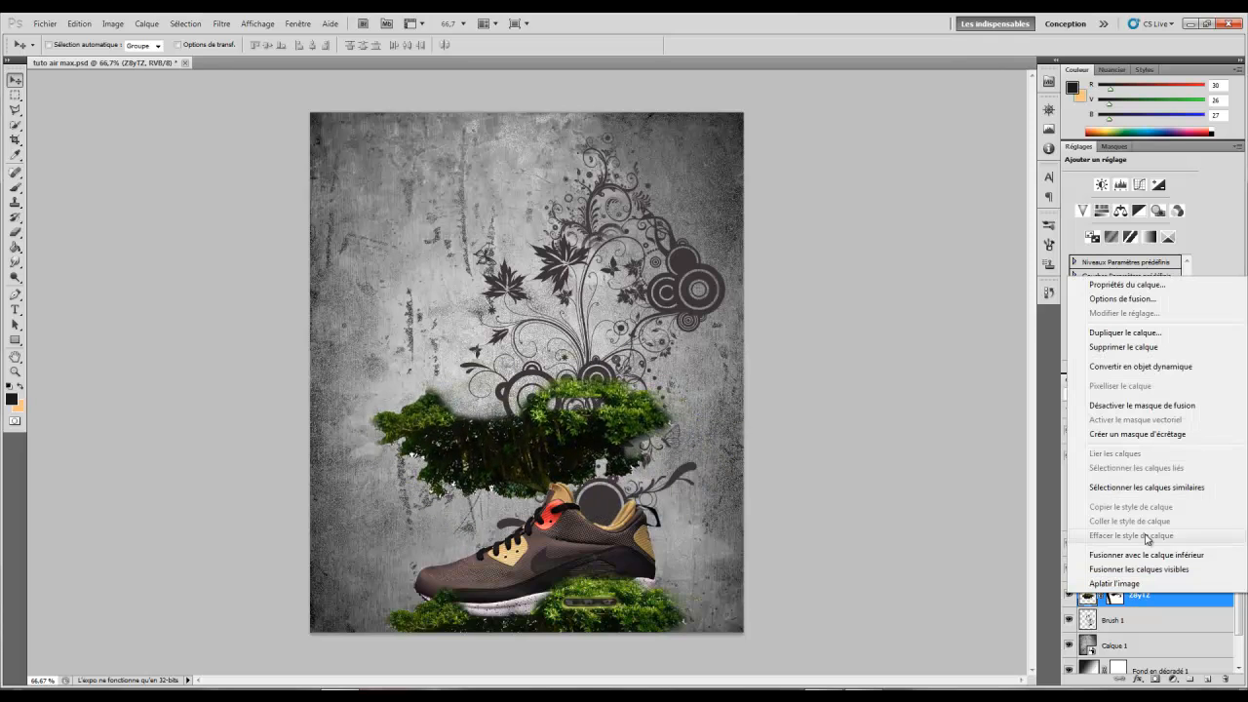
pyautogui.click(1167, 436)
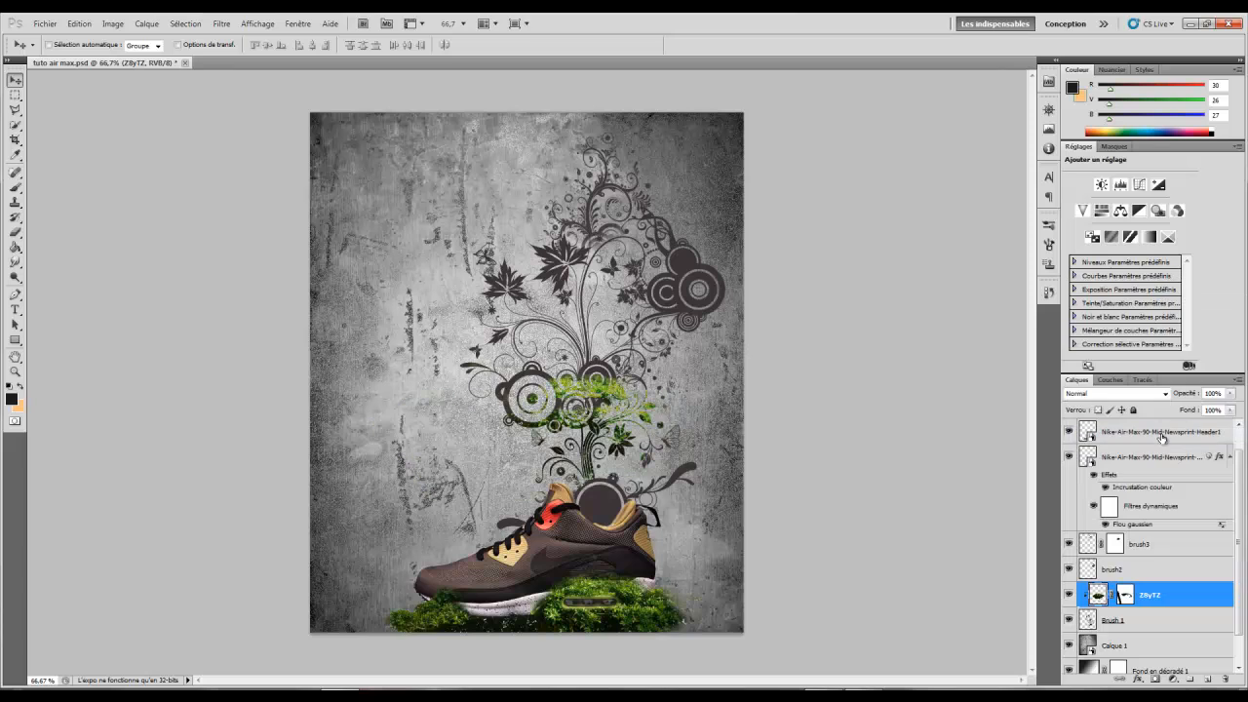
pyautogui.moveTo(703, 397)
pyautogui.mouseDown()
pyautogui.moveTo(673, 203)
pyautogui.moveTo(664, 242)
pyautogui.moveTo(567, 222)
pyautogui.mouseUp()
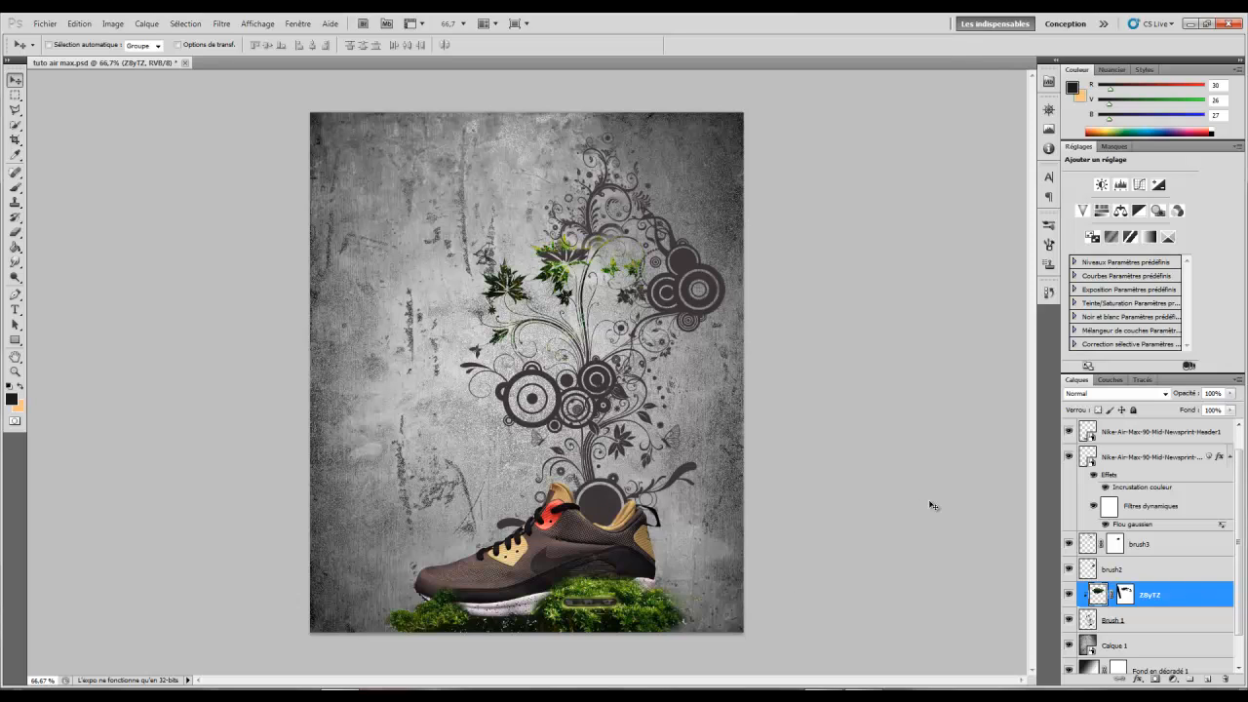
# - Duplicate the clipped foliage layer, clip the copy to Brush 1 and position it over the central circles
pyautogui.hotkey('ctrl', 'j')
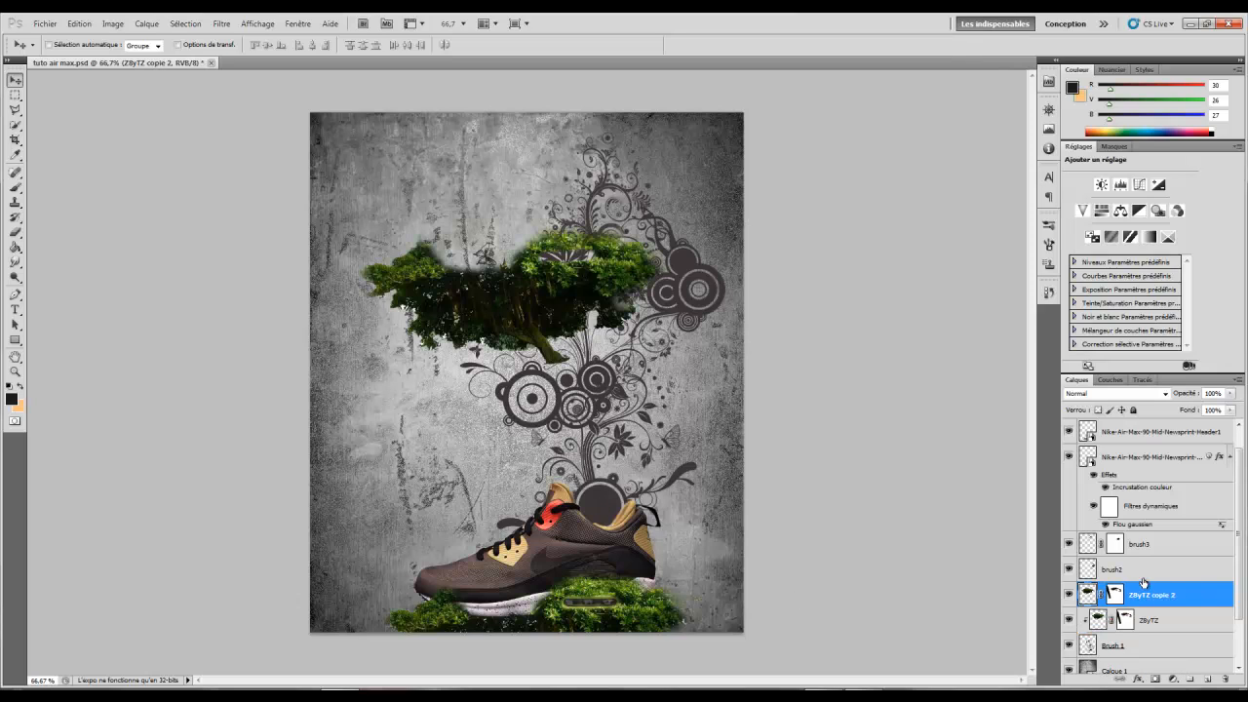
pyautogui.moveTo(622, 338); pyautogui.dragTo(675, 440)
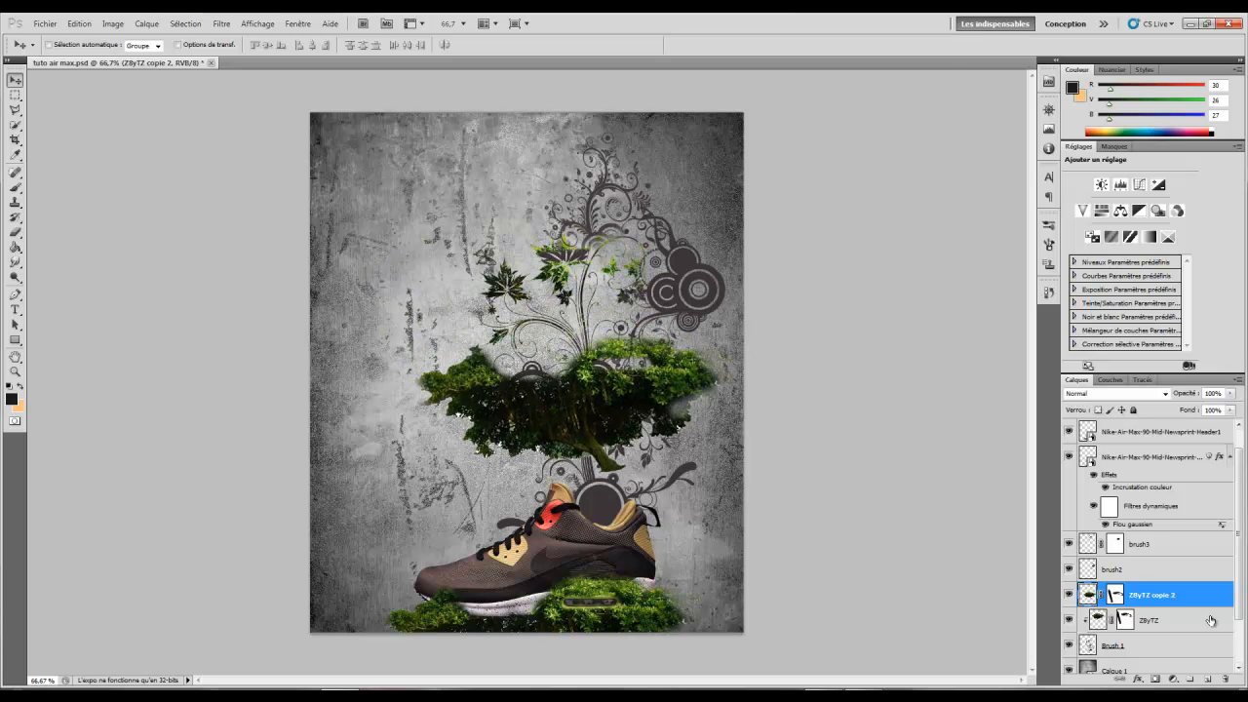
pyautogui.rightClick(1144, 601)
pyautogui.click(1143, 436)
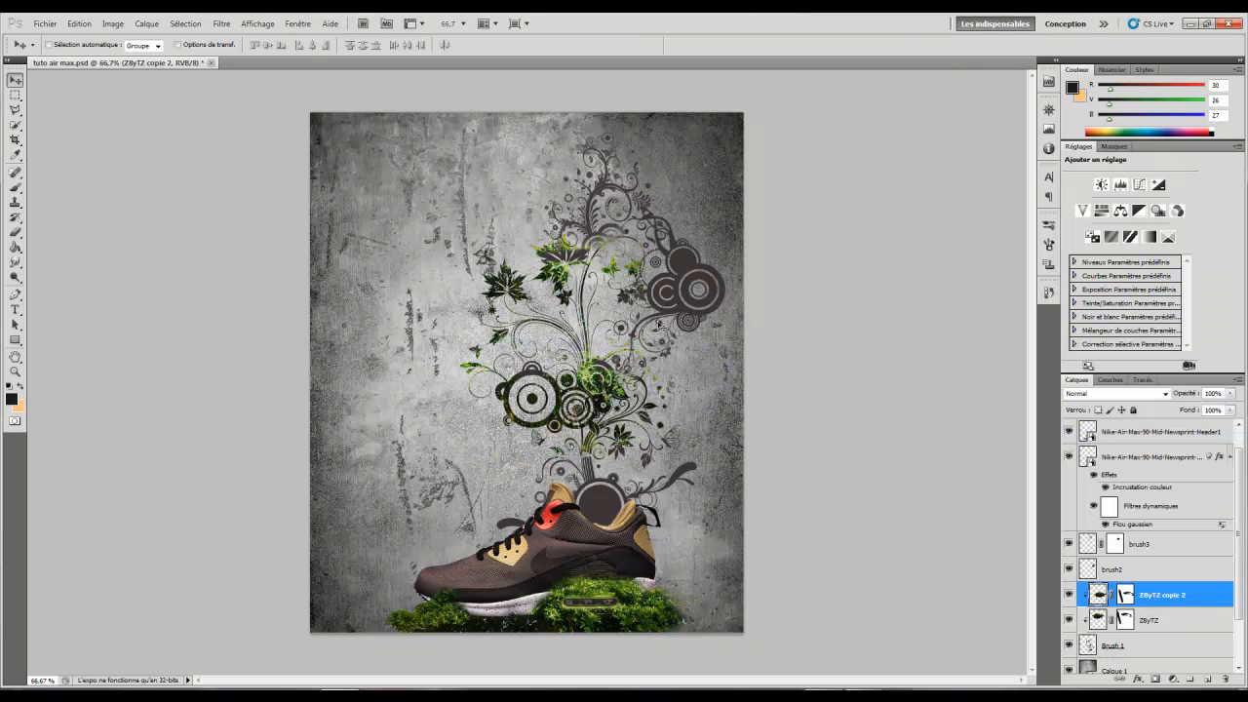
pyautogui.moveTo(659, 325); pyautogui.dragTo(635, 348)
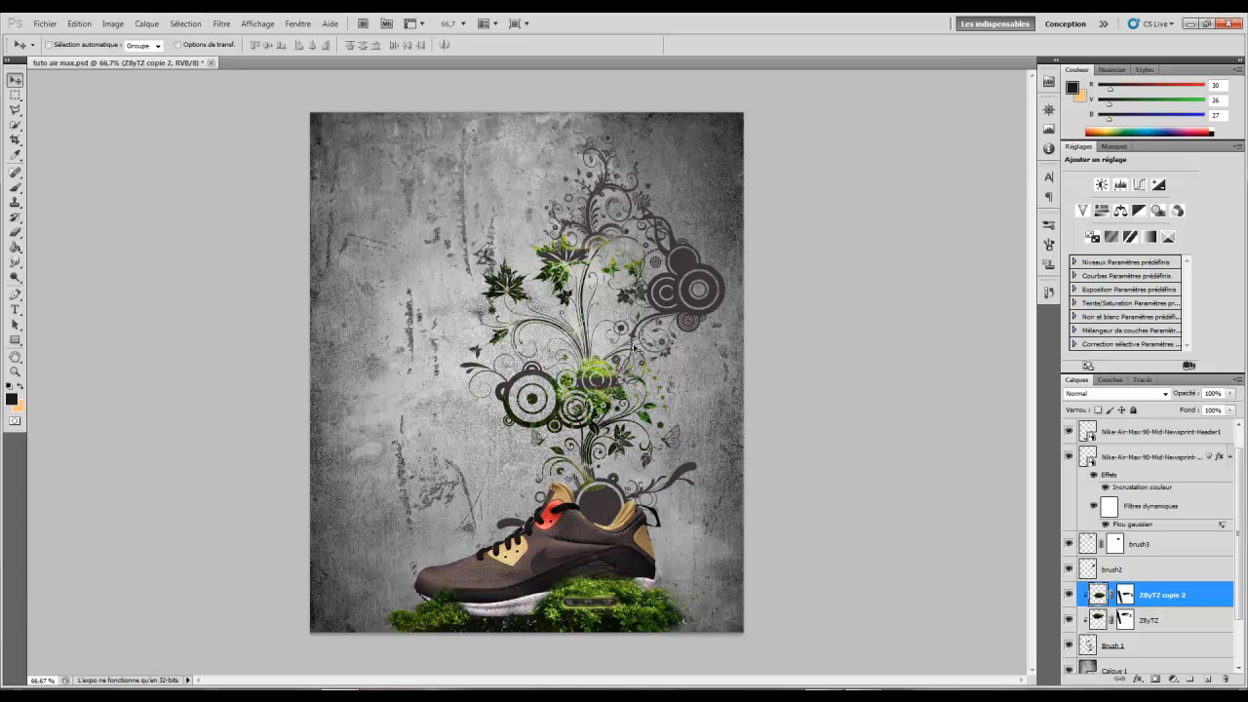
# - Rotate the clipped foliage copy diagonally and reposition it to cover the motif down to the circle behind the shoe
pyautogui.hotkey('ctrl', 't')
pyautogui.moveTo(802, 386); pyautogui.dragTo(635, 383)
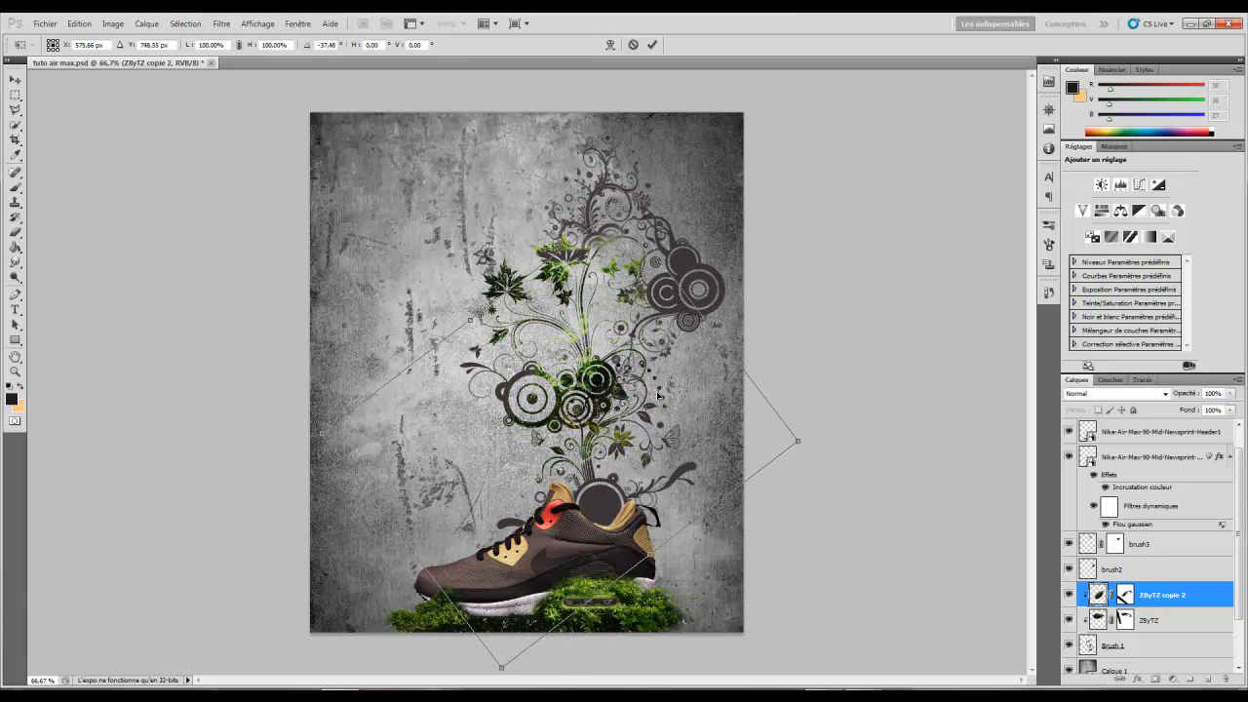
pyautogui.moveTo(862, 437); pyautogui.dragTo(869, 491)
pyautogui.moveTo(792, 484); pyautogui.dragTo(841, 513)
pyautogui.moveTo(667, 429); pyautogui.dragTo(756, 341)
pyautogui.press('Return')
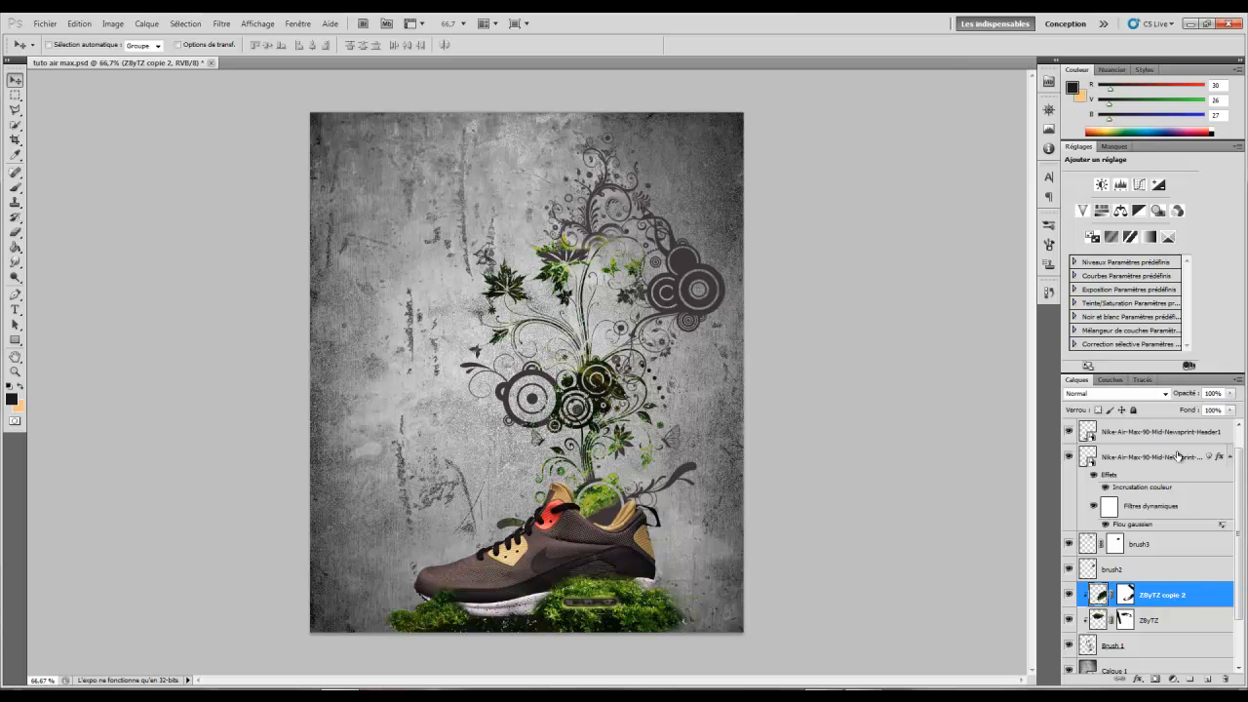
# - Duplicate the ZByTZ copie 2 foliage layer, move the copy directly above brush2 and clip it to brush2
pyautogui.scroll(1, 1178, 458)
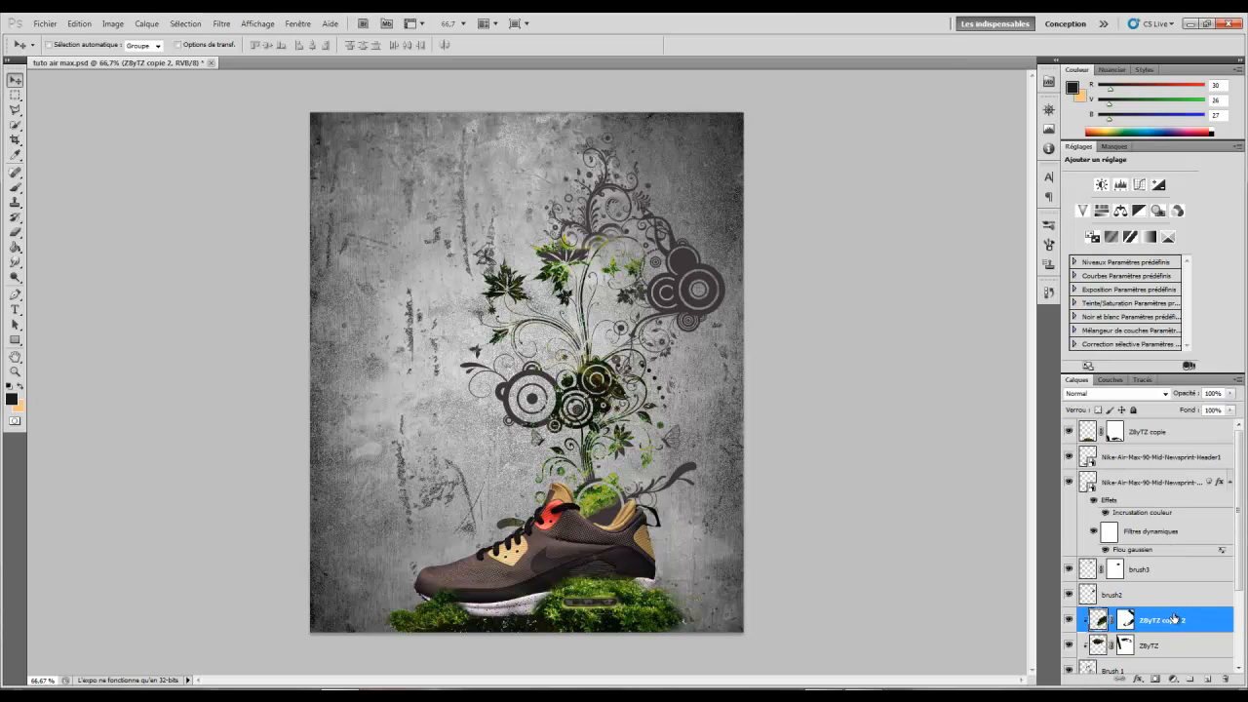
pyautogui.hotkey('ctrl', 'j')
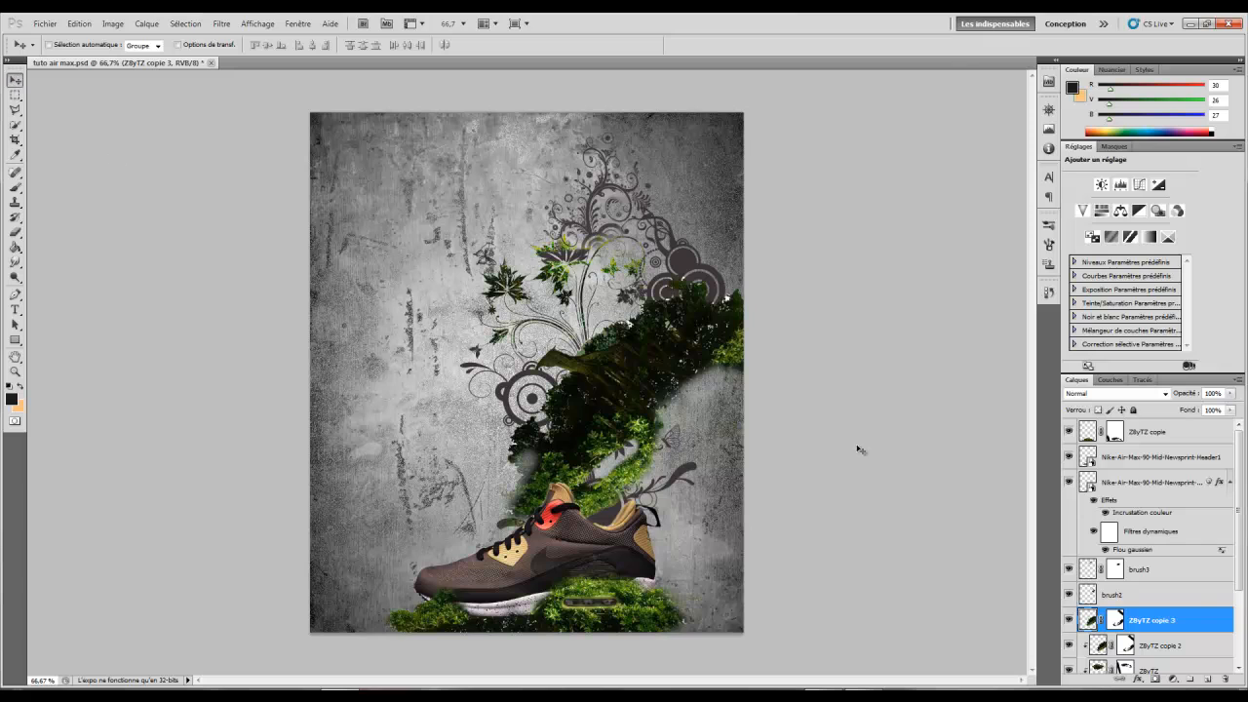
pyautogui.moveTo(1152, 621); pyautogui.dragTo(1160, 594)
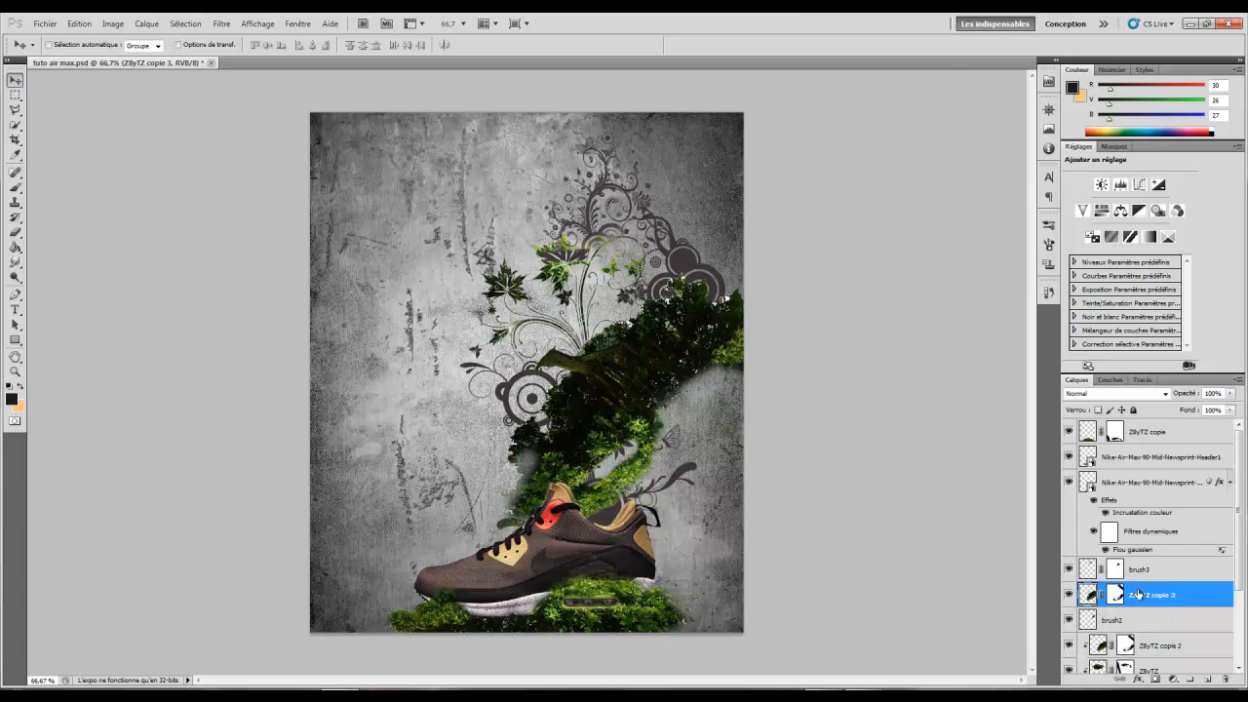
pyautogui.rightClick(1160, 594)
pyautogui.click(1176, 429)
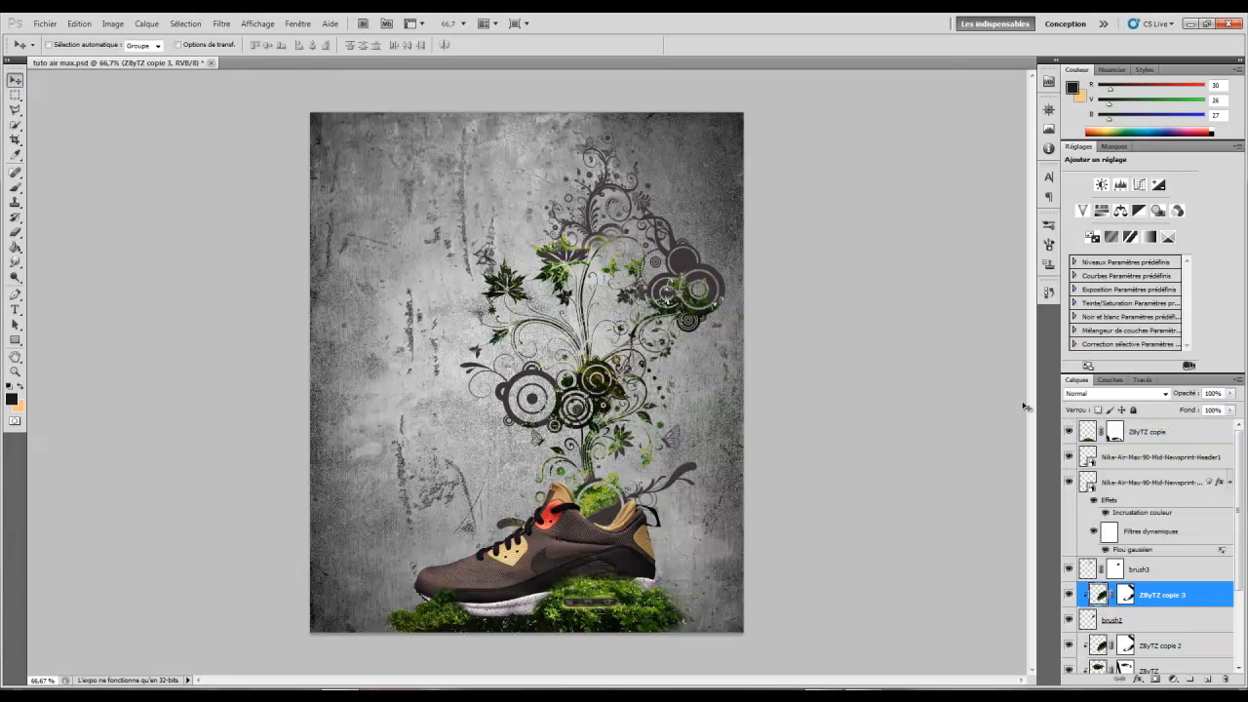
# - Move and rotate the foliage clipped to brush2 so it fills the cluster of circles on the motif's upper right
pyautogui.moveTo(683, 396); pyautogui.dragTo(638, 328)
pyautogui.hotkey('ctrl', 't')
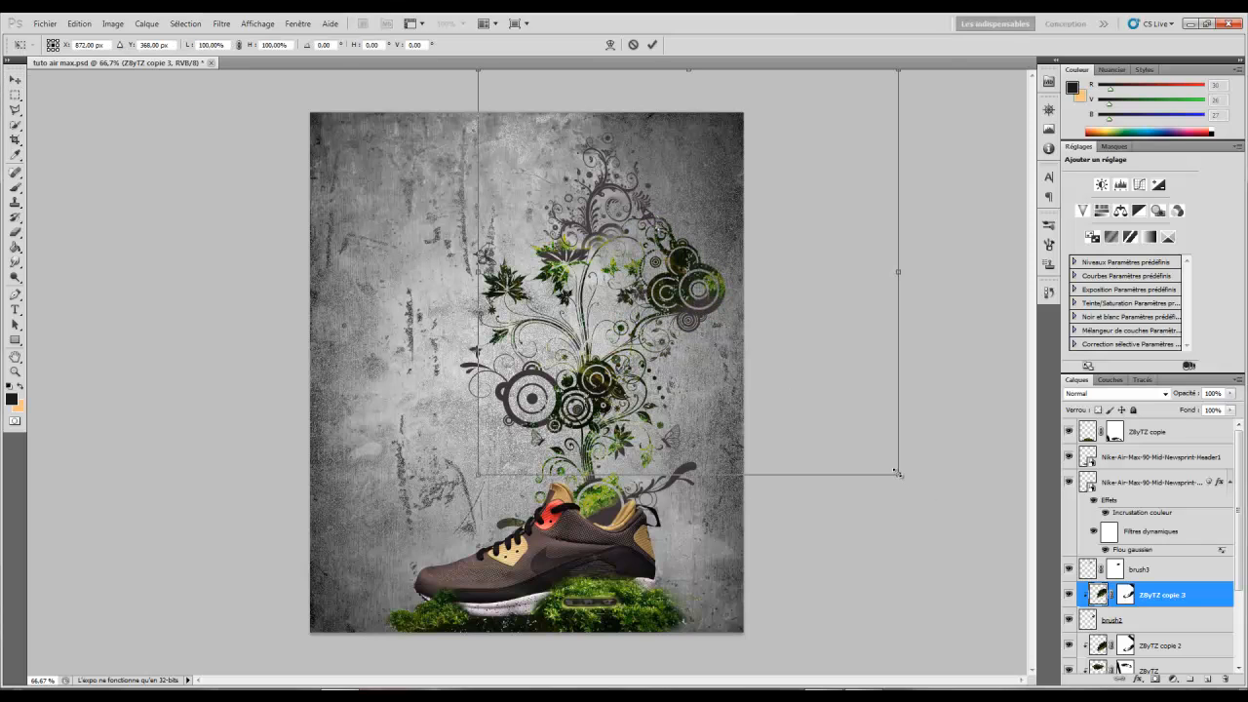
pyautogui.moveTo(897, 472); pyautogui.dragTo(818, 355)
pyautogui.press('Return')
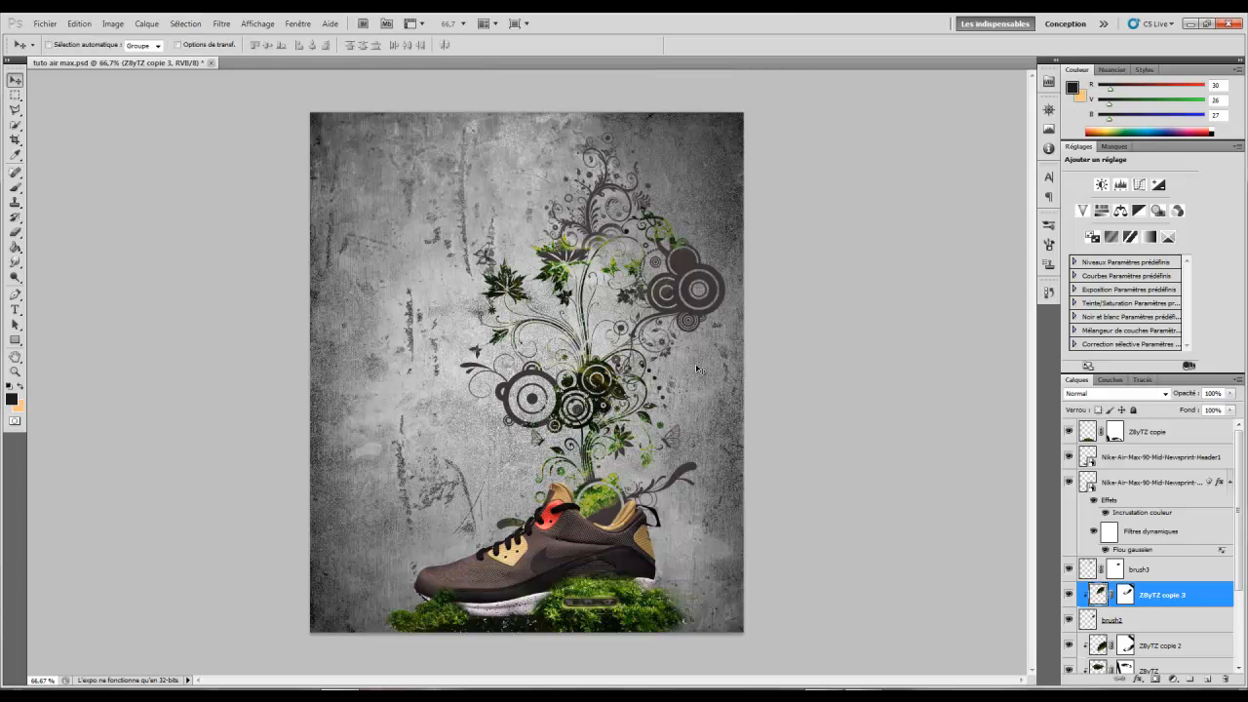
pyautogui.moveTo(785, 448); pyautogui.dragTo(962, 334)
pyautogui.hotkey('ctrl', 't')
pyautogui.moveTo(808, 300); pyautogui.dragTo(730, 354)
pyautogui.press('Return')
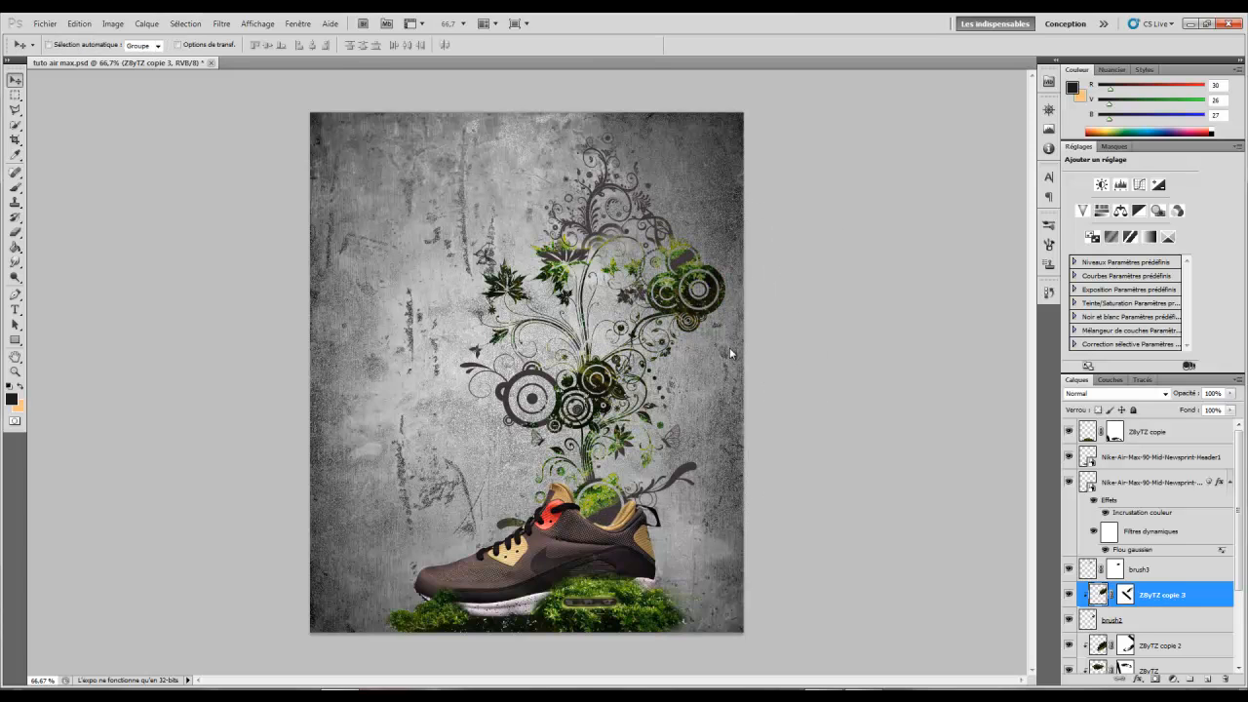
# - Duplicate the ZByTZ copie 3 foliage, clip the copy to brush3 and shift it over the swirls at the motif's top
pyautogui.hotkey('ctrl', 'j')
pyautogui.moveTo(1160, 594); pyautogui.dragTo(1153, 563)
pyautogui.rightClick(1150, 565)
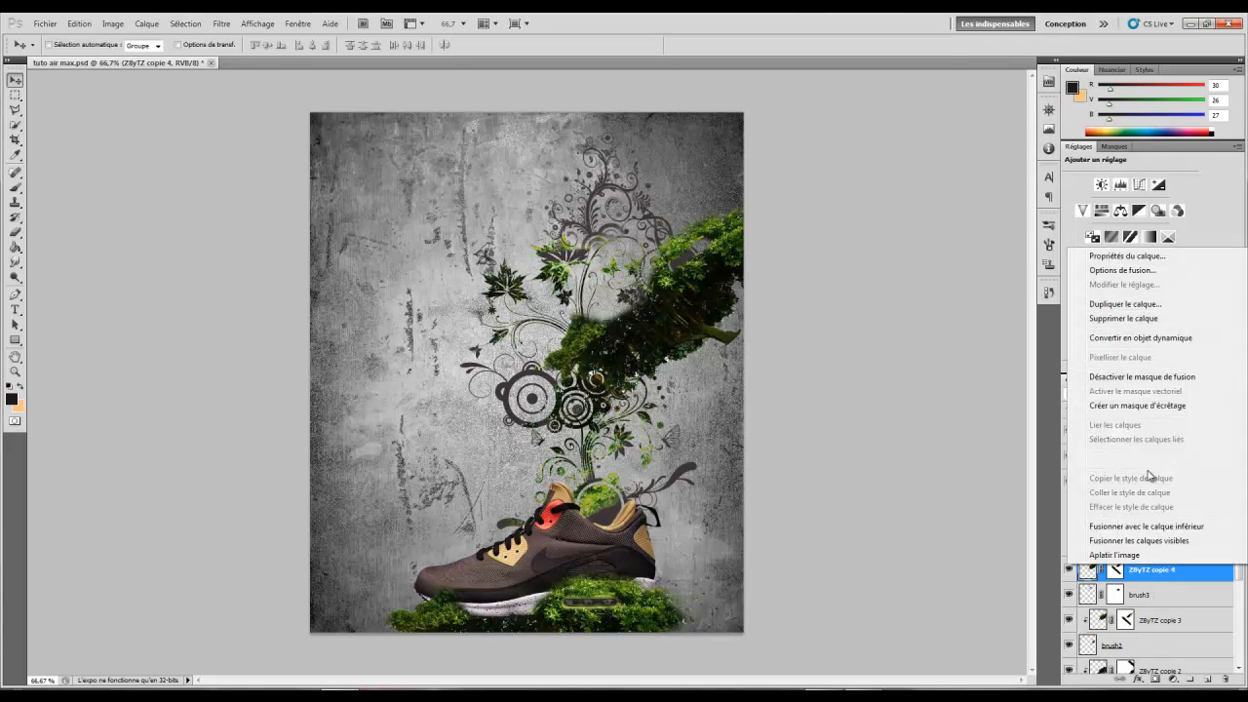
pyautogui.click(1156, 406)
pyautogui.moveTo(597, 347); pyautogui.dragTo(554, 306)
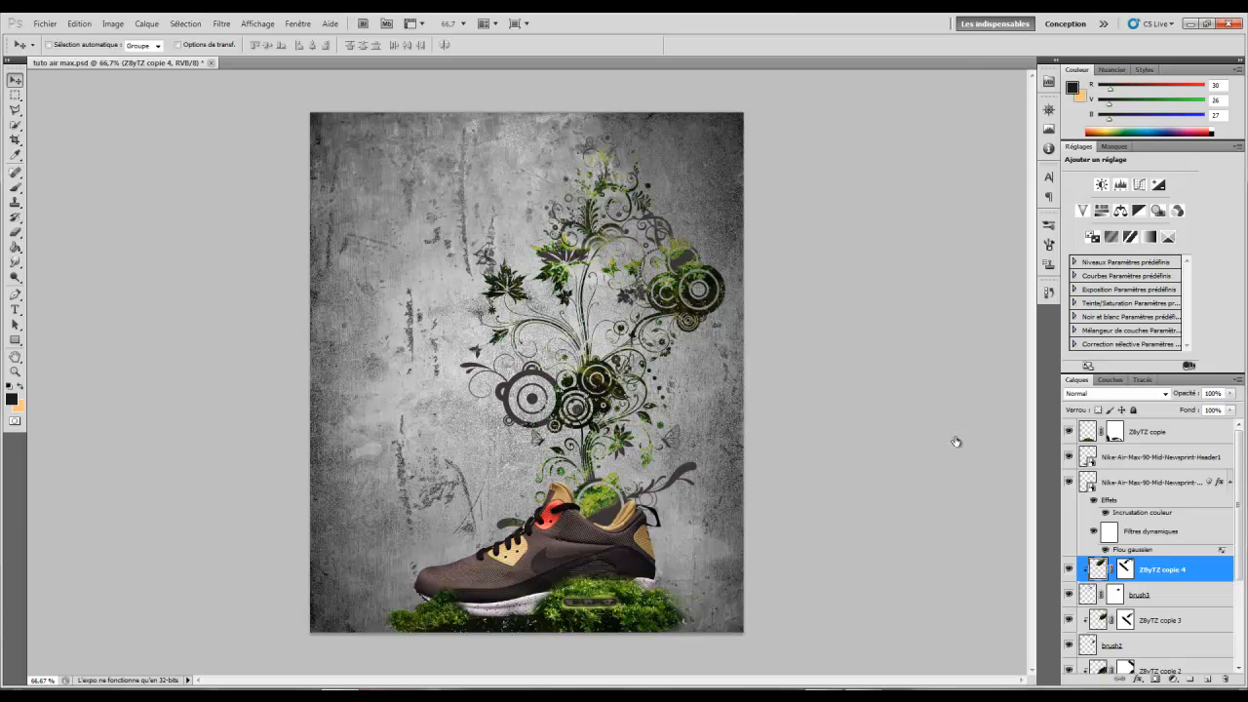
pyautogui.moveTo(586, 333); pyautogui.dragTo(590, 334)
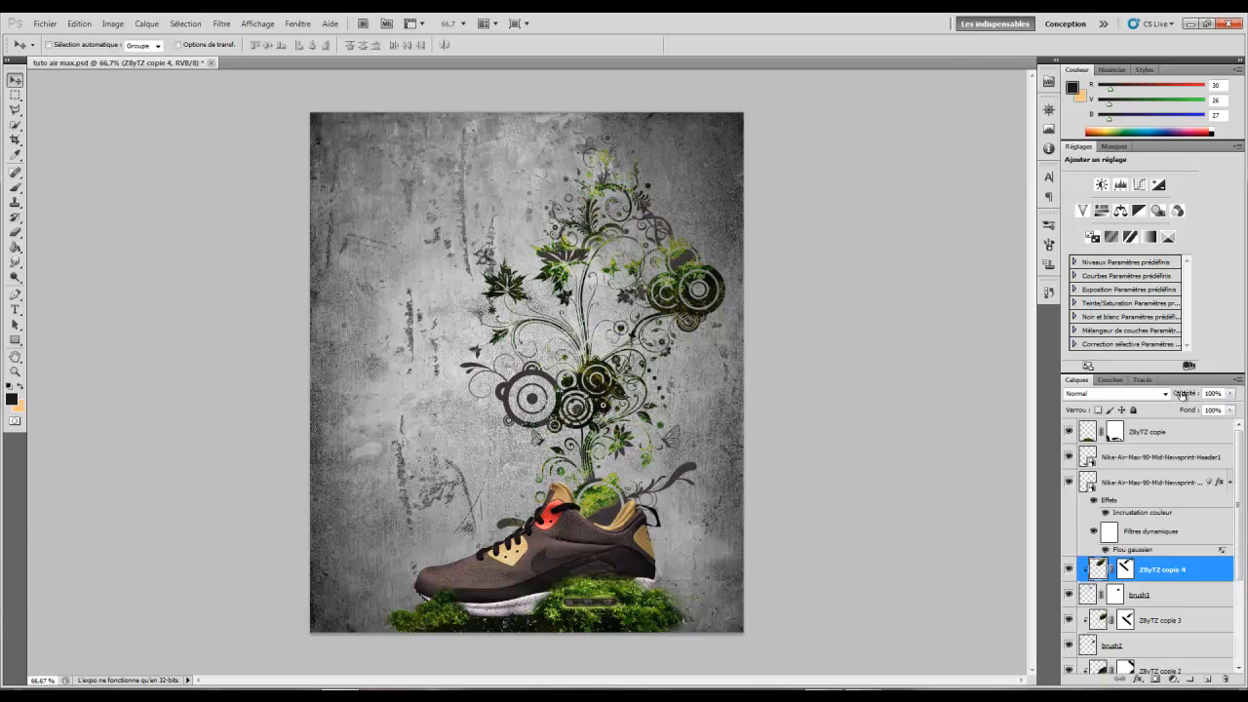
pyautogui.moveTo(1182, 394); pyautogui.dragTo(1226, 404)
# - Add a gradient map adjustment layer above ZByTZ copie and apply the pink-to-yellow gradient preset
pyautogui.click(1169, 435)
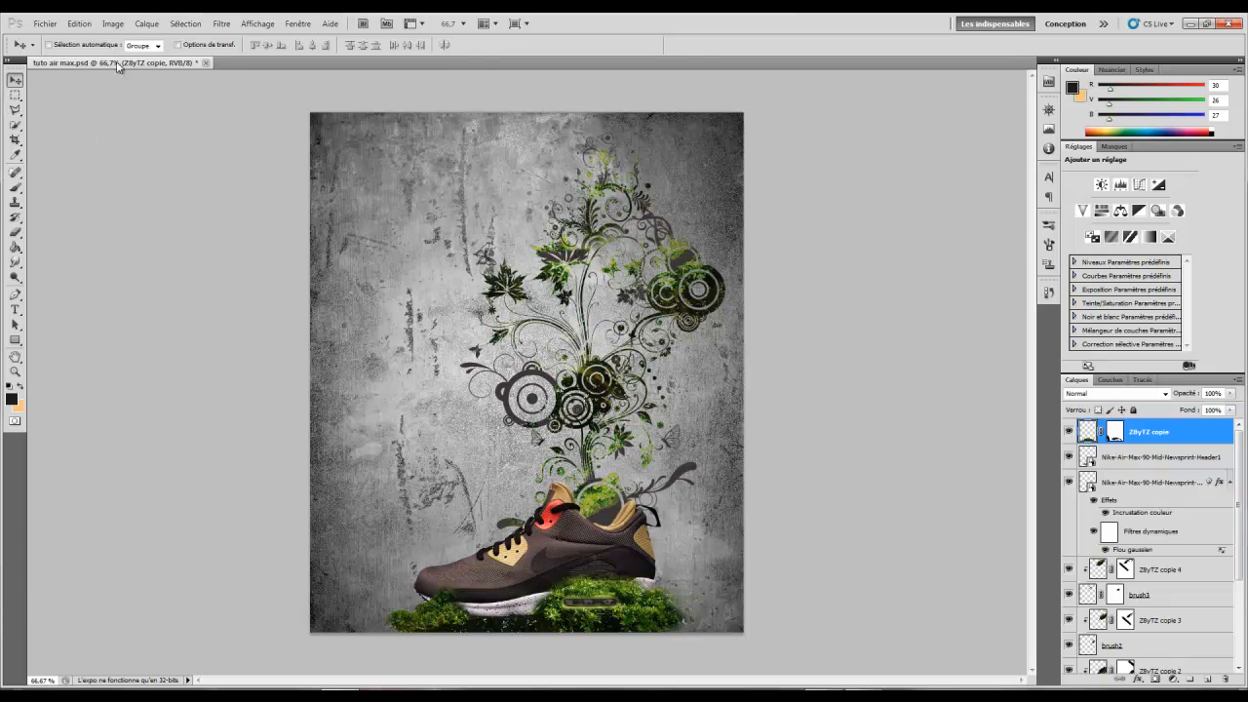
pyautogui.click(146, 23)
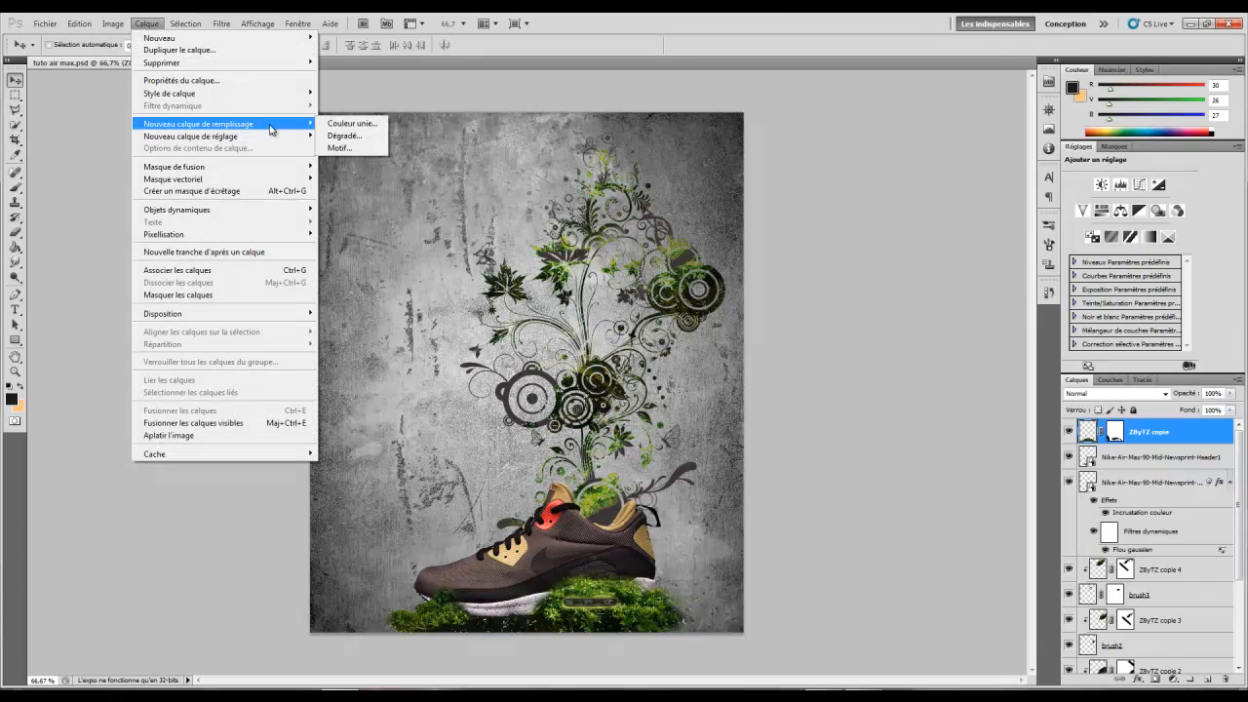
pyautogui.moveTo(269, 142)
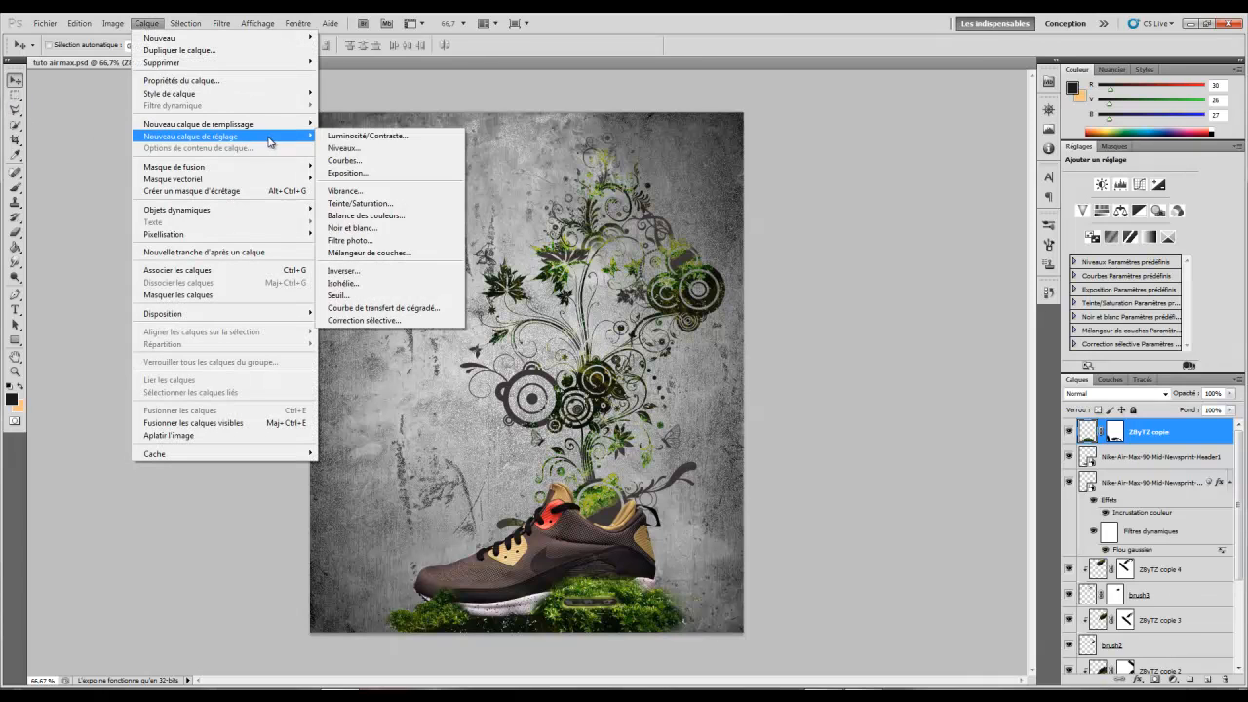
pyautogui.click(410, 308)
pyautogui.click(768, 233)
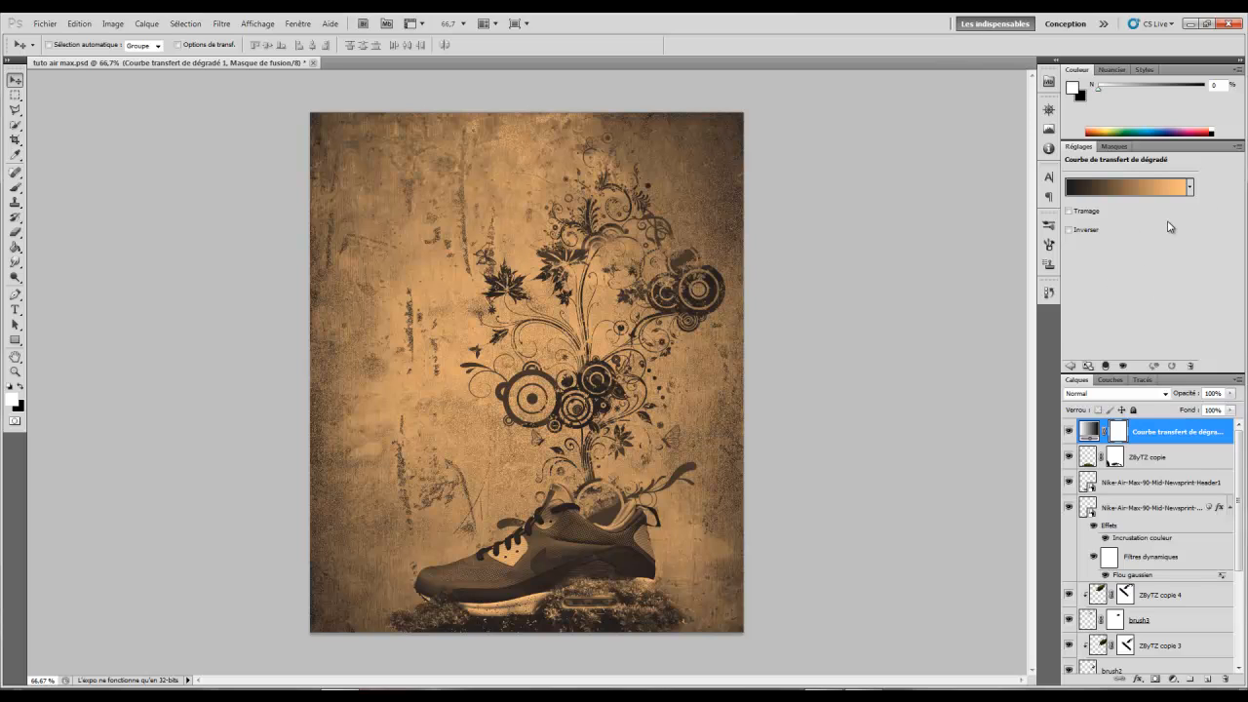
pyautogui.click(1189, 187)
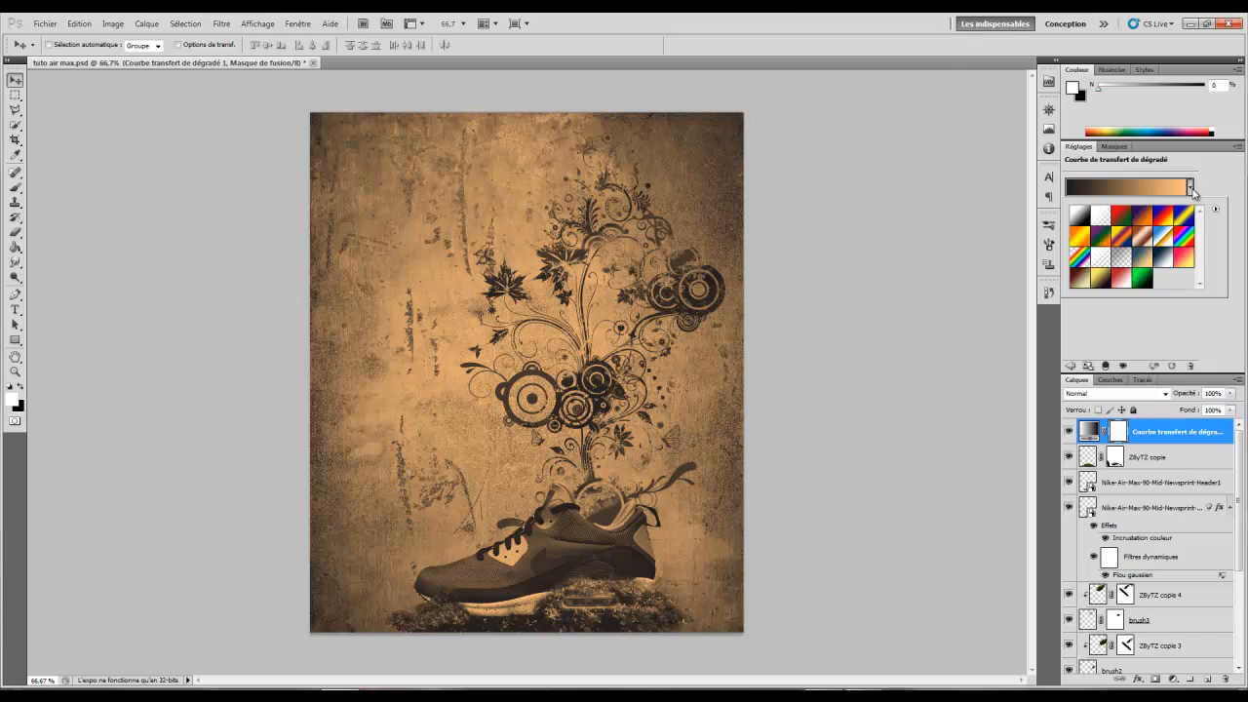
pyautogui.click(1183, 257)
pyautogui.click(1158, 355)
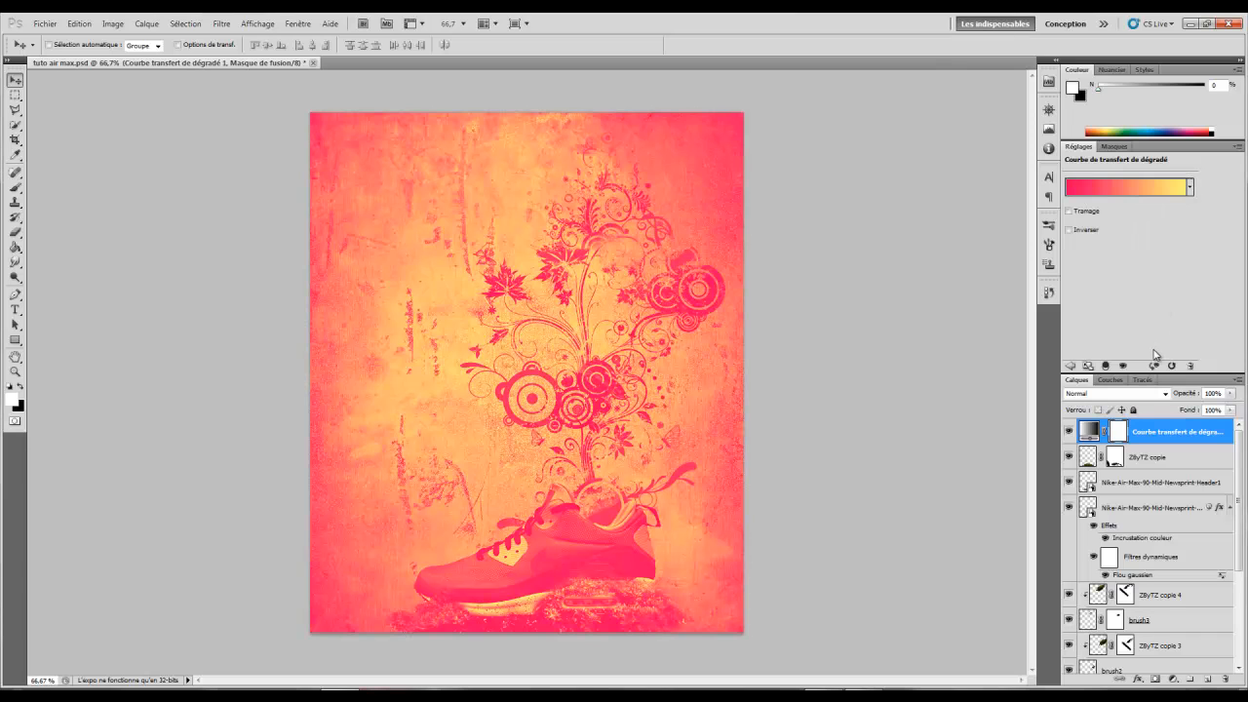
# - Check the colour codes of the pink and yellow stops in the gradient map
pyautogui.click(1114, 188)
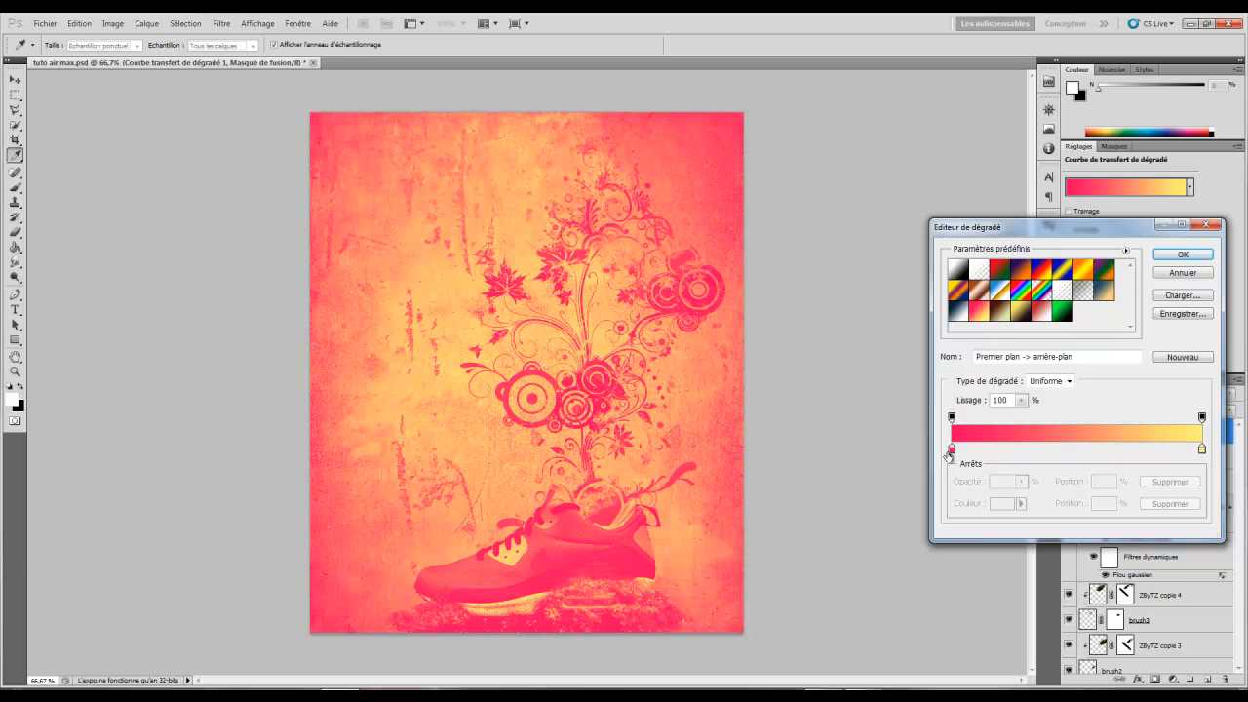
pyautogui.doubleClick(951, 452)
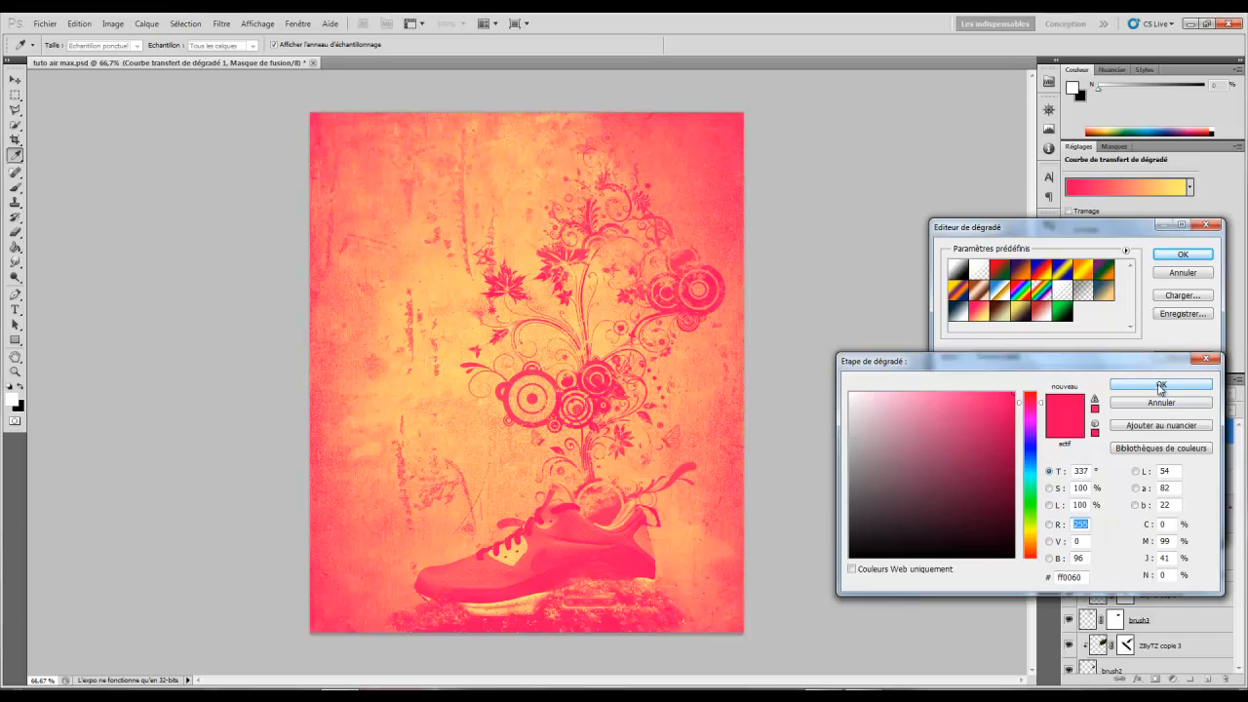
pyautogui.click(1160, 386)
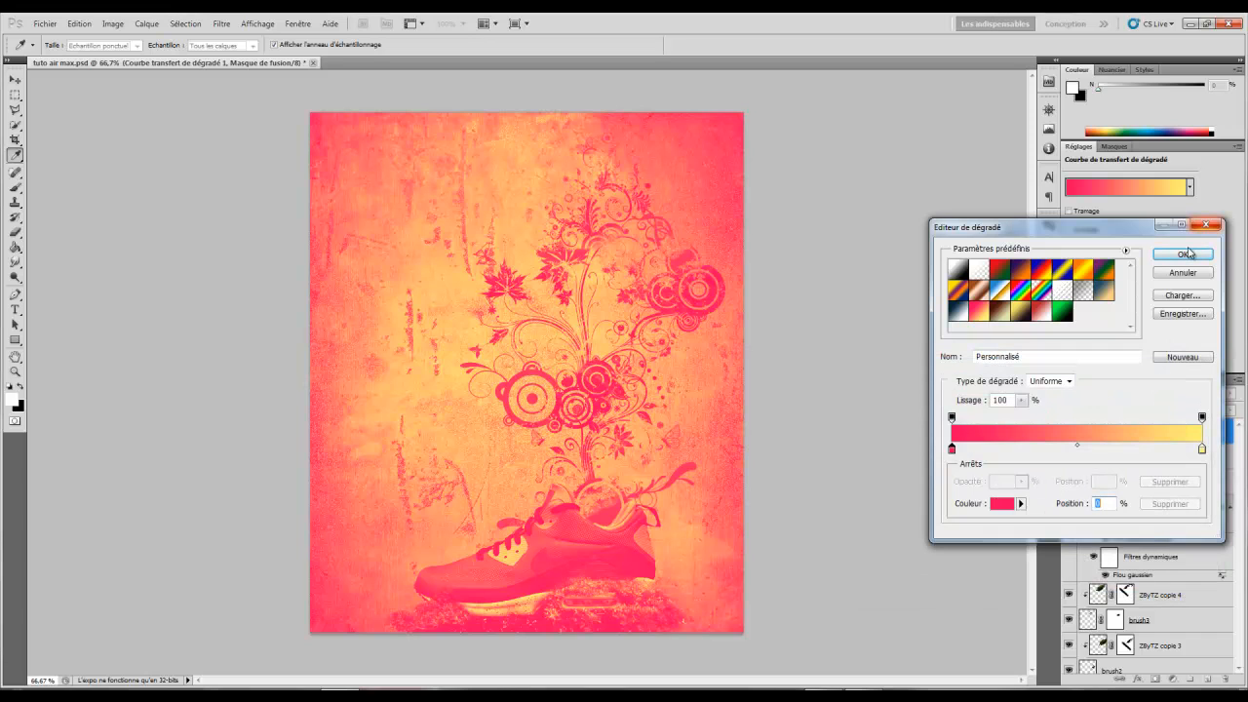
pyautogui.click(1183, 253)
pyautogui.click(1170, 190)
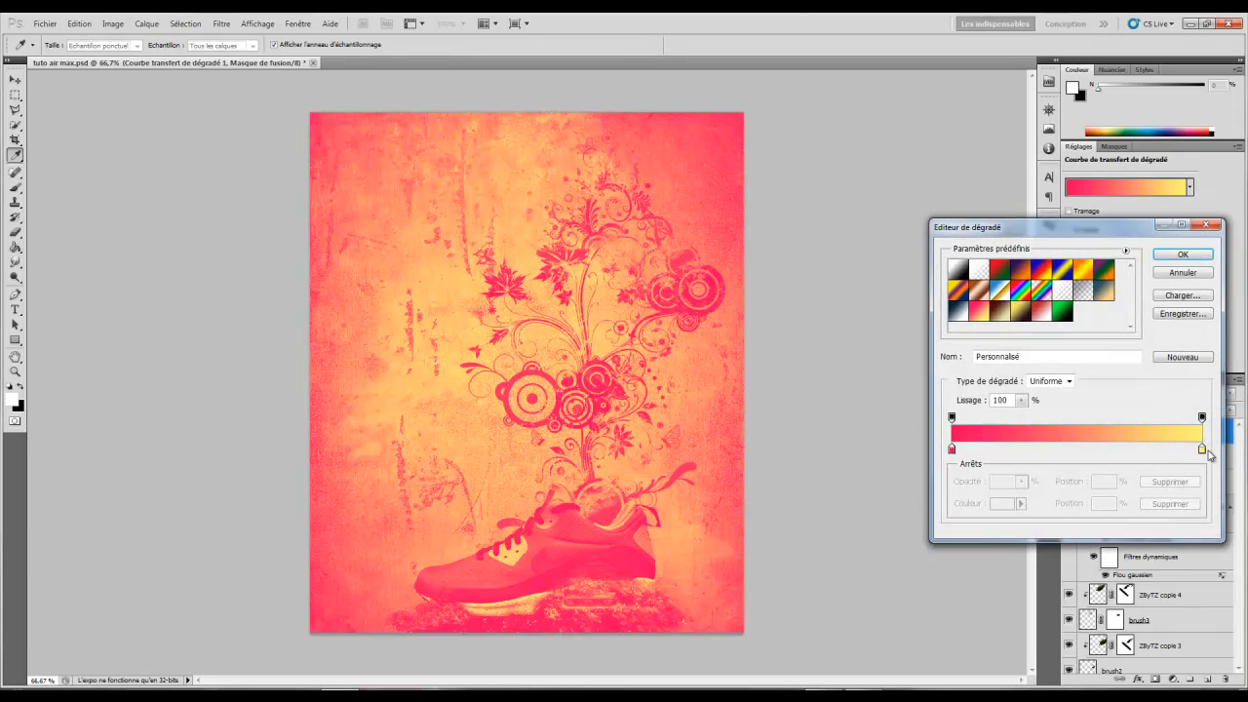
pyautogui.doubleClick(1201, 449)
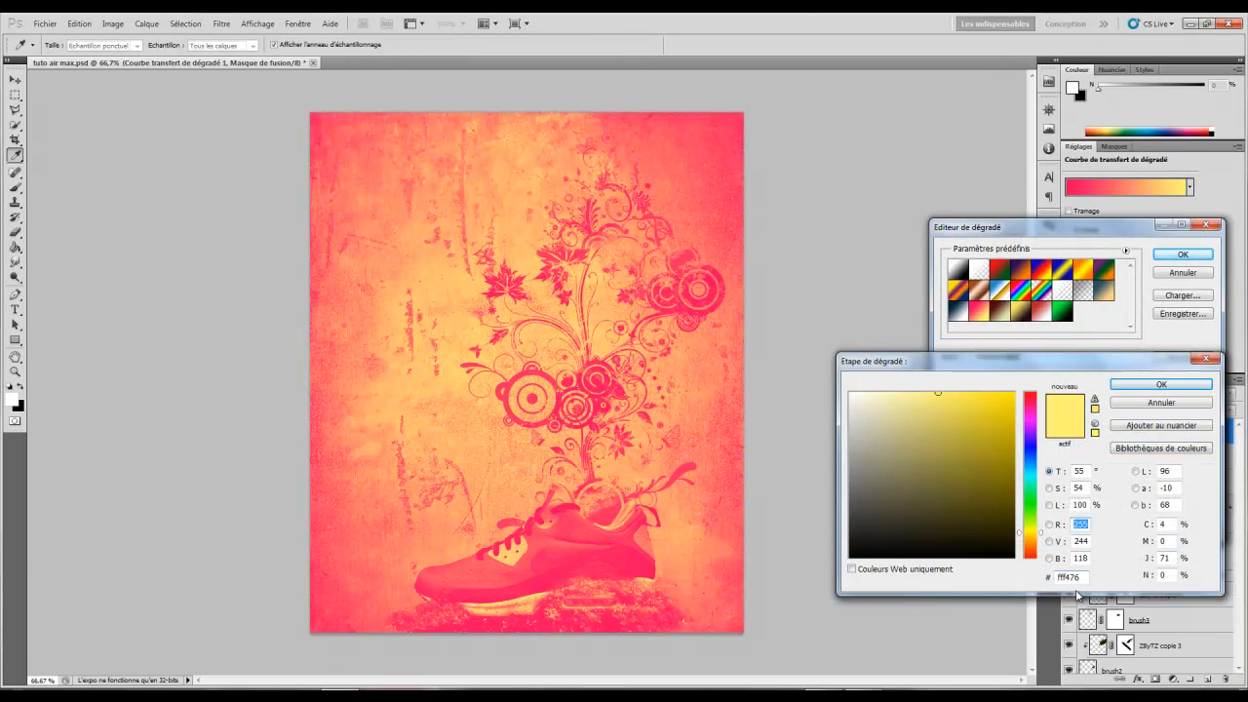
pyautogui.click(1175, 384)
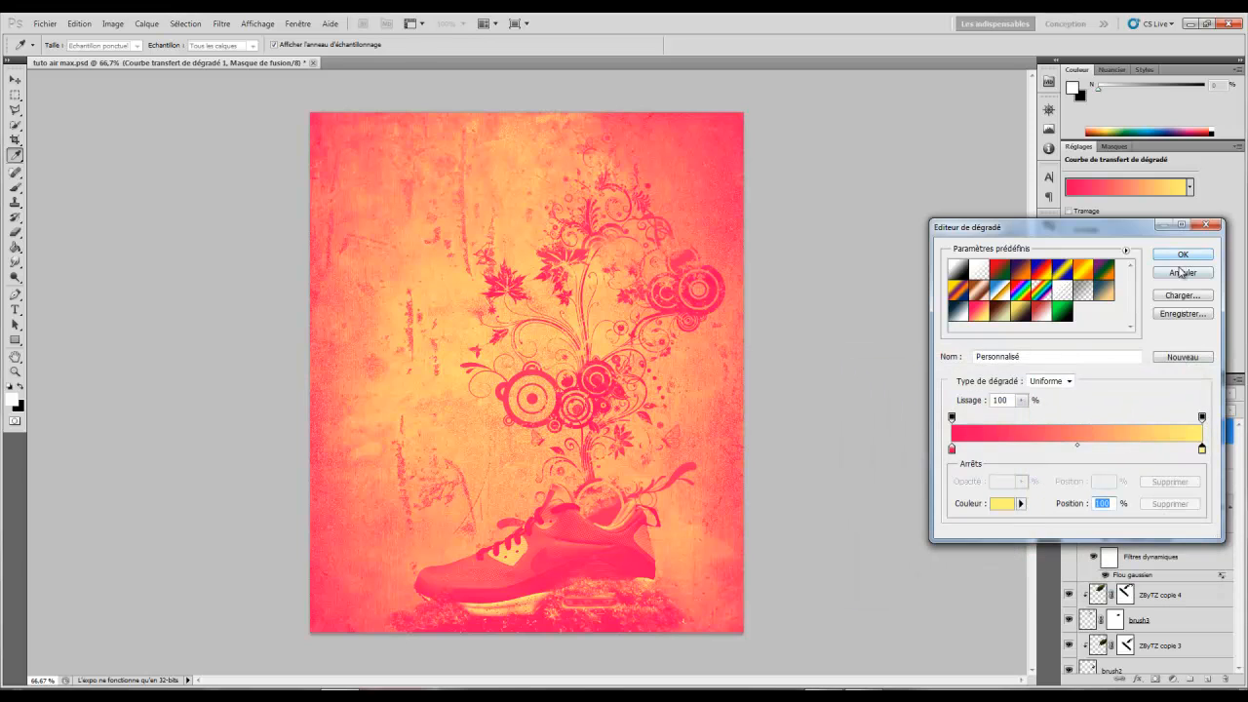
pyautogui.click(1181, 272)
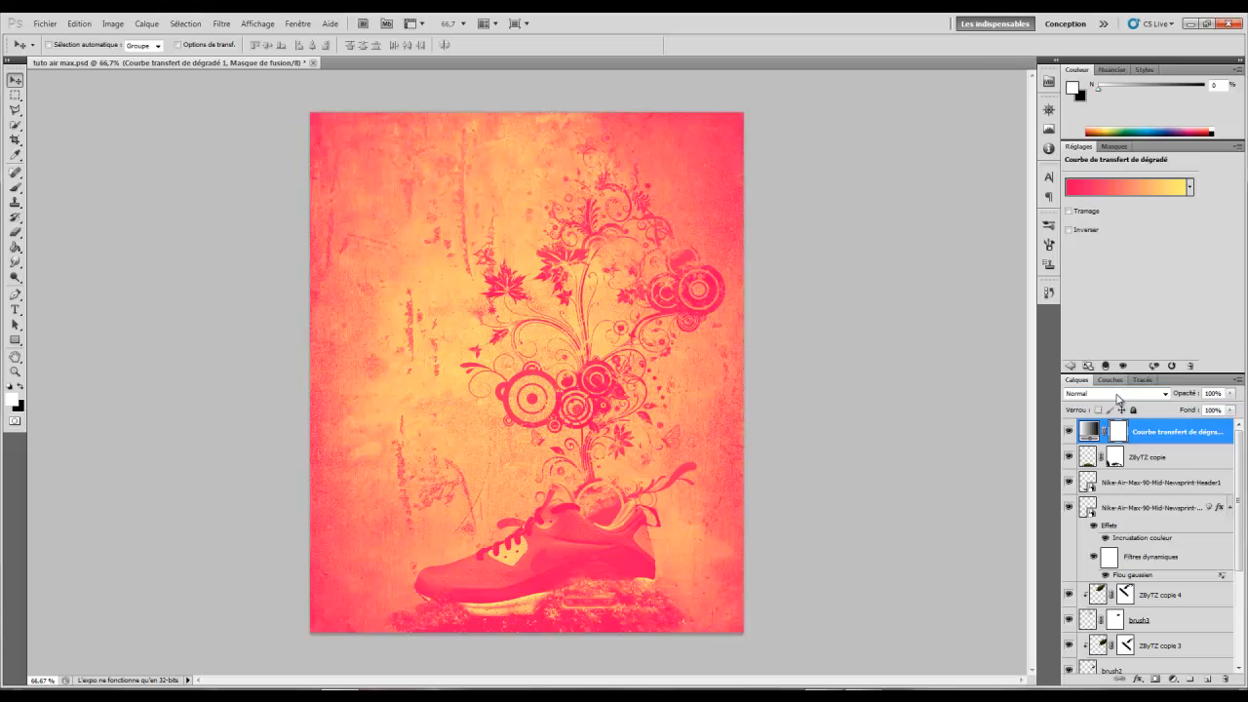
# - Set the pink-to-yellow gradient map layer's blending mode to Incrustation and its opacity to 36%
pyautogui.click(1121, 393)
pyautogui.click(1127, 216)
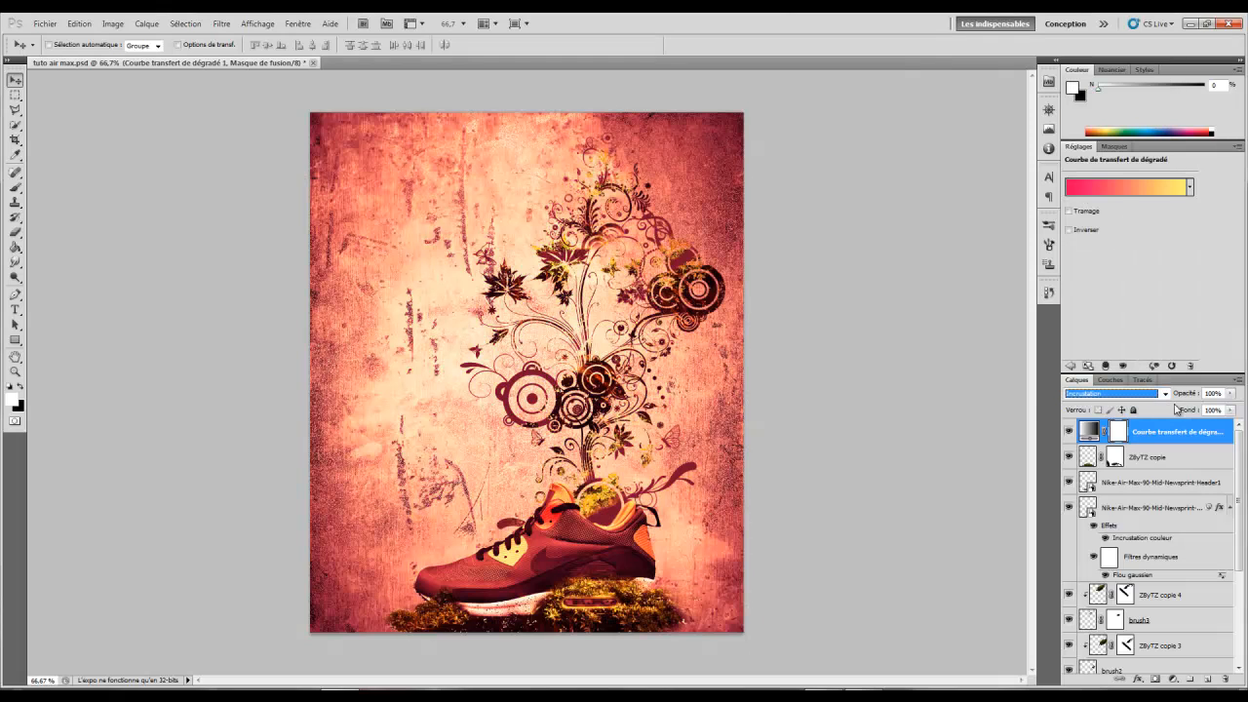
pyautogui.moveTo(1185, 396); pyautogui.dragTo(1149, 398)
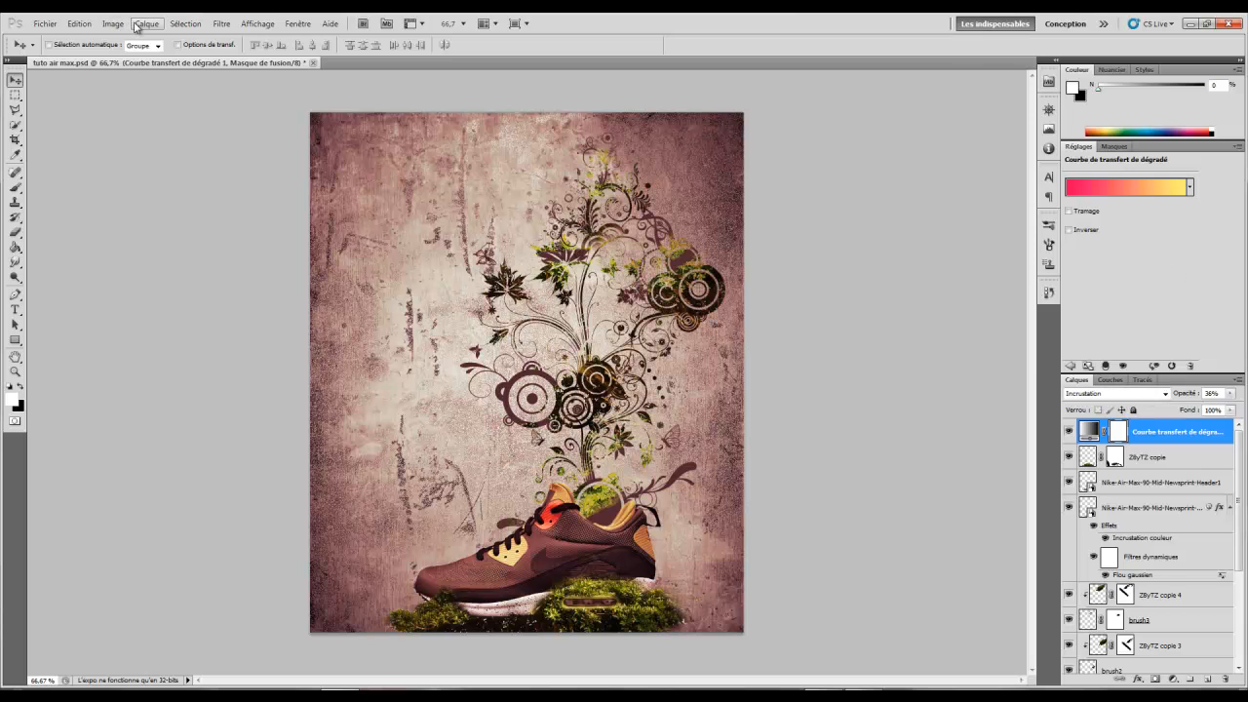
# - Add a second gradient map adjustment layer on top with the yellow-to-dark-purple preset and reverse its gradient
pyautogui.click(146, 24)
pyautogui.moveTo(288, 140)
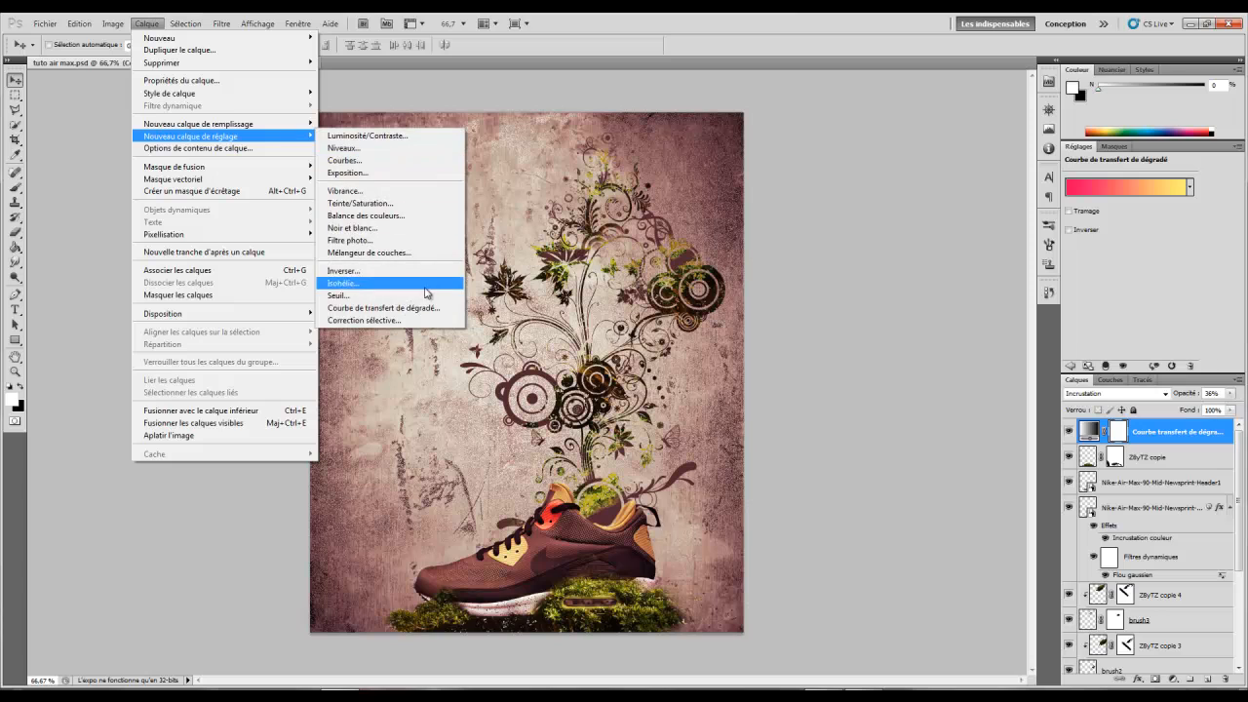
pyautogui.click(432, 308)
pyautogui.press('Return')
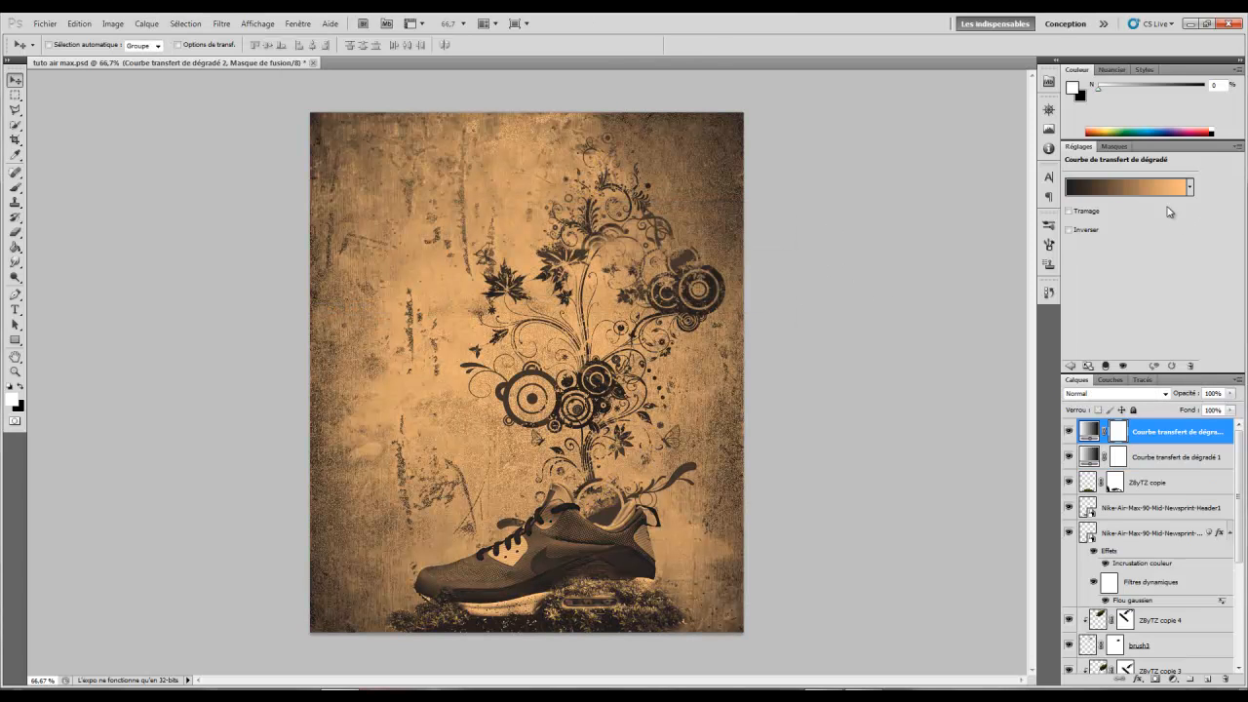
pyautogui.click(1189, 186)
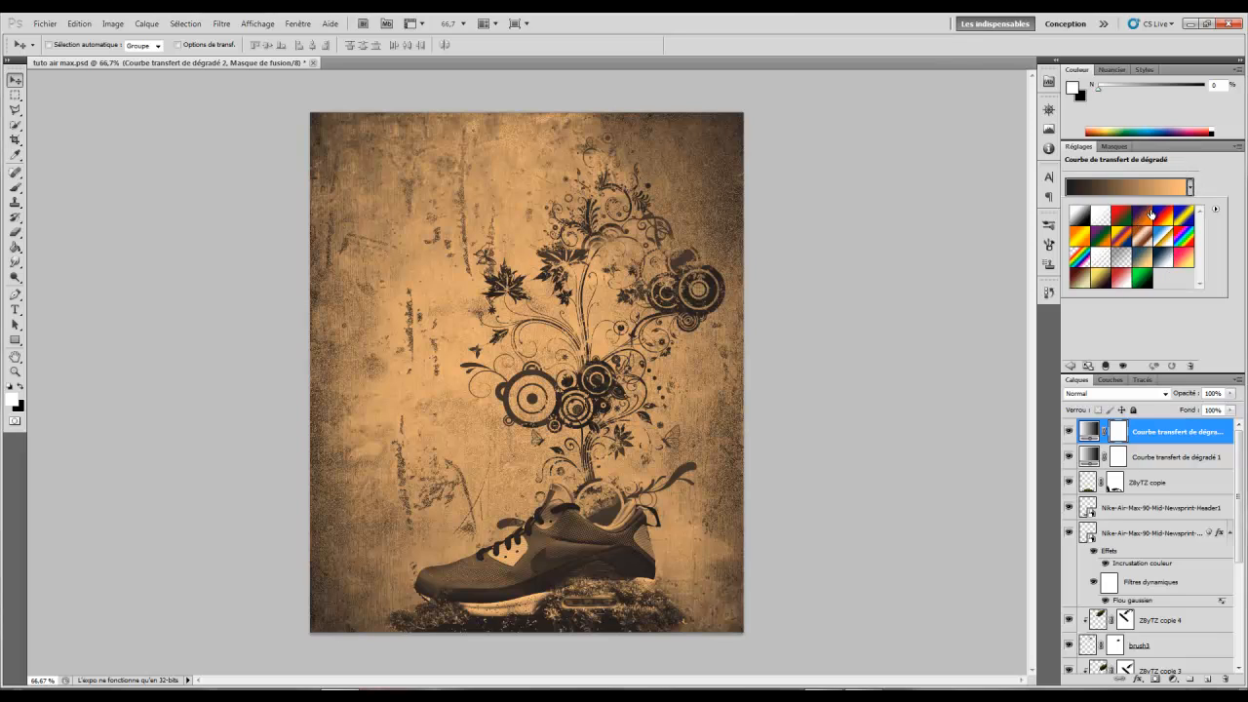
pyautogui.click(1103, 280)
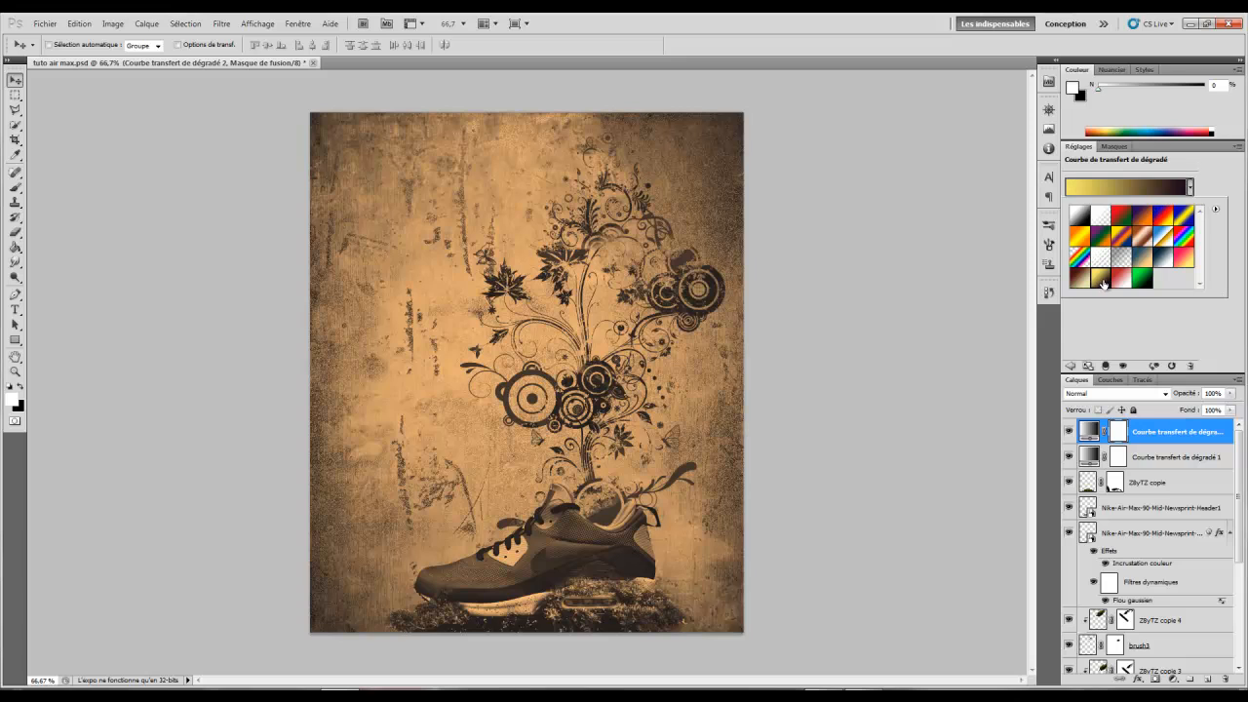
pyautogui.click(1119, 322)
pyautogui.click(1069, 230)
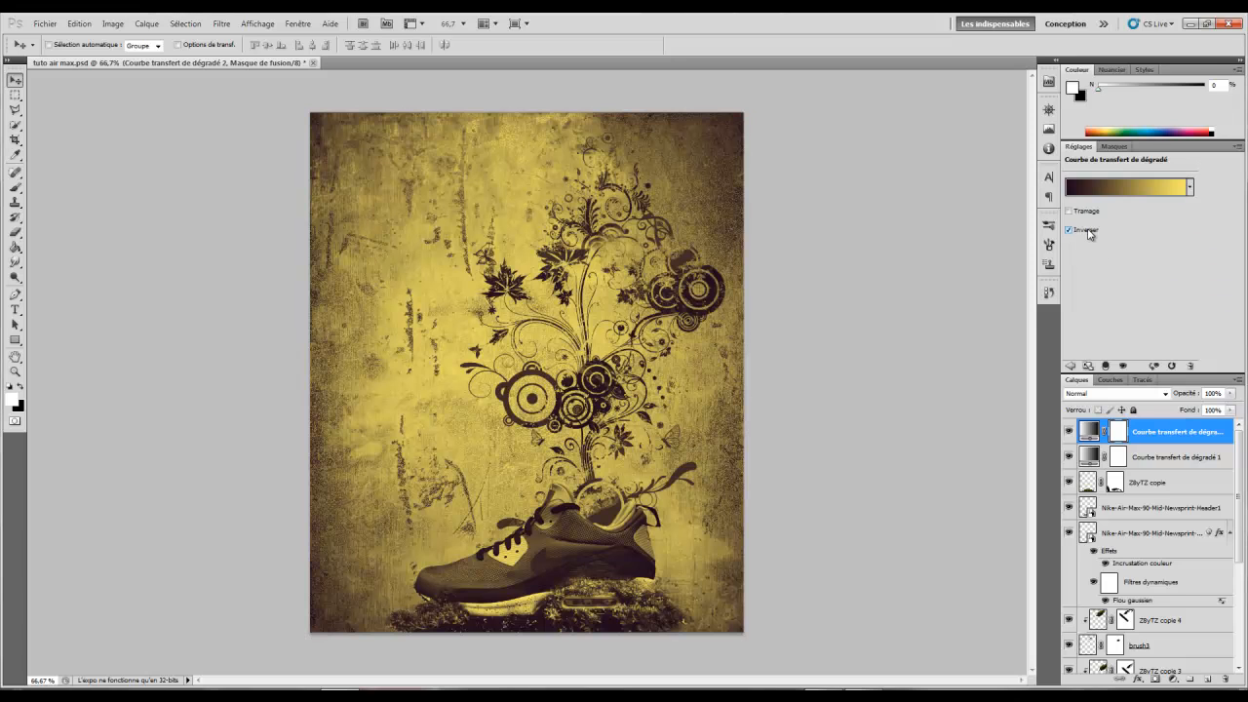
# - Check the colour codes of the yellow and dark purple stops in the second gradient map
pyautogui.click(1150, 191)
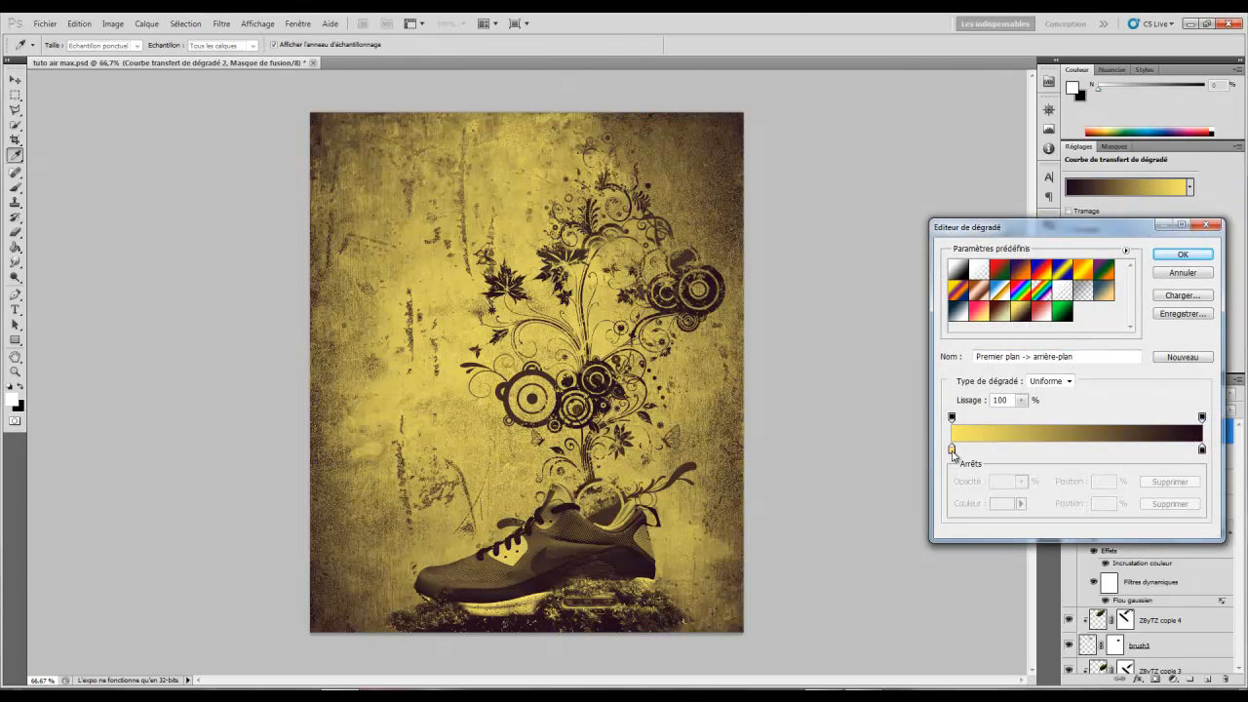
pyautogui.doubleClick(952, 451)
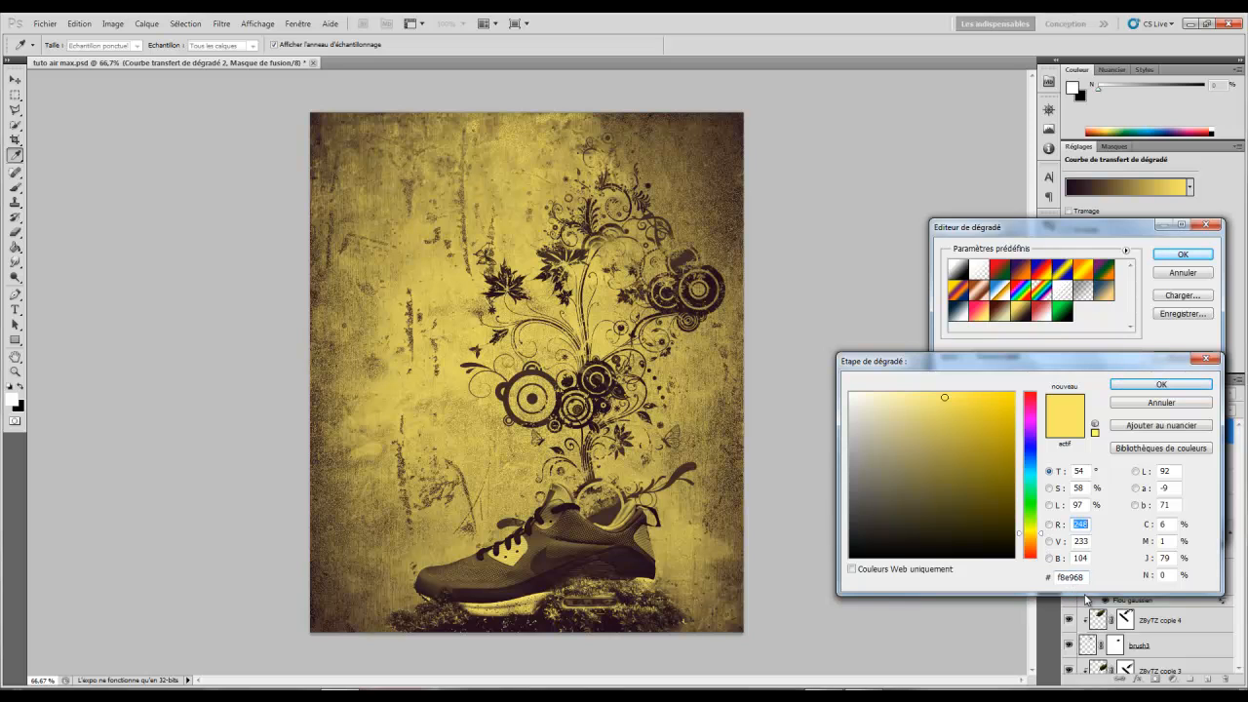
pyautogui.click(1160, 385)
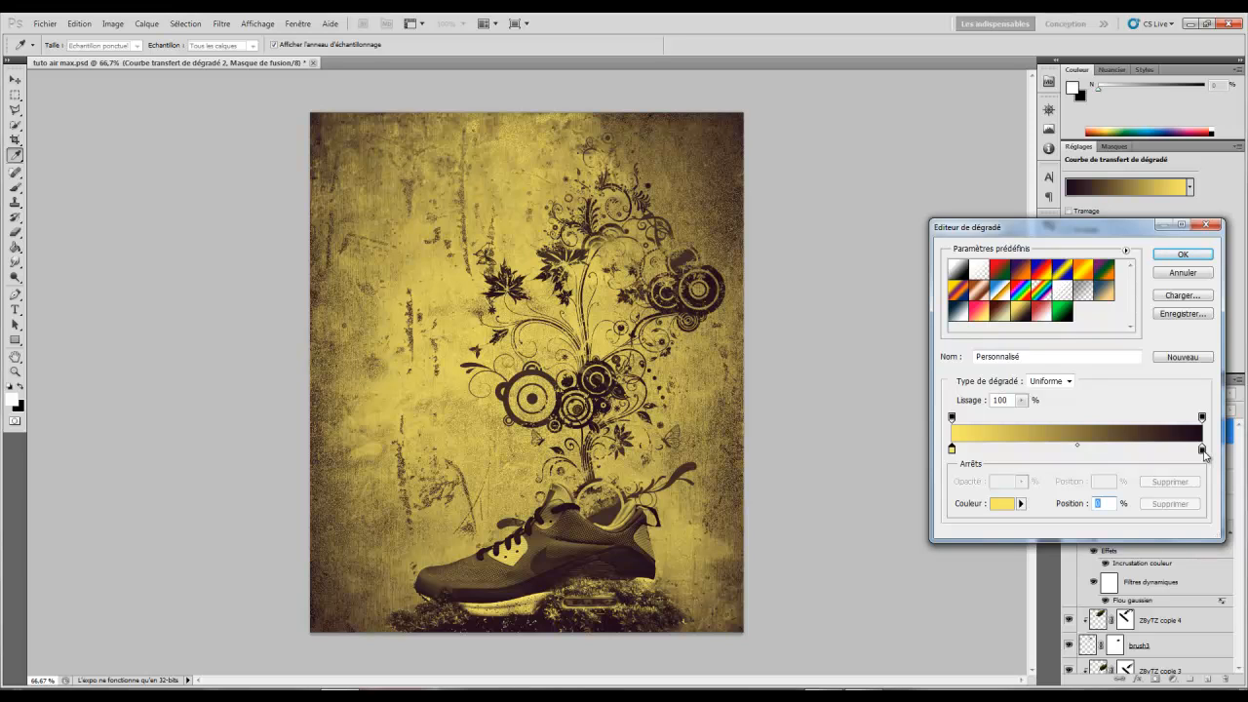
pyautogui.doubleClick(1202, 452)
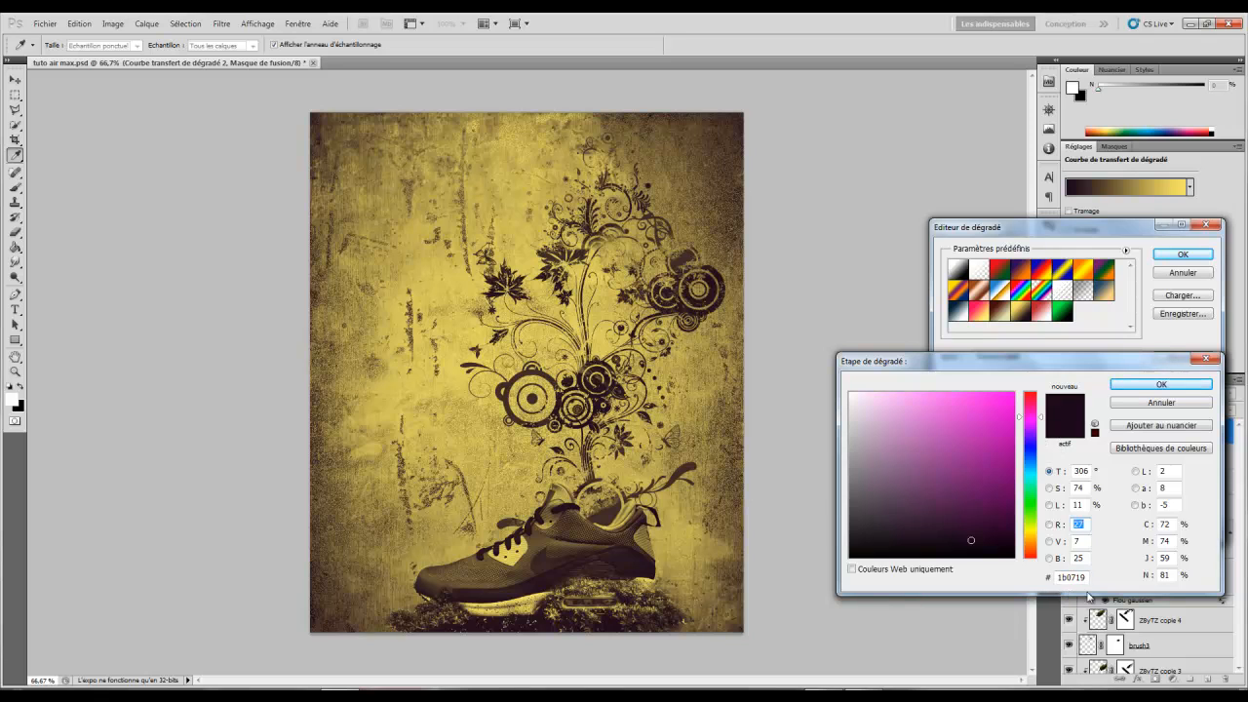
pyautogui.click(1153, 386)
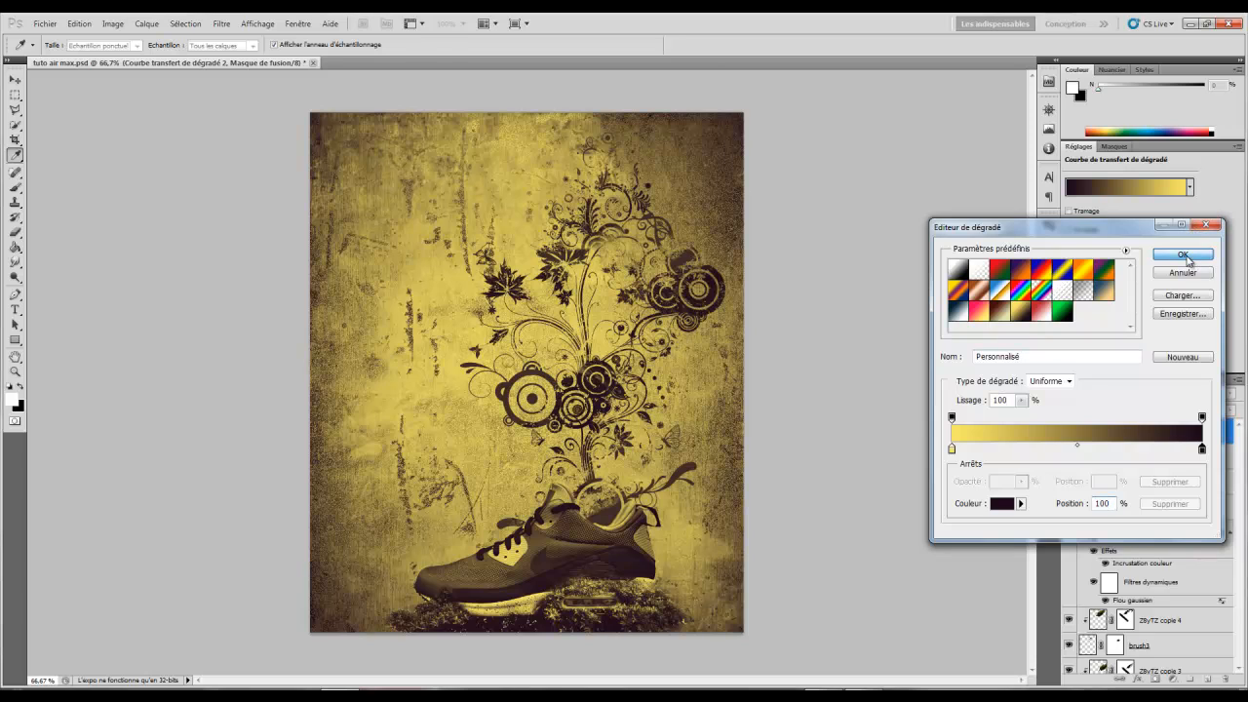
pyautogui.click(1186, 256)
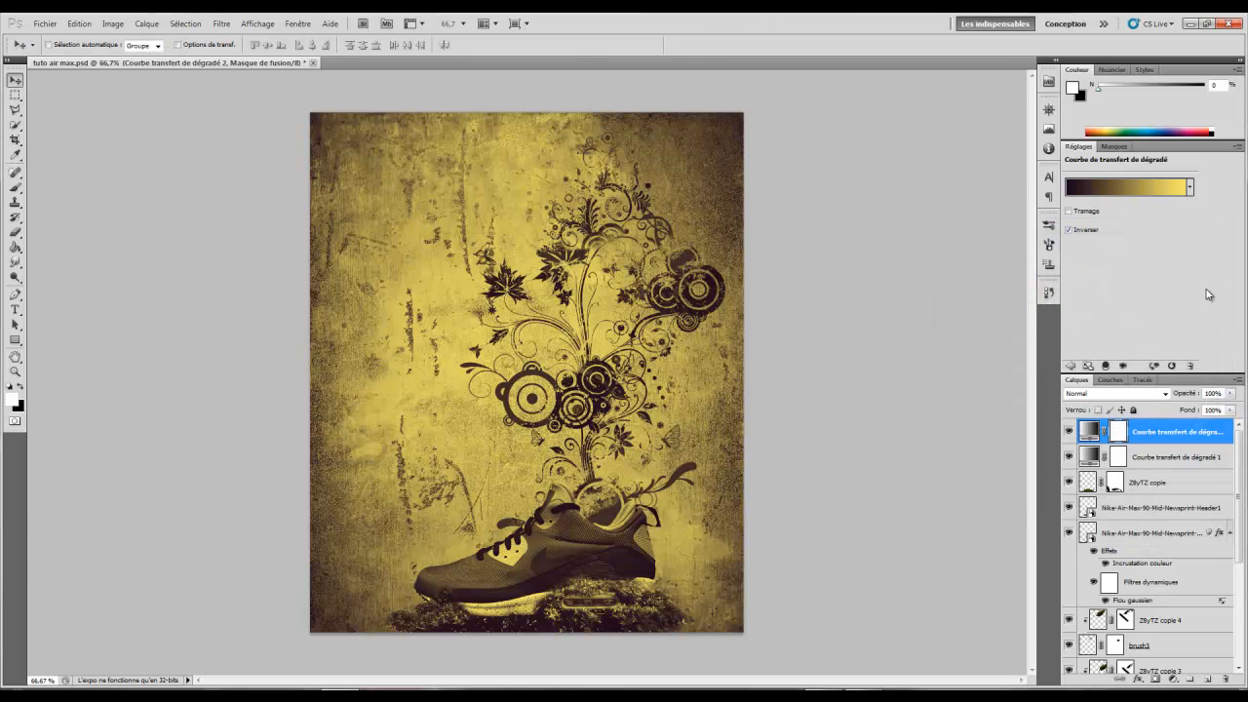
# - Set the yellow-to-dark-purple gradient map layer's blending mode to Lumière tamisée and its opacity to 70%
pyautogui.click(1111, 394)
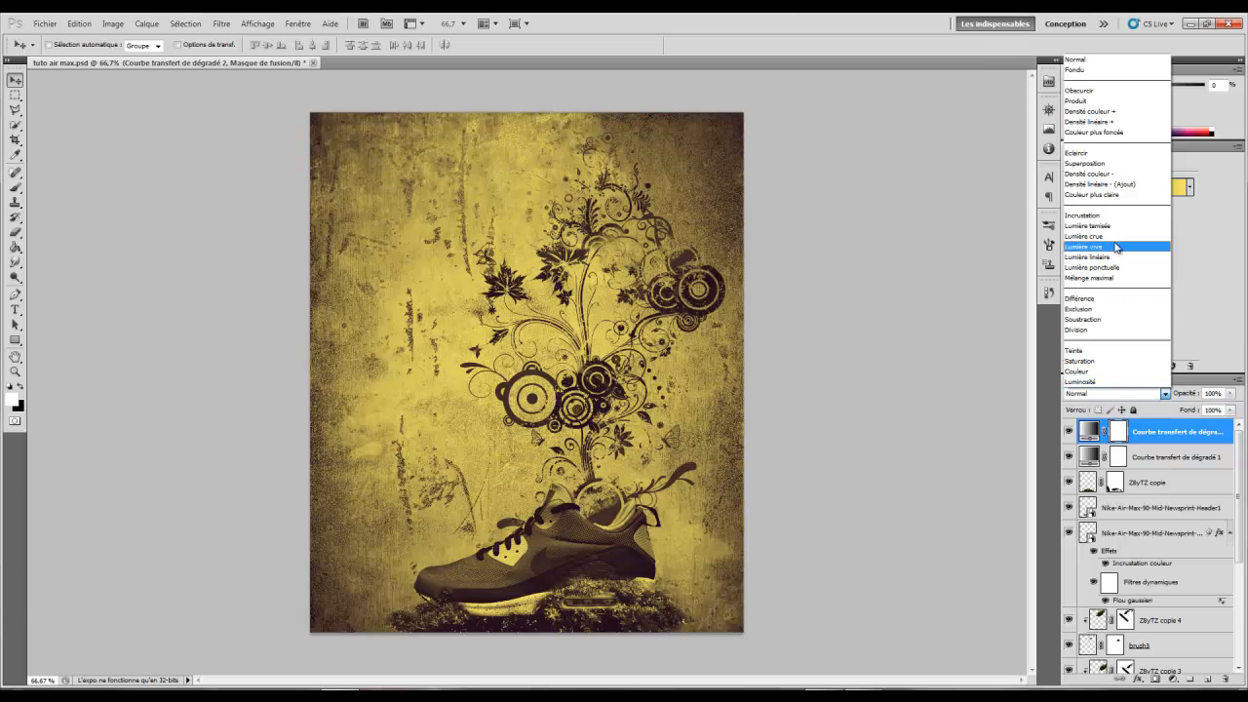
pyautogui.click(1118, 227)
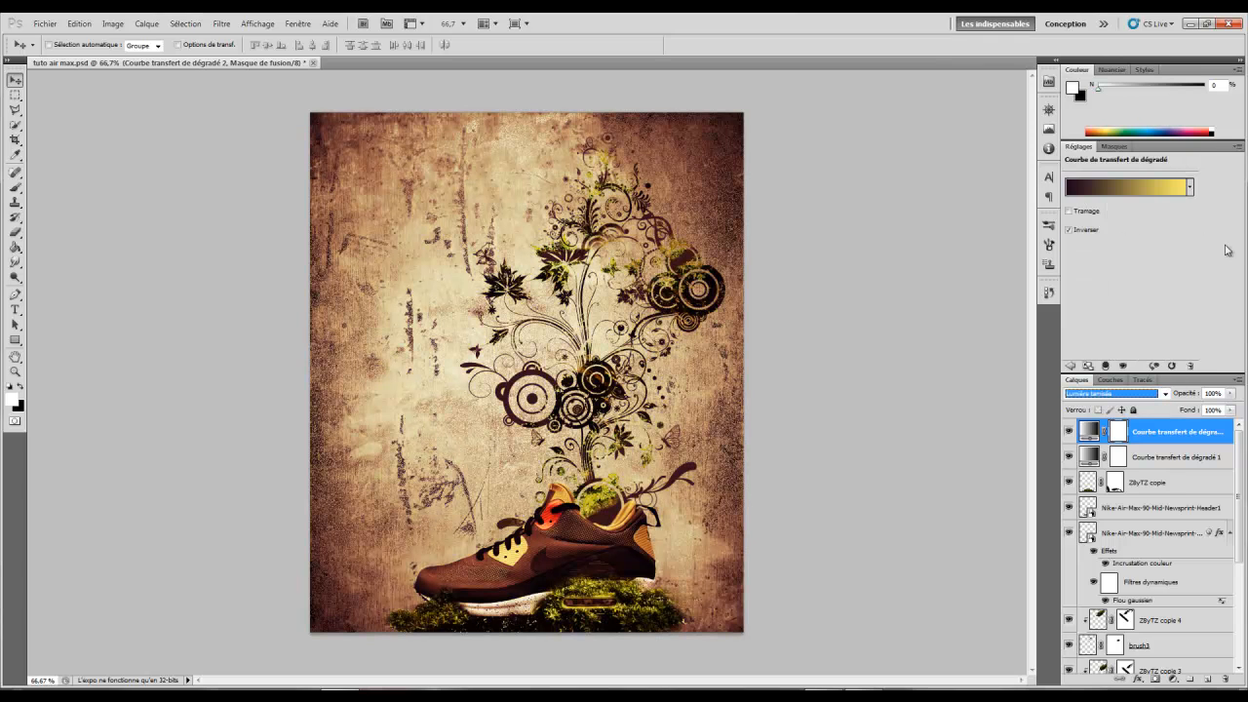
pyautogui.moveTo(1191, 397); pyautogui.dragTo(1160, 391)
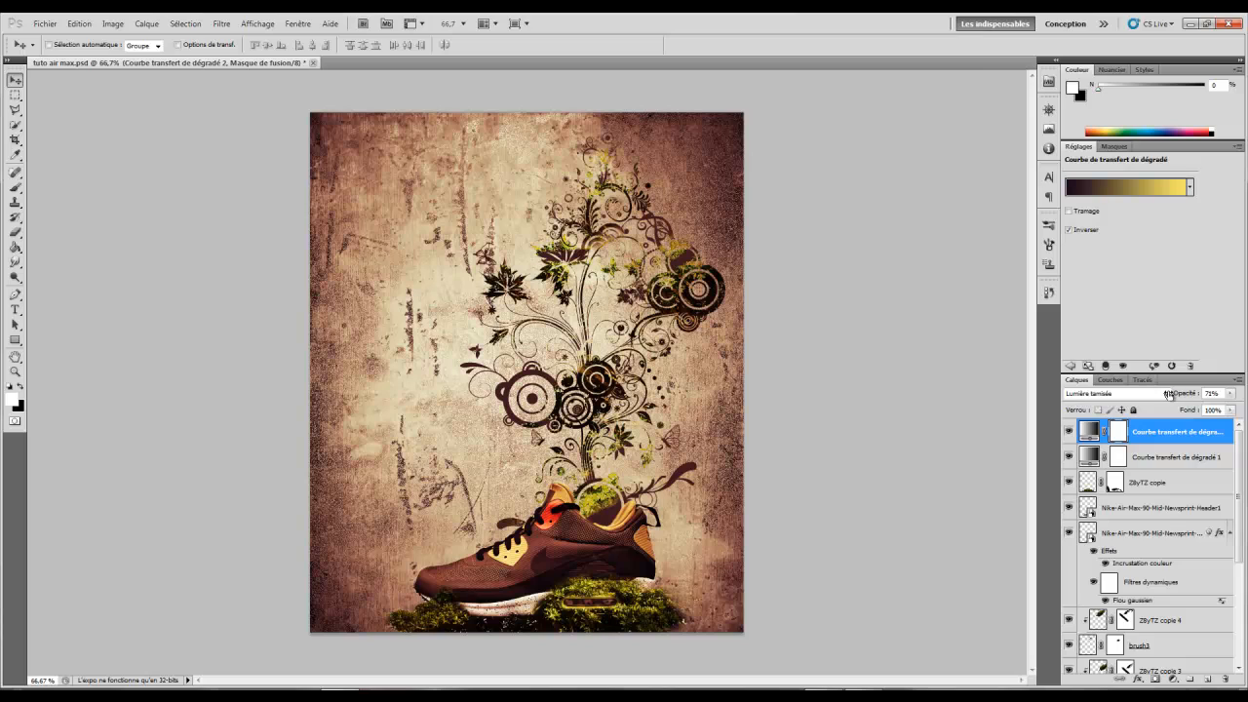
# - Add the text "Nike" in the Shonar Bangla font on the empty upper-left area of the poster
pyautogui.press('t')
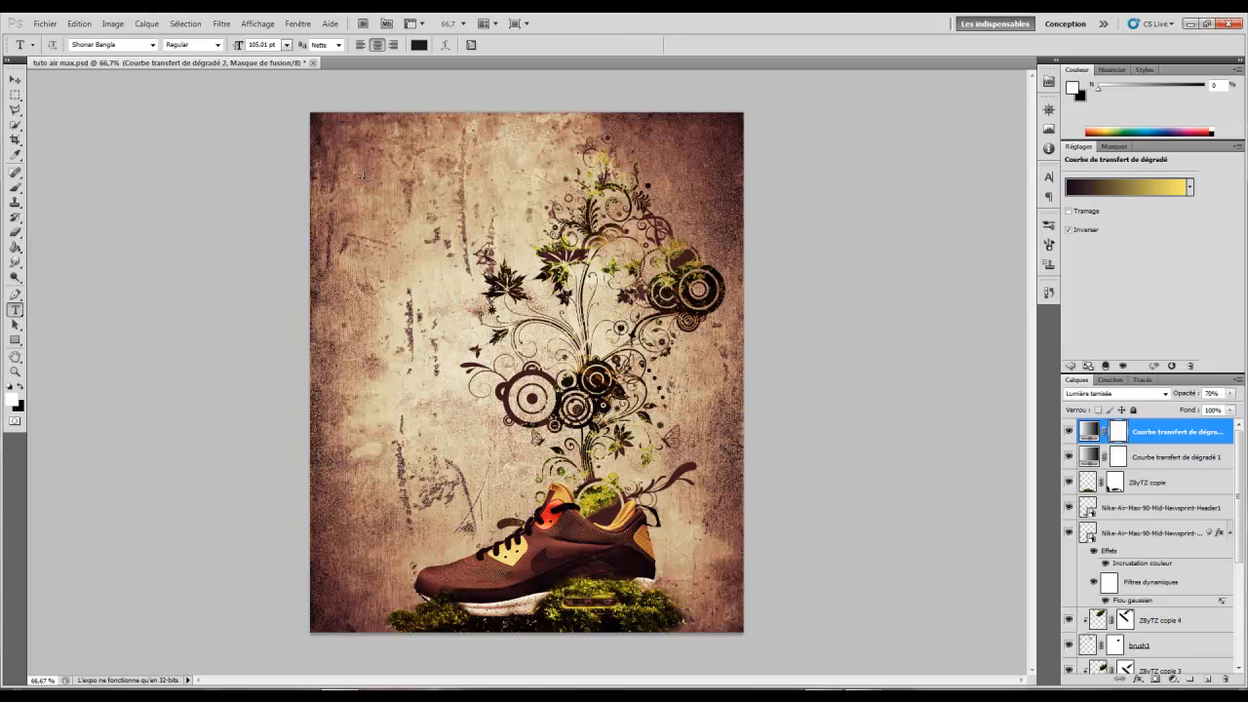
pyautogui.click(413, 198)
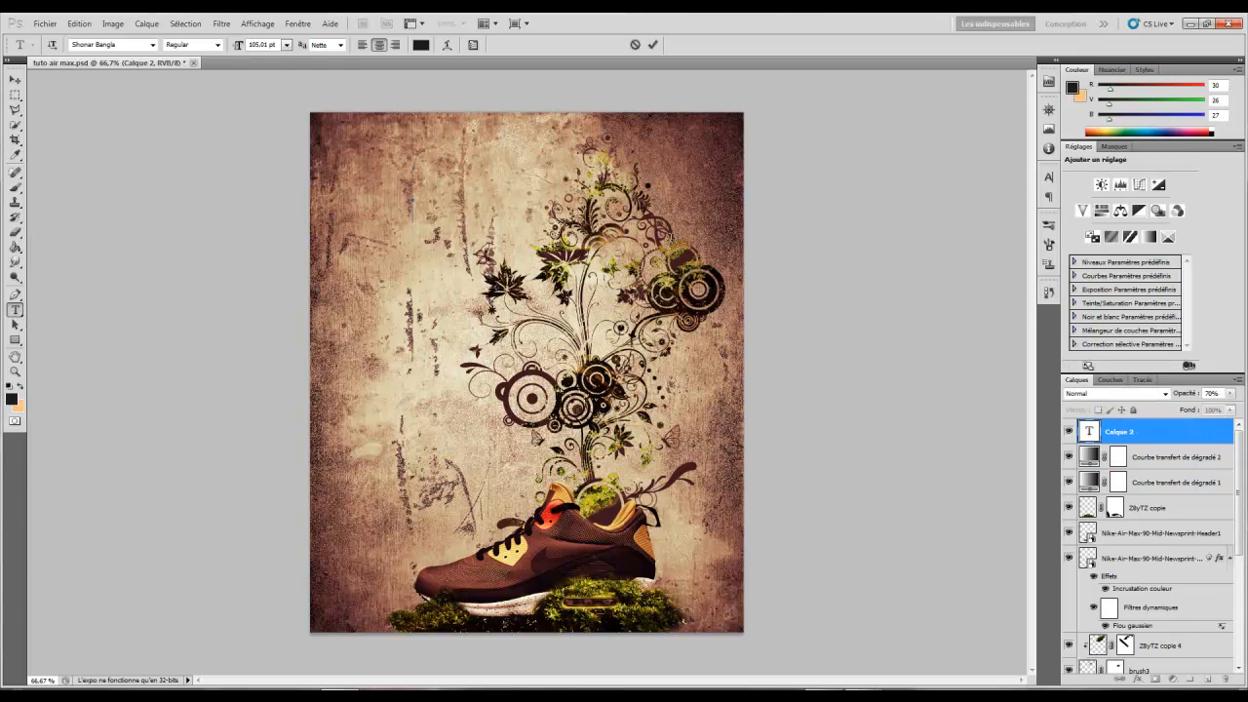
pyautogui.write('Nike')
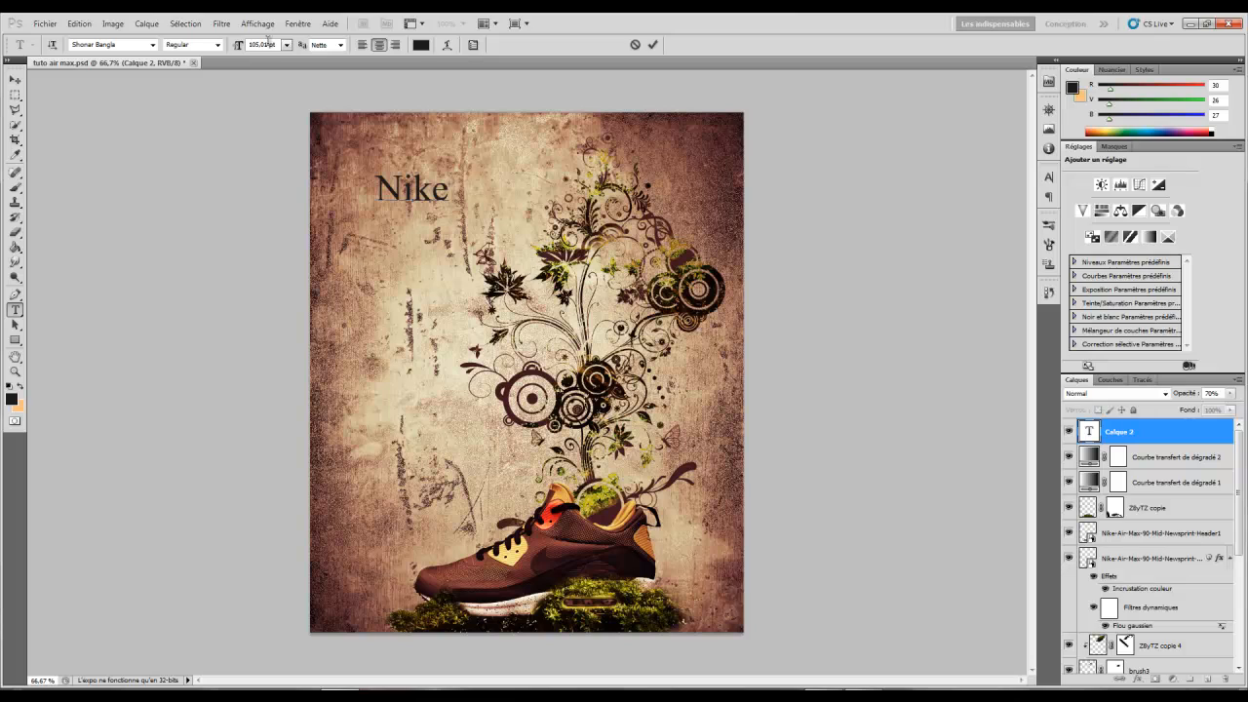
pyautogui.click(89, 44)
pyautogui.click(152, 45)
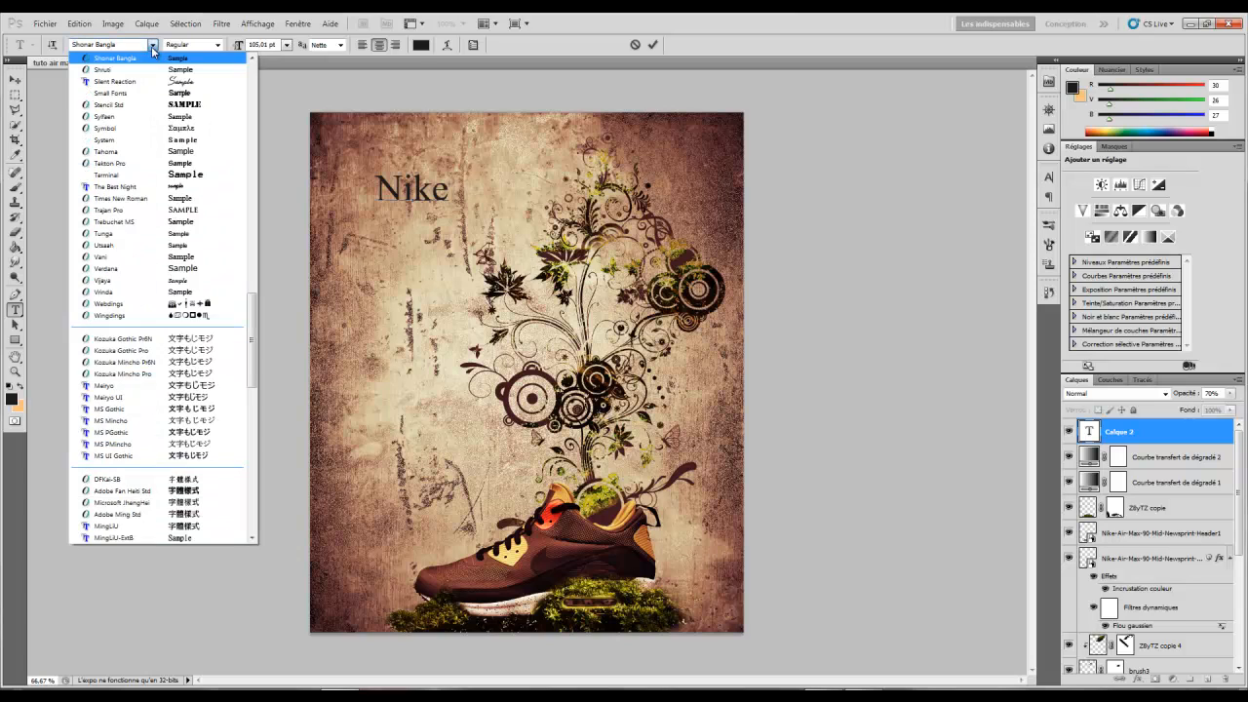
pyautogui.click(129, 64)
pyautogui.press('Down')
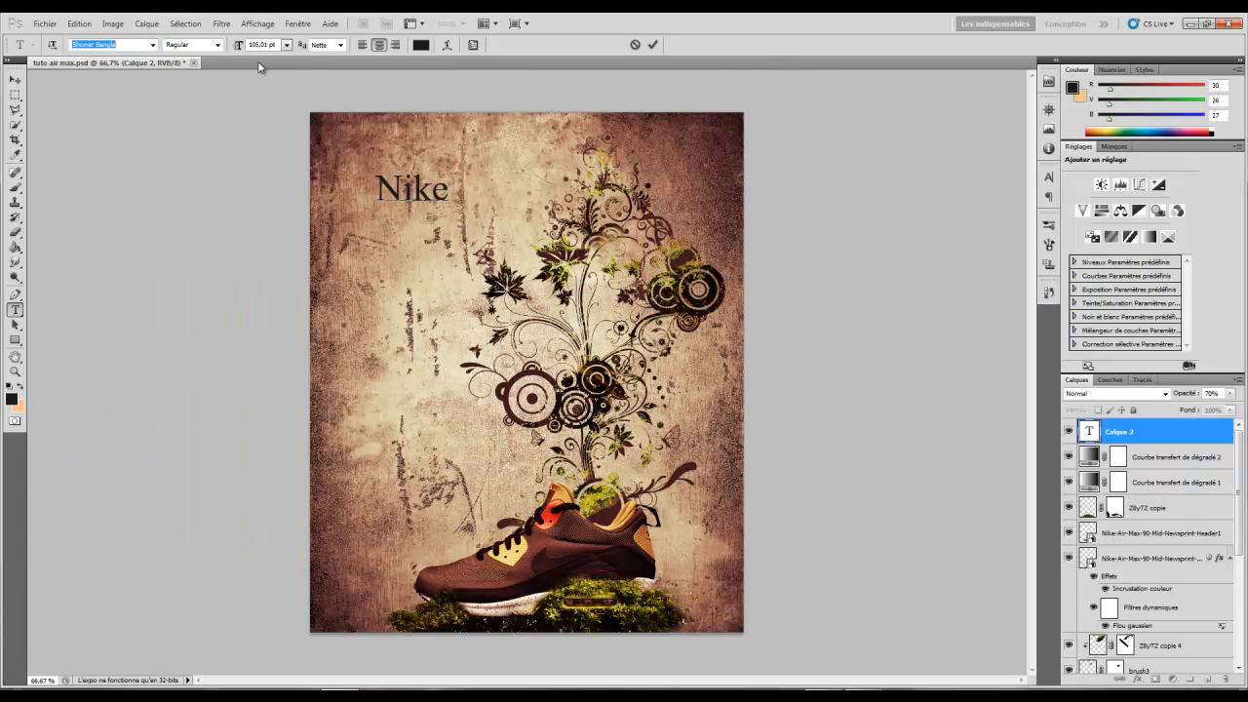
# - Set the colour of the Nike text to 17070c
pyautogui.click(420, 45)
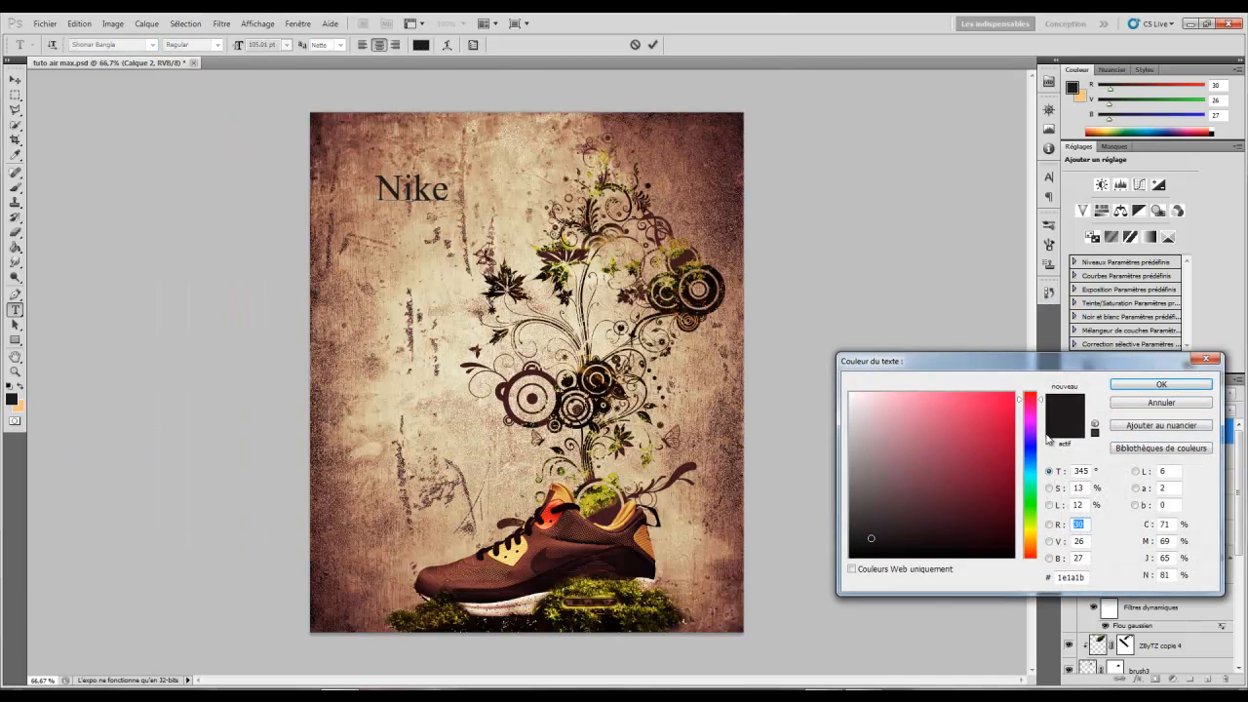
pyautogui.click(1155, 407)
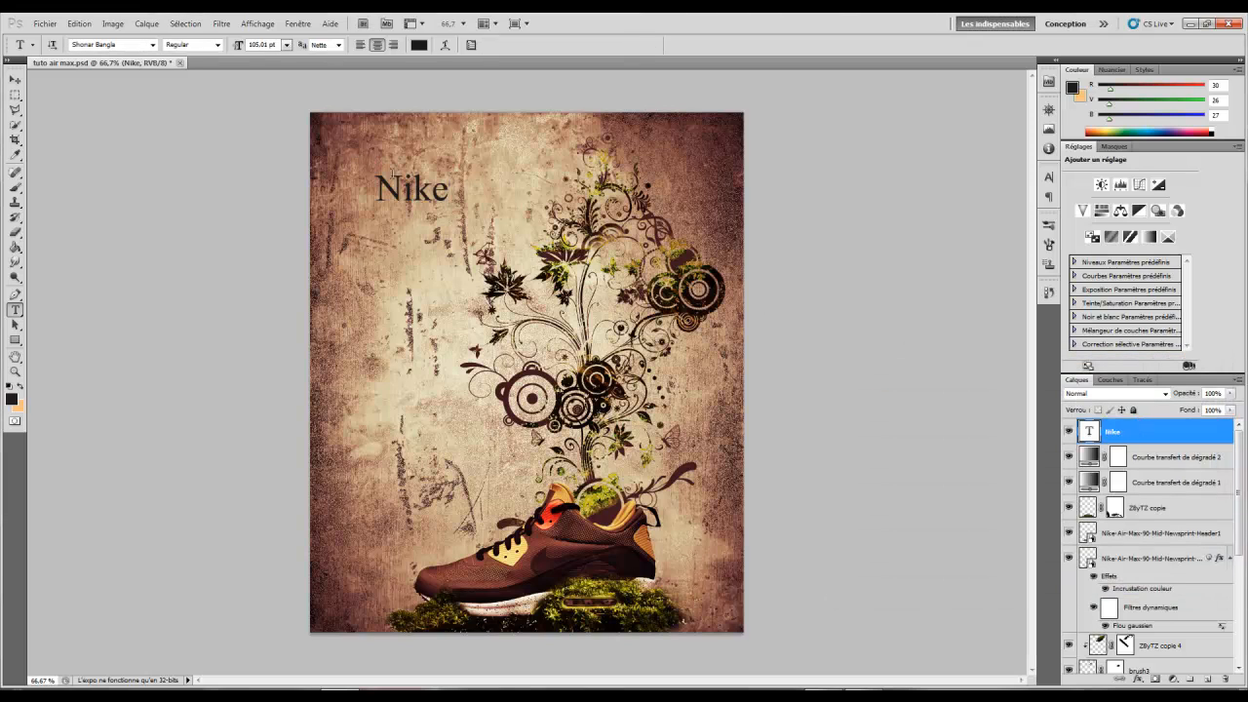
pyautogui.doubleClick(422, 185)
pyautogui.click(420, 45)
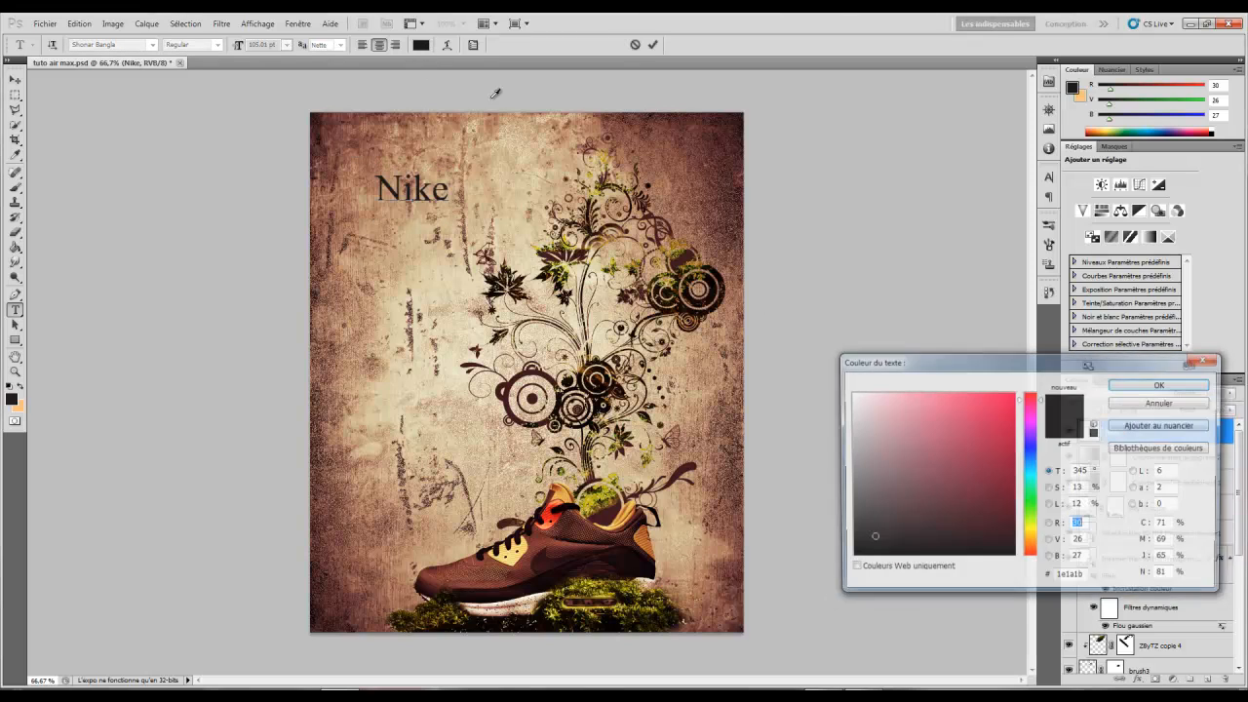
pyautogui.doubleClick(1073, 577)
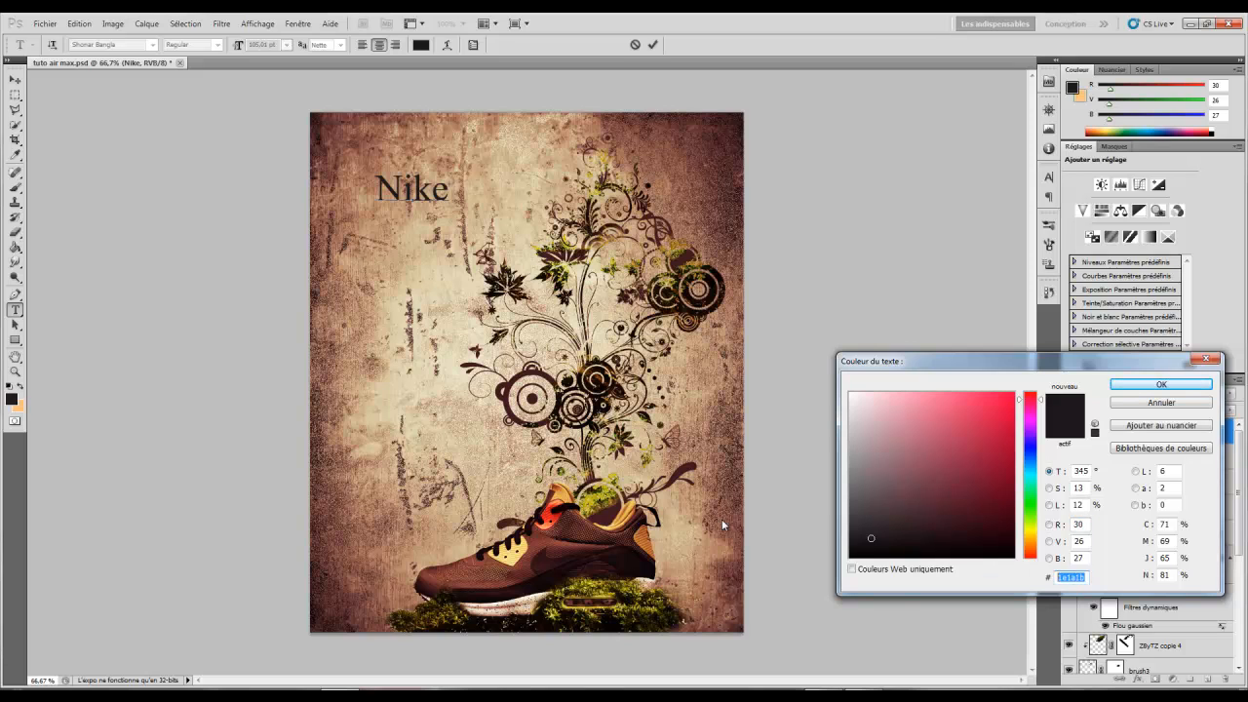
pyautogui.write('170')
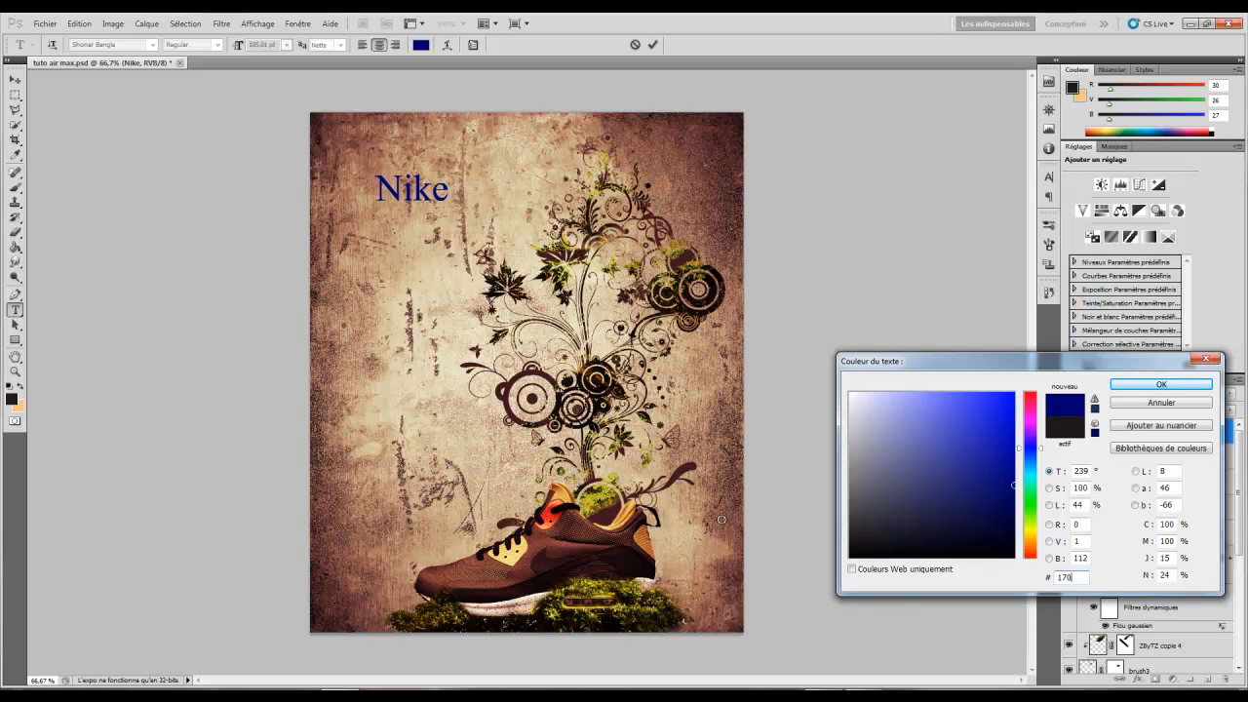
pyautogui.write('70c')
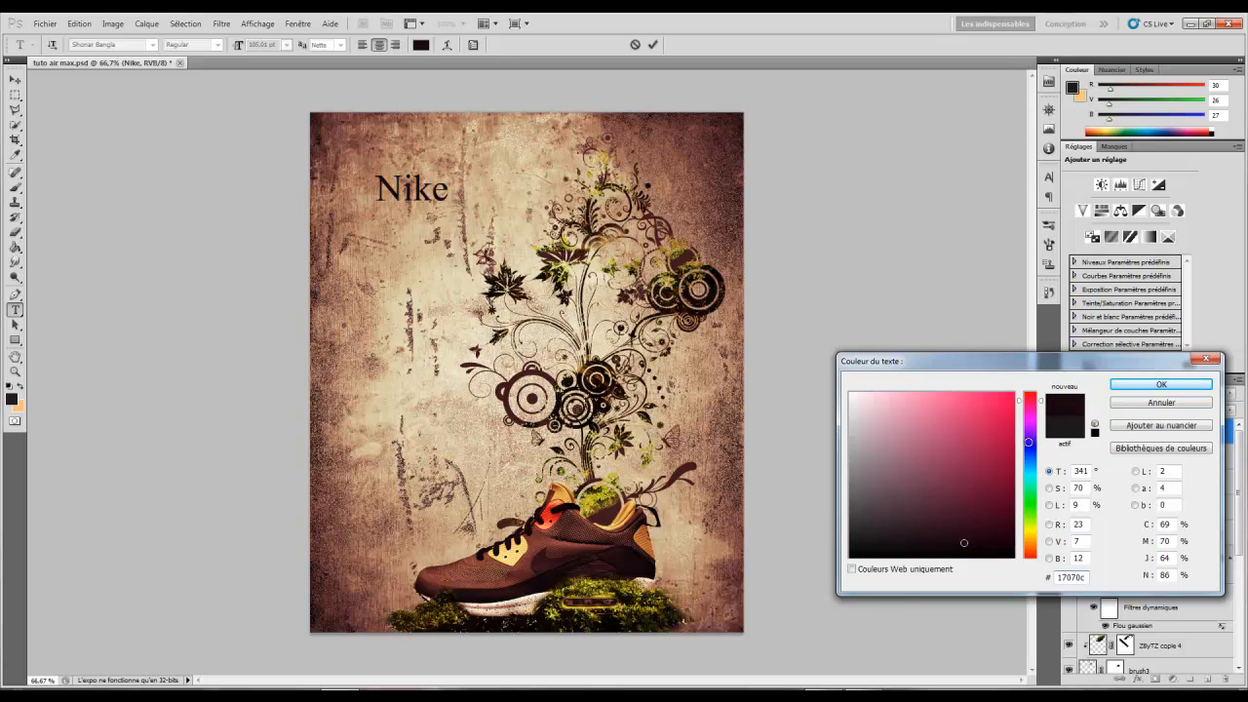
pyautogui.click(1170, 388)
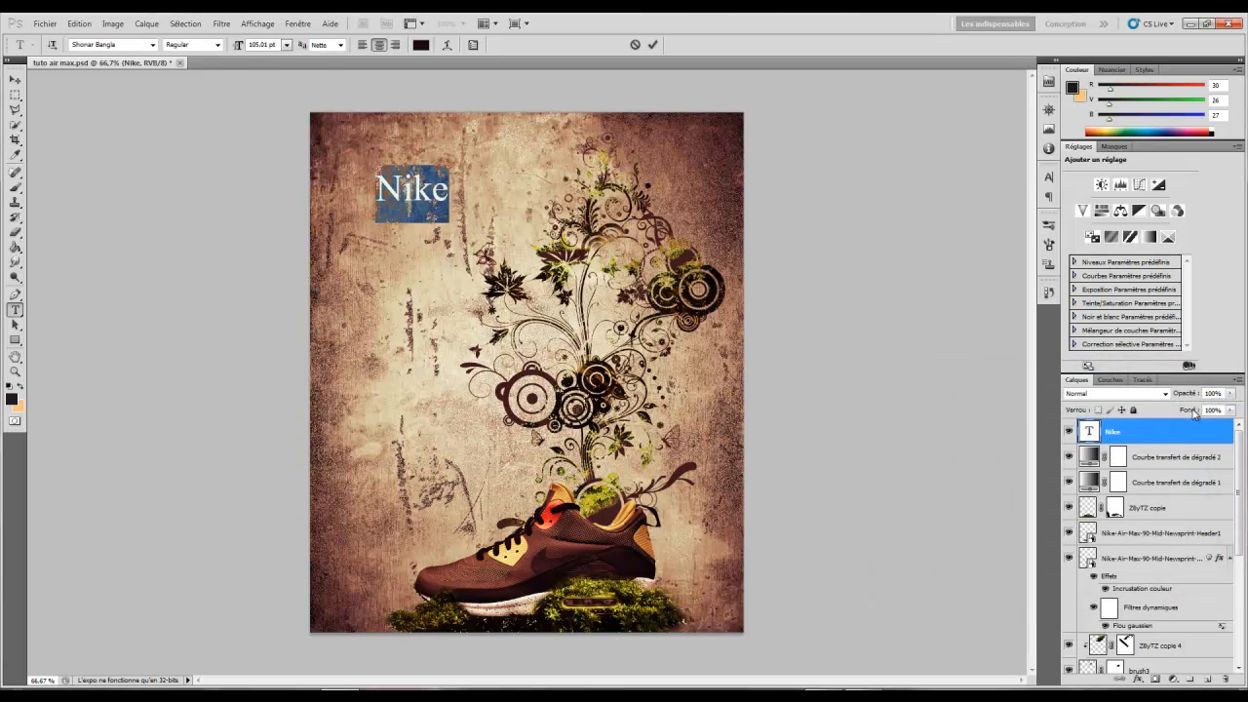
# - Place the Nike text layer below both gradient map layers and set its opacity to 69%
pyautogui.hotkey('ctrl', 'h')
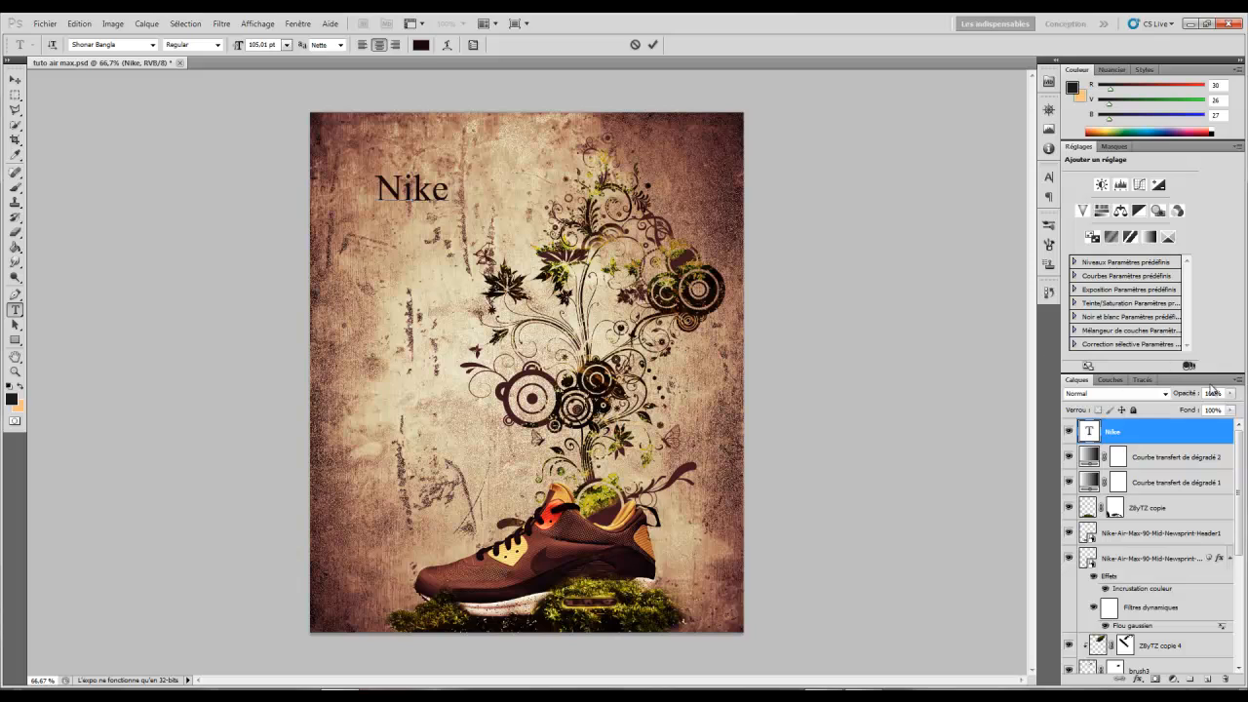
pyautogui.moveTo(1185, 396); pyautogui.dragTo(1167, 395)
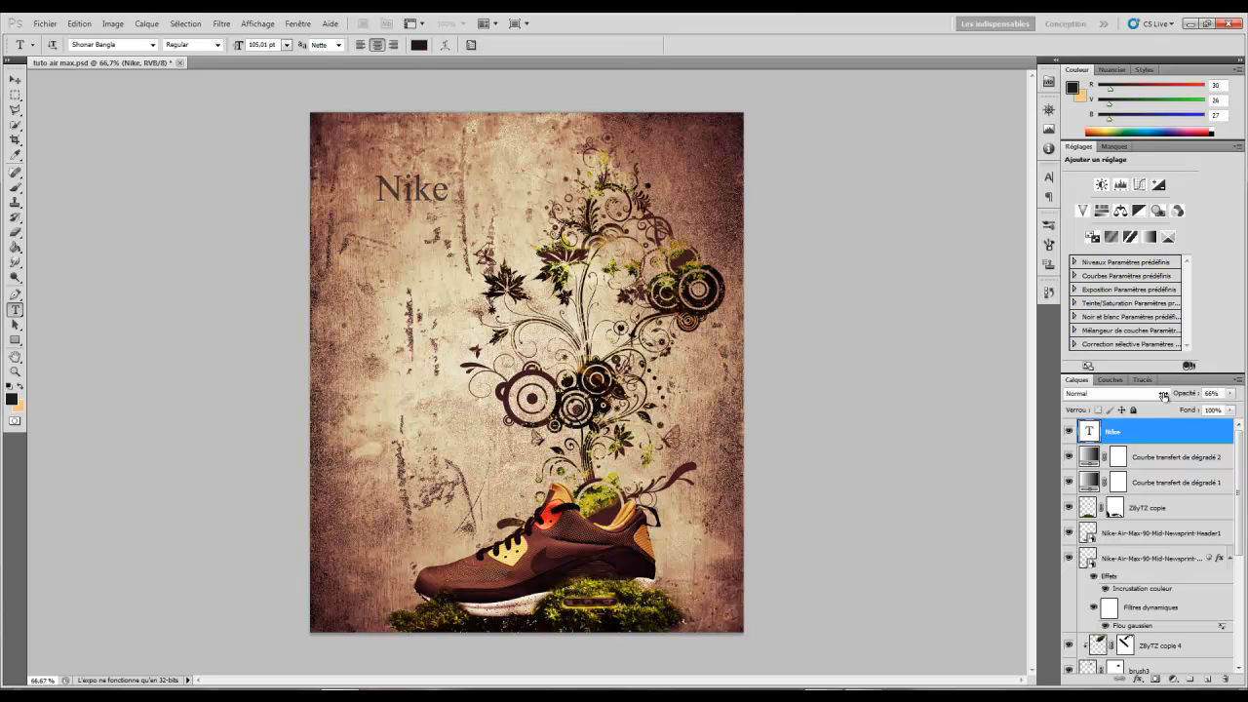
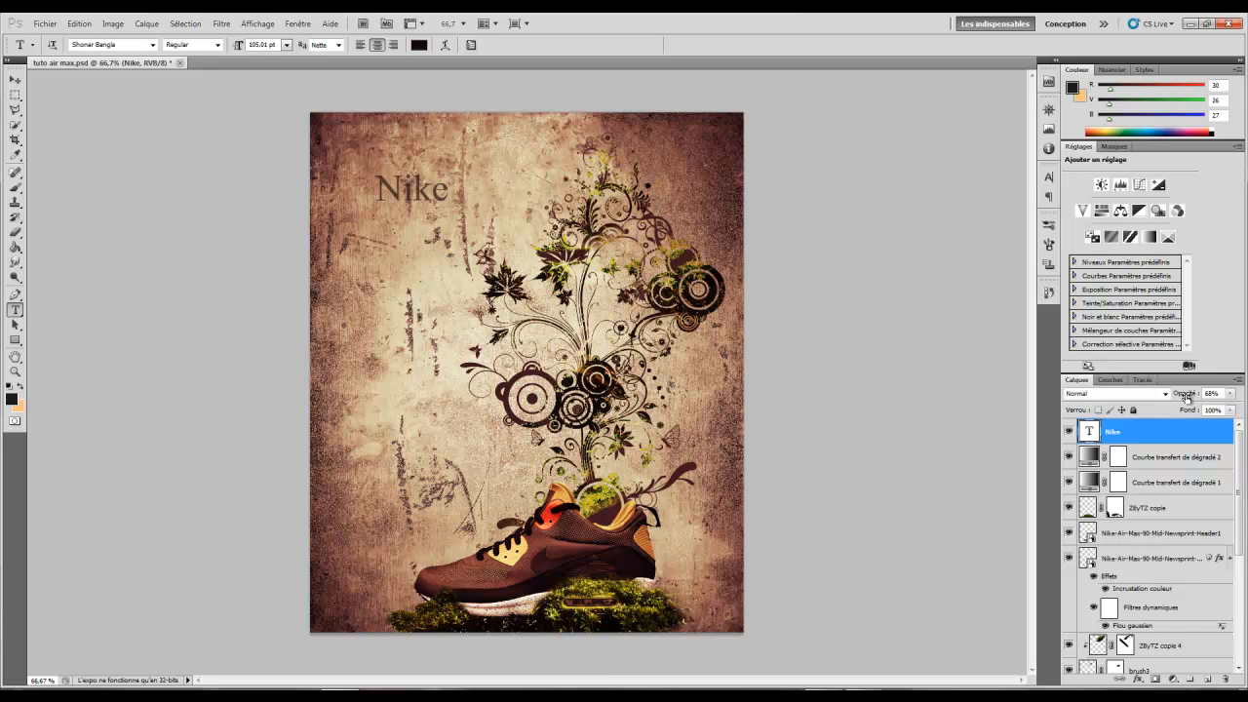
pyautogui.moveTo(1185, 397); pyautogui.dragTo(1244, 396)
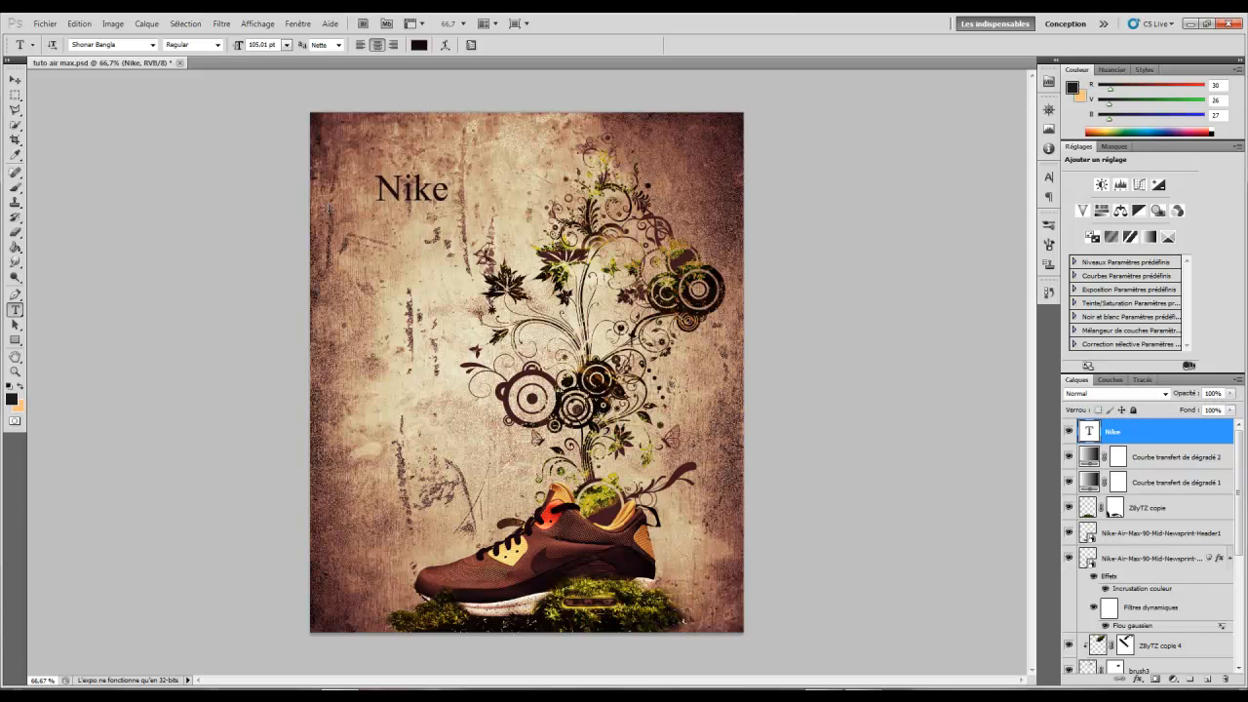
pyautogui.moveTo(1123, 437); pyautogui.dragTo(1127, 496)
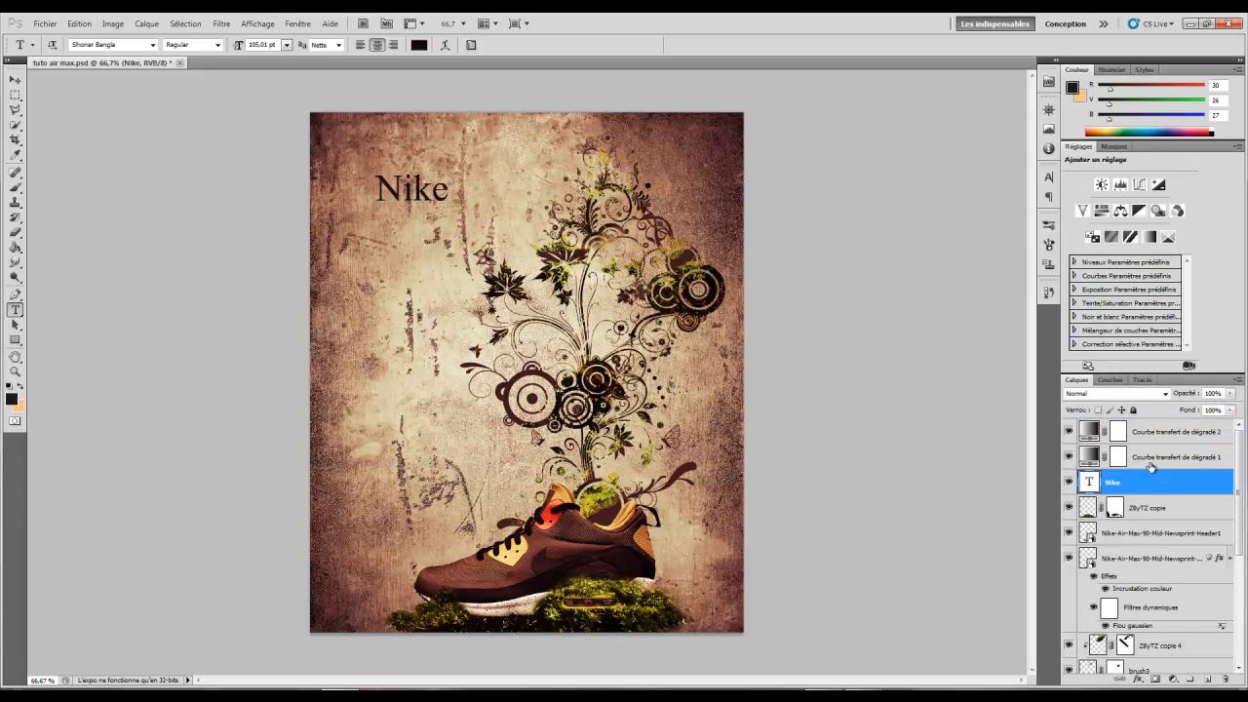
pyautogui.moveTo(1181, 394); pyautogui.dragTo(1157, 394)
# - Move the Nike text down beside the large circle motifs and add the text "Air max" just below it
pyautogui.click(15, 79)
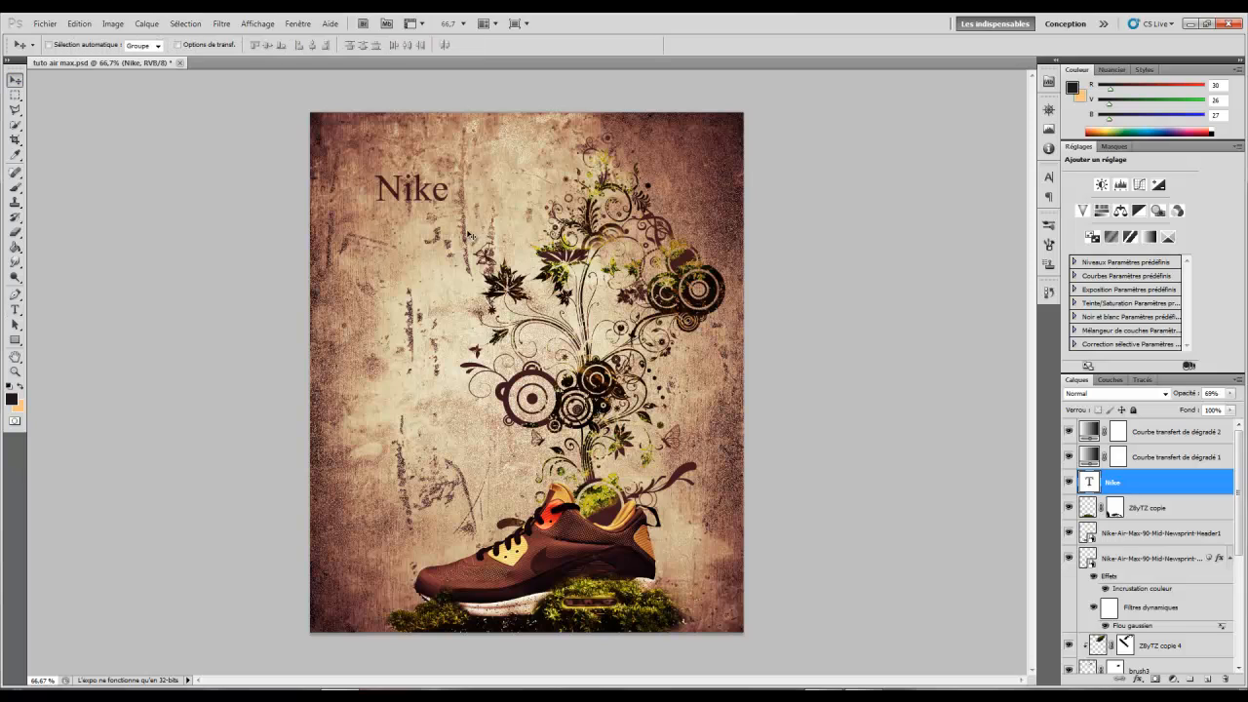
pyautogui.moveTo(474, 235); pyautogui.dragTo(462, 419)
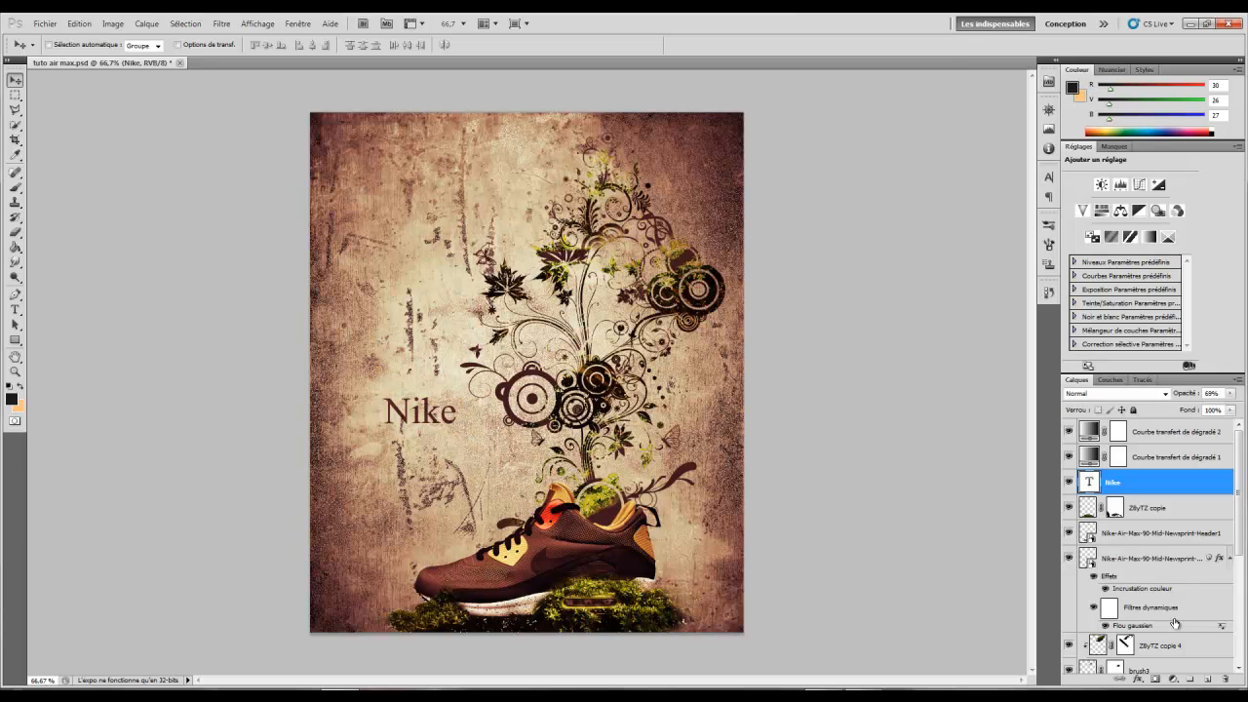
pyautogui.click(1156, 511)
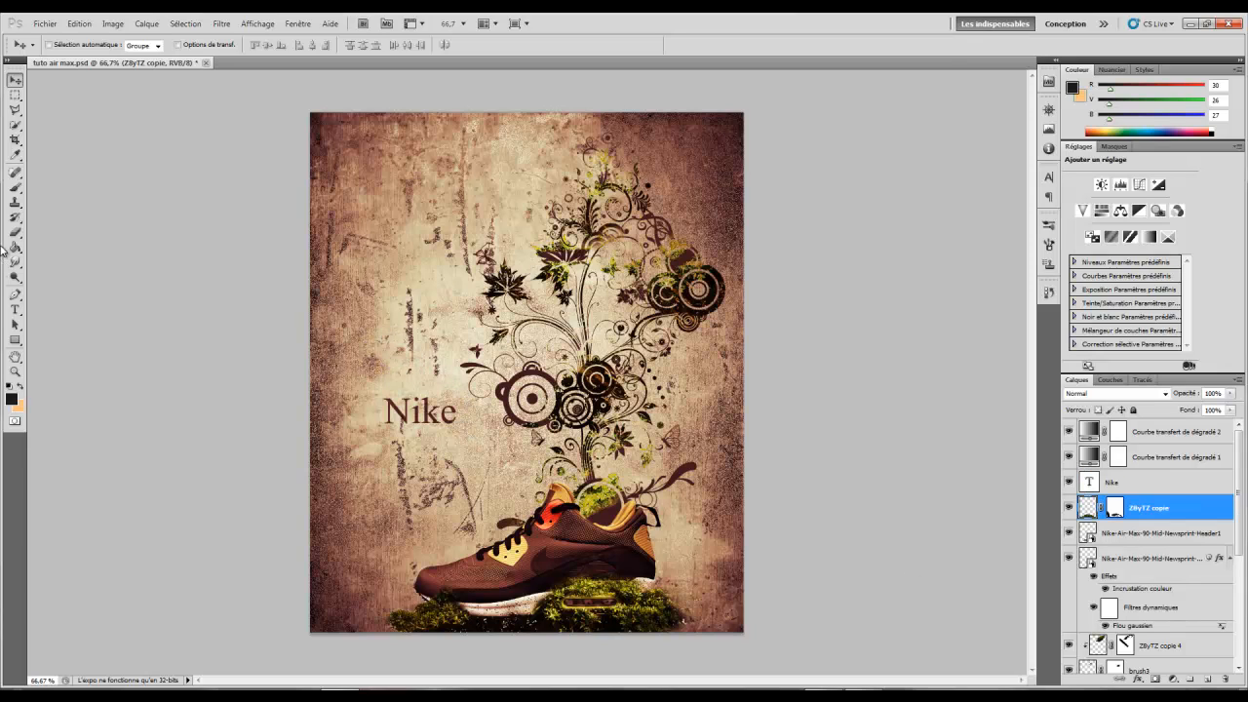
pyautogui.click(14, 309)
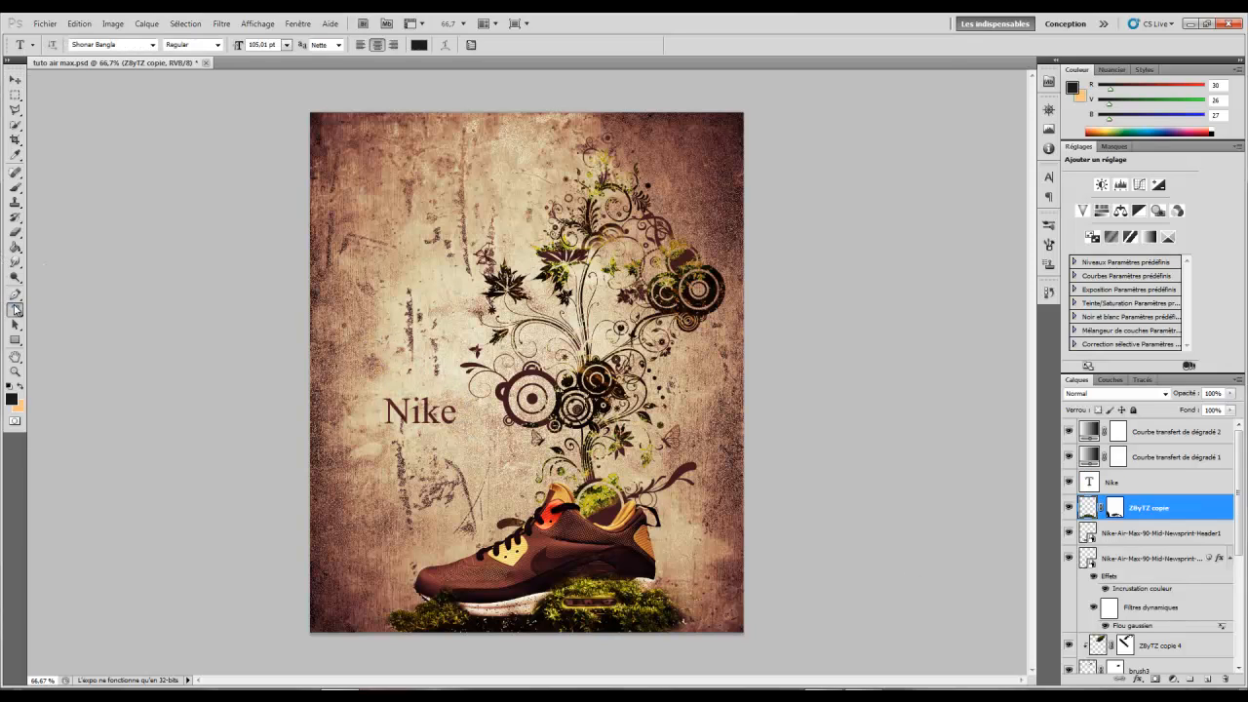
pyautogui.click(421, 475)
pyautogui.write('Air mac')
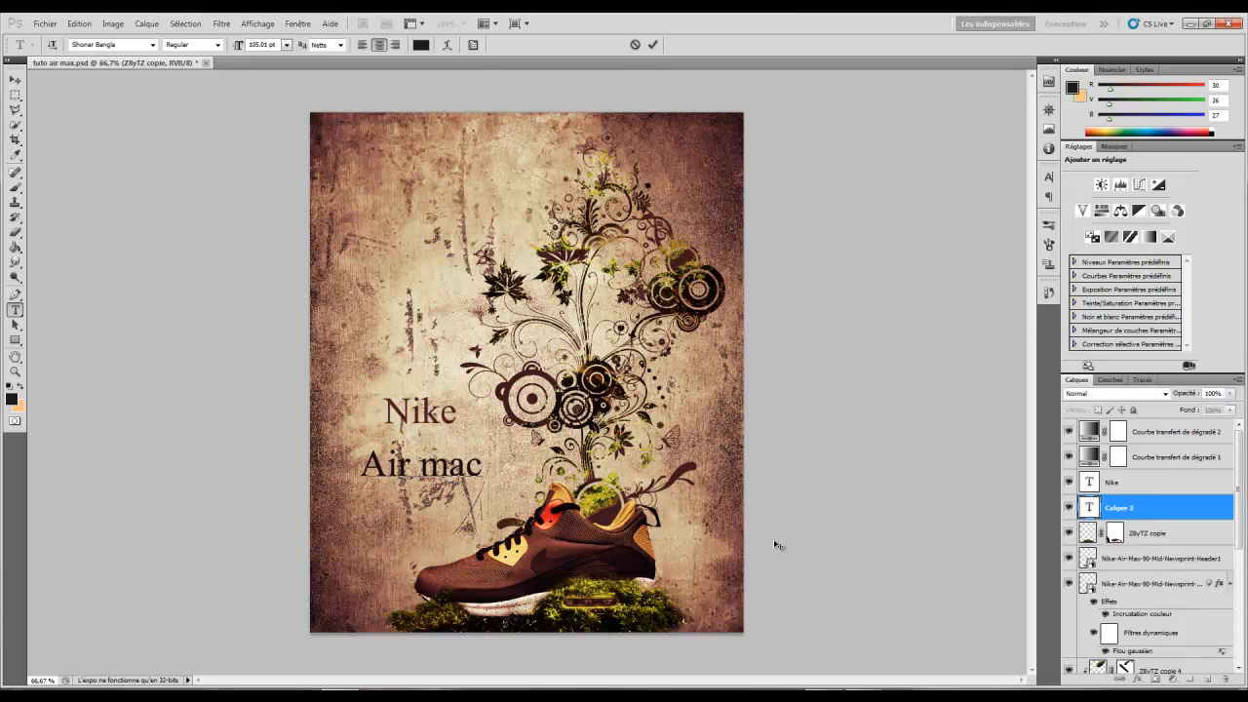
pyautogui.press('BackSpace')
pyautogui.write('x')
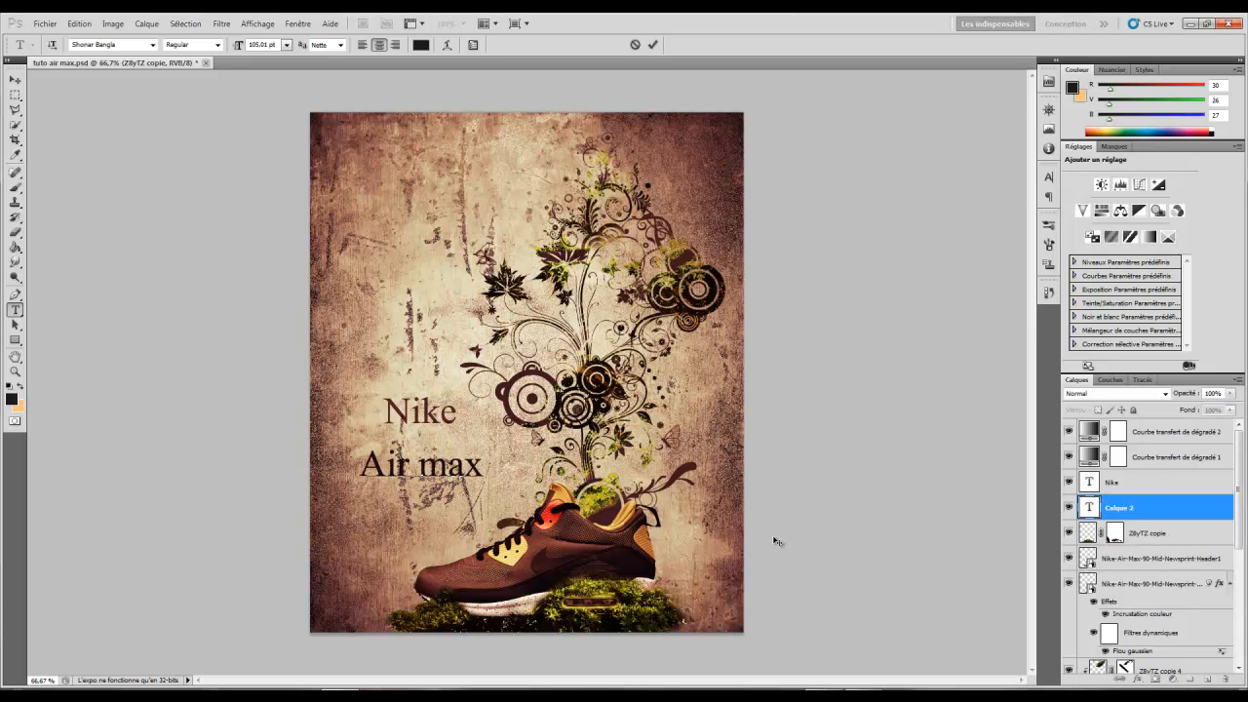
# - Select the whole Air max text and set its font to BatmanForeverOutline
pyautogui.hotkey('ctrl', 'a')
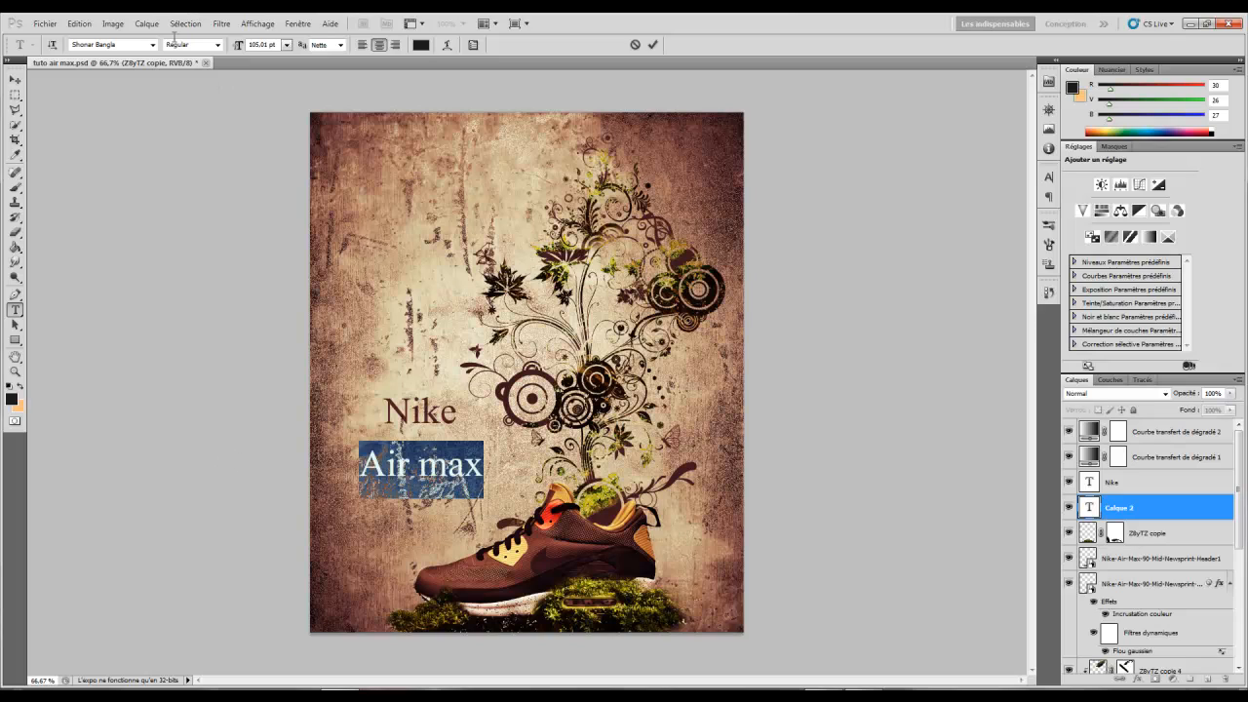
pyautogui.click(113, 45)
pyautogui.press('Down')
pyautogui.press('Down')
pyautogui.press('Down')
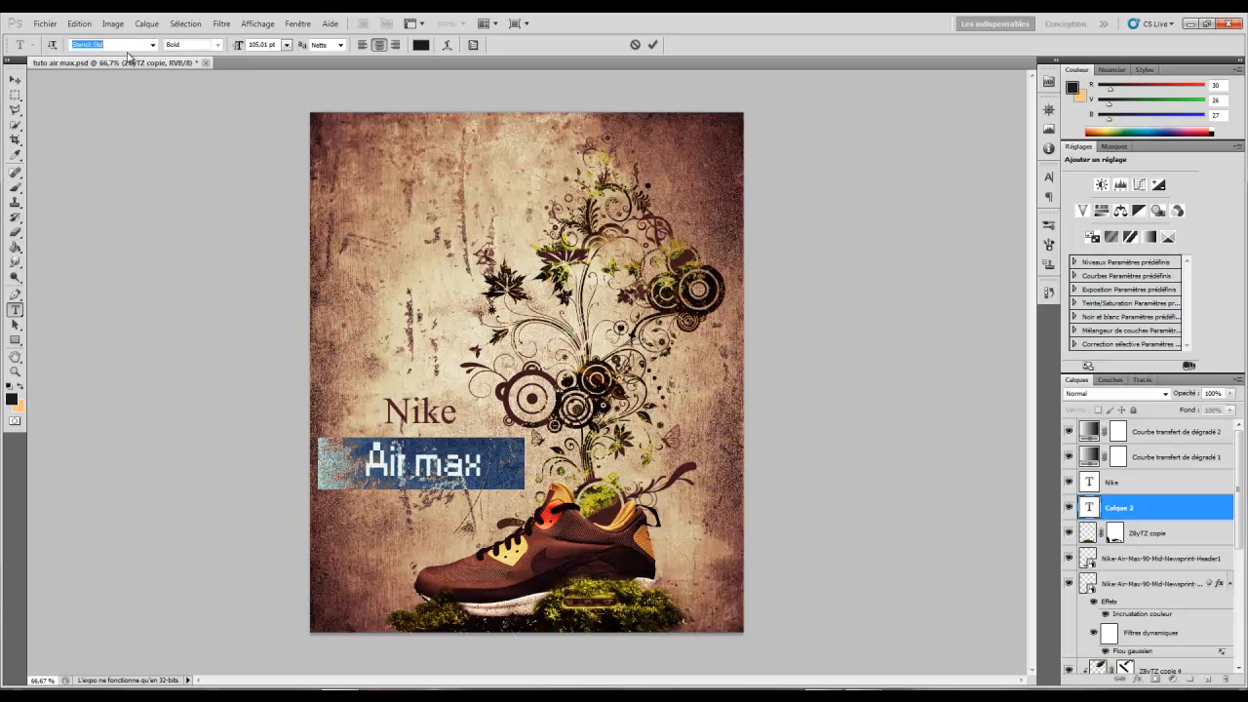
pyautogui.press('Down')
pyautogui.press('Down')
pyautogui.press('Down')
pyautogui.press('Down')
pyautogui.press('Down')
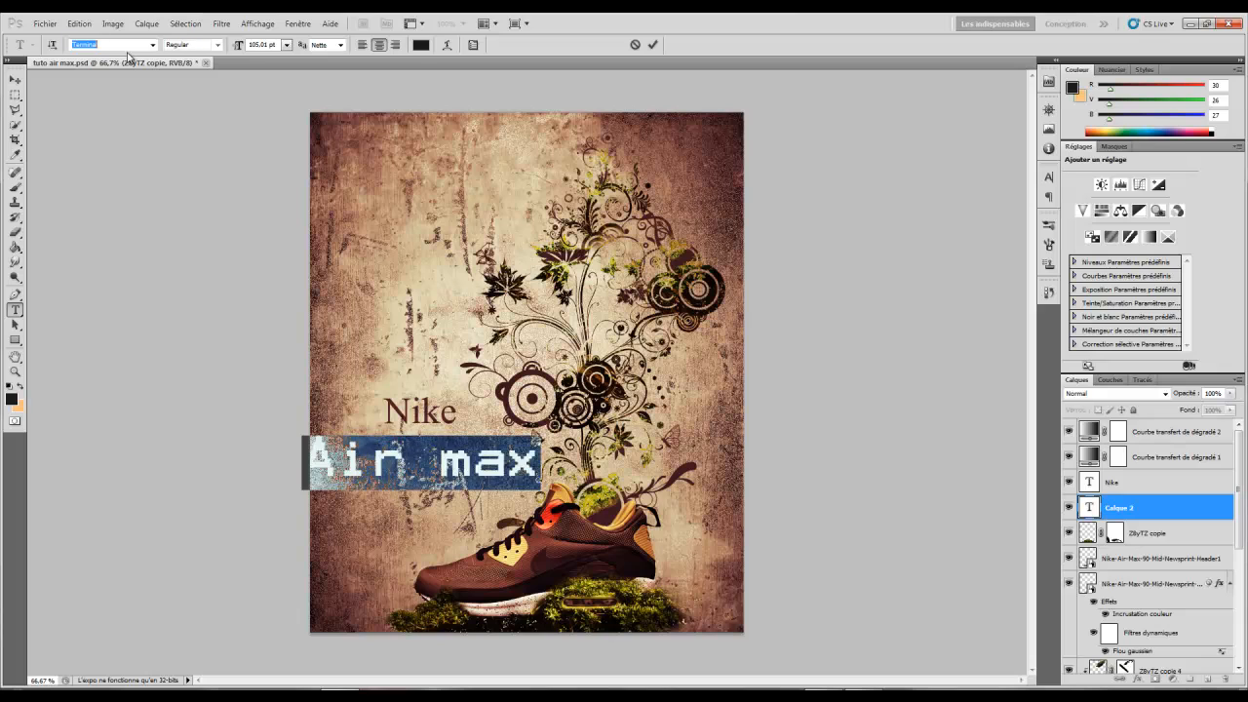
pyautogui.press('Down')
pyautogui.press('Down')
pyautogui.press('Down')
pyautogui.press('Down')
pyautogui.press('Down')
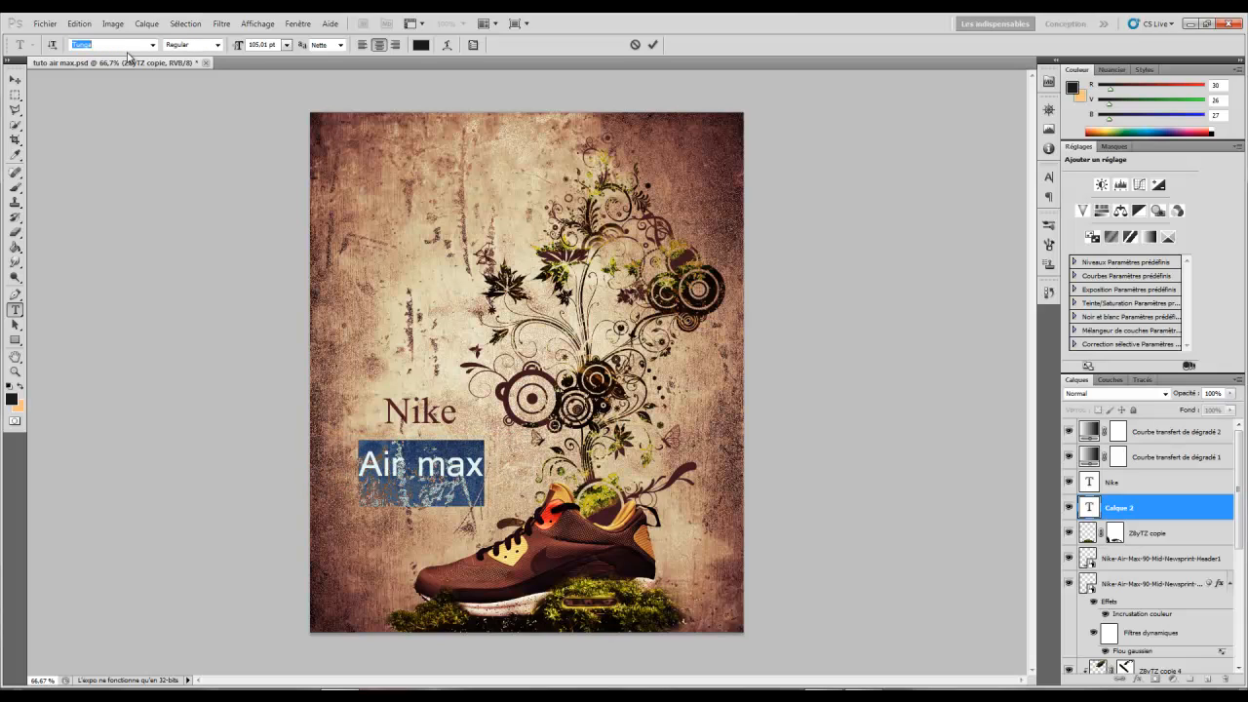
pyautogui.press('Down')
pyautogui.press('Down')
pyautogui.press('Down')
pyautogui.press('Down')
pyautogui.press('Down')
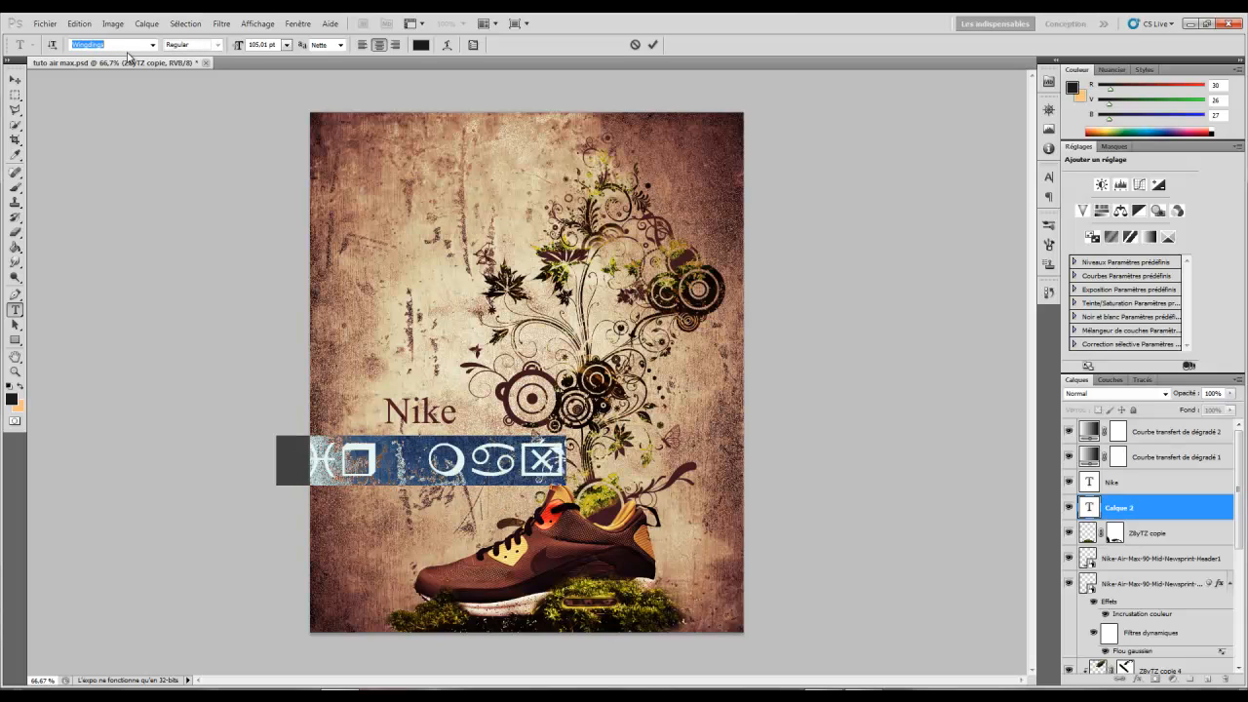
pyautogui.press('Down')
pyautogui.press('Down')
pyautogui.press('Down')
pyautogui.press('Down')
pyautogui.press('Down')
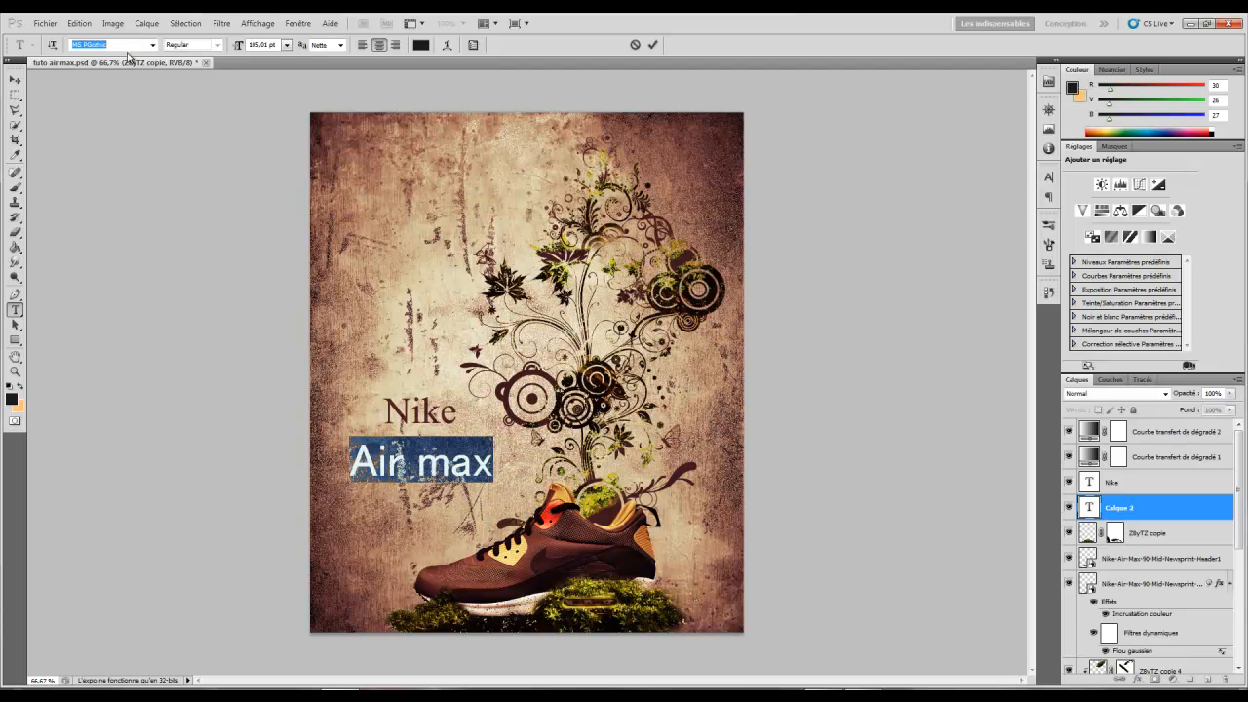
pyautogui.press('Down')
pyautogui.press('Down')
pyautogui.press('Down')
pyautogui.press('Down')
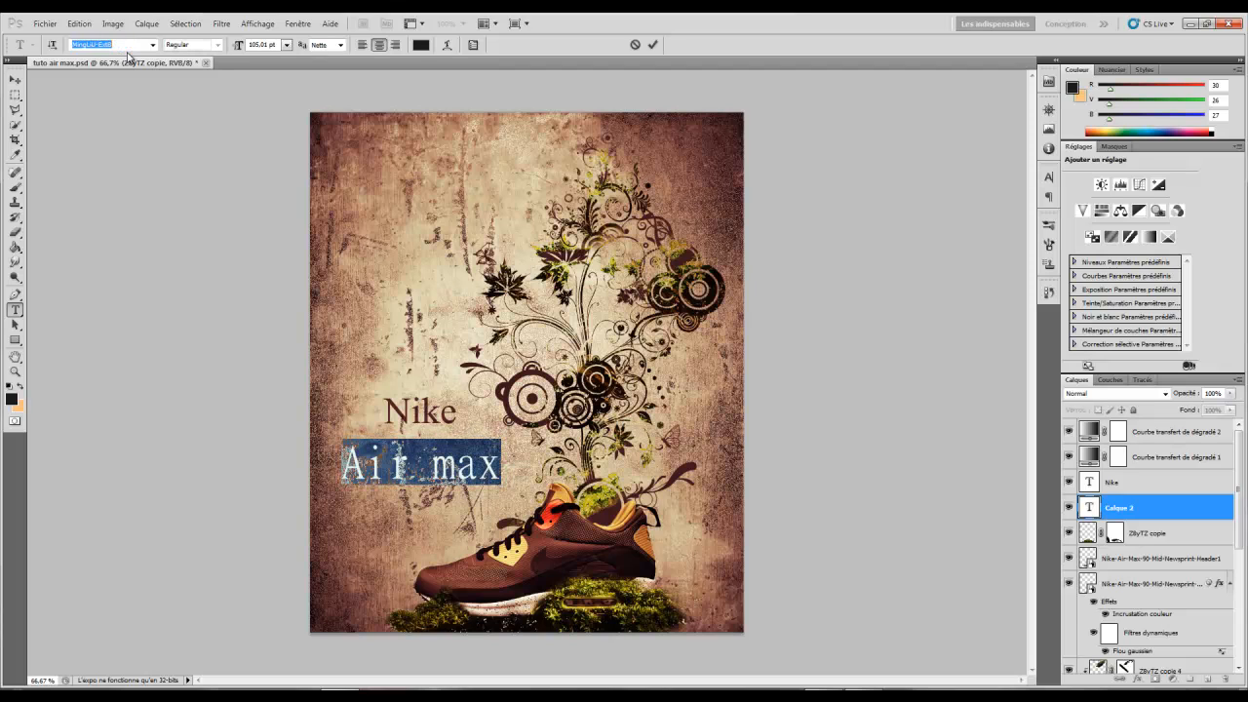
pyautogui.click(152, 44)
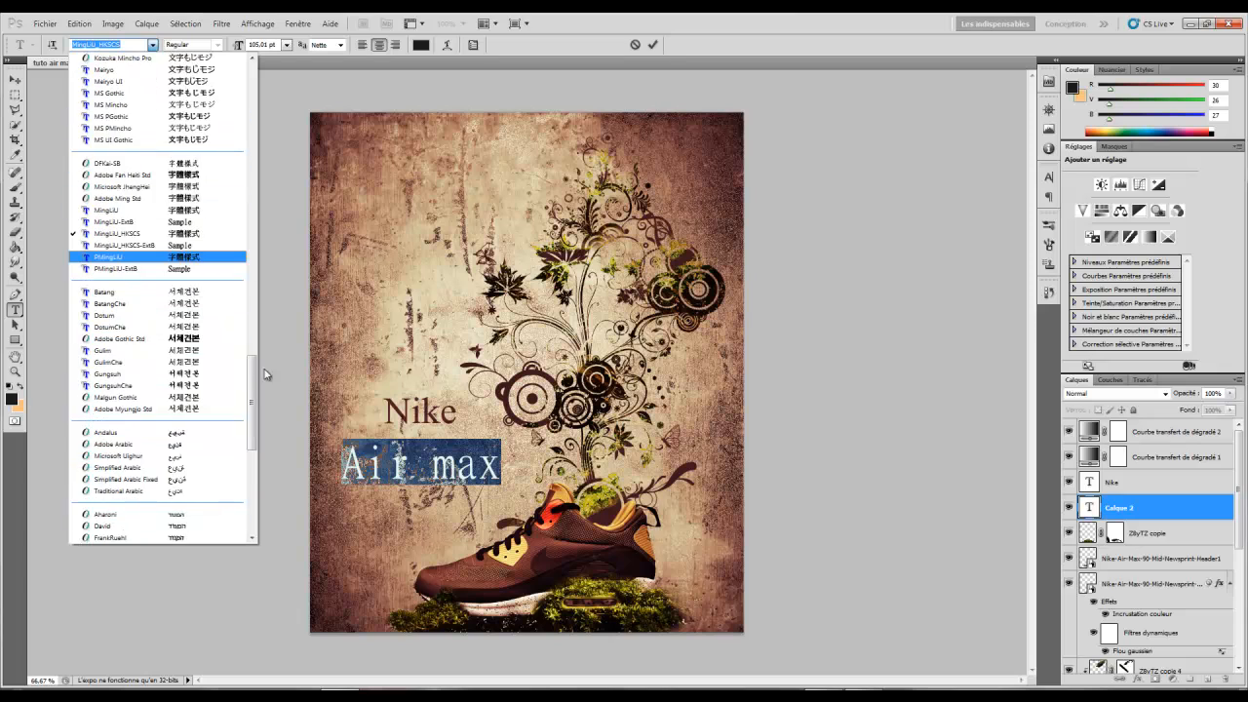
pyautogui.moveTo(271, 131); pyautogui.dragTo(228, 70)
pyautogui.click(103, 60)
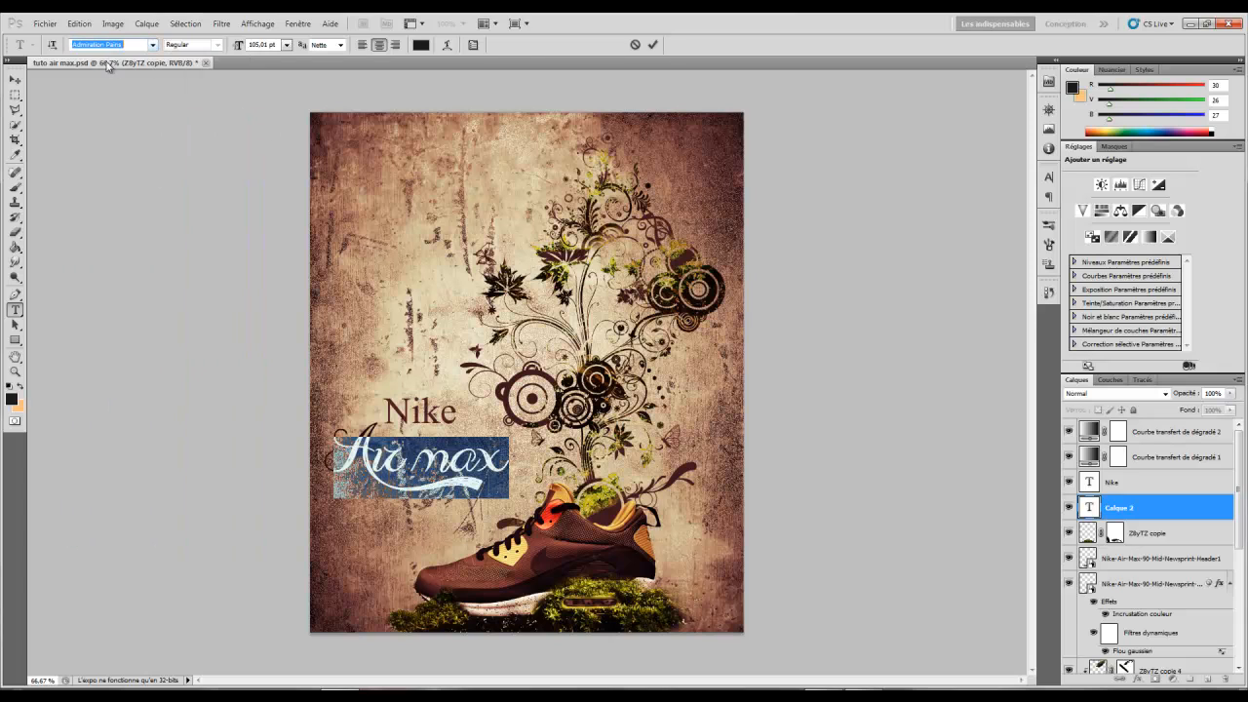
pyautogui.press('Down')
pyautogui.press('Down')
pyautogui.press('Down')
pyautogui.press('Down')
pyautogui.press('Down')
pyautogui.press('Down')
pyautogui.press('Down')
pyautogui.press('Down')
pyautogui.press('Down')
pyautogui.press('Down')
pyautogui.press('Down')
pyautogui.press('Down')
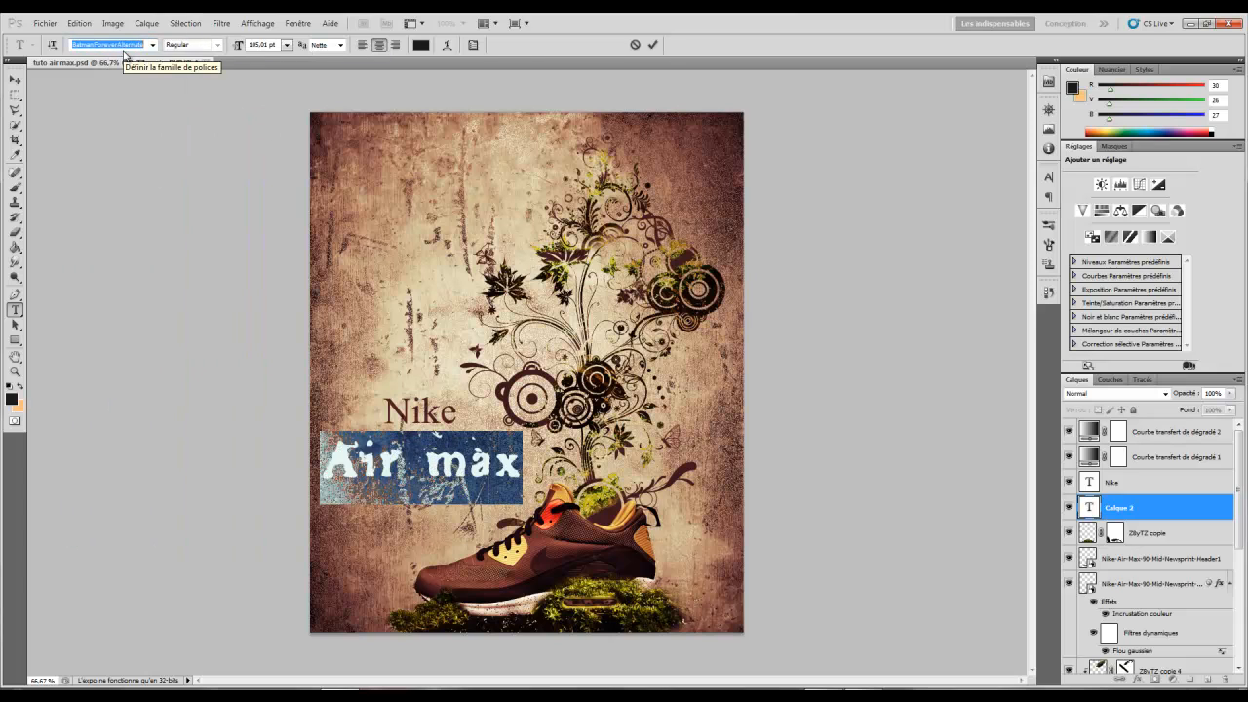
pyautogui.press('Down')
pyautogui.press('Up')
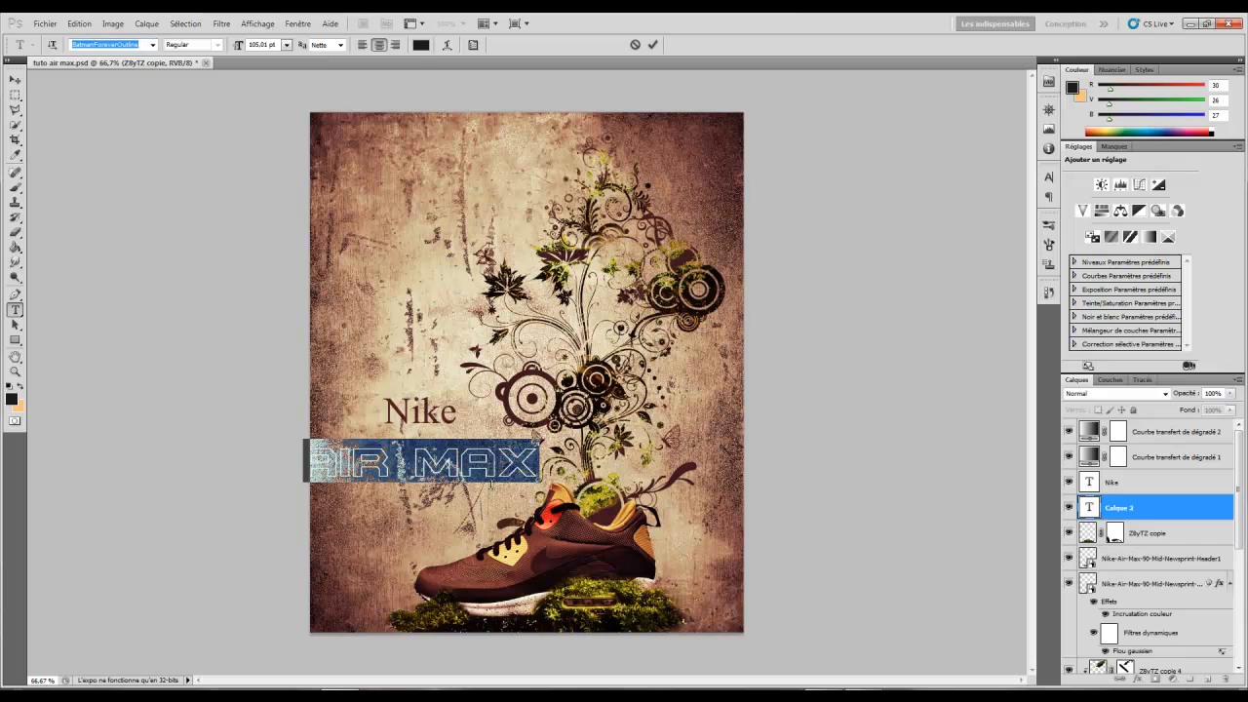
# - Reduce the size of the Air max text and arrange the two texts so Air max sits closely below Nike
pyautogui.click(497, 459)
pyautogui.moveTo(532, 459); pyautogui.dragTo(189, 399)
pyautogui.moveTo(240, 51); pyautogui.dragTo(210, 52)
pyautogui.click(15, 79)
pyautogui.moveTo(391, 326); pyautogui.dragTo(404, 304)
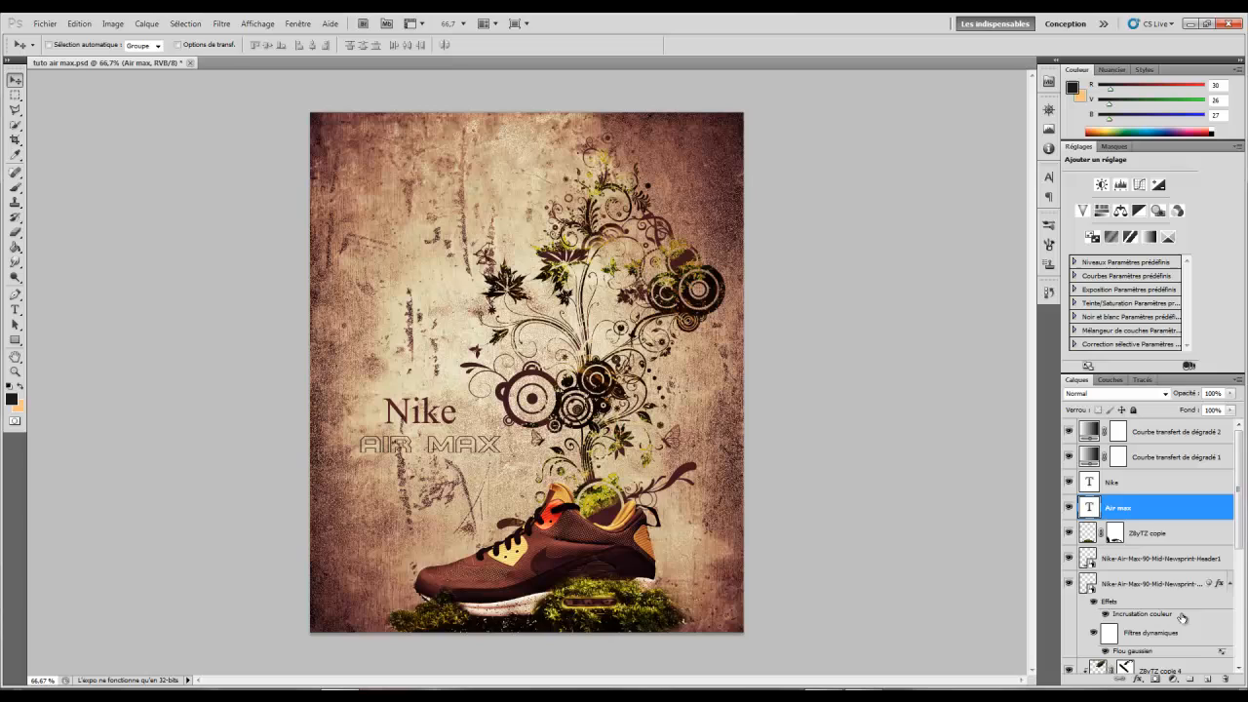
pyautogui.click(1130, 482)
pyautogui.moveTo(418, 407)
pyautogui.mouseDown()
pyautogui.moveTo(394, 408)
pyautogui.moveTo(448, 409)
pyautogui.moveTo(411, 409)
pyautogui.mouseUp()
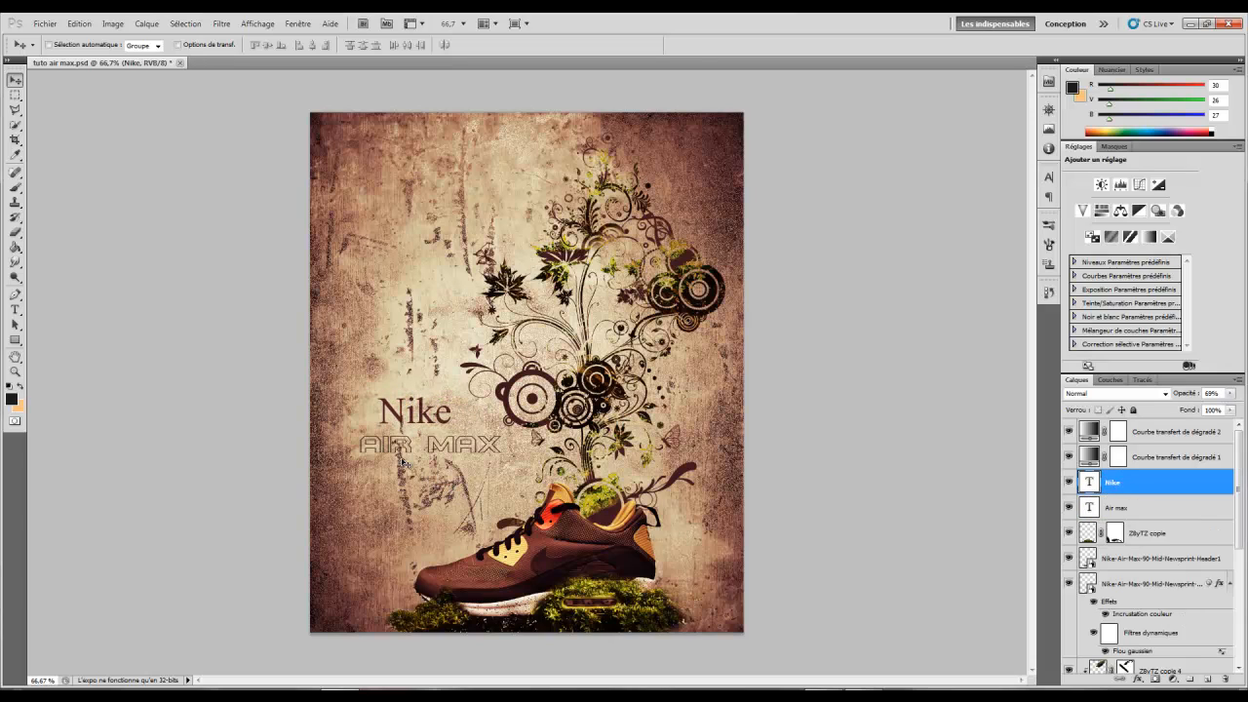
# - Add a 1 px outer stroke to the Air max layer in colour 542329, sampled from the Nike text
pyautogui.click(1128, 509)
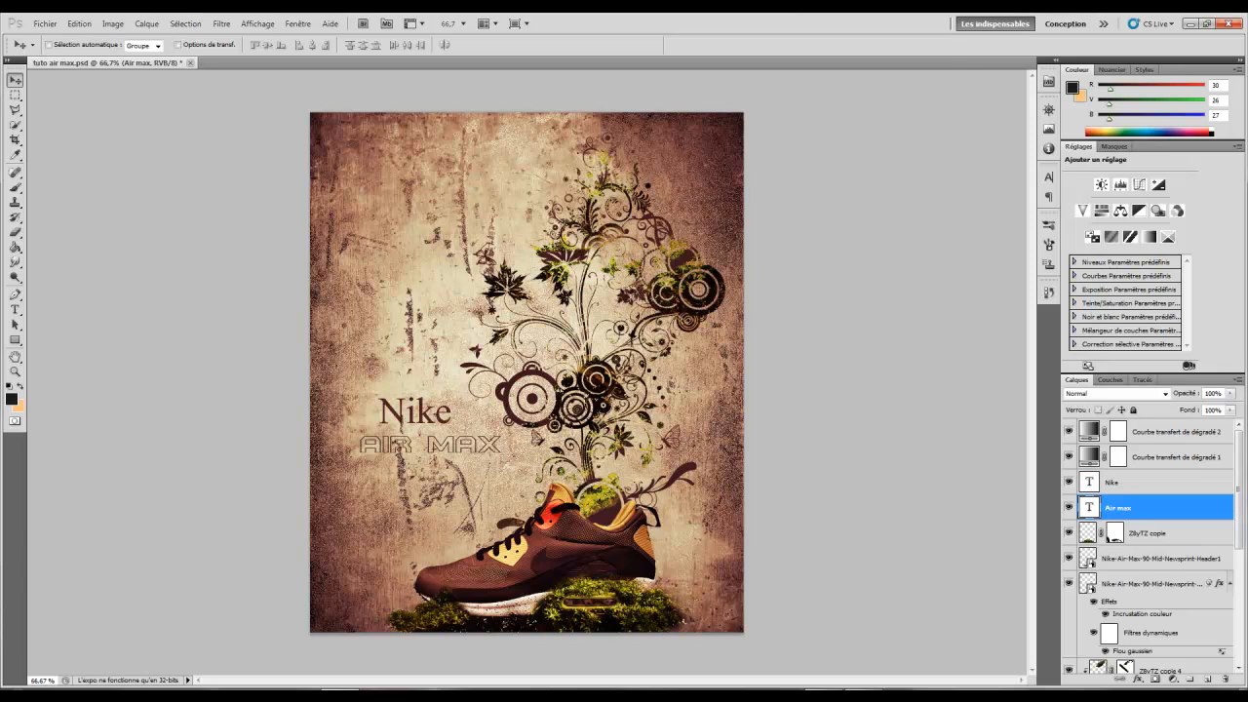
pyautogui.click(1139, 679)
pyautogui.click(1160, 669)
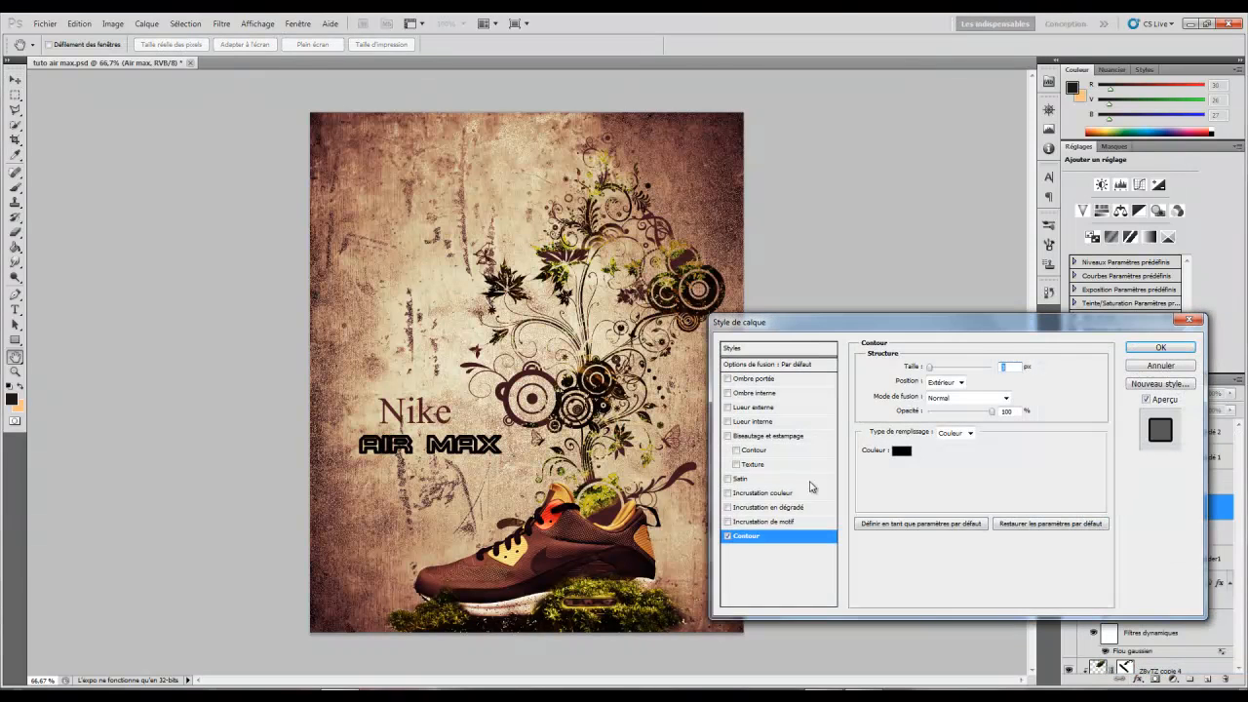
pyautogui.moveTo(912, 369); pyautogui.dragTo(900, 368)
pyautogui.click(900, 450)
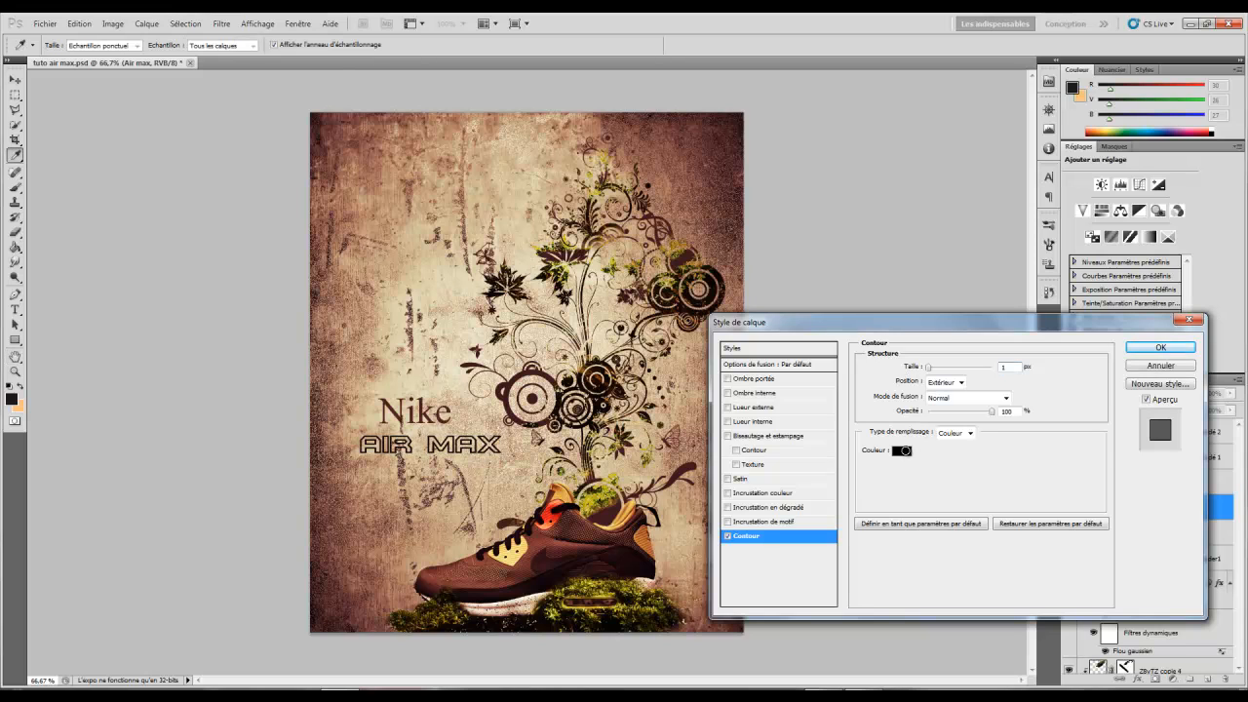
pyautogui.click(565, 472)
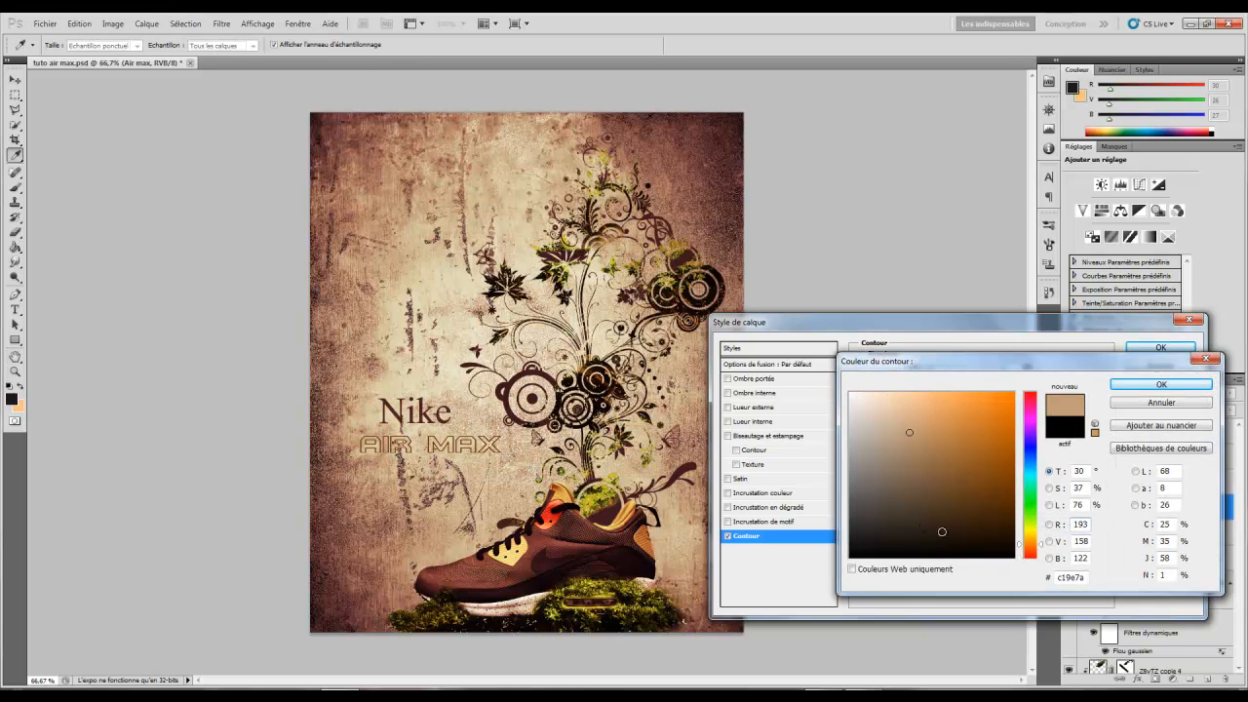
pyautogui.click(394, 412)
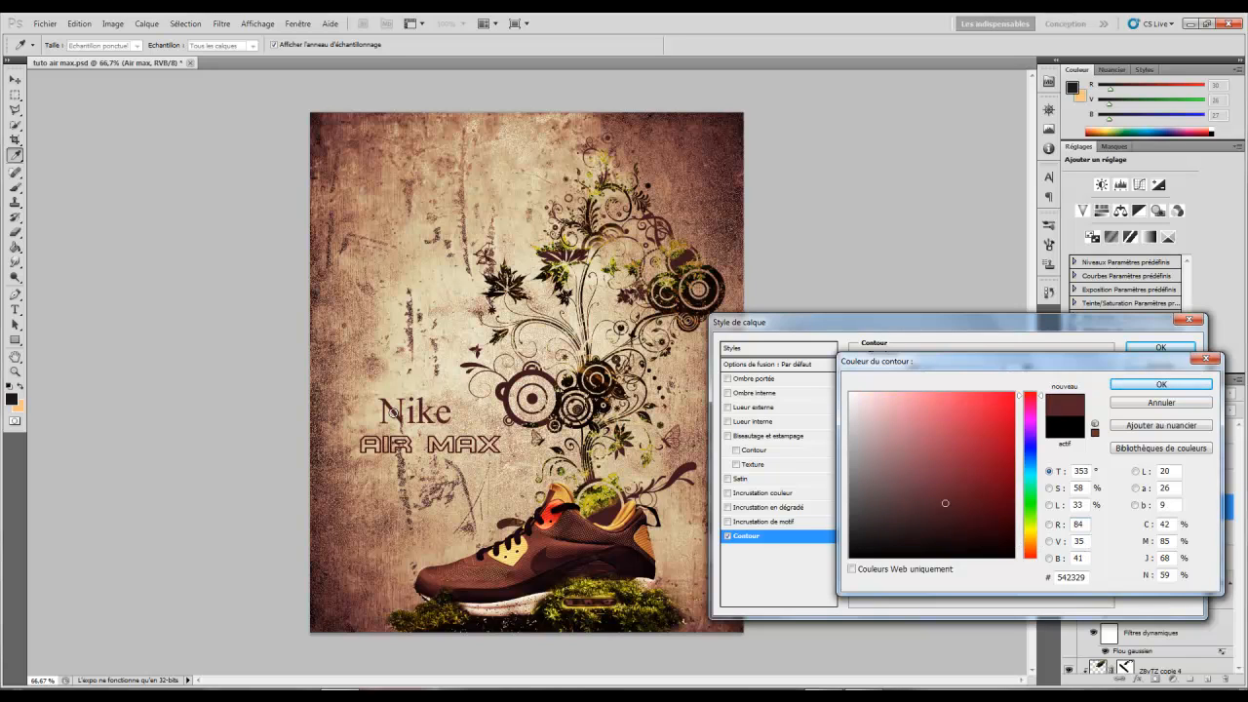
pyautogui.click(1191, 387)
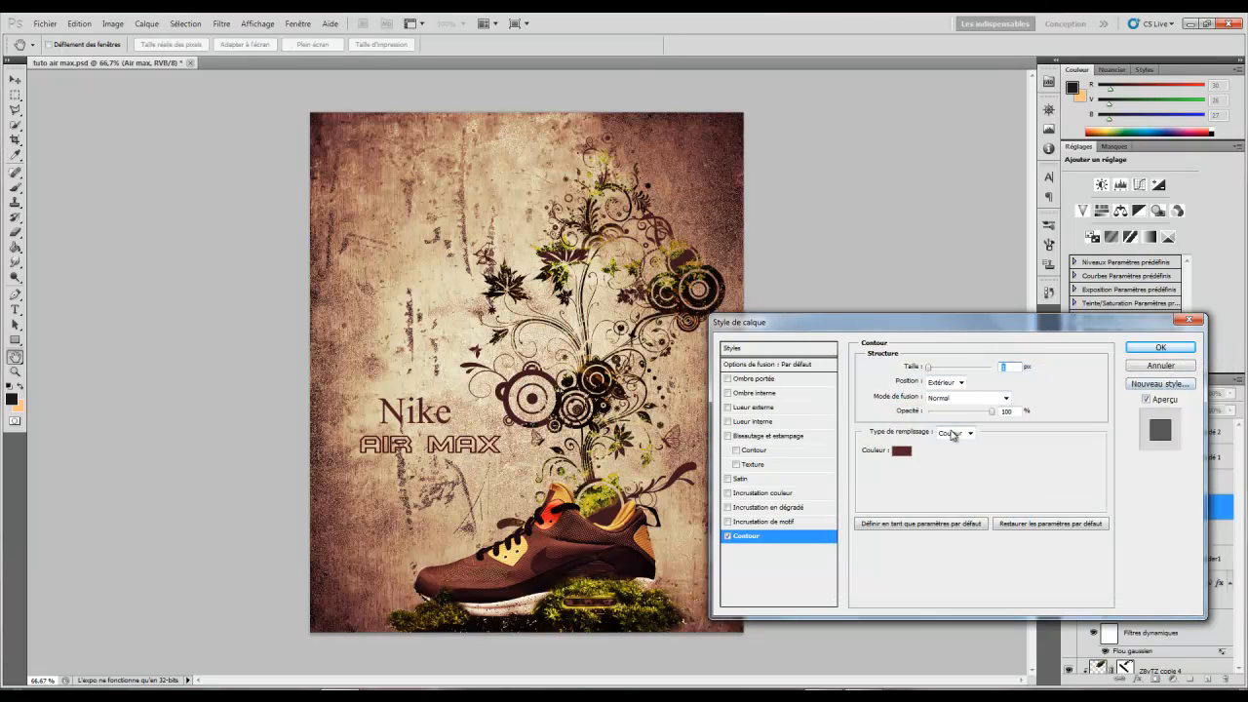
# - Set the Air max stroke's opacity to 27%, compare the text with and without it, and keep the stroke on
pyautogui.moveTo(981, 417); pyautogui.dragTo(943, 413)
pyautogui.click(726, 542)
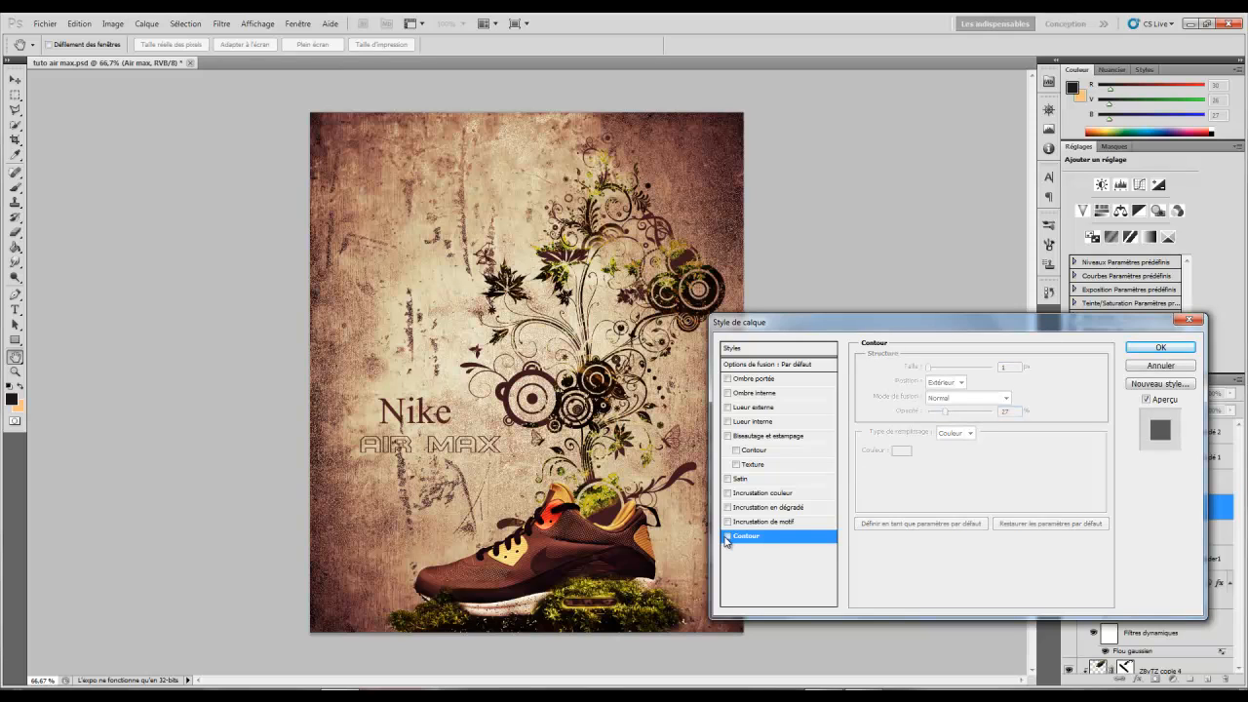
pyautogui.click(727, 537)
pyautogui.click(726, 537)
pyautogui.click(726, 537)
pyautogui.click(726, 537)
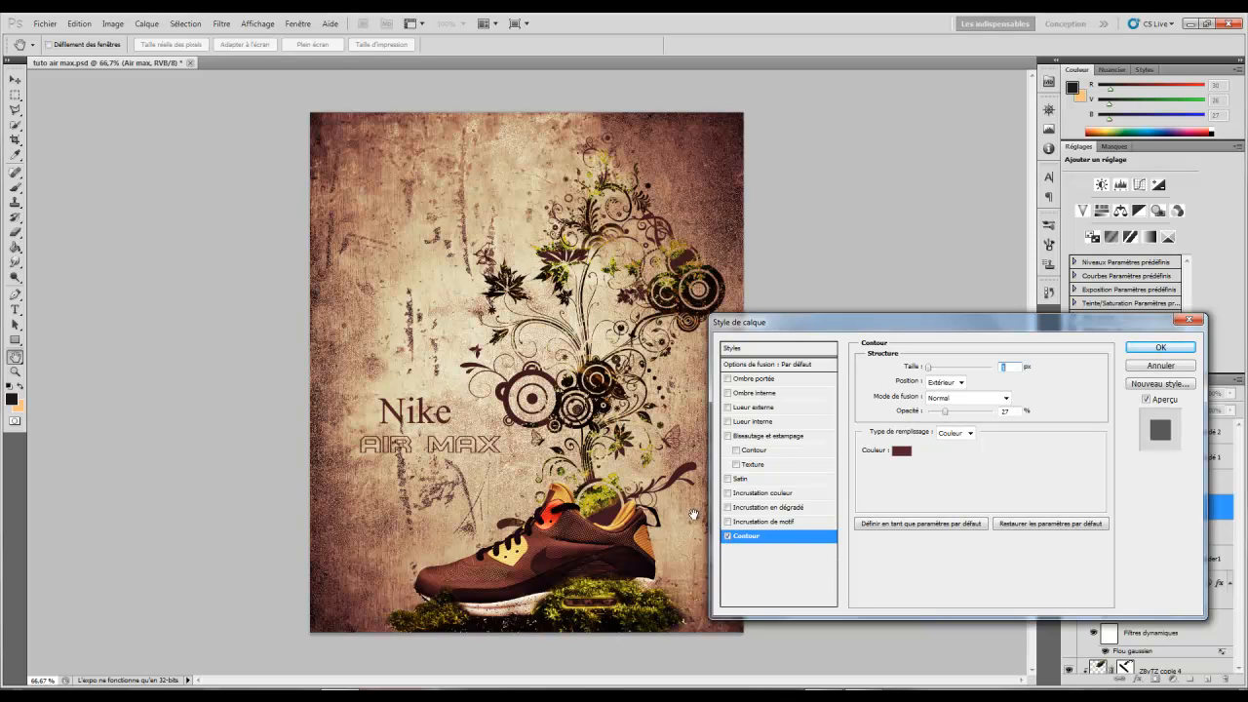
pyautogui.click(1158, 348)
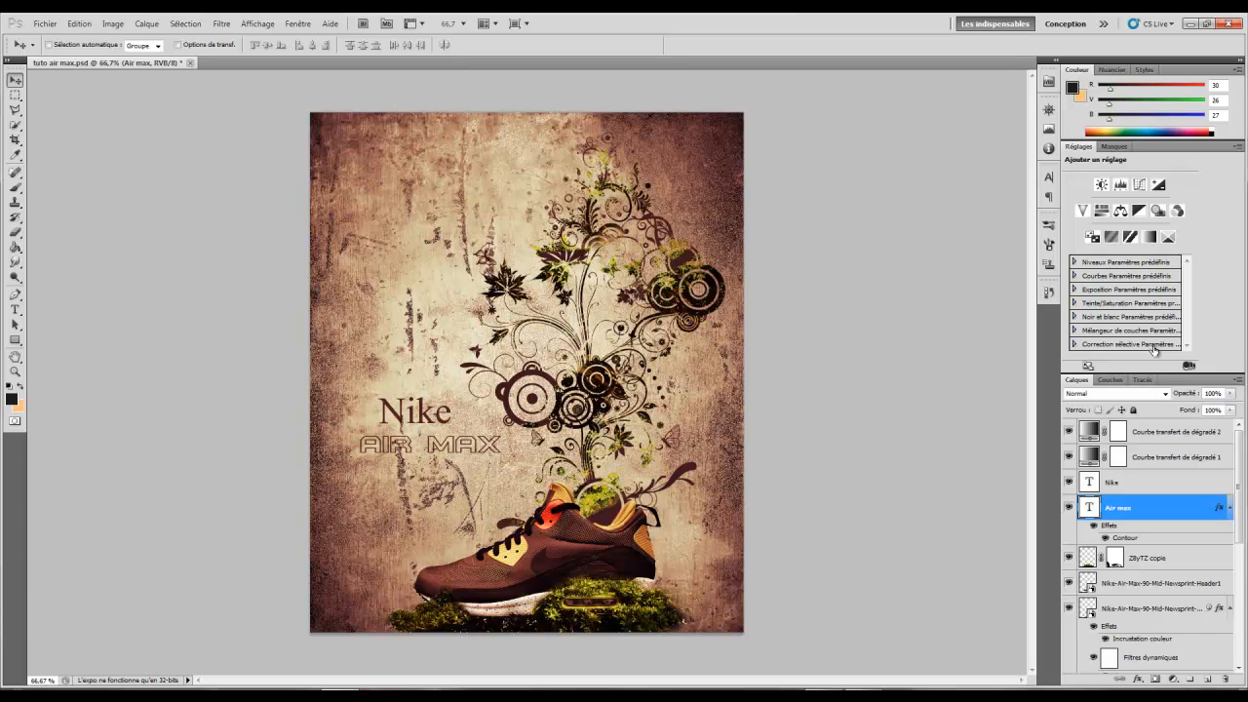
# - Create a new layer above the topmost gradient map layer and name it "calque couleur"
pyautogui.click(1182, 434)
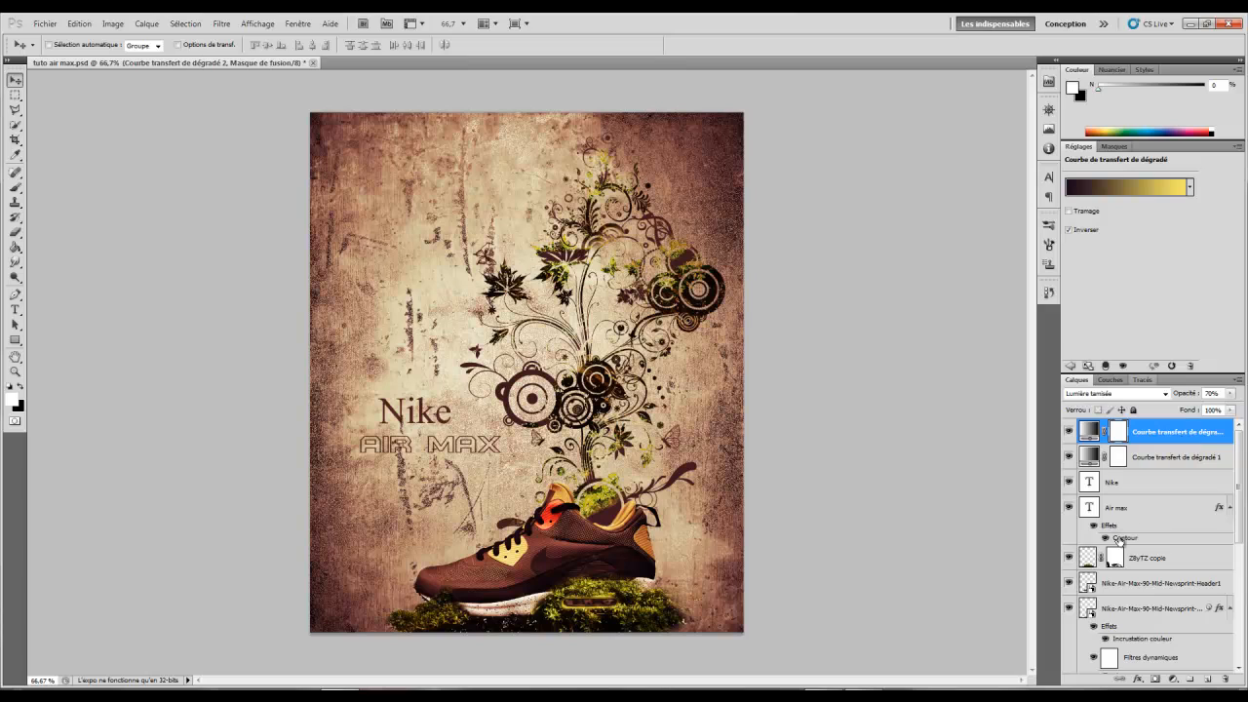
pyautogui.click(1205, 680)
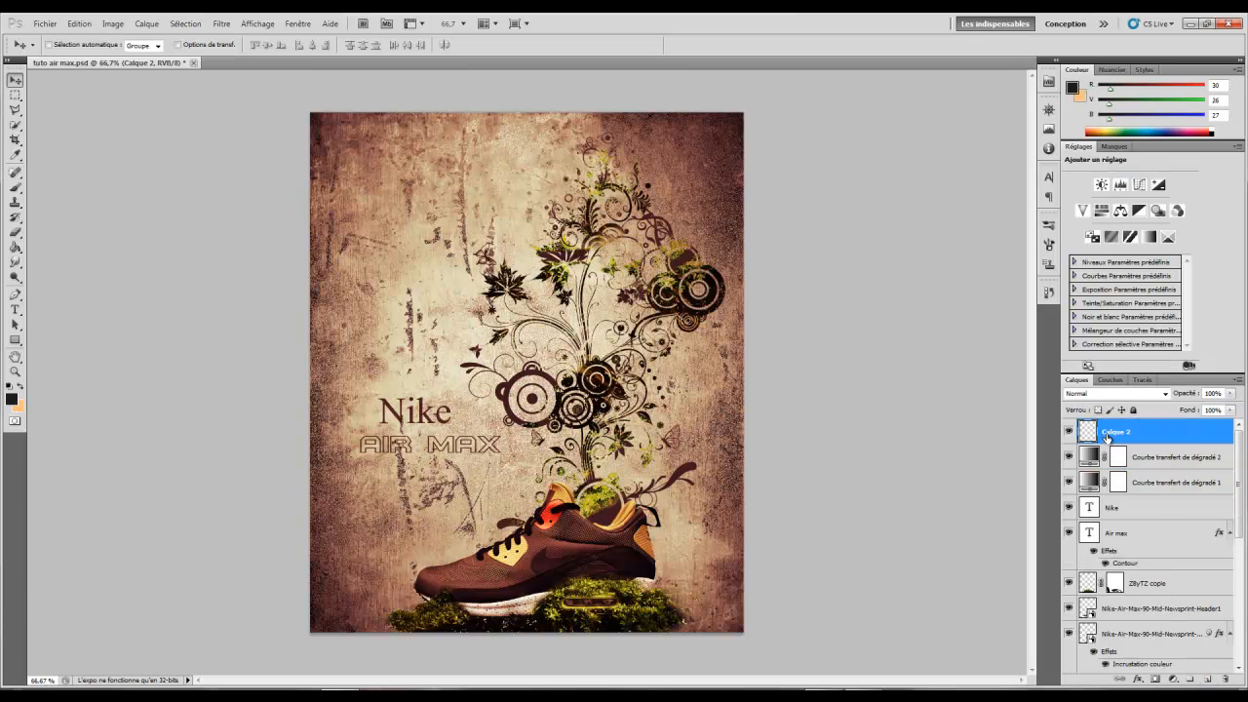
pyautogui.doubleClick(1111, 433)
pyautogui.write('ci')
pyautogui.write('lque cou')
pyautogui.write('leur')
pyautogui.press('Return')
# - Set up a soft round brush at 236 px with 0% hardness and 66% opacity
pyautogui.click(16, 186)
pyautogui.rightClick(488, 280)
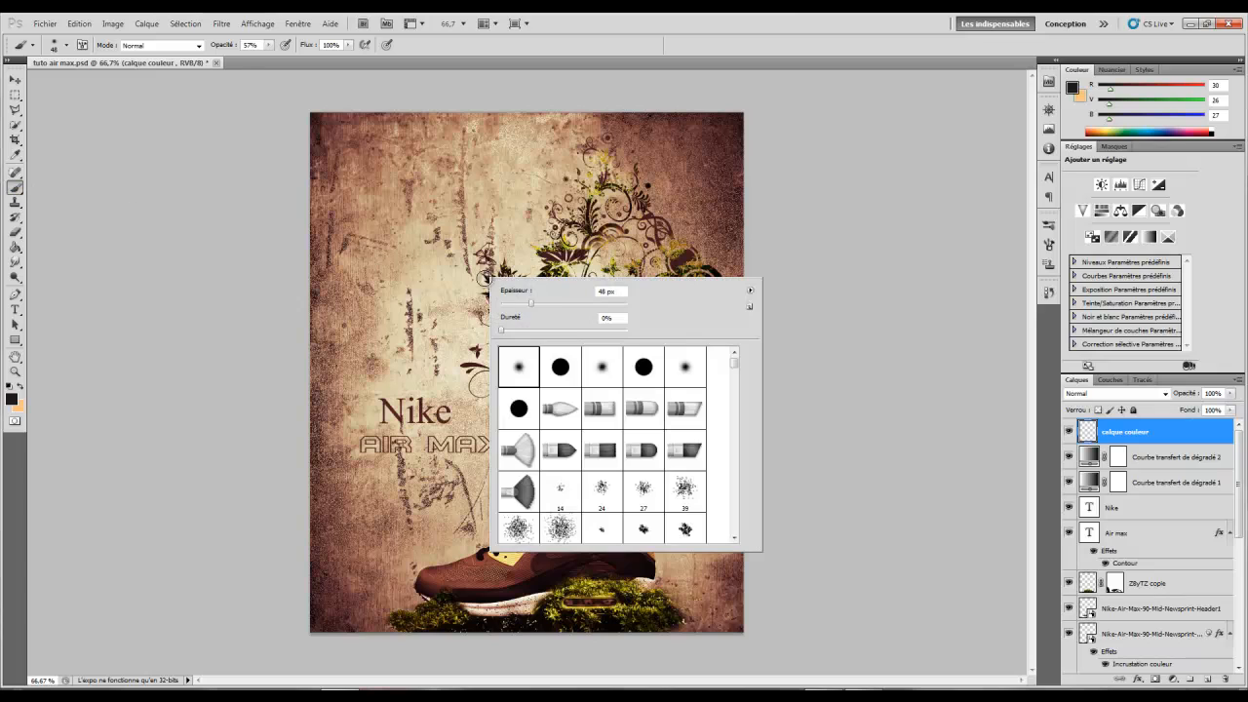
pyautogui.moveTo(547, 310); pyautogui.dragTo(597, 303)
pyautogui.moveTo(225, 49); pyautogui.dragTo(230, 48)
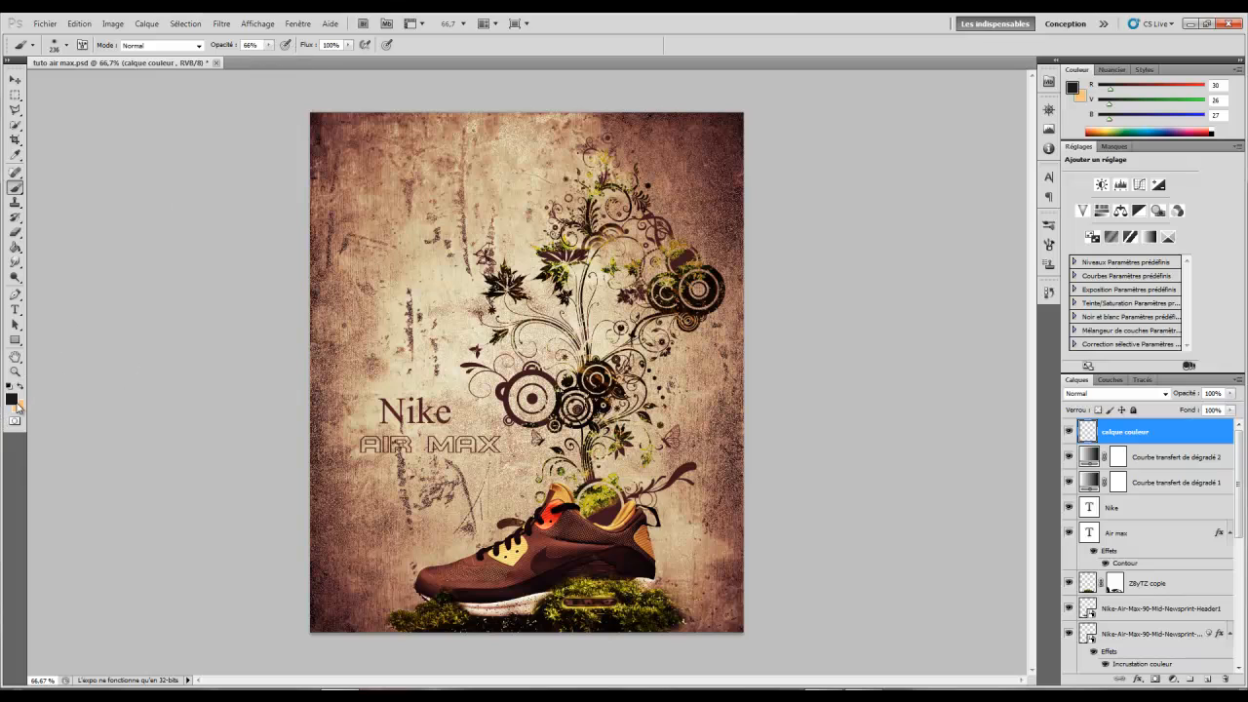
# - Set the foreground colour to ffc07d
pyautogui.click(11, 398)
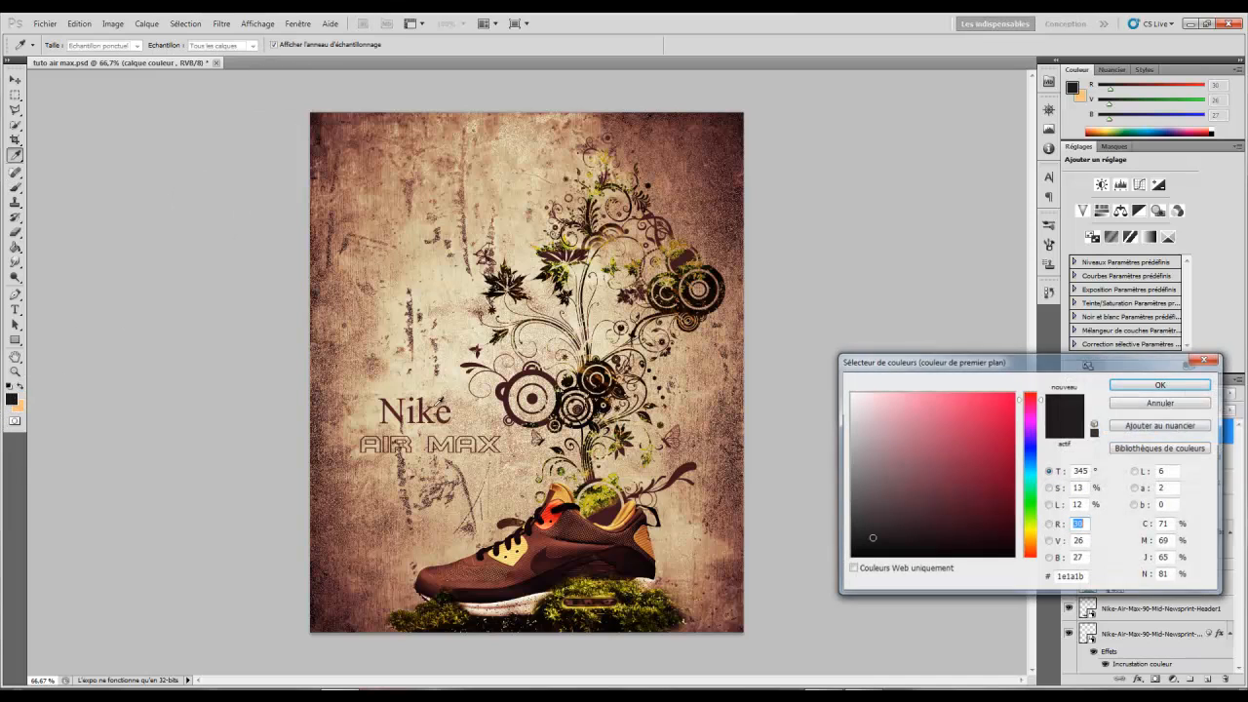
pyautogui.doubleClick(1089, 577)
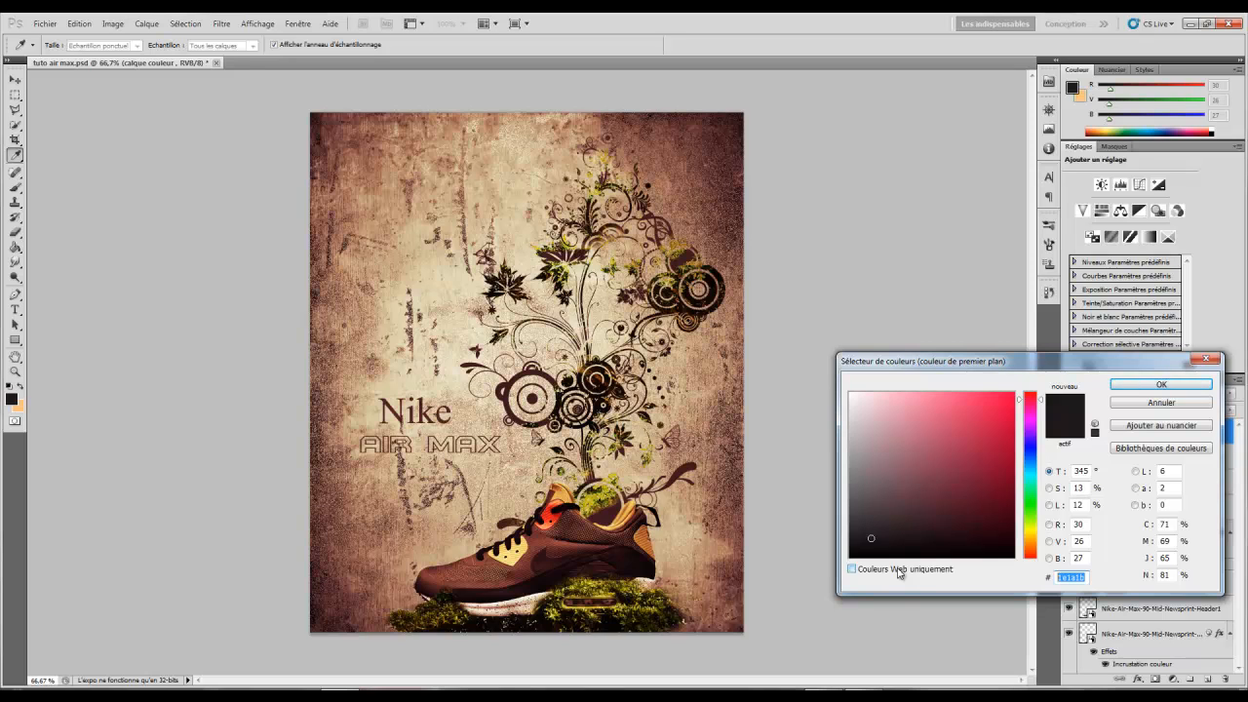
pyautogui.write('ffc')
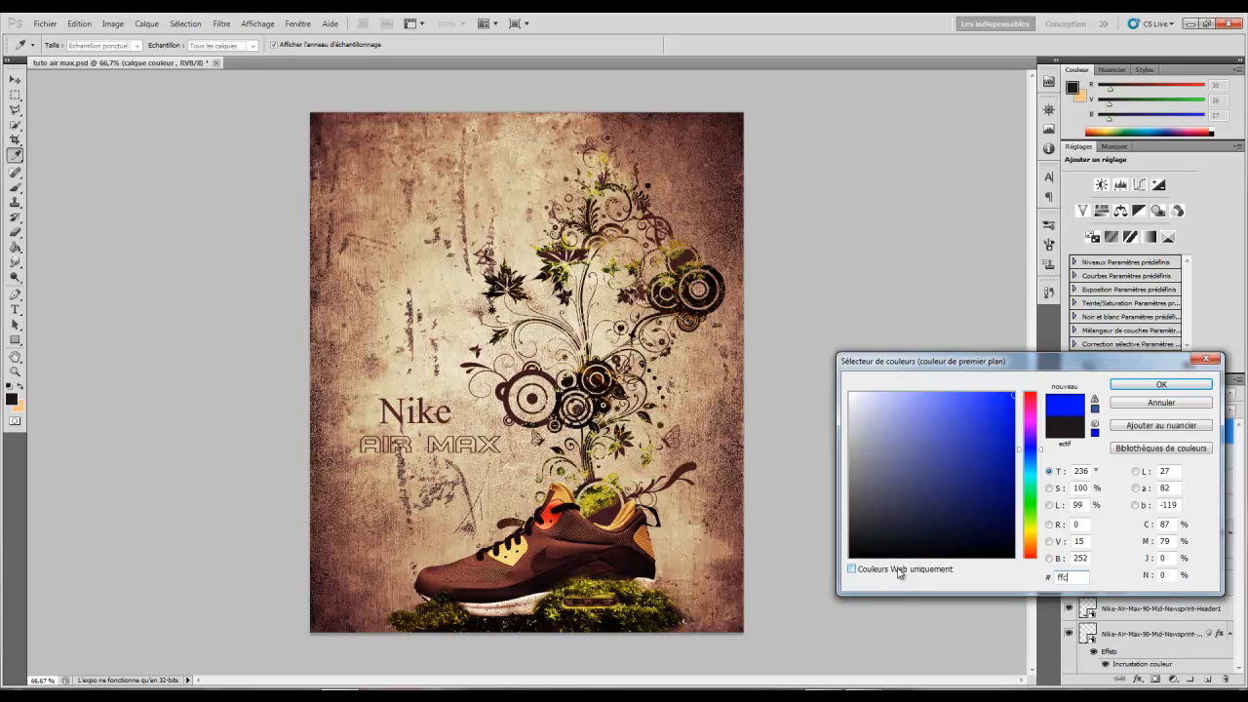
pyautogui.write('0')
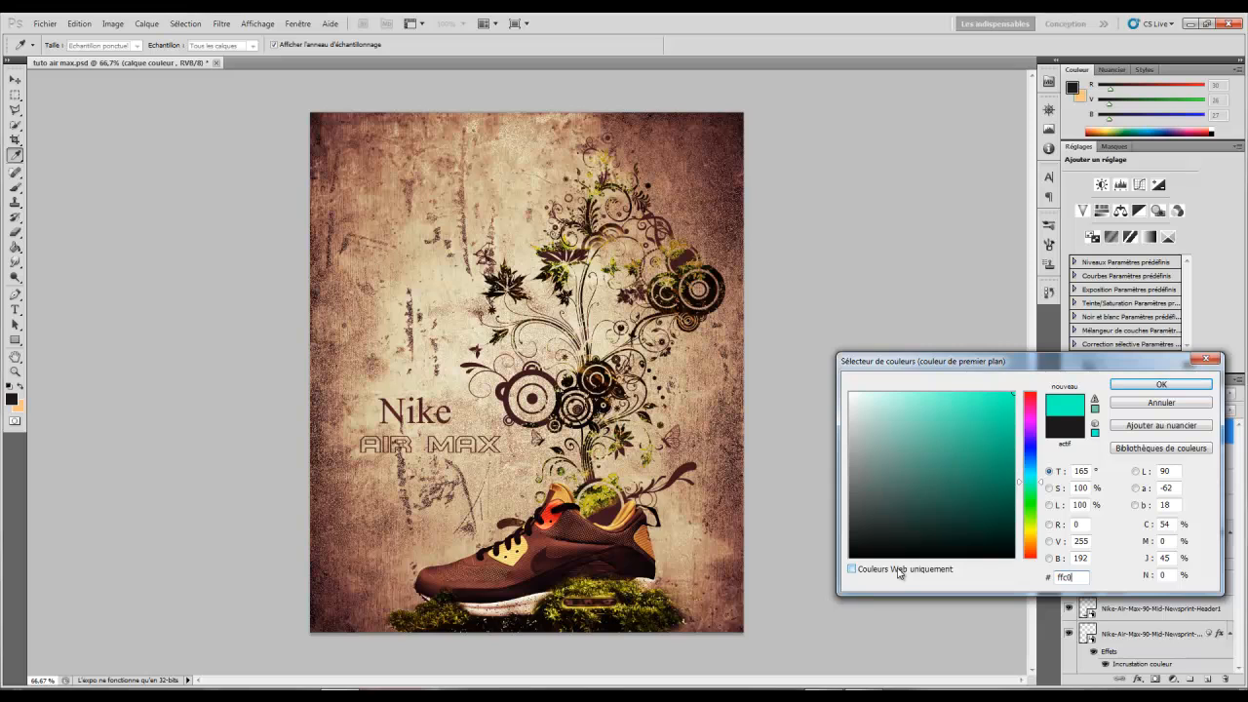
pyautogui.write('7d')
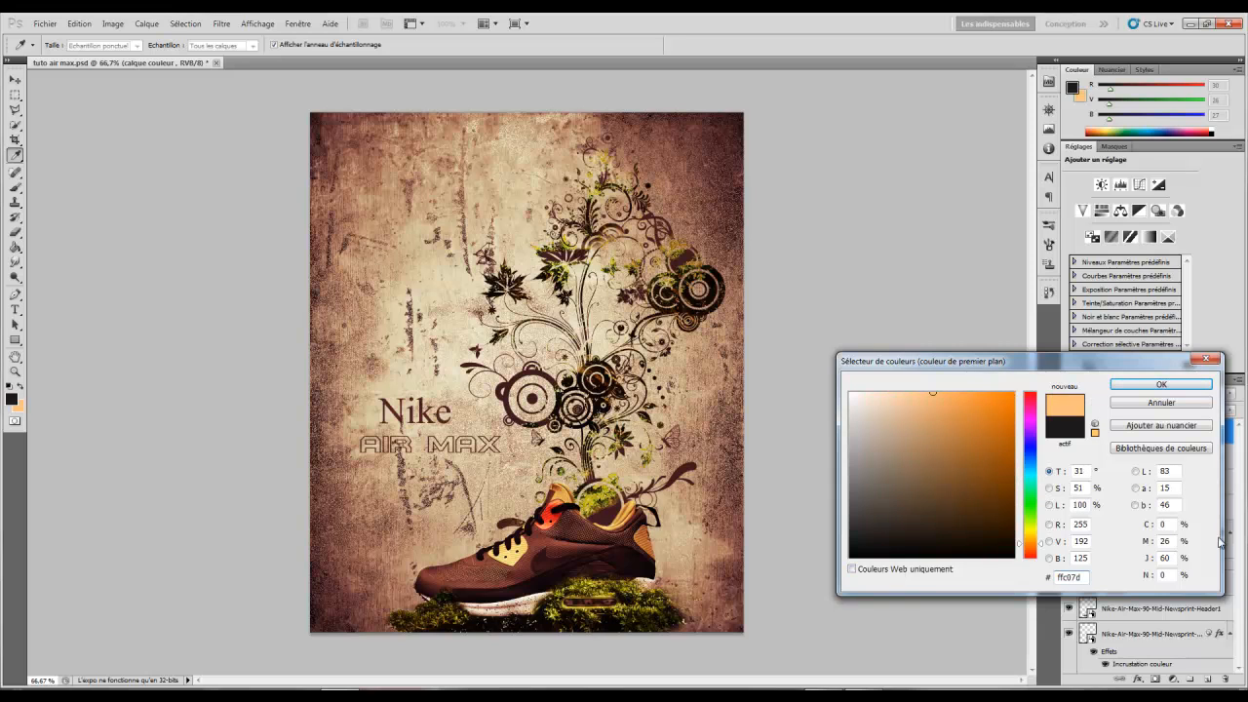
pyautogui.click(1160, 384)
# - Enlarge the soft brush to 484 px and paint the light orange over most of the poster on the calque couleur layer
pyautogui.press('b')
pyautogui.rightClick(680, 406)
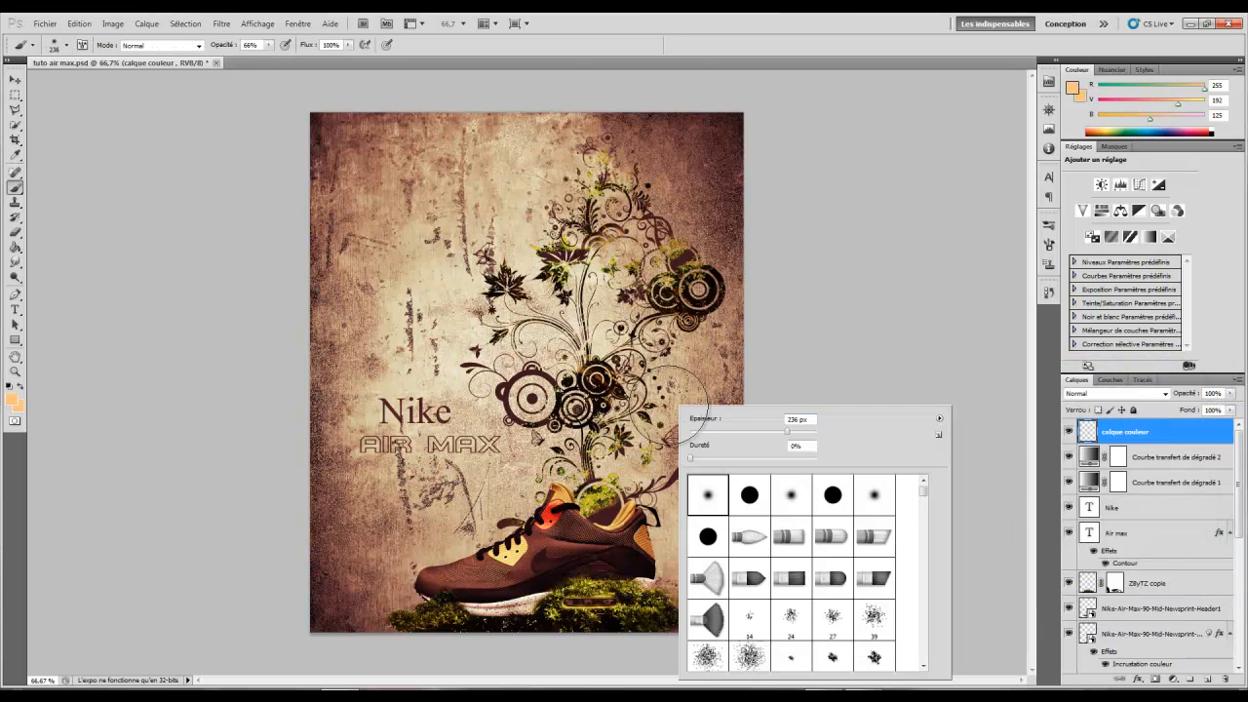
pyautogui.moveTo(784, 431); pyautogui.dragTo(803, 432)
pyautogui.click(772, 43)
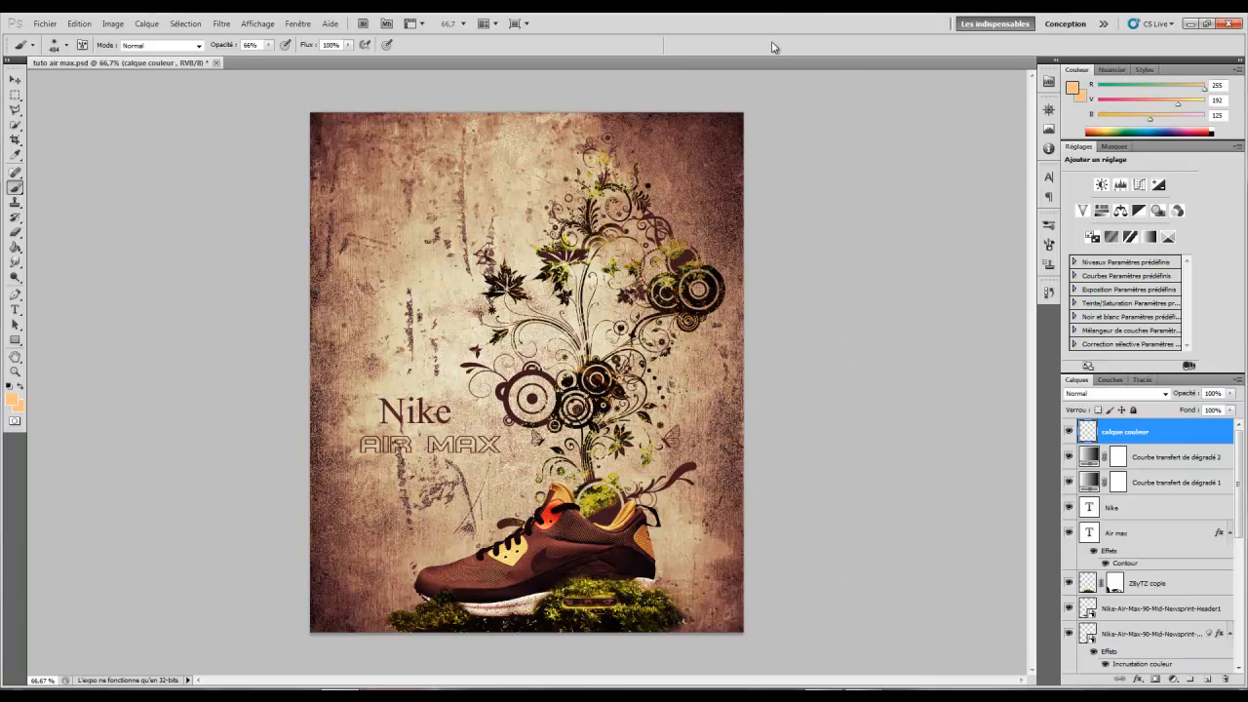
pyautogui.moveTo(757, 515)
pyautogui.mouseDown()
pyautogui.moveTo(696, 548)
pyautogui.moveTo(546, 527)
pyautogui.moveTo(505, 368)
pyautogui.moveTo(384, 195)
pyautogui.moveTo(614, 386)
pyautogui.moveTo(702, 224)
pyautogui.mouseUp()
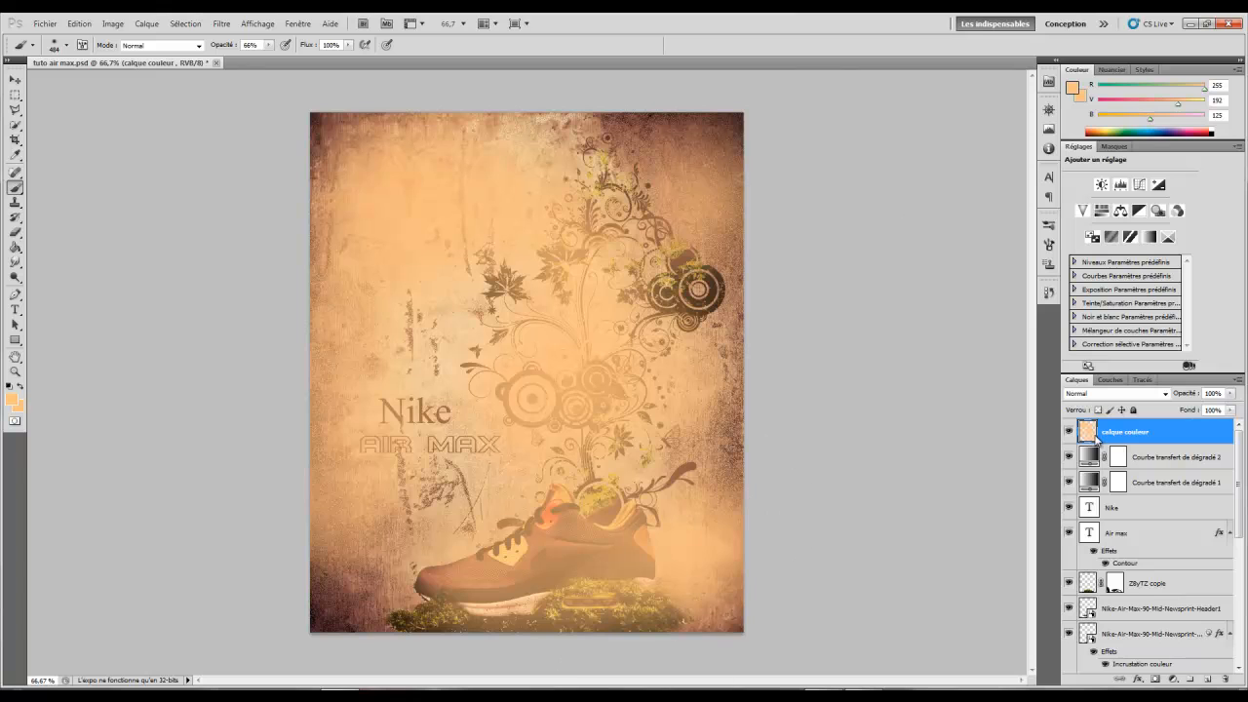
# - Try out the blend modes on the calque couleur layer, going from Lumière vive back to Normal and on to Luminosité
pyautogui.click(1126, 394)
pyautogui.click(1124, 378)
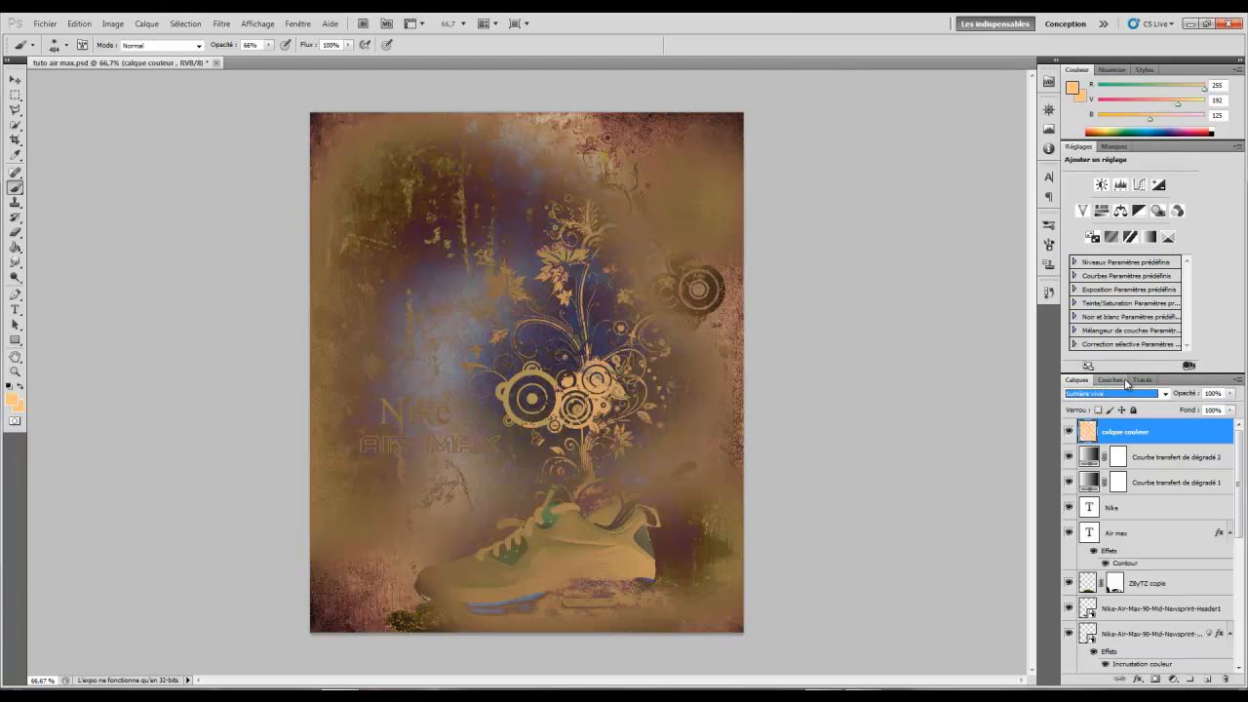
pyautogui.press('Up')
pyautogui.press('Up')
pyautogui.press('Up')
pyautogui.press('Up')
pyautogui.press('Up')
pyautogui.press('Up')
pyautogui.press('Up')
pyautogui.press('Up')
pyautogui.press('Up')
pyautogui.press('Up')
pyautogui.press('Up')
pyautogui.press('Up')
pyautogui.press('Up')
pyautogui.press('Up')
pyautogui.press('Up')
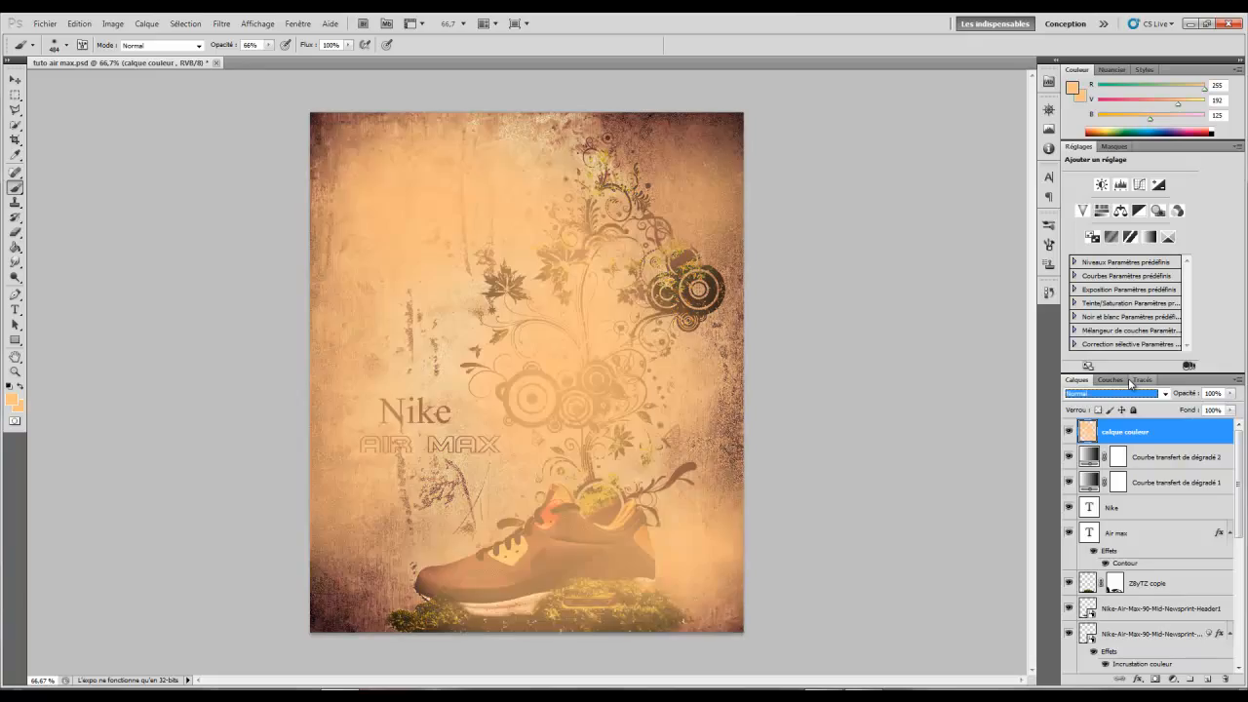
pyautogui.press('Down')
pyautogui.press('Down')
pyautogui.press('Down')
pyautogui.press('Down')
pyautogui.press('Down')
pyautogui.press('Down')
pyautogui.press('Down')
pyautogui.press('Down')
pyautogui.press('Down')
pyautogui.press('Down')
pyautogui.press('Down')
pyautogui.press('Down')
pyautogui.press('Down')
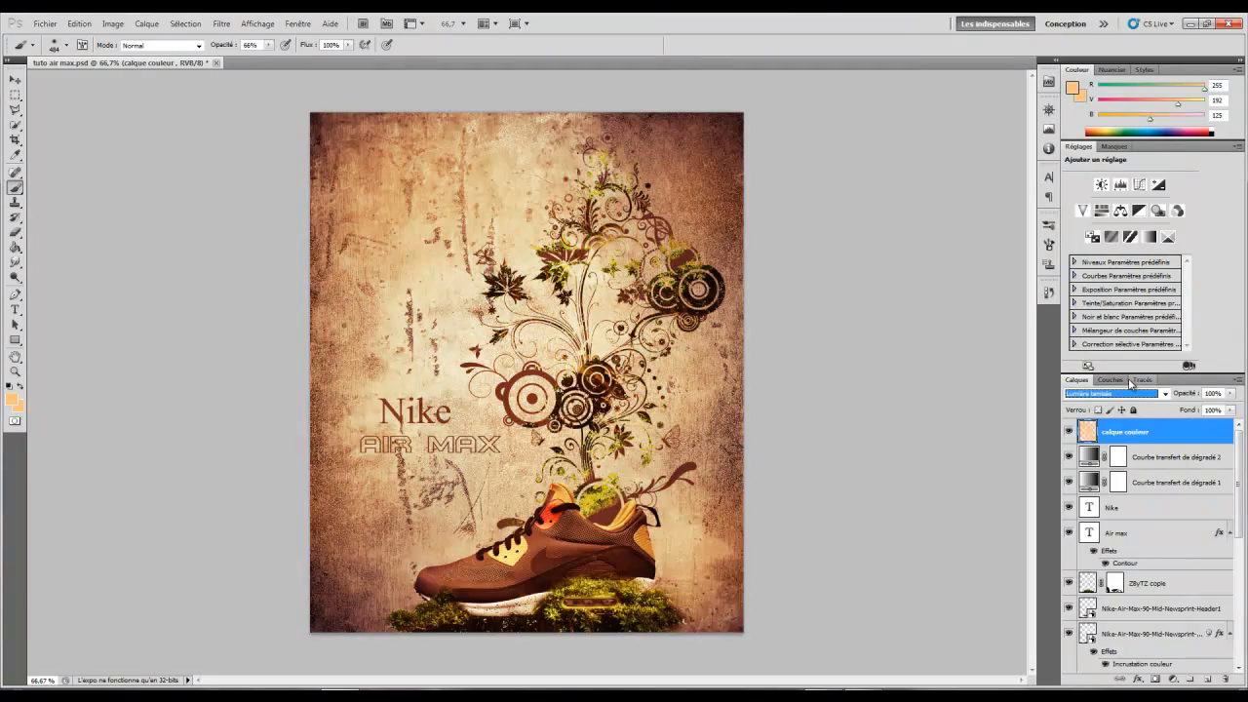
pyautogui.press('Down')
pyautogui.press('Down')
pyautogui.press('Down')
pyautogui.press('Down')
pyautogui.press('Down')
pyautogui.press('Down')
pyautogui.press('Down')
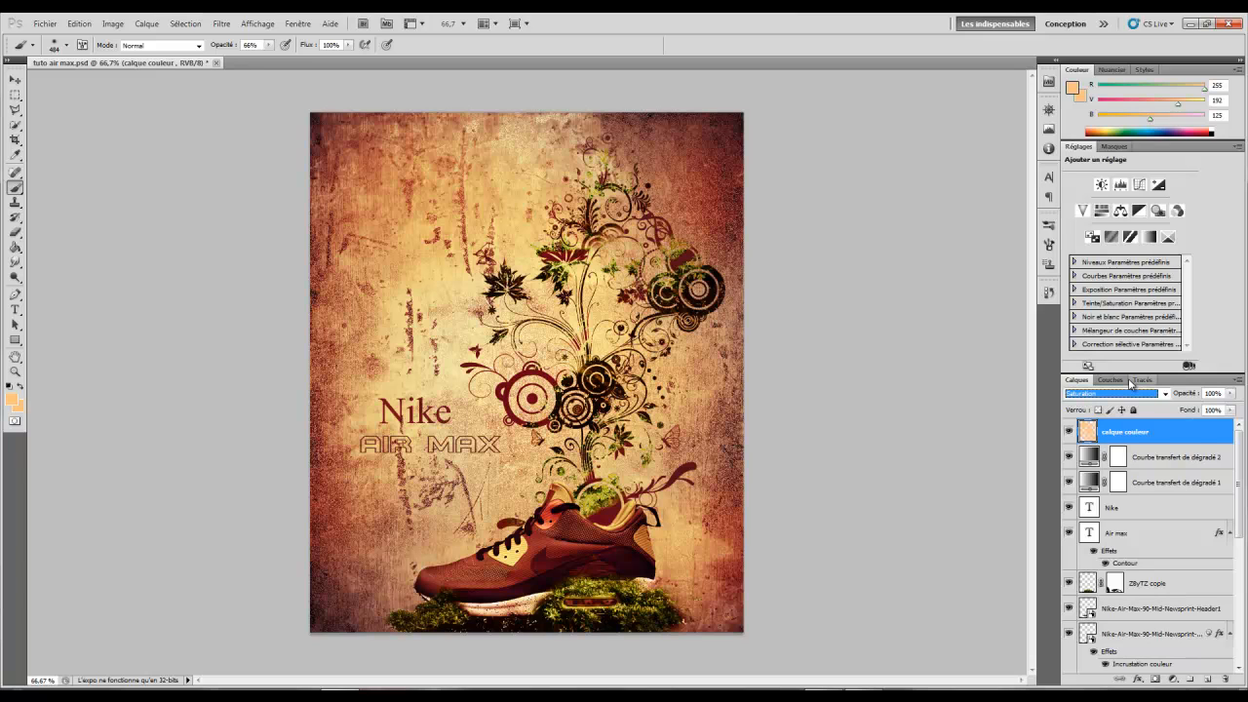
pyautogui.press('Down')
pyautogui.press('Down')
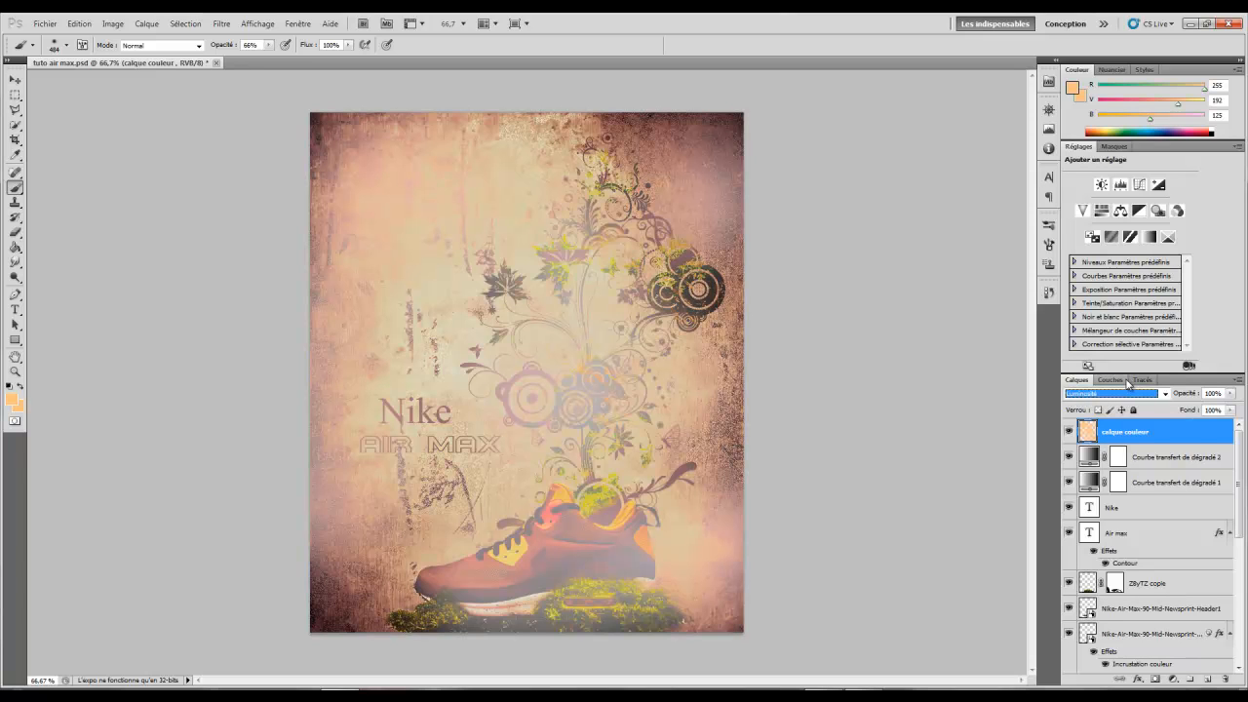
# - Set the calque couleur layer to the Saturation blend mode at 30% opacity
pyautogui.click(1134, 395)
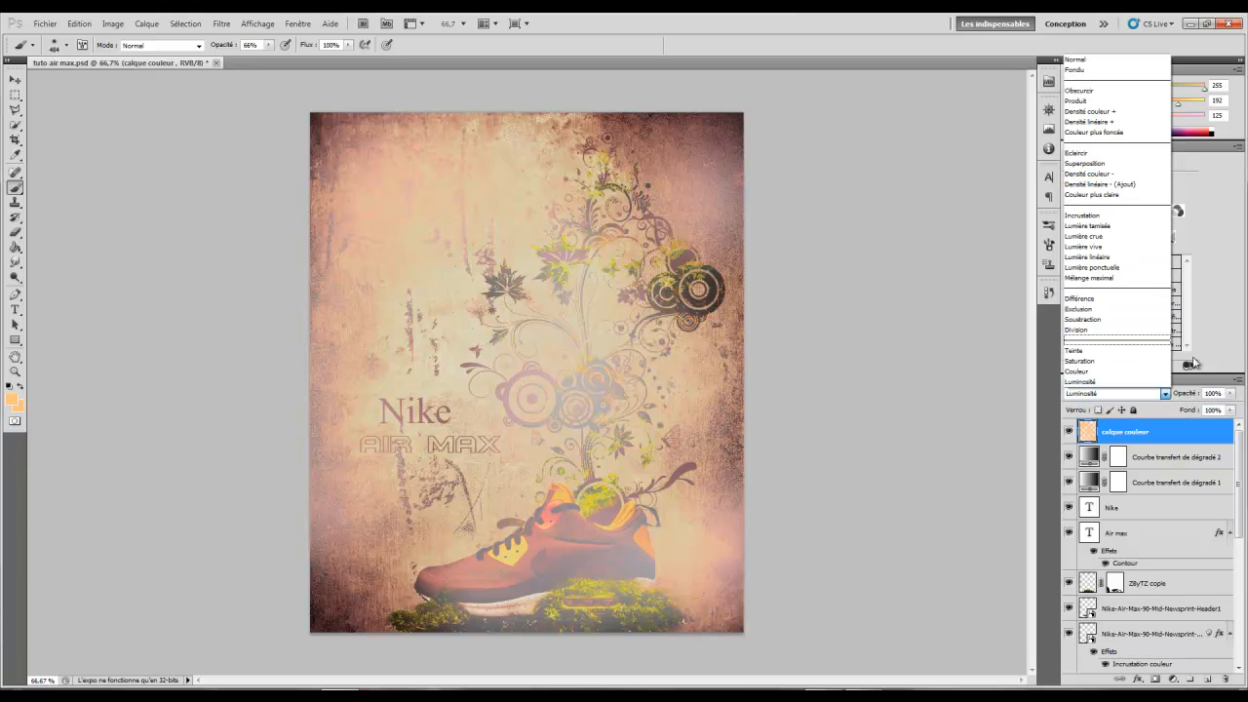
pyautogui.click(1119, 362)
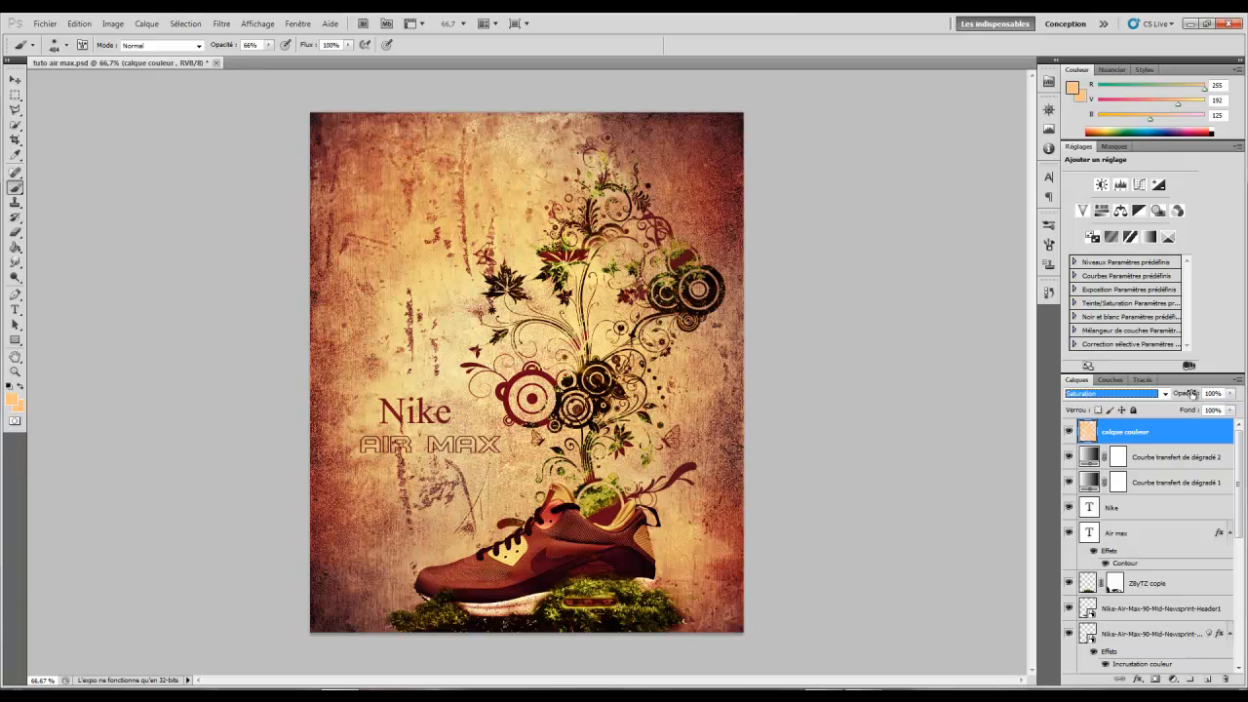
pyautogui.moveTo(1185, 393); pyautogui.dragTo(1126, 393)
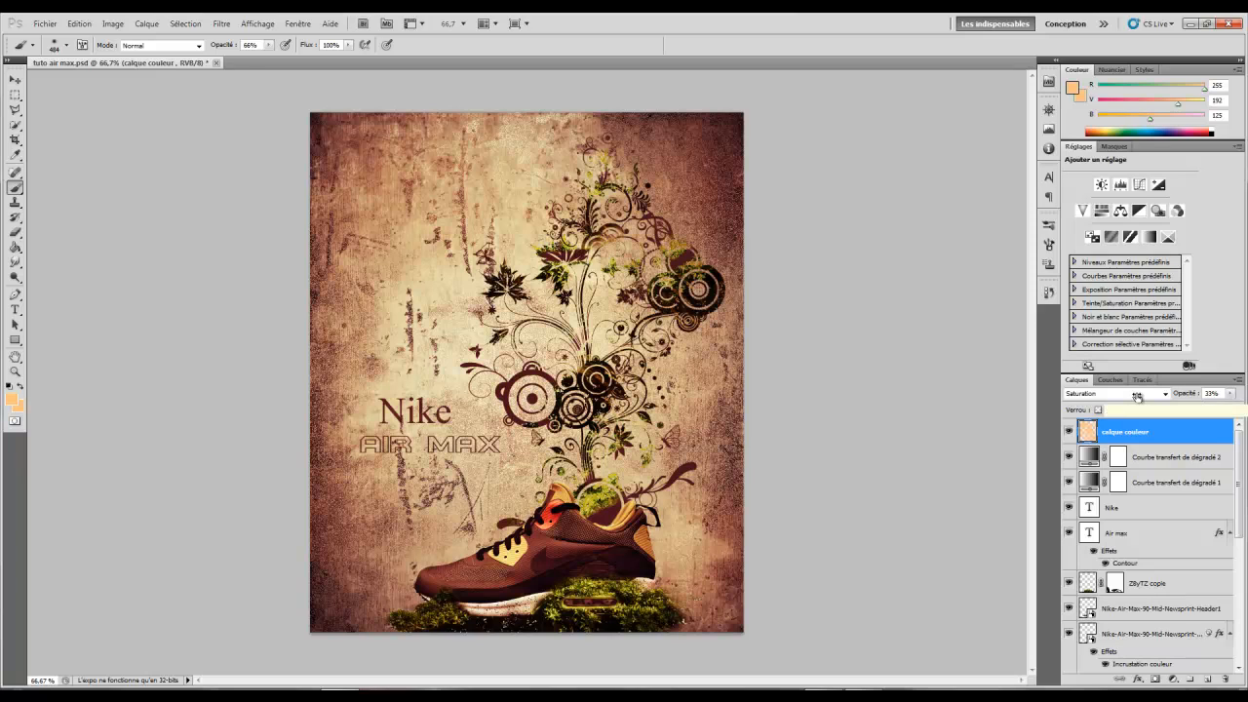
pyautogui.moveTo(1135, 396); pyautogui.dragTo(1135, 395)
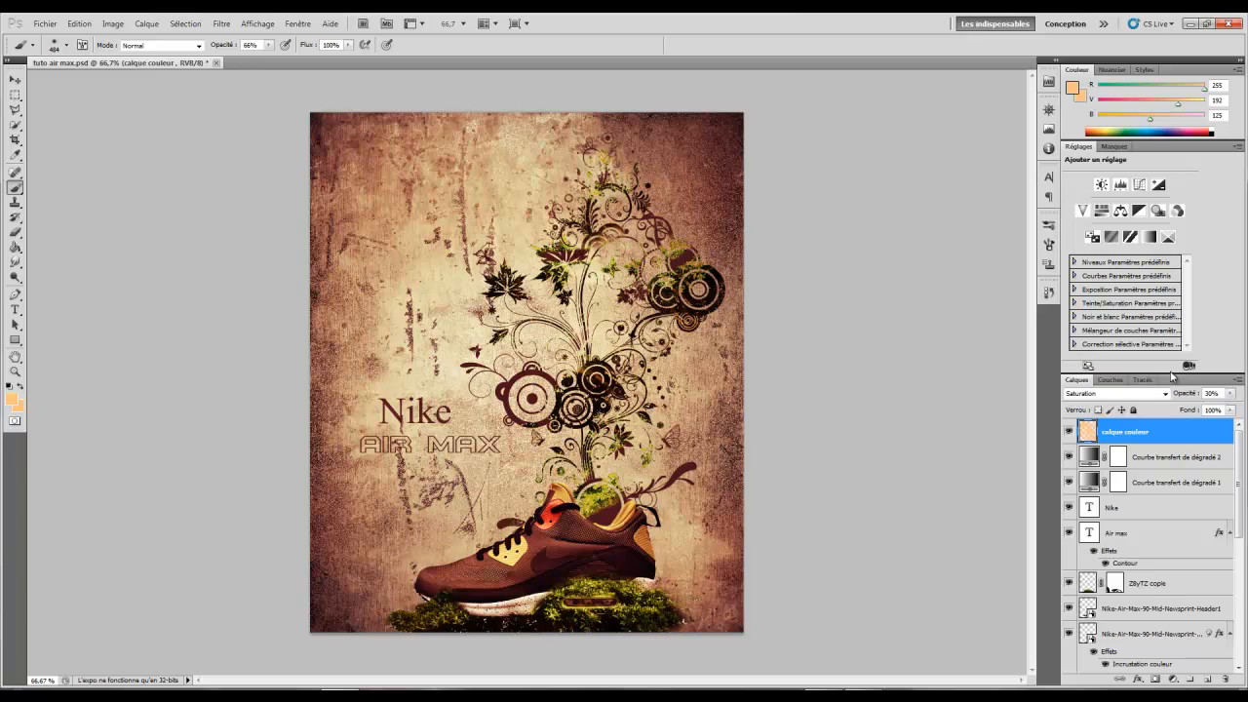
# - Add a Luminosité/Contraste adjustment layer above calque couleur with brightness 4 and contrast 10
pyautogui.click(1175, 680)
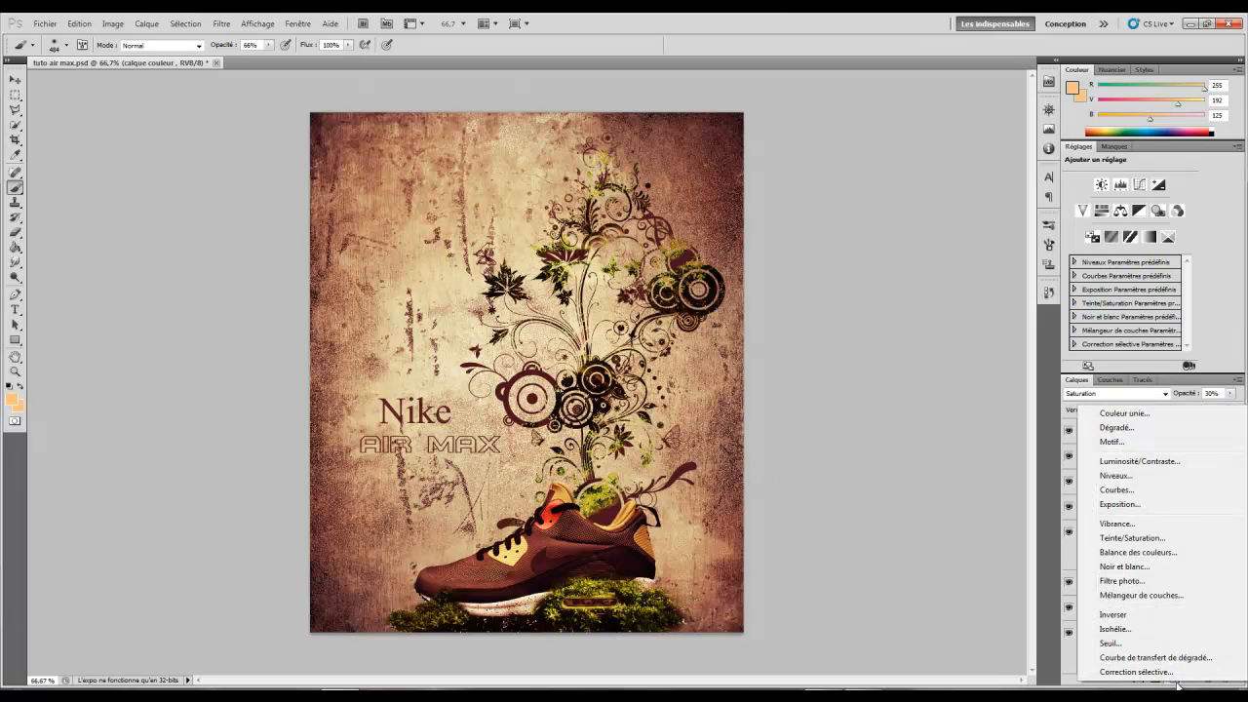
pyautogui.click(1152, 465)
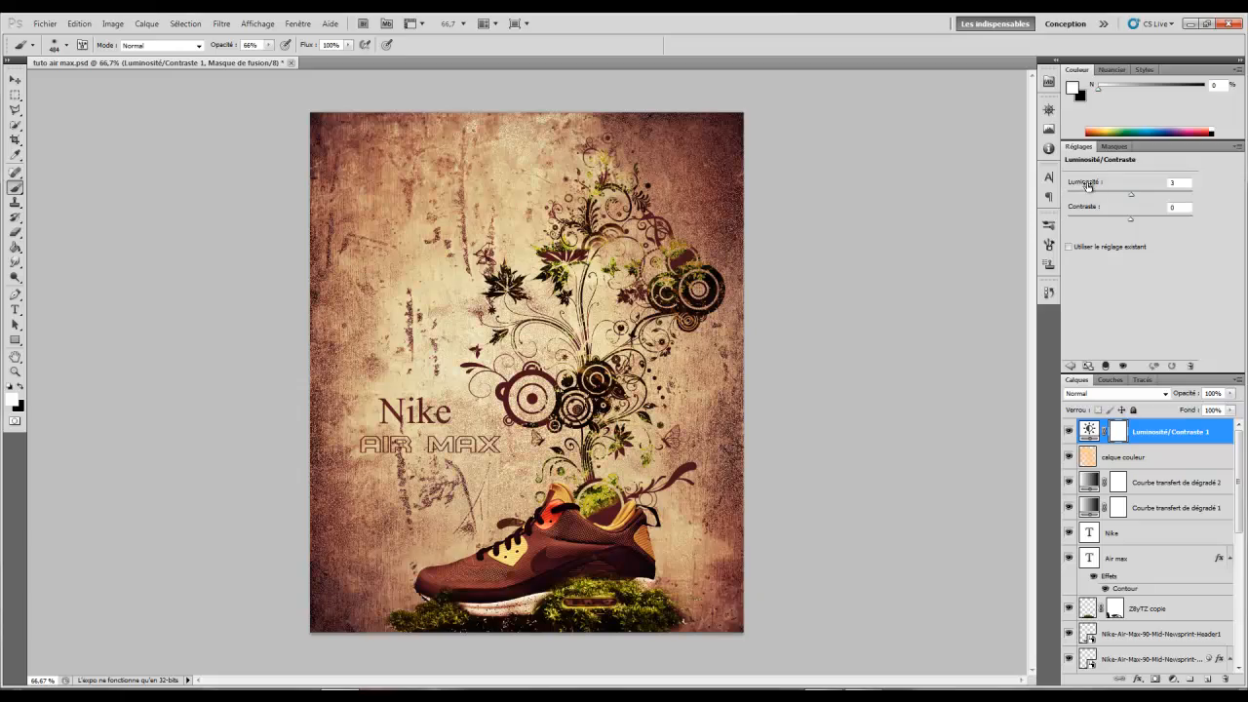
pyautogui.moveTo(1088, 187)
pyautogui.mouseDown()
pyautogui.moveTo(1116, 190)
pyautogui.moveTo(1032, 193)
pyautogui.moveTo(1123, 196)
pyautogui.moveTo(1088, 195)
pyautogui.mouseUp()
pyautogui.moveTo(1085, 207); pyautogui.dragTo(1175, 218)
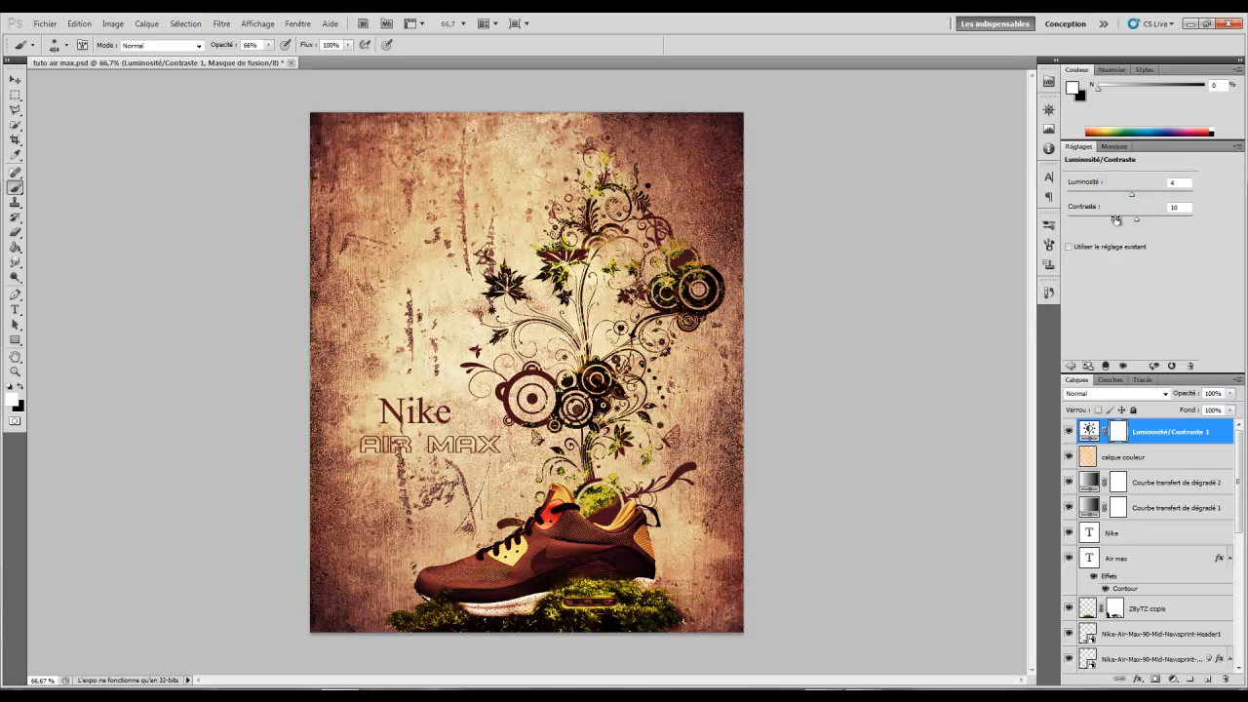
pyautogui.moveTo(1115, 219); pyautogui.dragTo(1035, 225)
# - Compare the poster with the reference image idétuto01 in the Windows photo viewer and return to Photoshop
pyautogui.rightClick(1112, 576)
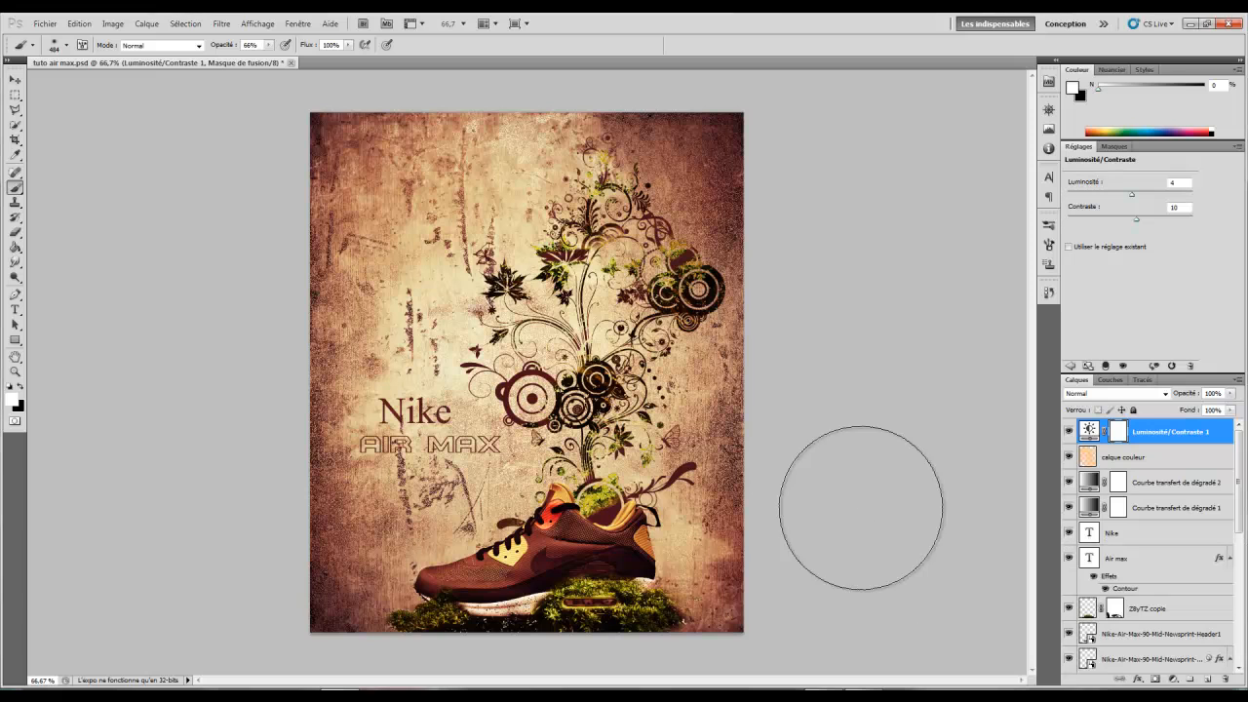
pyautogui.click(863, 517)
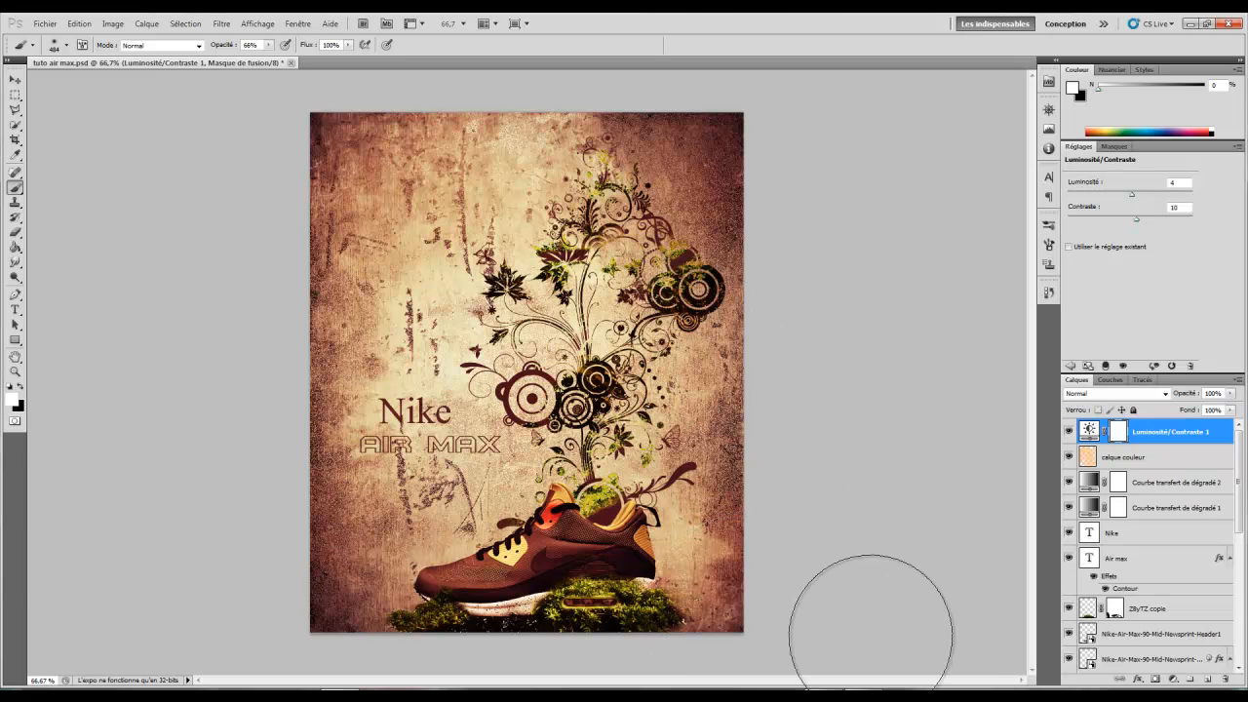
pyautogui.click(821, 688)
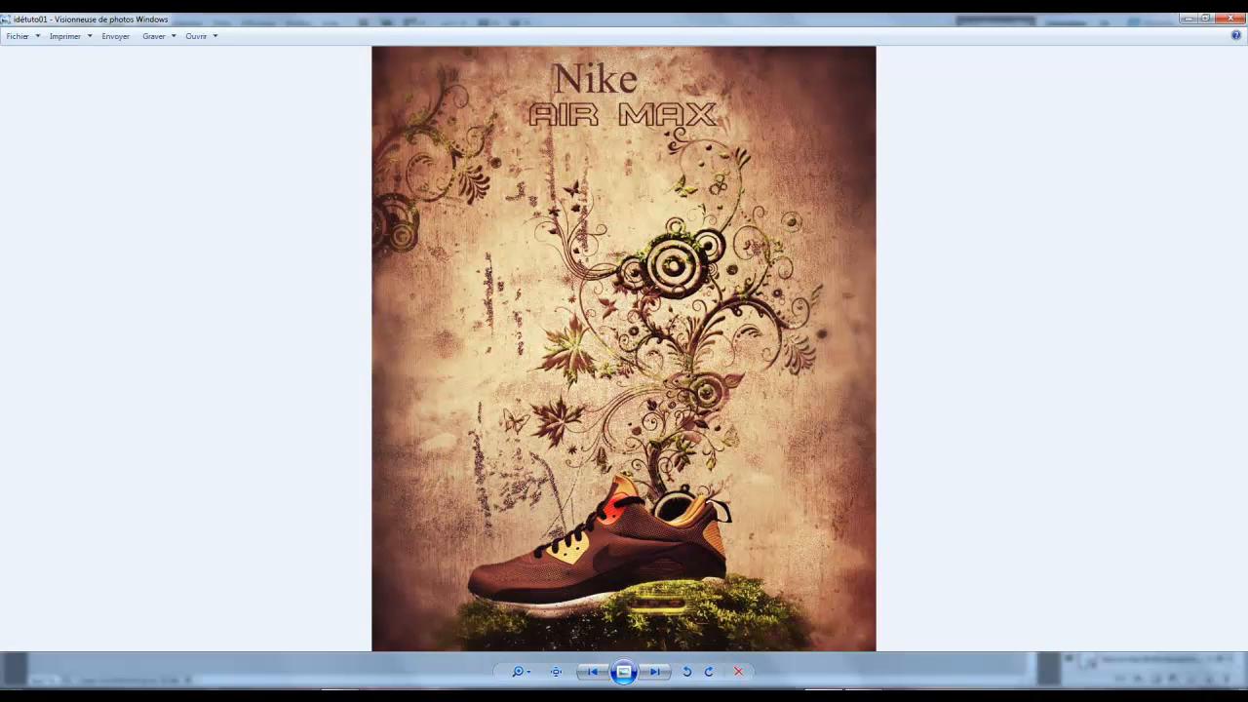
pyautogui.click(822, 688)
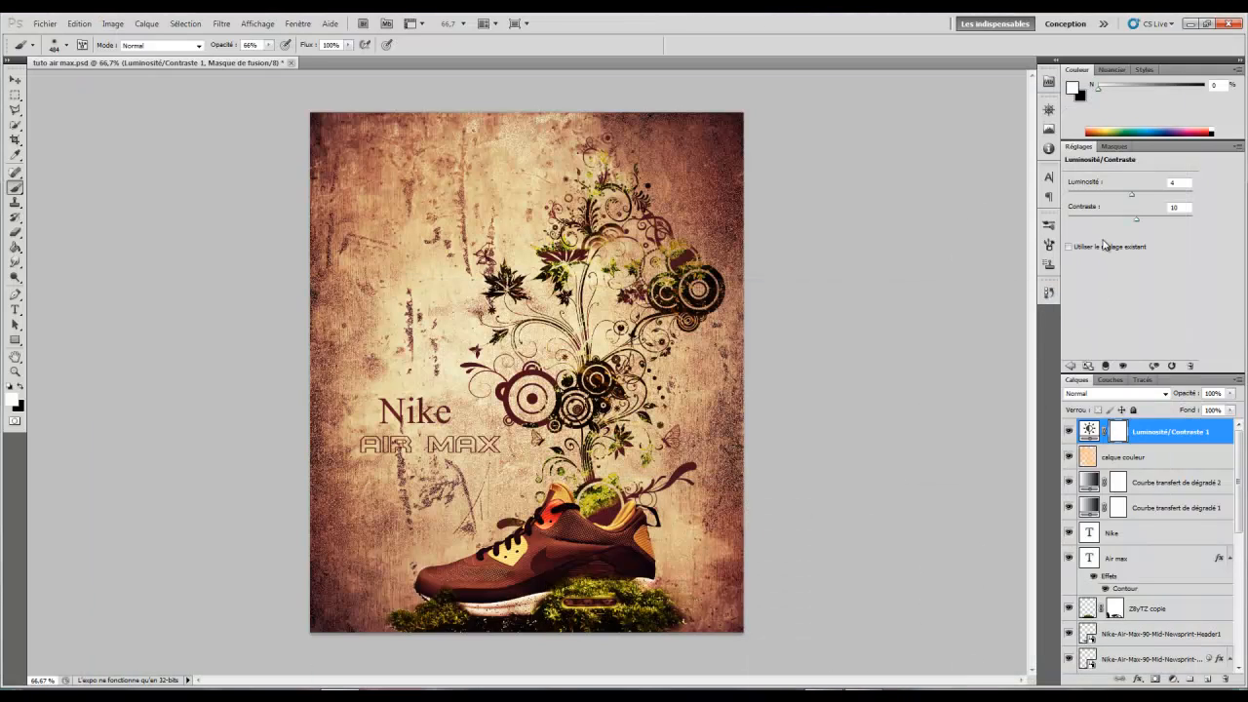
# - Create a new layer above Luminosité/Contraste 1 and apply the merged image to it in Produit mode at 100% opacity
pyautogui.click(1210, 680)
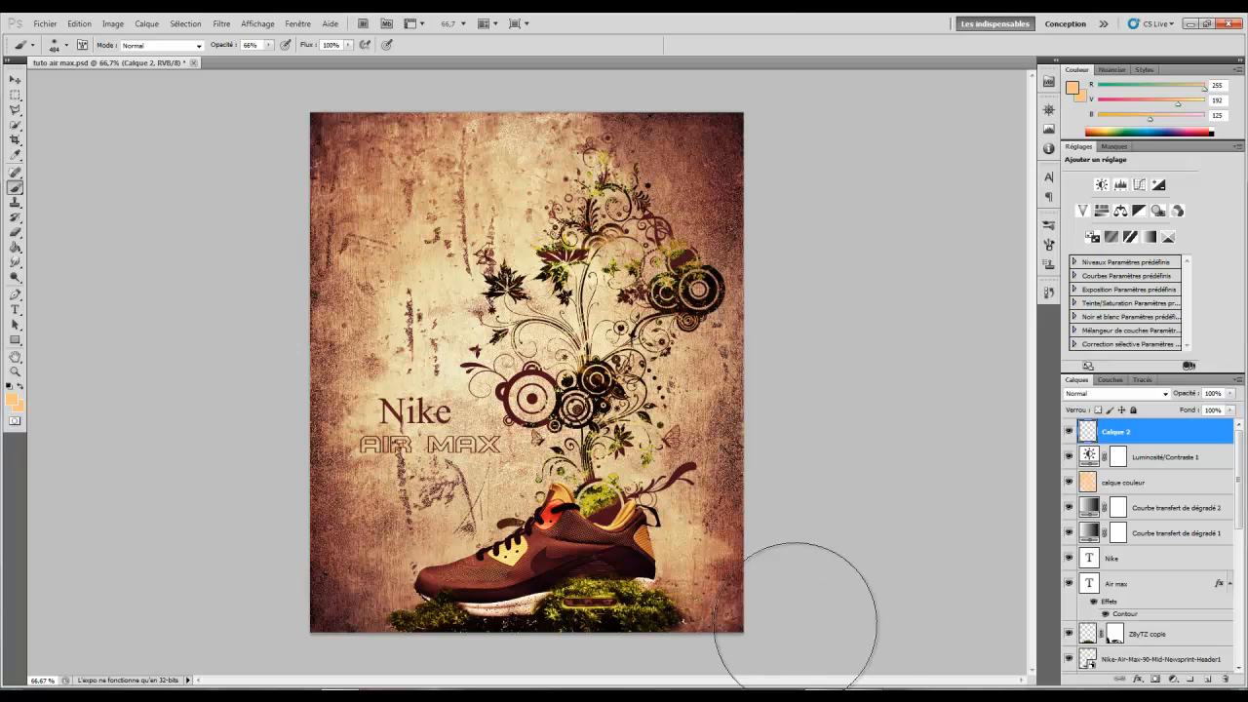
pyautogui.click(821, 688)
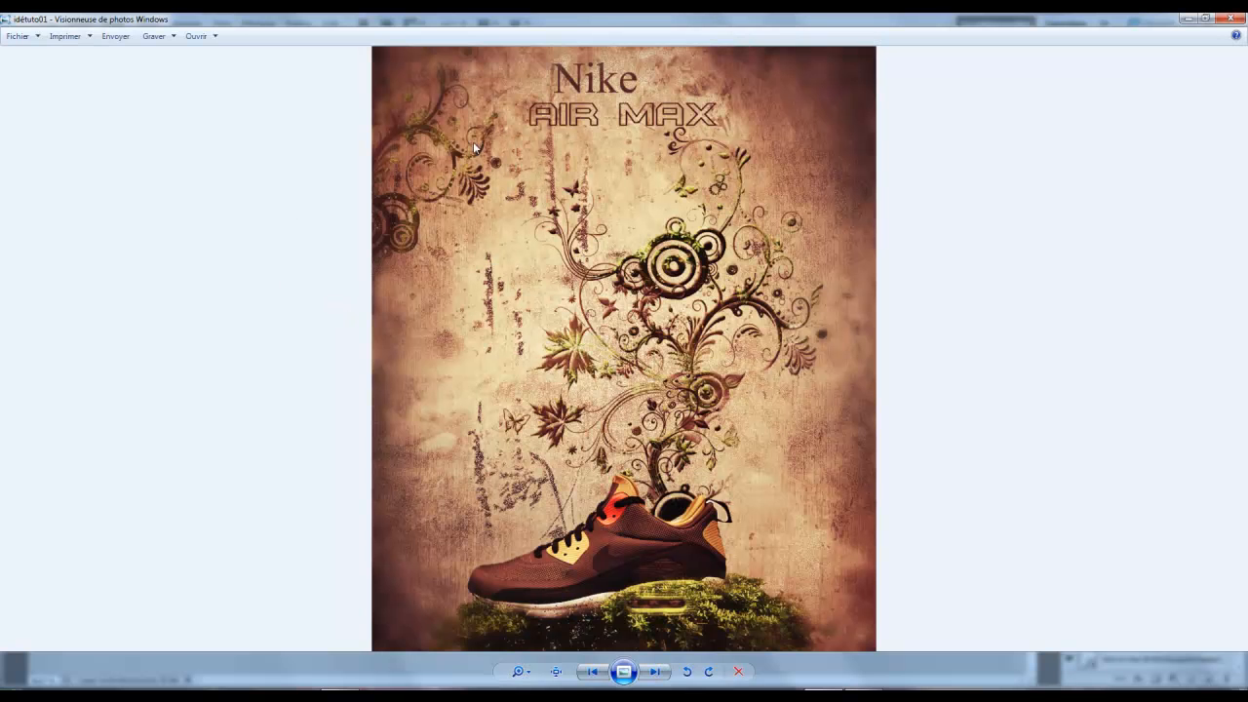
pyautogui.click(1189, 19)
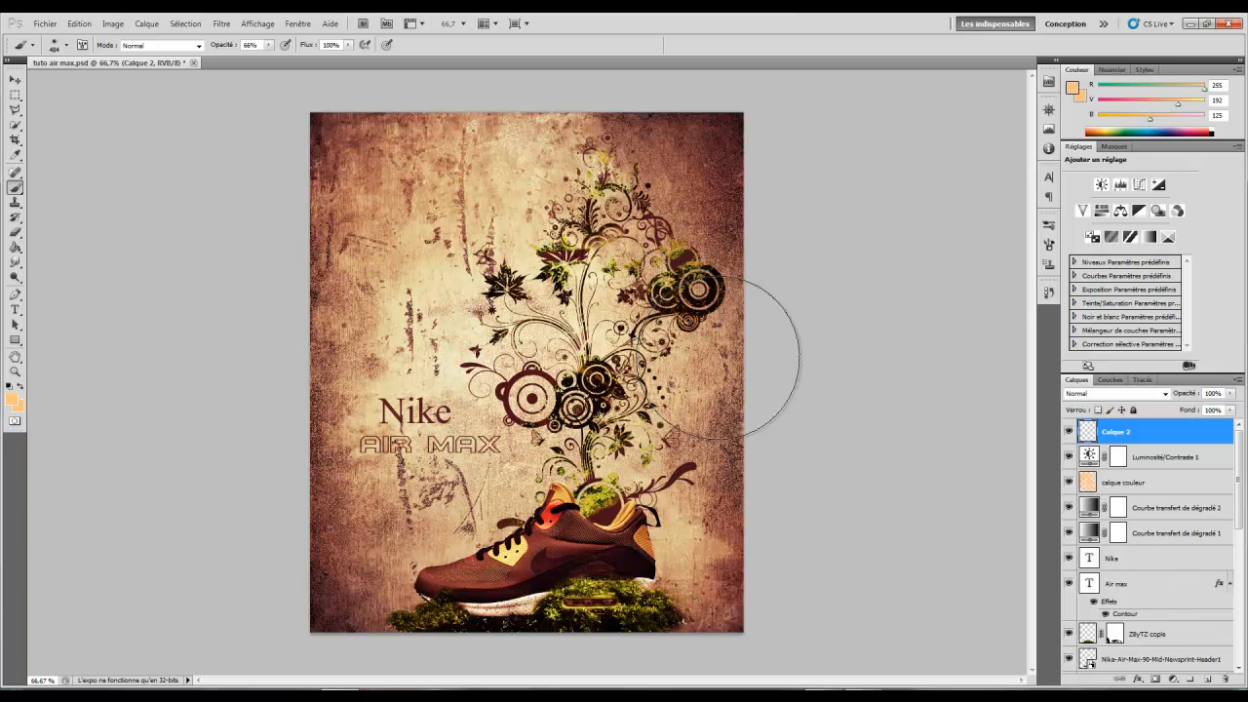
pyautogui.click(113, 23)
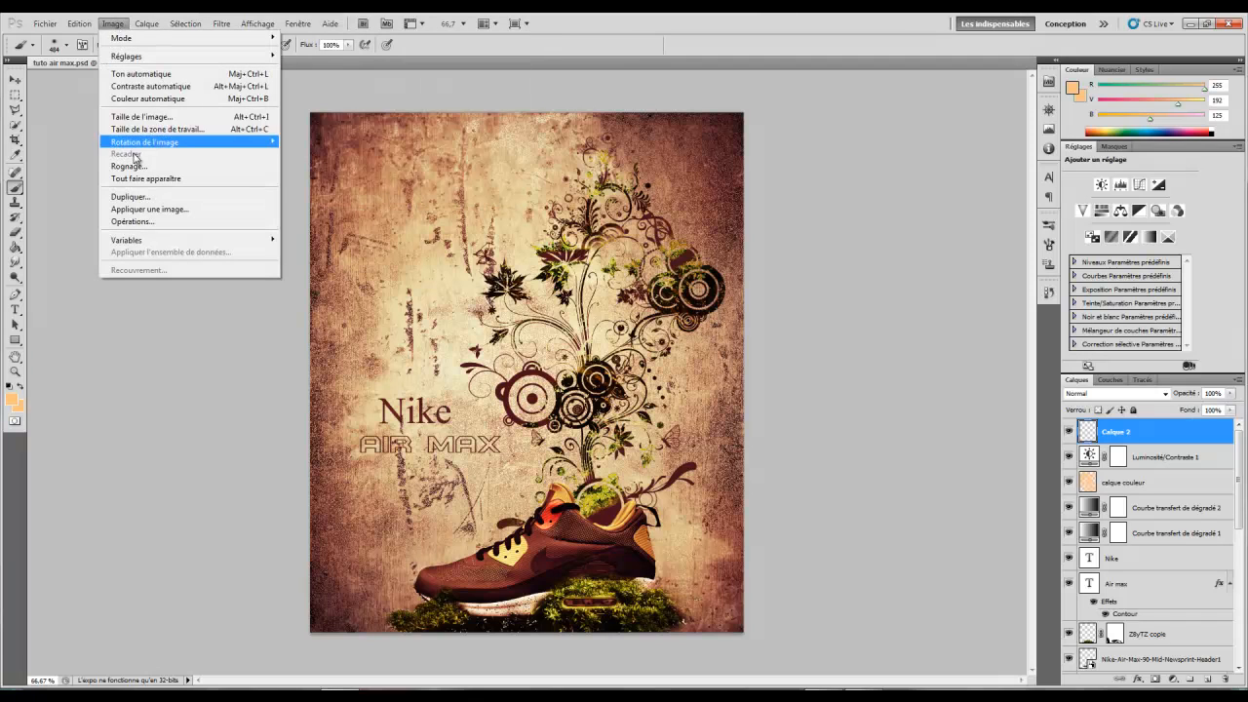
pyautogui.click(156, 218)
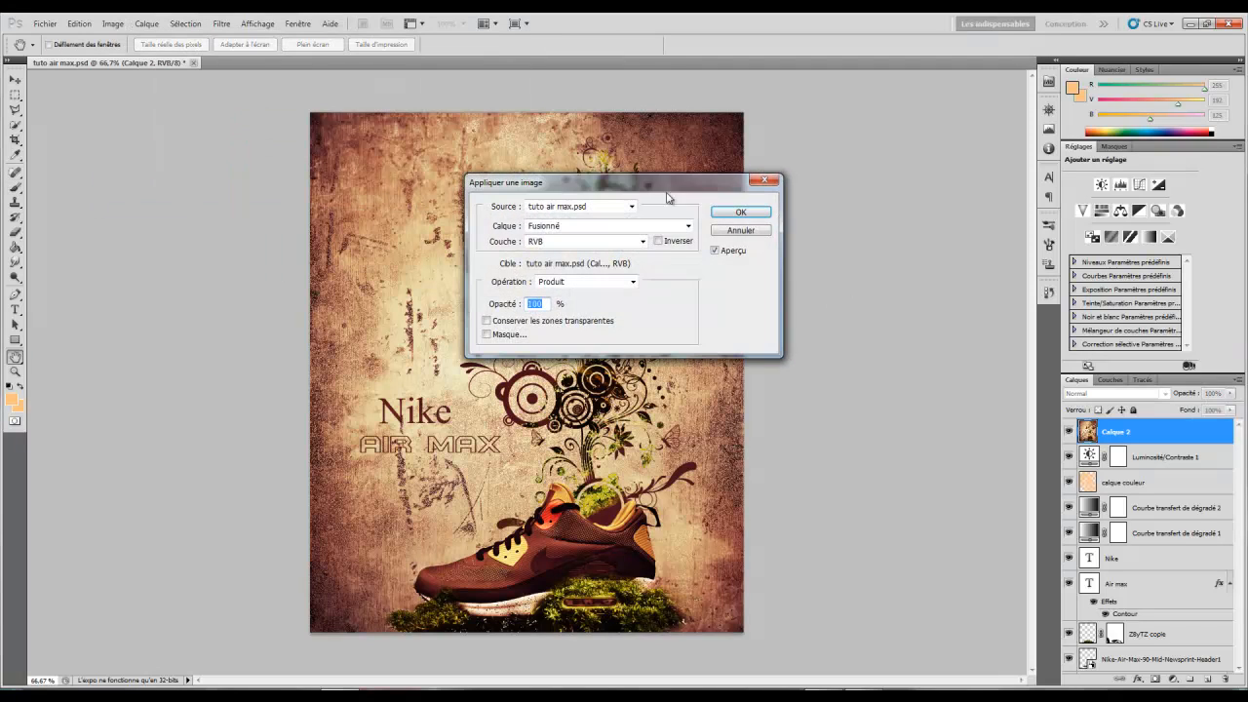
pyautogui.click(735, 213)
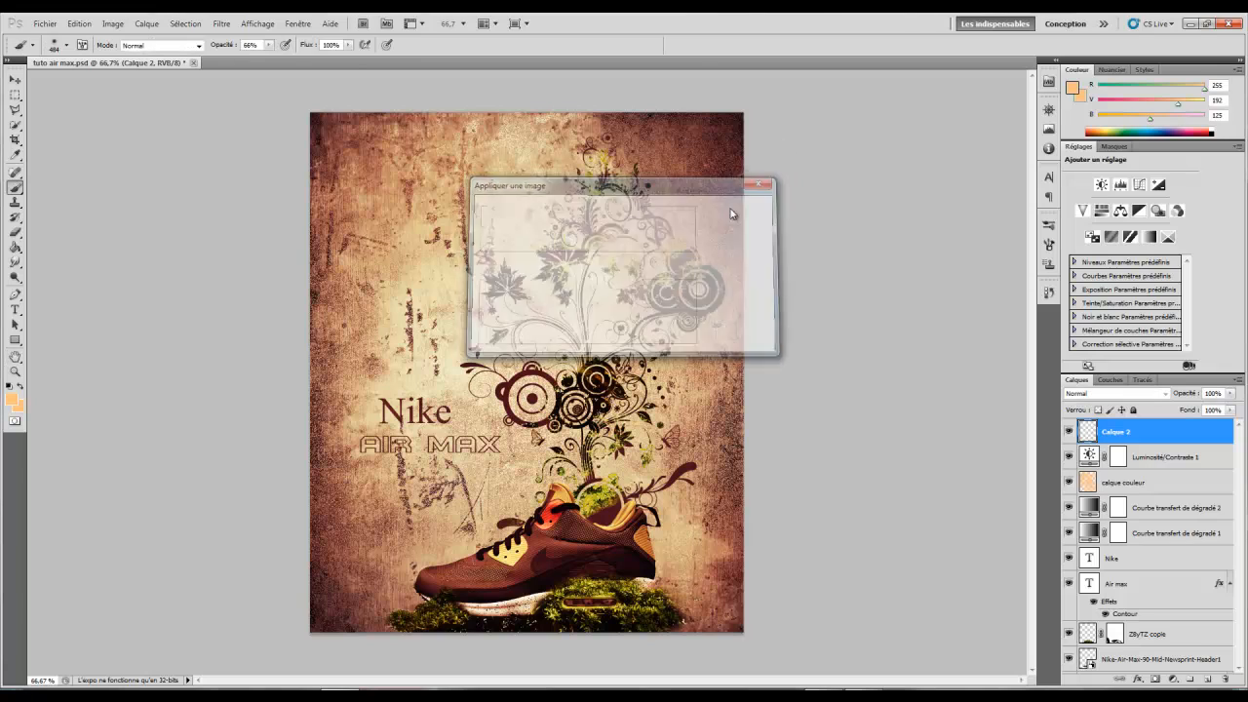
# - Apply a Gaussian blur with a radius of 7.4 pixels to the merged image layer
pyautogui.click(222, 25)
pyautogui.moveTo(301, 142)
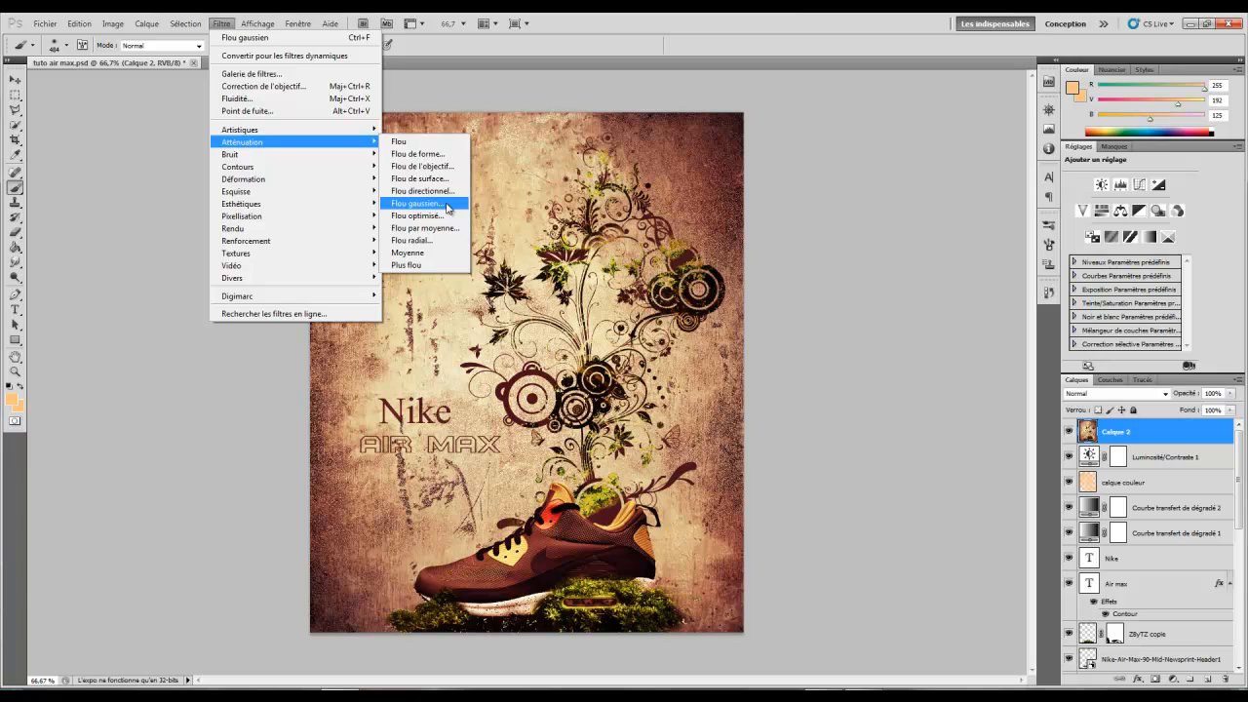
pyautogui.click(447, 204)
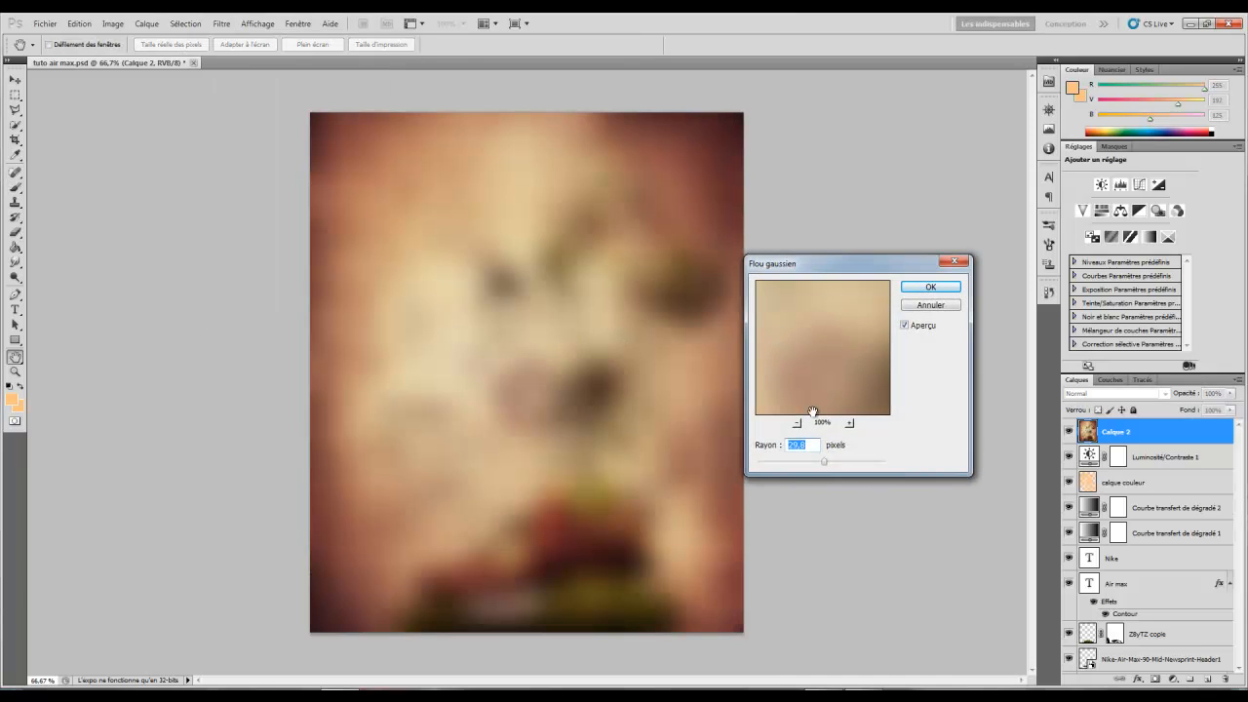
pyautogui.moveTo(833, 468); pyautogui.dragTo(800, 467)
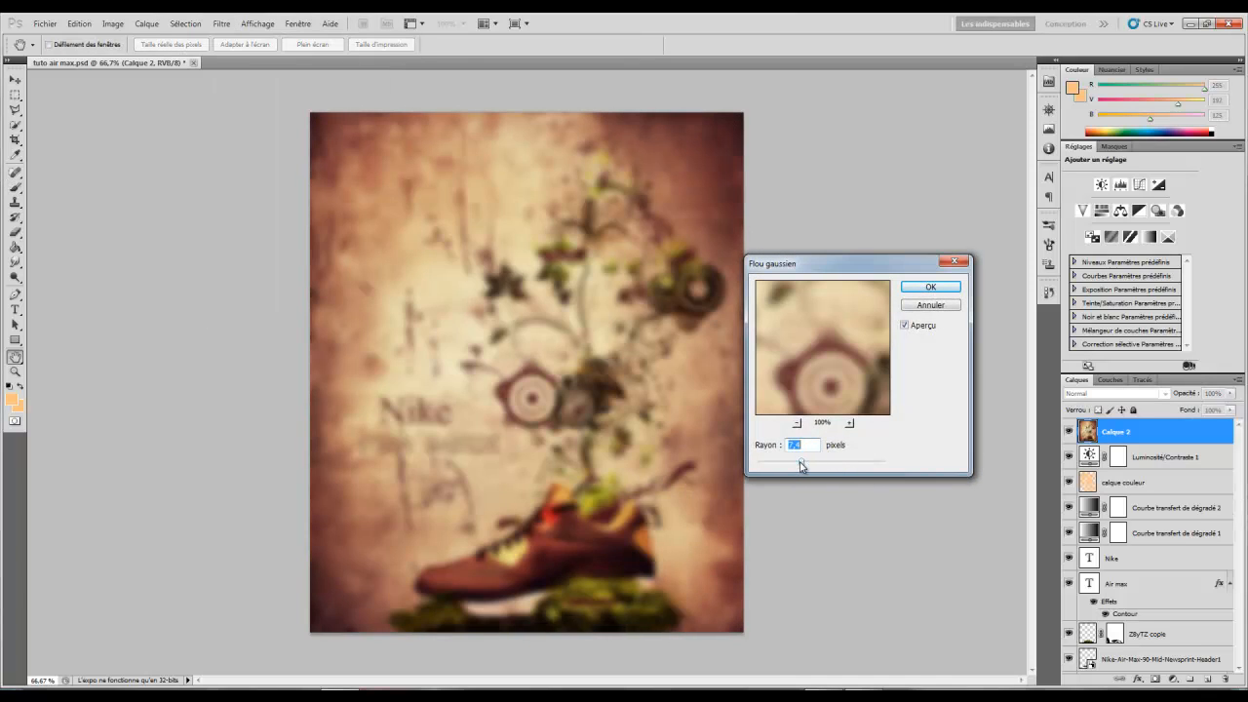
pyautogui.click(931, 289)
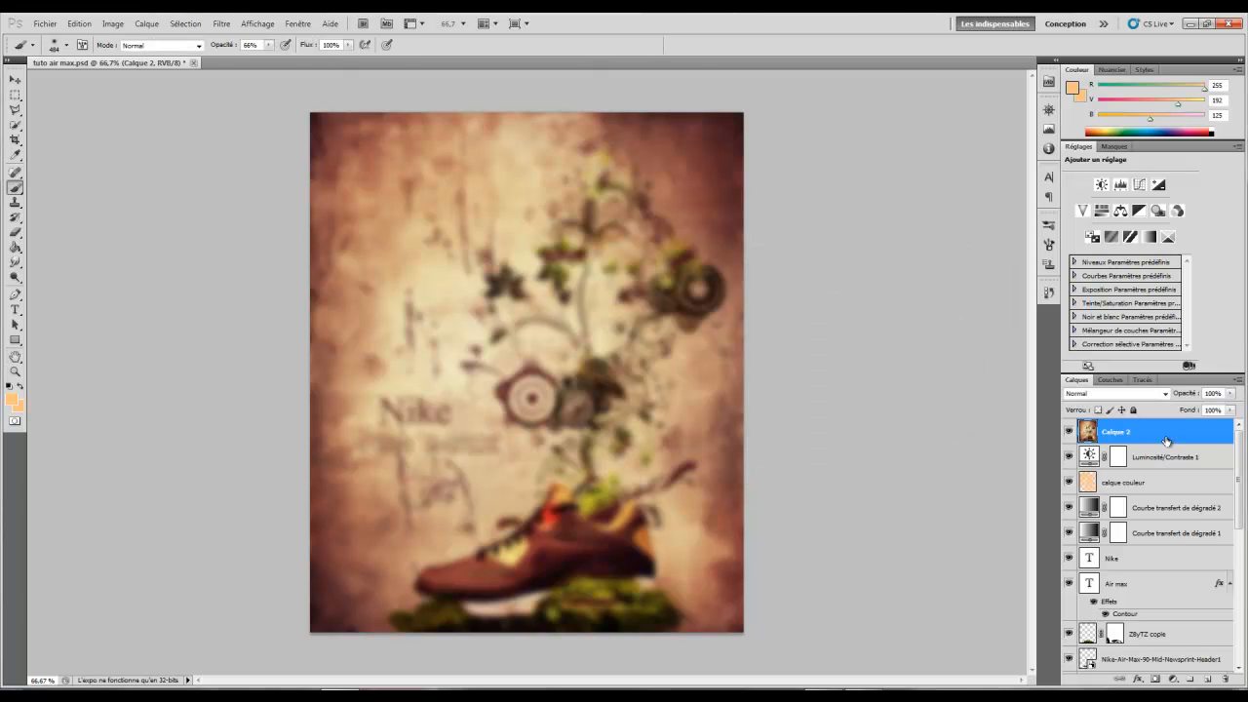
# - Add a layer mask to Calque 2 and paint black over the poster's centre so the blur stays only around the edges
pyautogui.click(1156, 679)
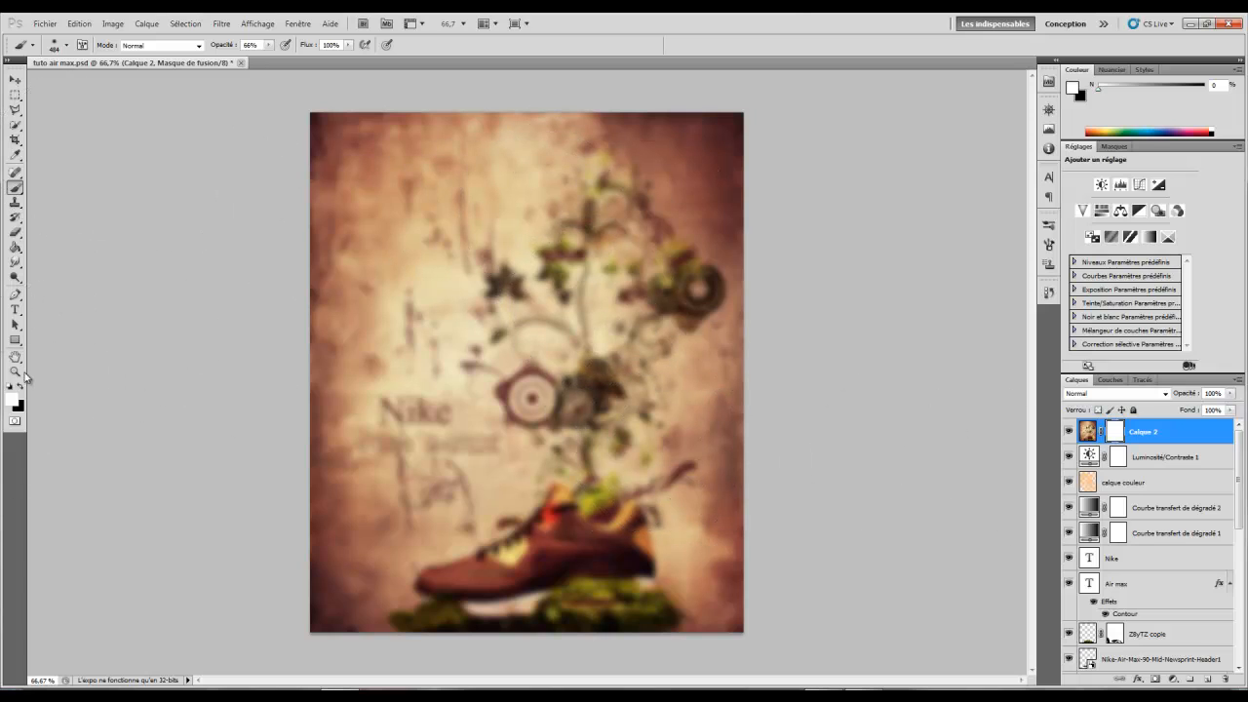
pyautogui.moveTo(410, 234)
pyautogui.mouseDown()
pyautogui.moveTo(529, 217)
pyautogui.moveTo(446, 208)
pyautogui.moveTo(561, 253)
pyautogui.moveTo(615, 248)
pyautogui.moveTo(633, 327)
pyautogui.moveTo(458, 419)
pyautogui.moveTo(478, 505)
pyautogui.moveTo(546, 609)
pyautogui.moveTo(531, 585)
pyautogui.moveTo(594, 429)
pyautogui.moveTo(669, 382)
pyautogui.moveTo(567, 256)
pyautogui.moveTo(621, 339)
pyautogui.moveTo(404, 395)
pyautogui.moveTo(444, 351)
pyautogui.moveTo(361, 293)
pyautogui.moveTo(693, 346)
pyautogui.moveTo(517, 468)
pyautogui.moveTo(351, 516)
pyautogui.moveTo(584, 487)
pyautogui.moveTo(556, 336)
pyautogui.moveTo(604, 238)
pyautogui.moveTo(468, 459)
pyautogui.moveTo(438, 429)
pyautogui.moveTo(473, 673)
pyautogui.mouseUp()
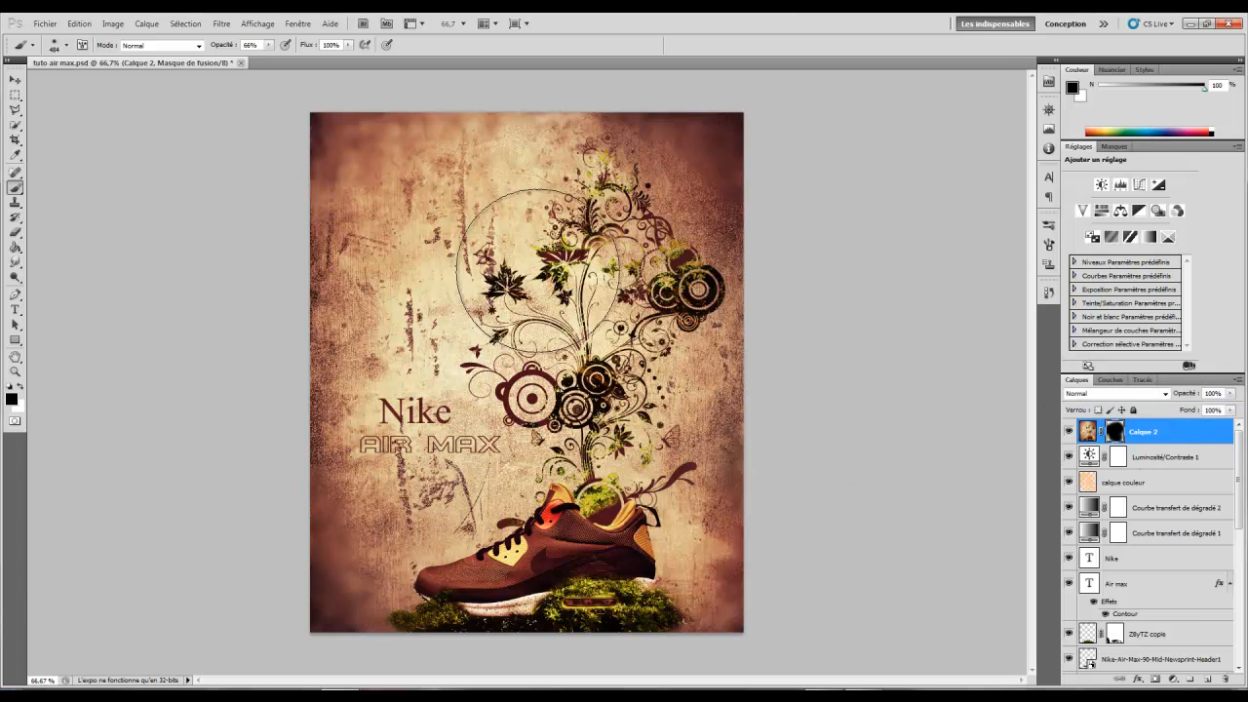
# - Toggle Calque 2's visibility off and on to compare the edge blur, and save the poster file
pyautogui.click(1069, 432)
pyautogui.click(1069, 432)
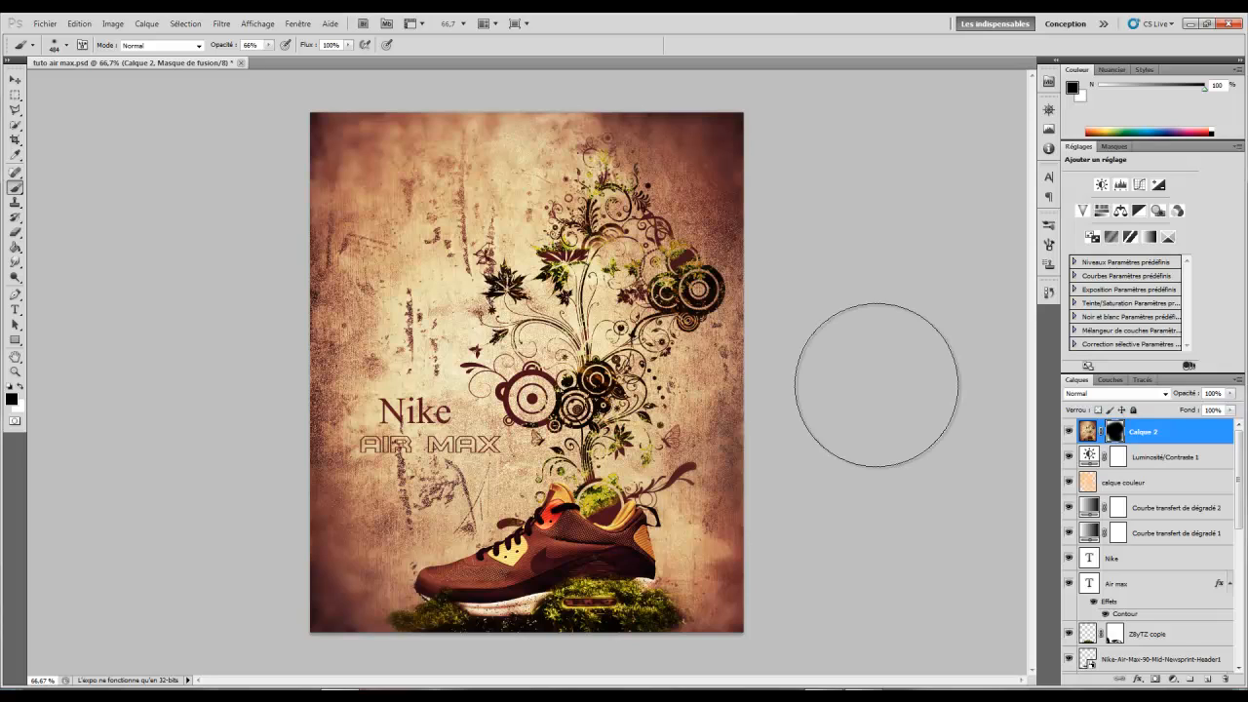
pyautogui.hotkey('ctrl', 's')
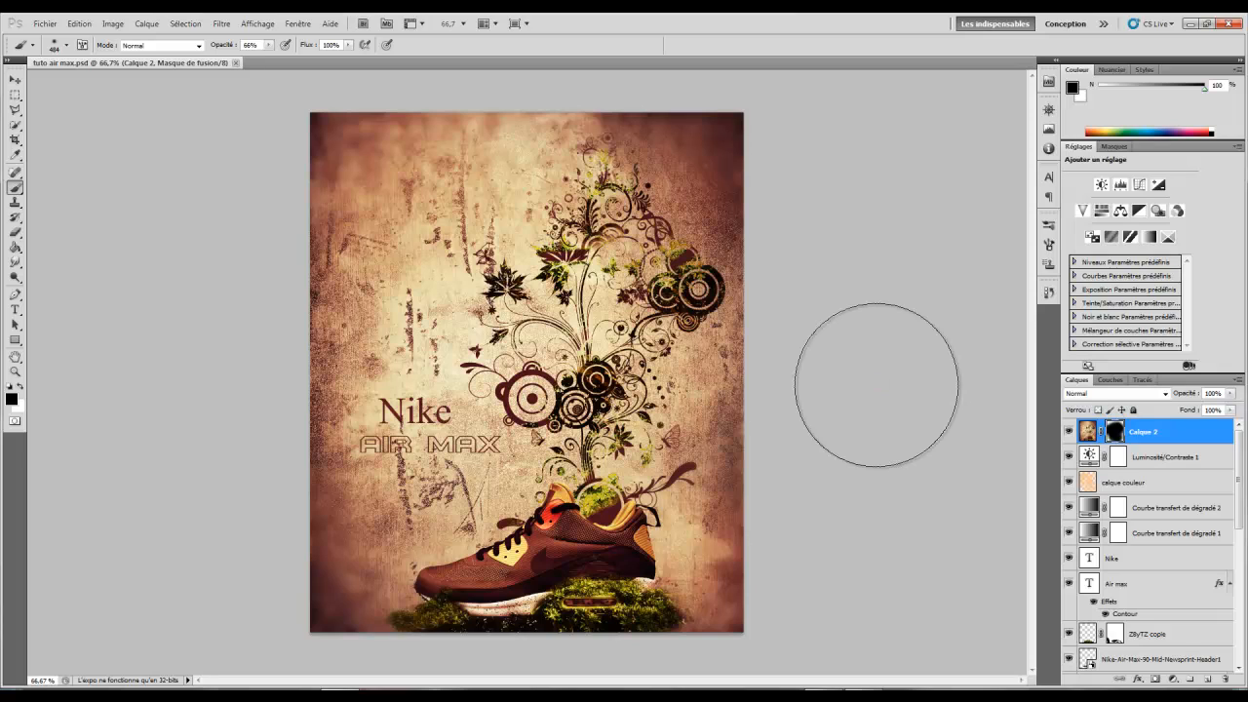